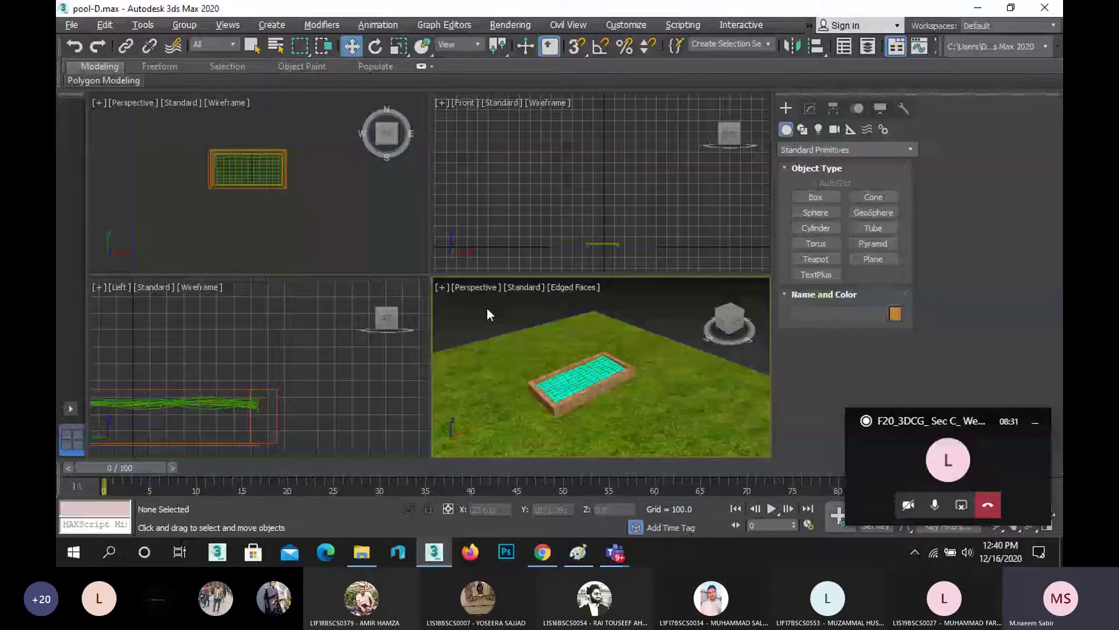
Step: Reset the scene to an empty one and minimize the floating meeting window
{"action": "left_click", "coordinate": [72, 26]}
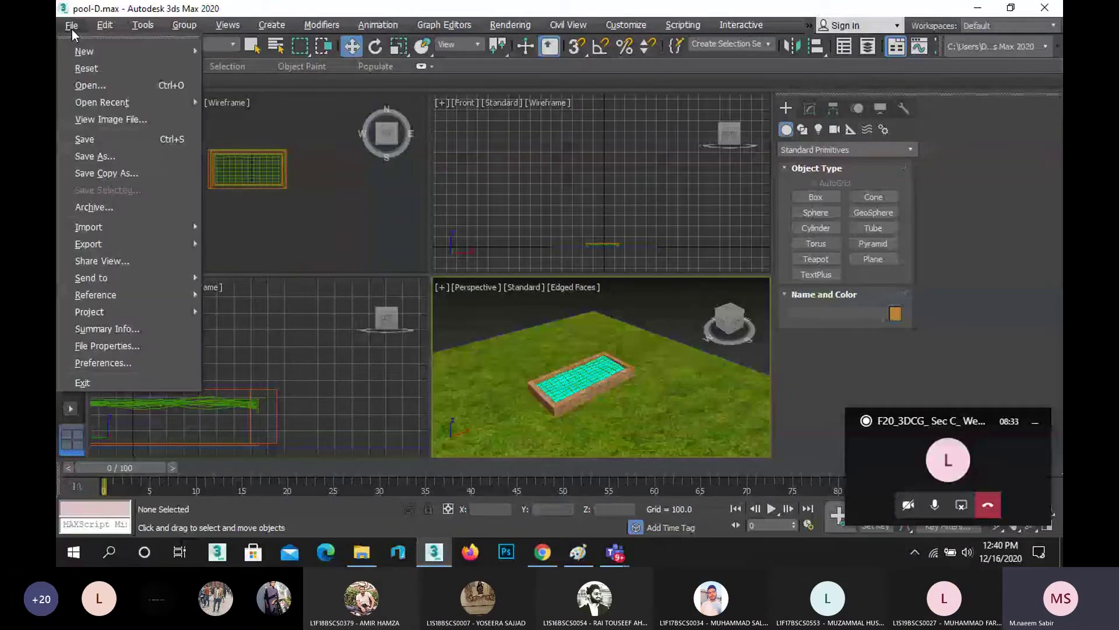
{"action": "left_click", "coordinate": [86, 69]}
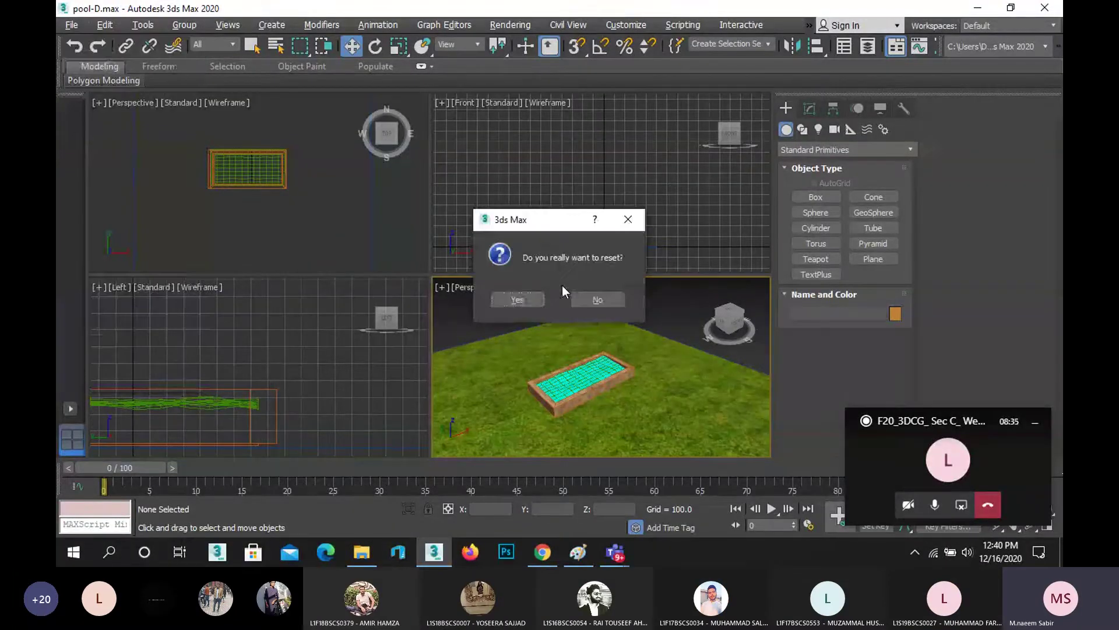
{"action": "left_click", "coordinate": [518, 299]}
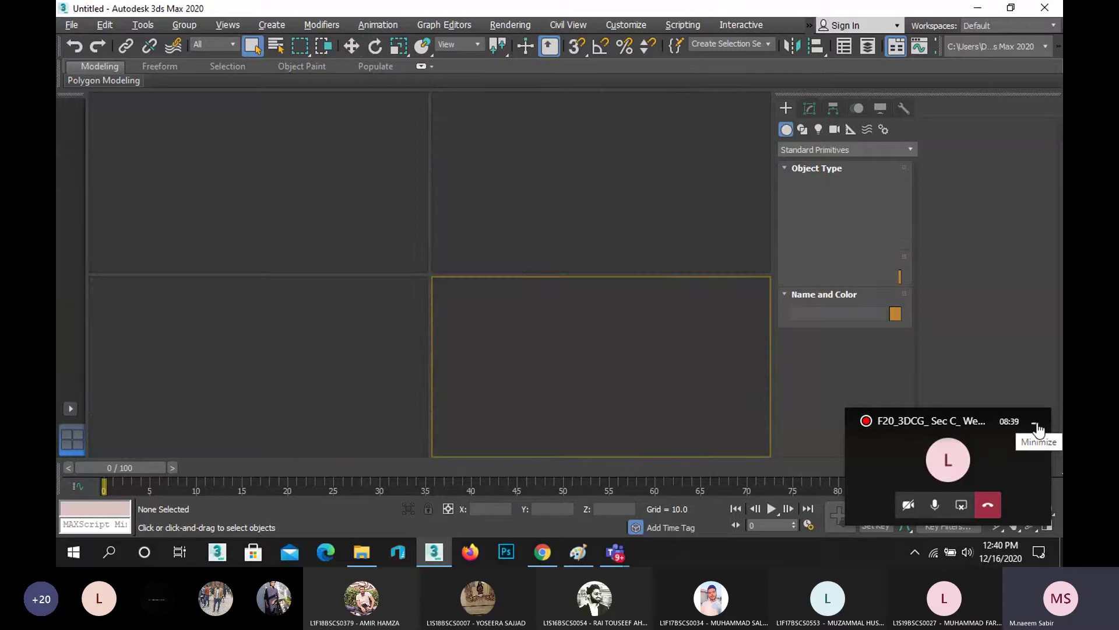
{"action": "left_click", "coordinate": [1036, 425]}
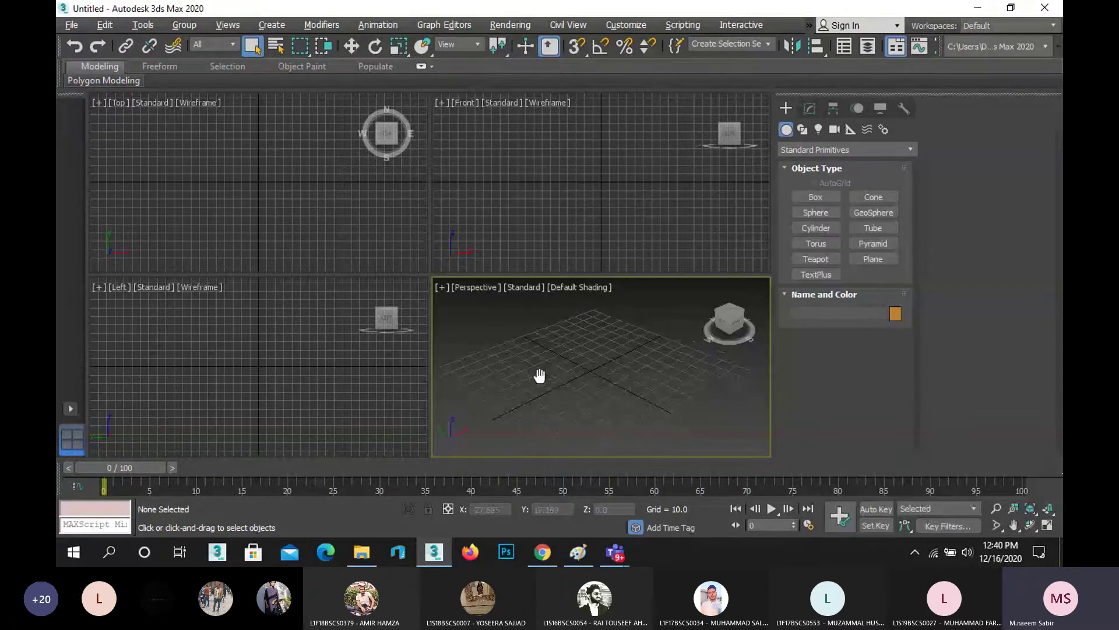
Step: Draw a plane in the Perspective view and position it at the world origin (0, 0, 0)
{"action": "left_click", "coordinate": [872, 259]}
{"action": "left_click_drag", "start_coordinate": [493, 388], "coordinate": [642, 385]}
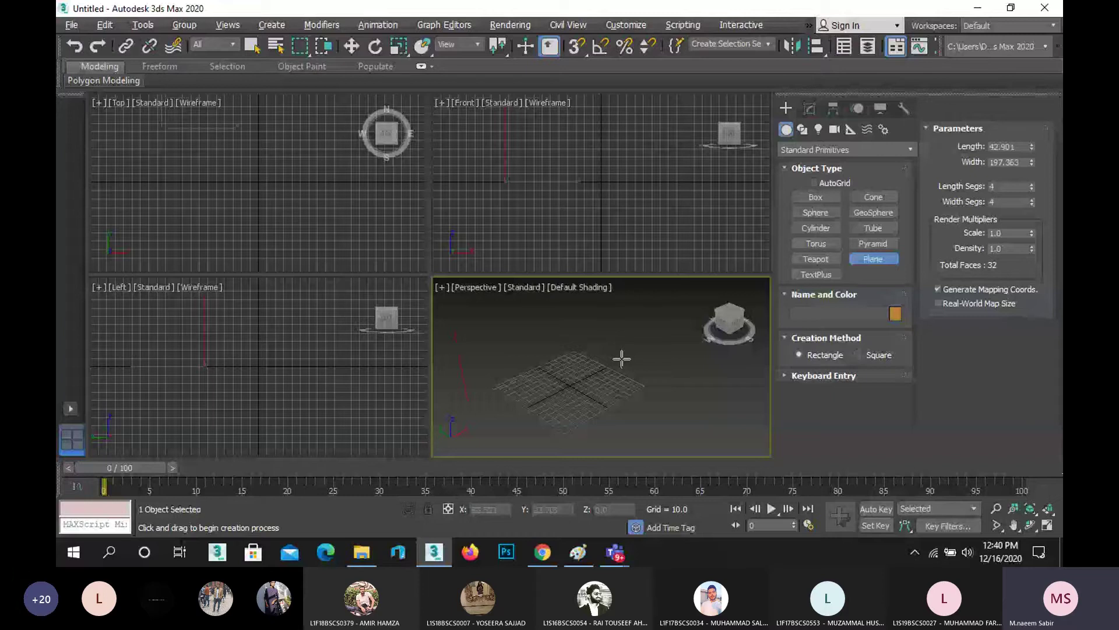
{"action": "key", "text": "w"}
{"action": "key", "text": "F12"}
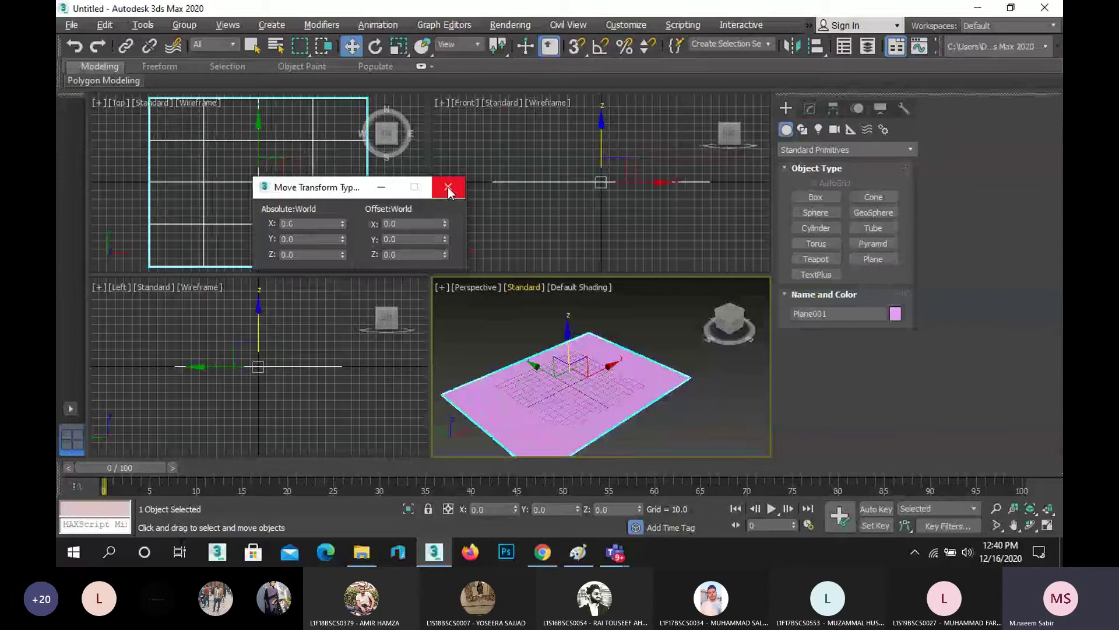
{"action": "left_click", "coordinate": [448, 187]}
Step: Scale the plane up uniformly to about 148 percent so it forms a large floor
{"action": "left_click", "coordinate": [399, 46]}
{"action": "left_click_drag", "start_coordinate": [619, 409], "coordinate": [657, 431]}
{"action": "left_click_drag", "start_coordinate": [513, 414], "coordinate": [485, 426]}
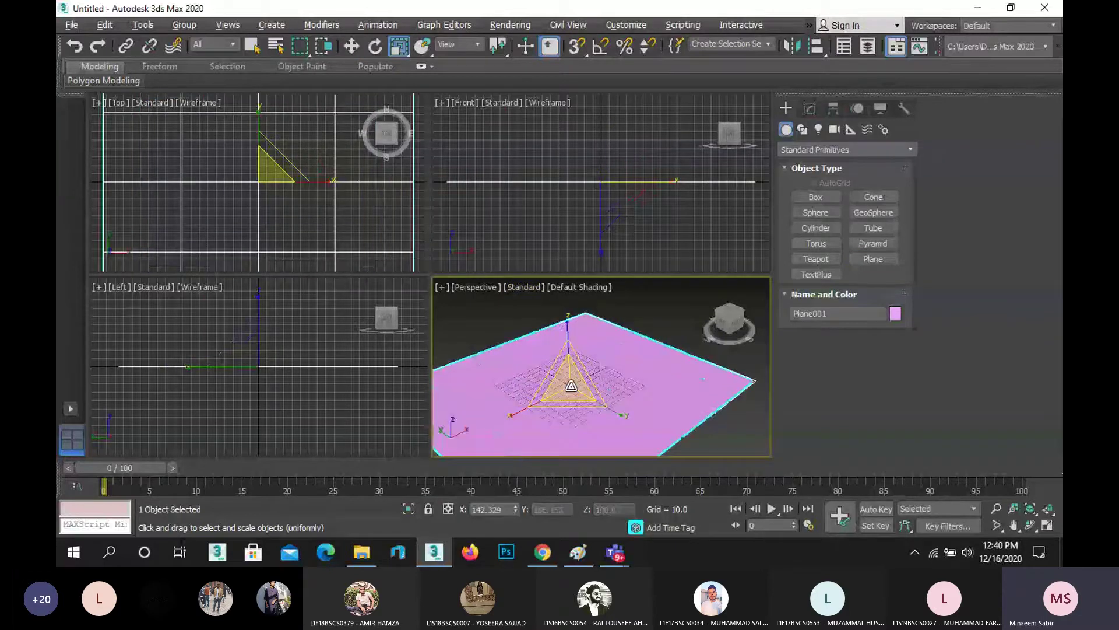
{"action": "left_click_drag", "start_coordinate": [571, 385], "coordinate": [566, 382]}
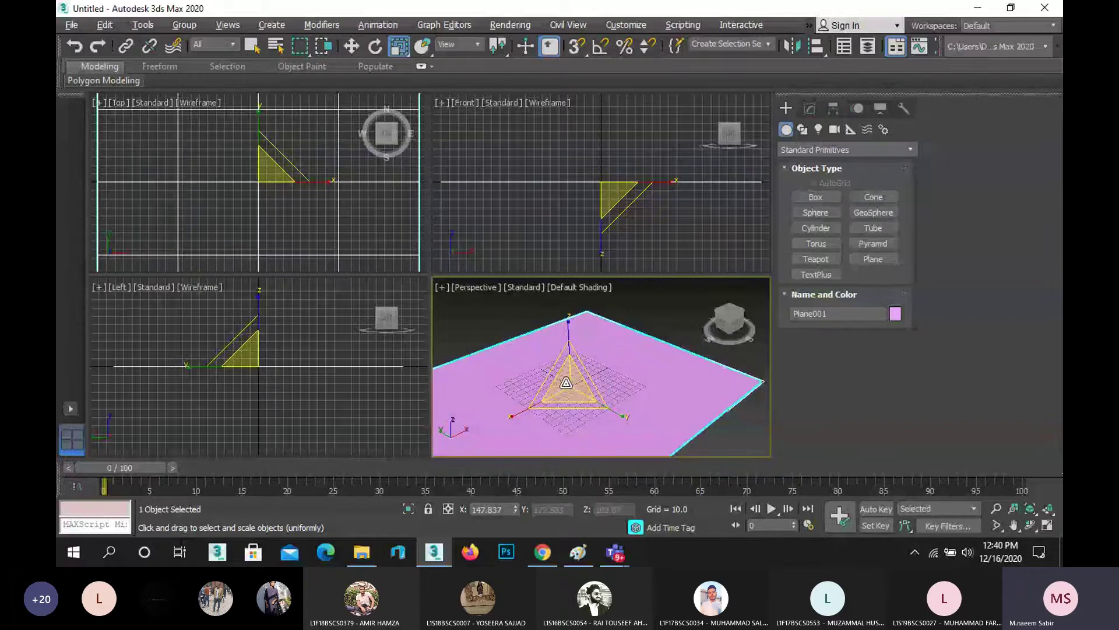
Step: Give the first material slot a black-and-white checker diffuse map shown in the viewport and assign it to the plane
{"action": "key", "text": "m"}
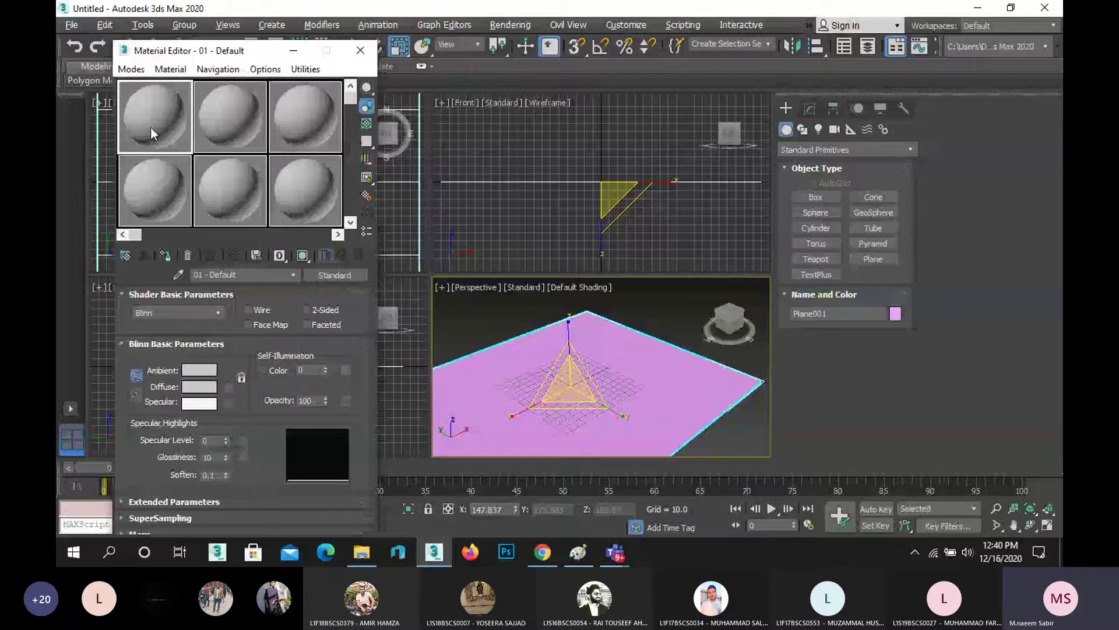
{"action": "left_click_drag", "start_coordinate": [150, 127], "coordinate": [482, 325]}
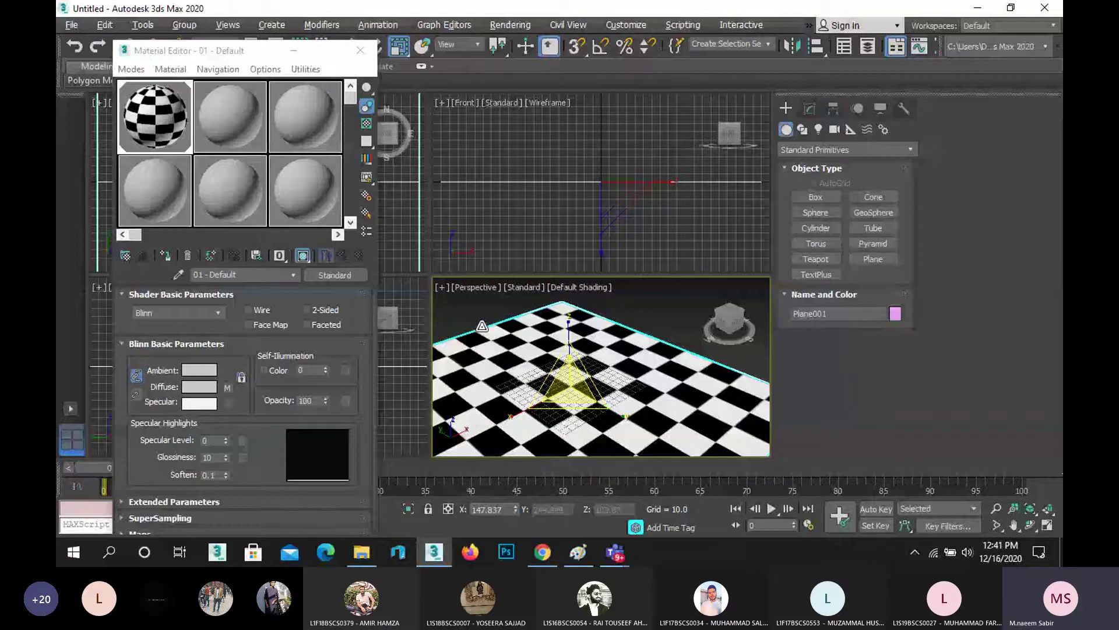
{"action": "left_click", "coordinate": [360, 50]}
{"action": "right_click", "coordinate": [352, 46]}
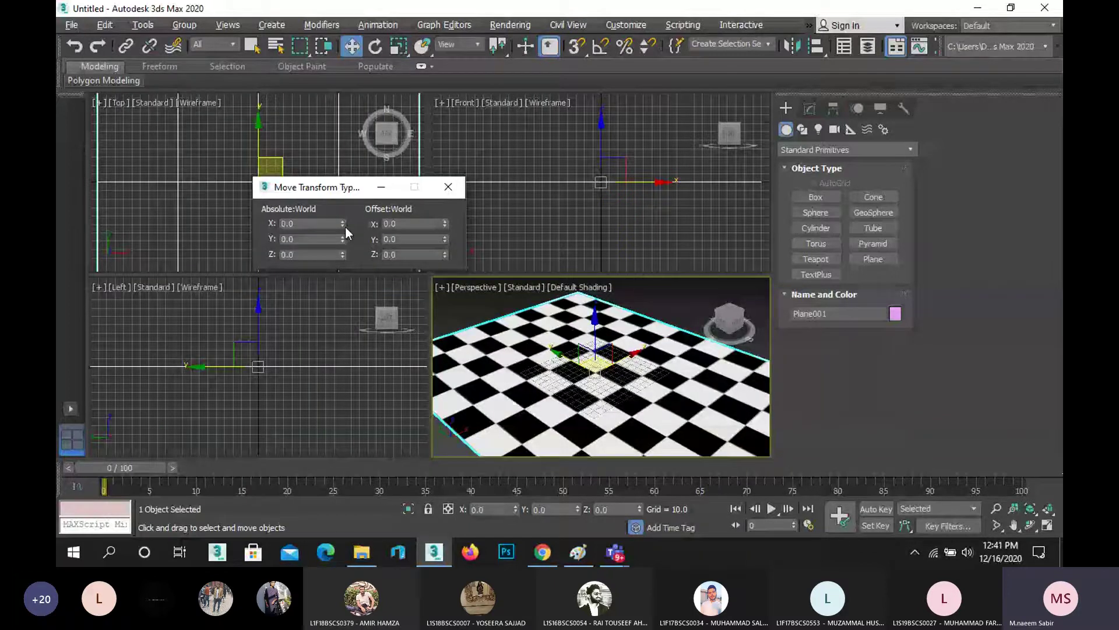
{"action": "left_click", "coordinate": [449, 187]}
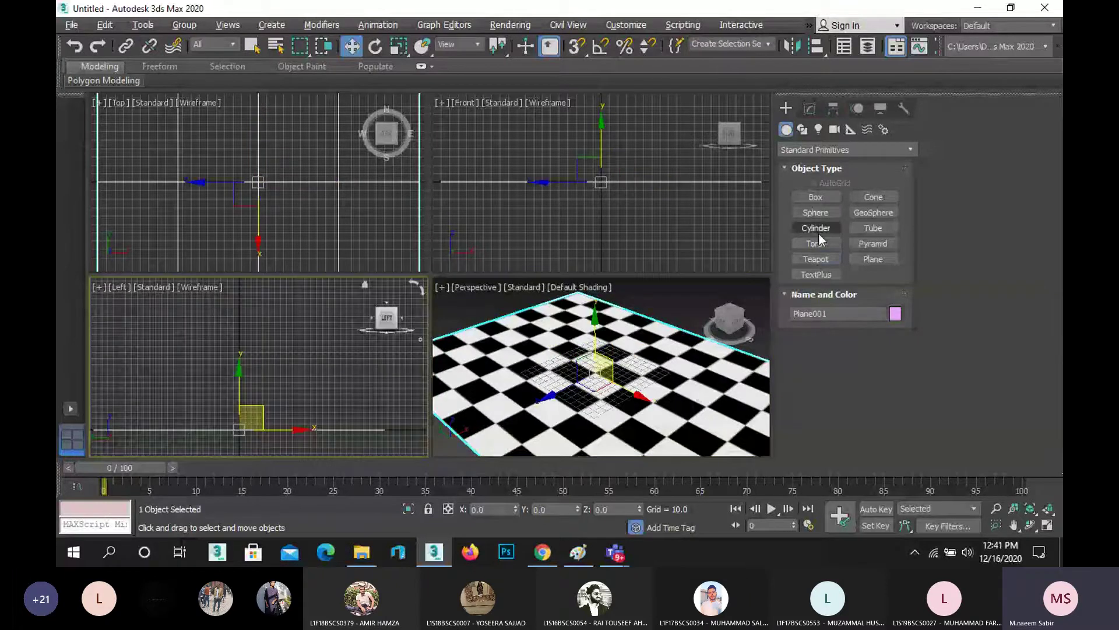
Step: Create a teapot near the middle of the checkered plane, at about X -18.6, Y -8.2
{"action": "left_click", "coordinate": [815, 259]}
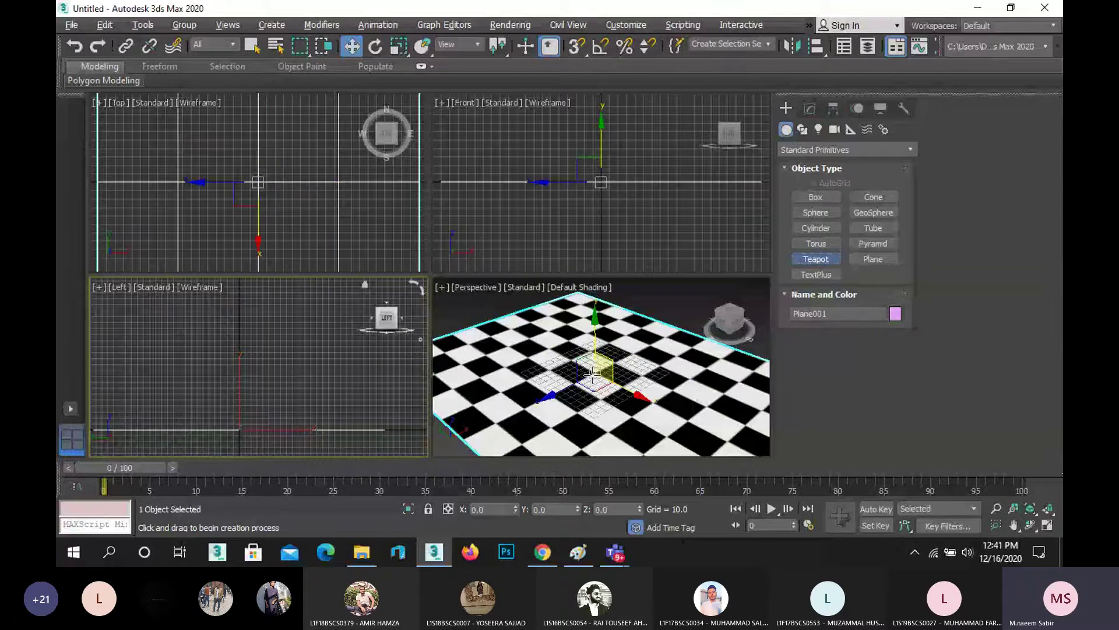
{"action": "left_click_drag", "start_coordinate": [591, 373], "coordinate": [607, 394]}
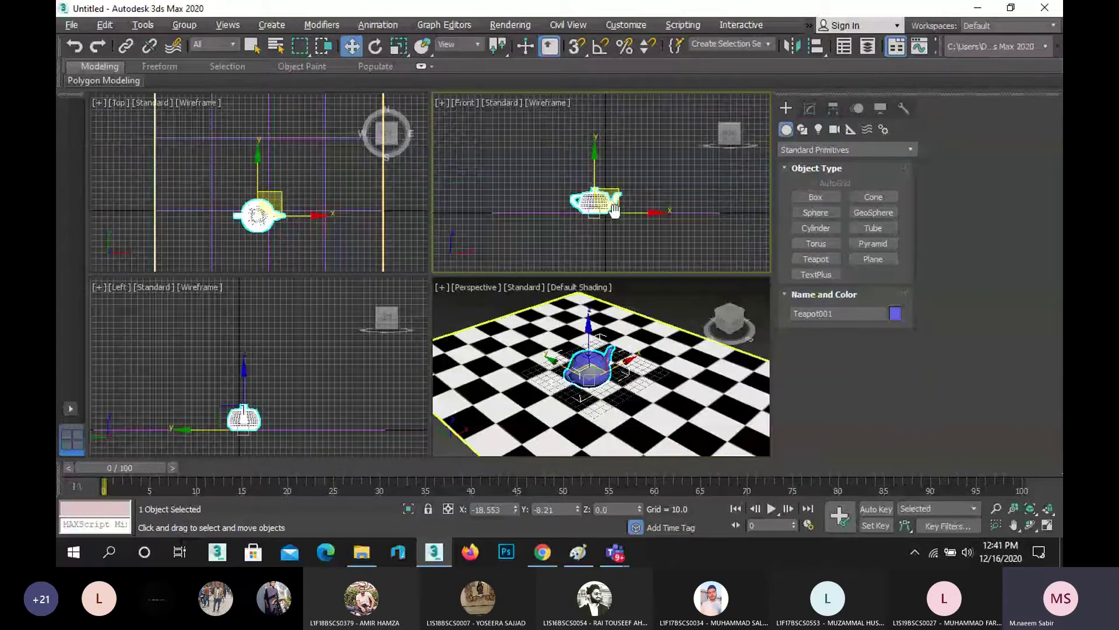
{"action": "middle_click_drag", "start_coordinate": [614, 208], "coordinate": [620, 246]}
Step: Switch object creation to lights and choose the Standard light category
{"action": "left_click", "coordinate": [819, 129]}
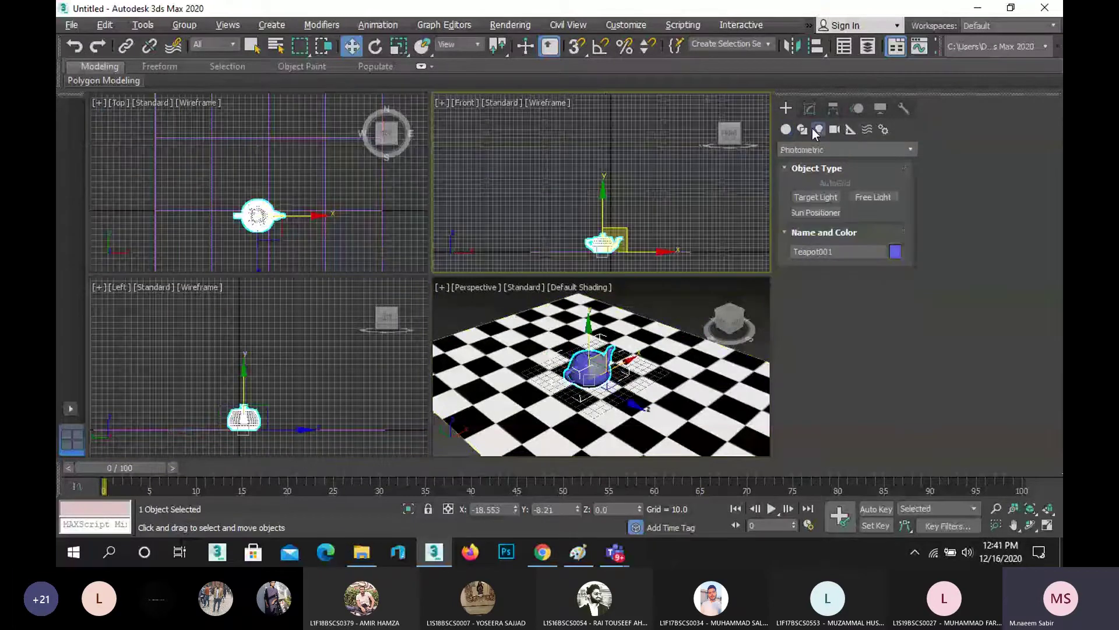
{"action": "left_click", "coordinate": [831, 153]}
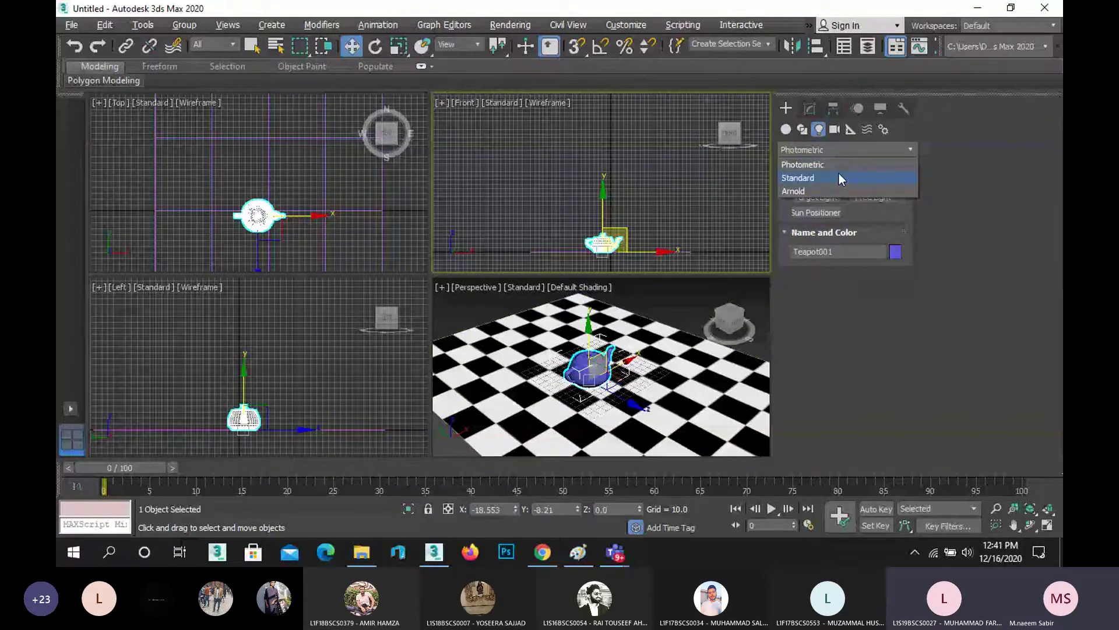
{"action": "left_click", "coordinate": [839, 175]}
Step: Move the teapot along X in the Front view to about X -1.8
{"action": "scroll", "coordinate": [570, 222], "scroll_direction": "up", "scroll_amount": 2}
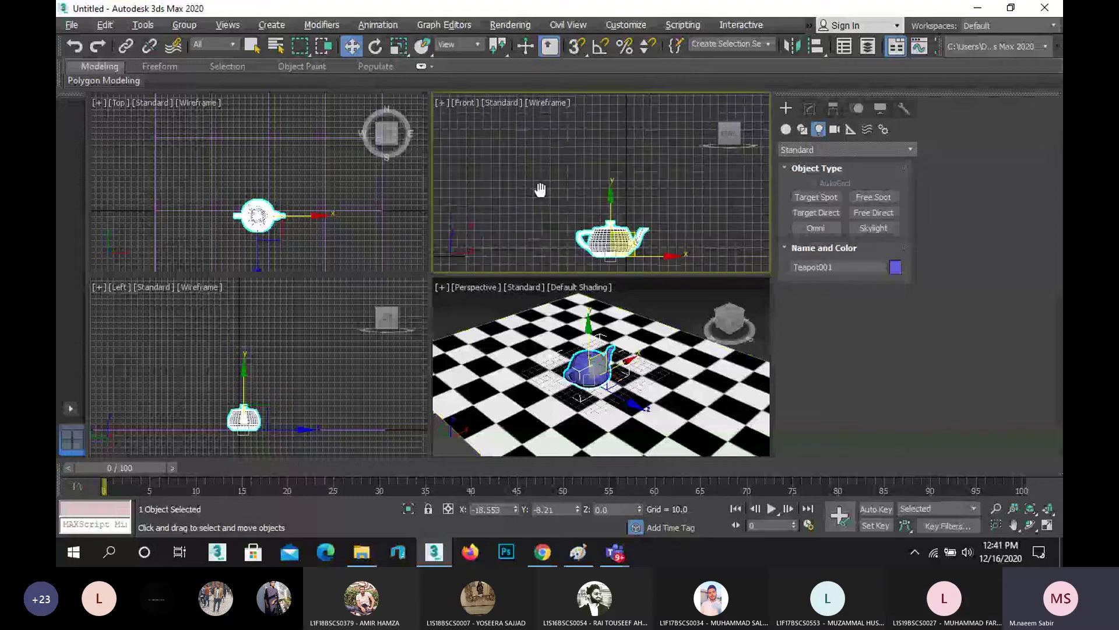
{"action": "scroll", "coordinate": [583, 211], "scroll_direction": "up", "scroll_amount": 1}
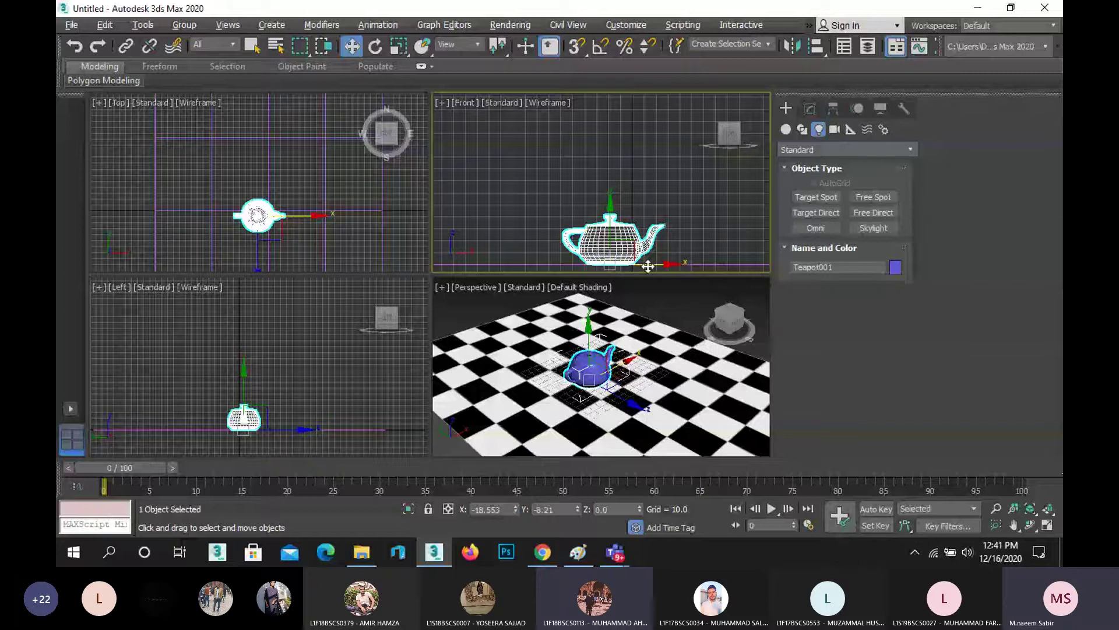
{"action": "left_click_drag", "start_coordinate": [648, 266], "coordinate": [672, 265]}
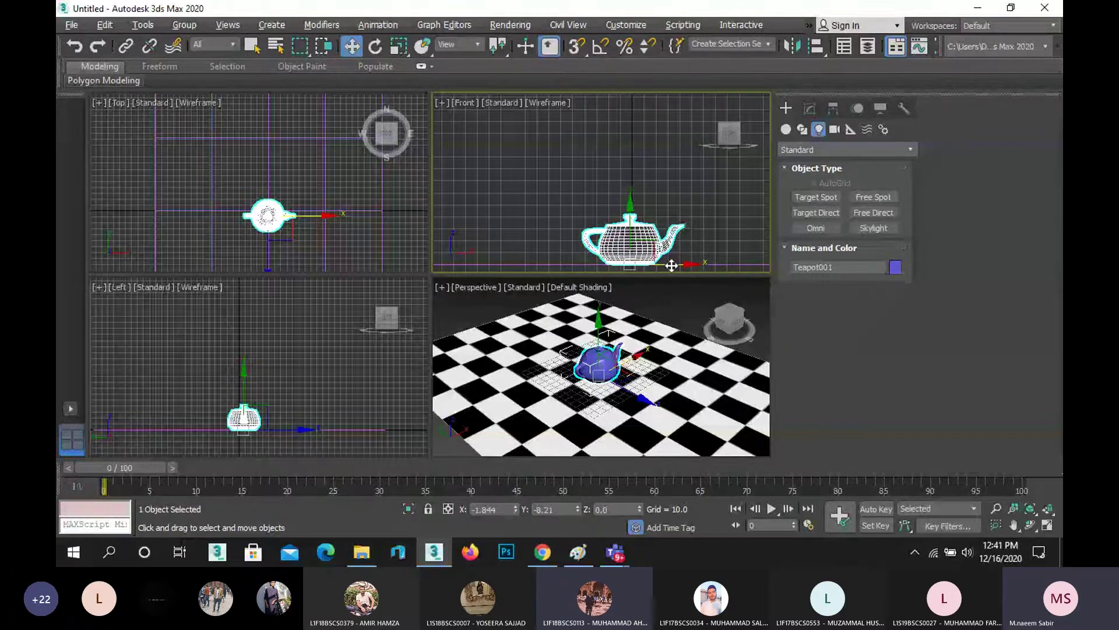
Step: Draw a Target Spot in the Front view from about X 81, Z 258 down toward the teapot, and maximize the Perspective view
{"action": "scroll", "coordinate": [672, 266], "scroll_direction": "down", "scroll_amount": 3}
{"action": "middle_click_drag", "start_coordinate": [577, 156], "coordinate": [568, 205]}
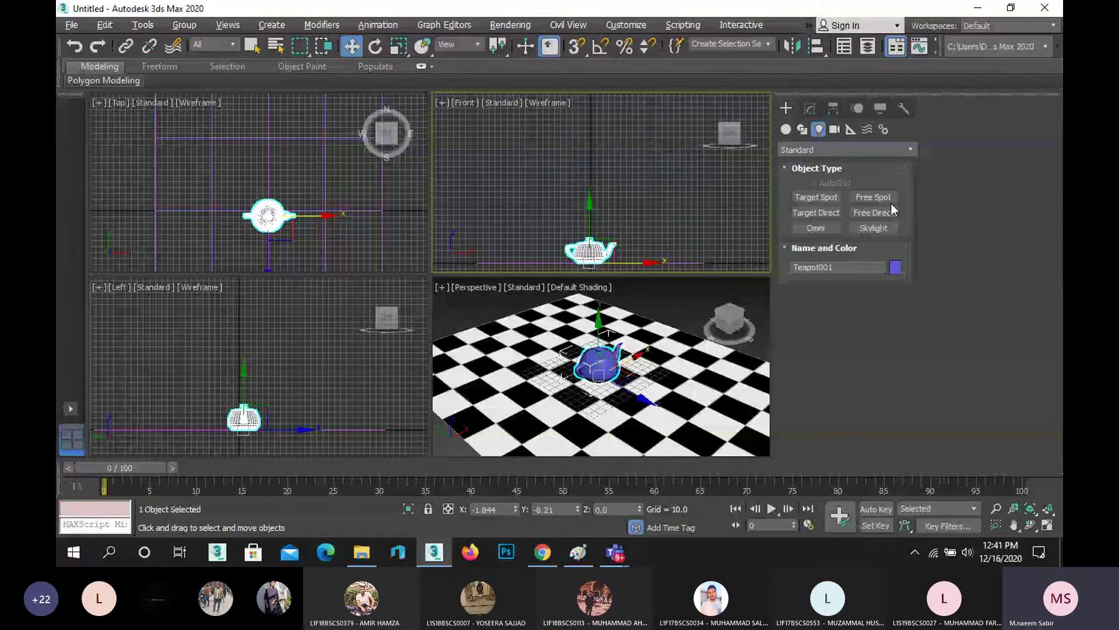
{"action": "left_click", "coordinate": [816, 197]}
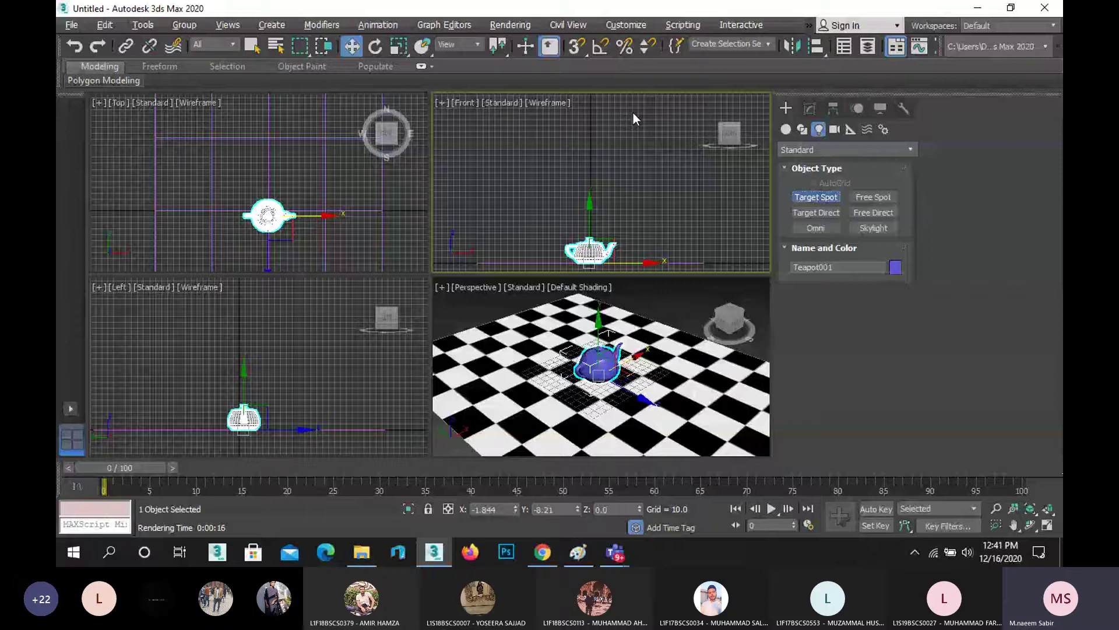
{"action": "left_click_drag", "start_coordinate": [633, 113], "coordinate": [608, 209]}
{"action": "right_click", "coordinate": [666, 350]}
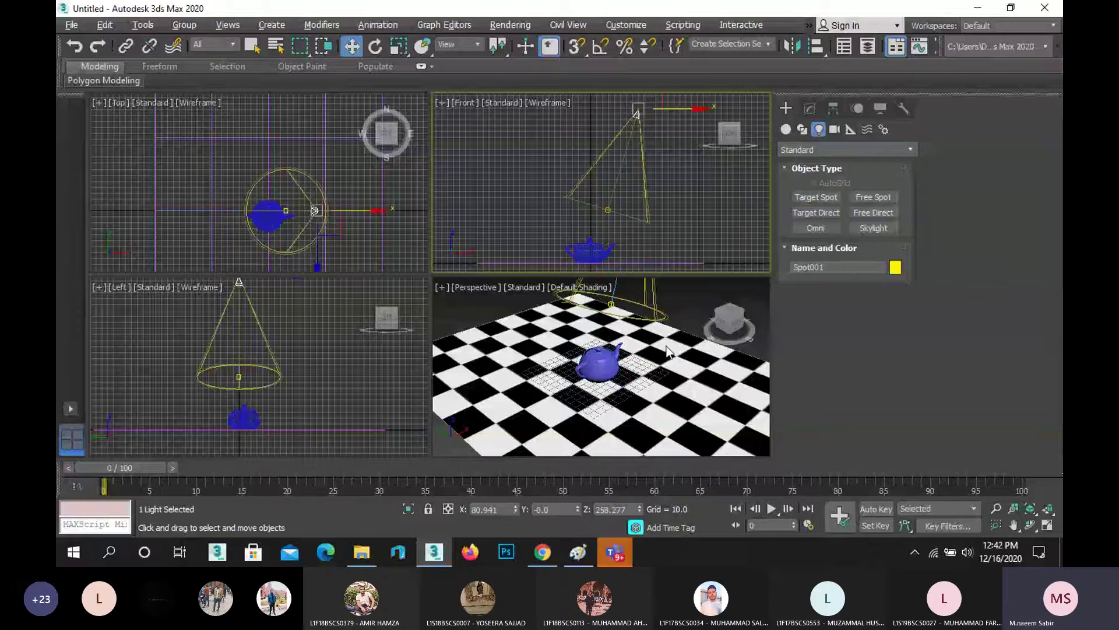
{"action": "key", "text": "alt+w"}
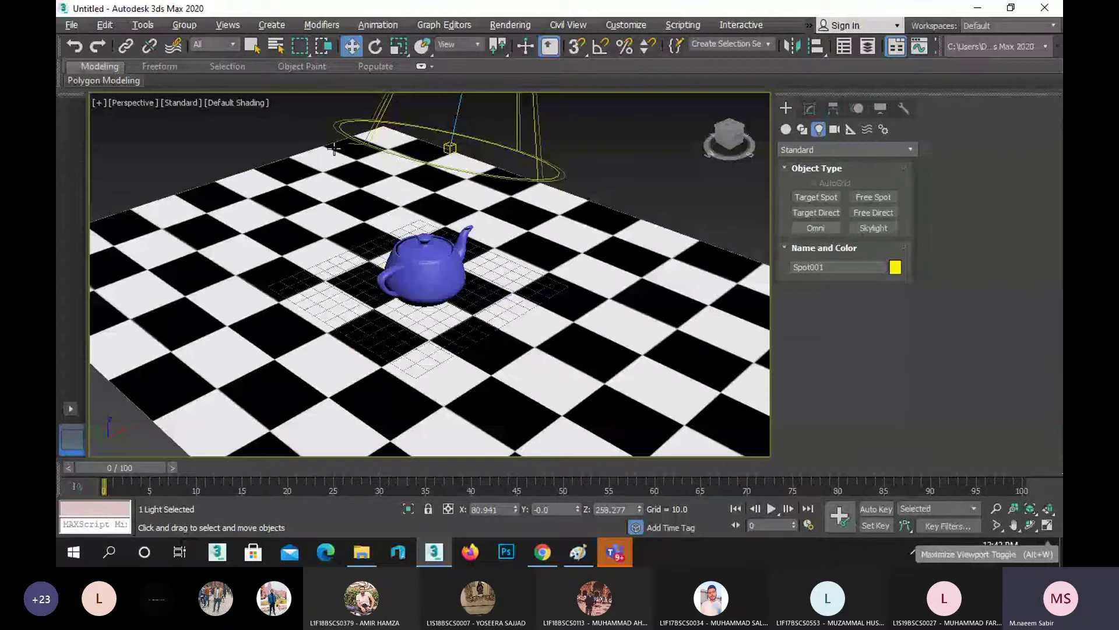
Step: Move the teapot along Y to about -245, away from the spotlight, and run a test render of the Perspective view
{"action": "scroll", "coordinate": [373, 140], "scroll_direction": "down", "scroll_amount": 5}
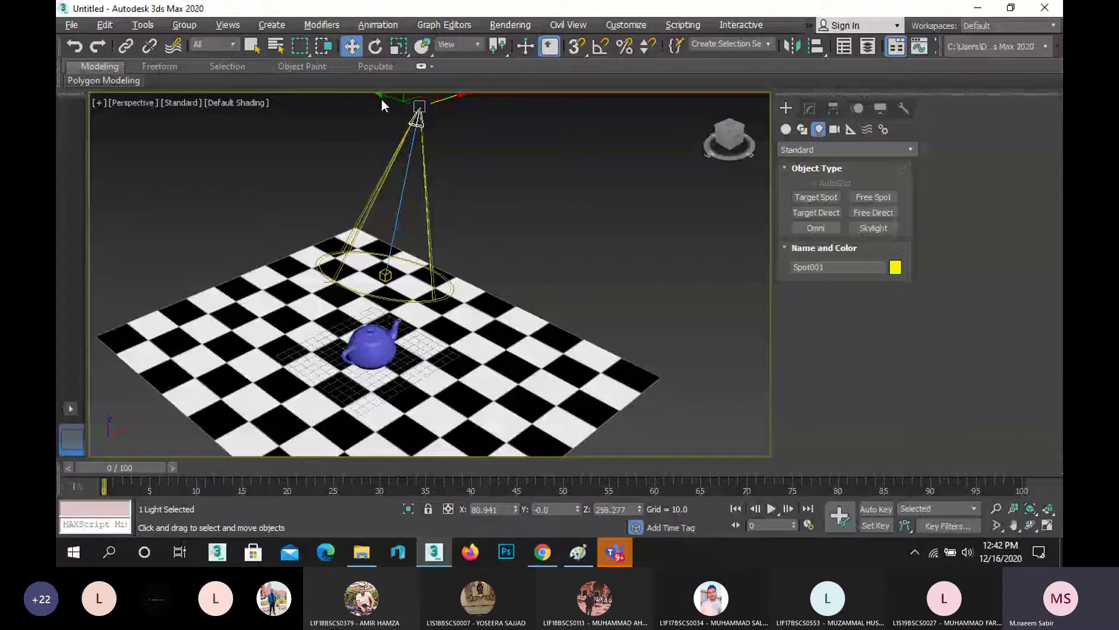
{"action": "scroll", "coordinate": [395, 258], "scroll_direction": "up", "scroll_amount": 5}
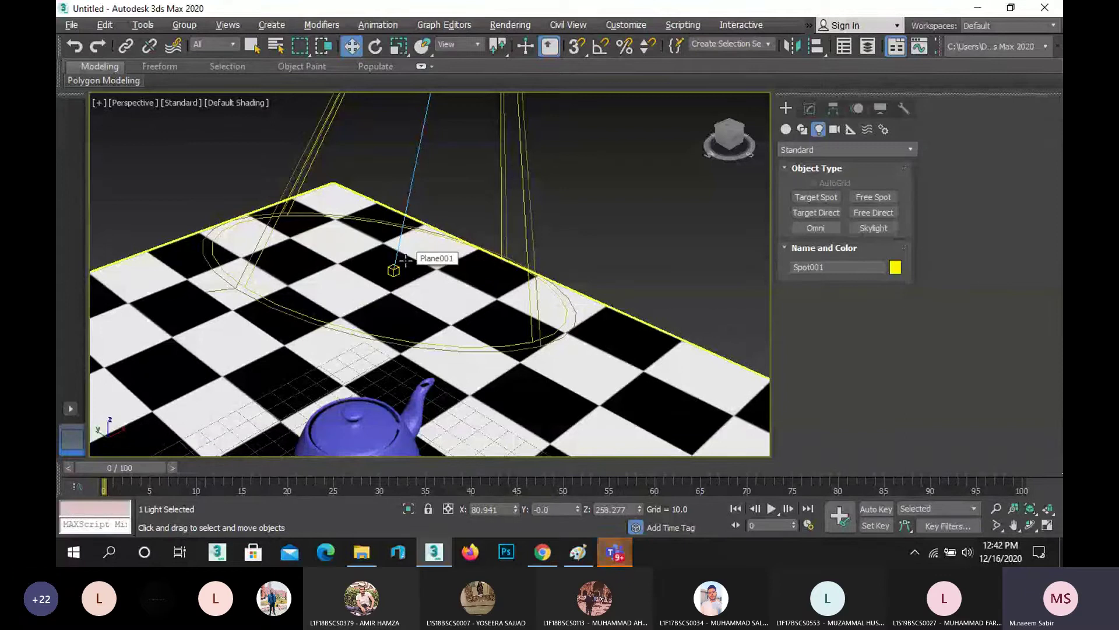
{"action": "scroll", "coordinate": [406, 260], "scroll_direction": "down", "scroll_amount": 8}
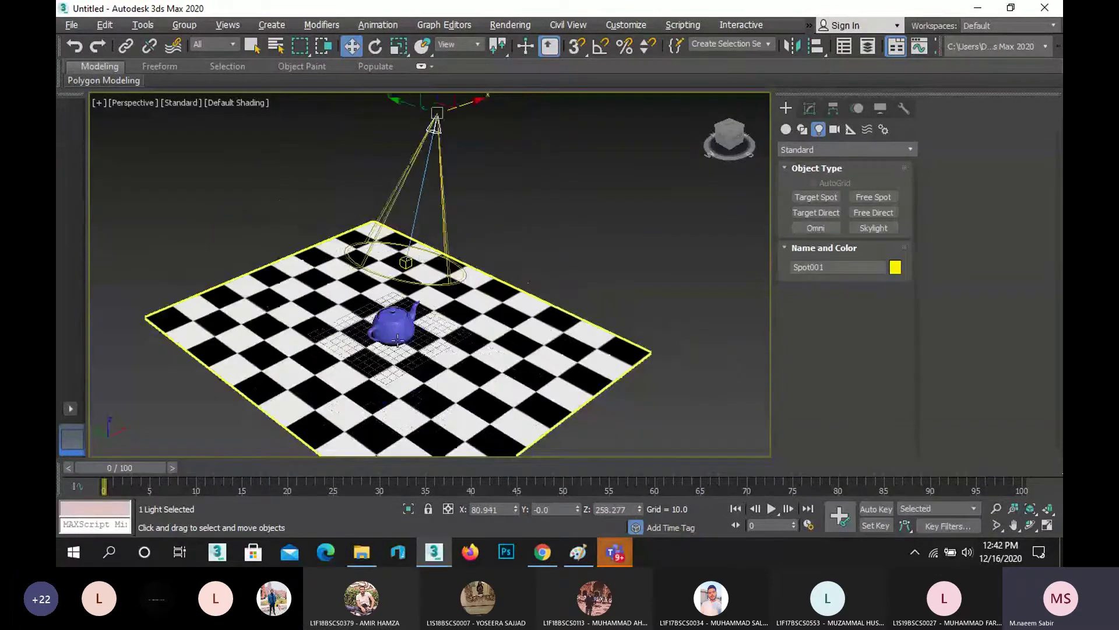
{"action": "left_click", "coordinate": [372, 331]}
{"action": "left_click_drag", "start_coordinate": [372, 331], "coordinate": [528, 410]}
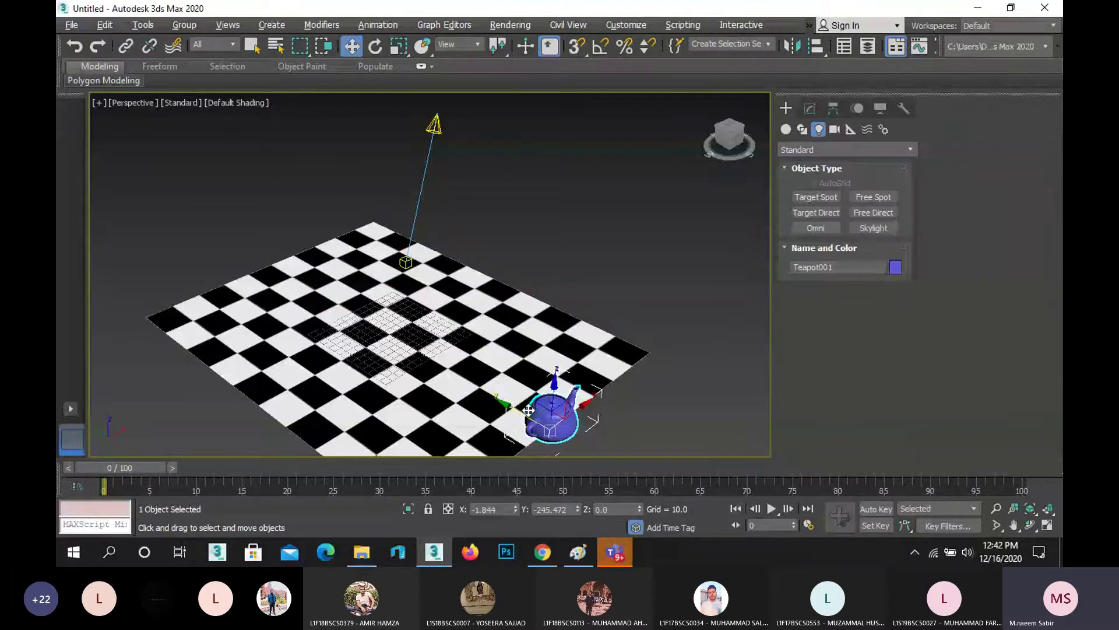
{"action": "key", "text": "shift+q"}
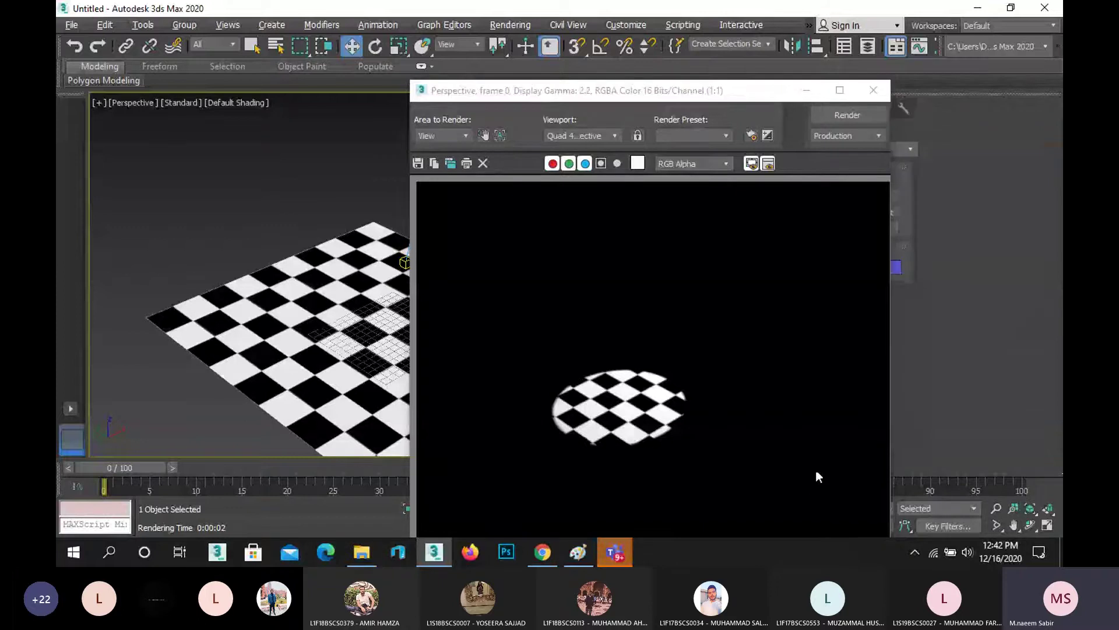
{"action": "left_click", "coordinate": [873, 91]}
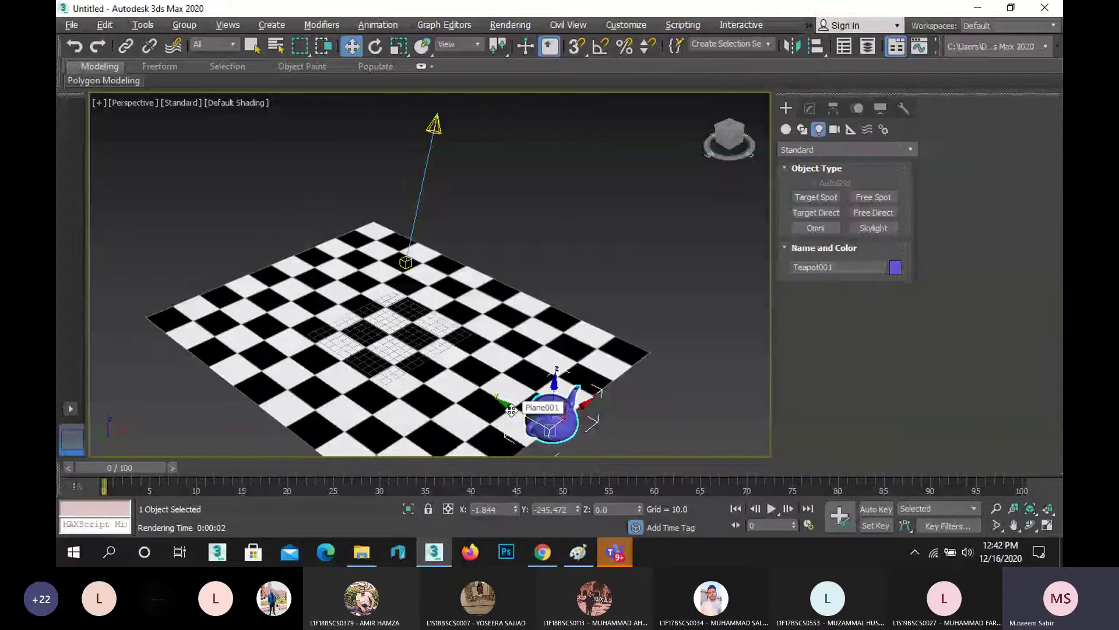
Step: Move the teapot along Y toward the spotlight's target, to about Y 32
{"action": "left_click_drag", "start_coordinate": [511, 410], "coordinate": [357, 292]}
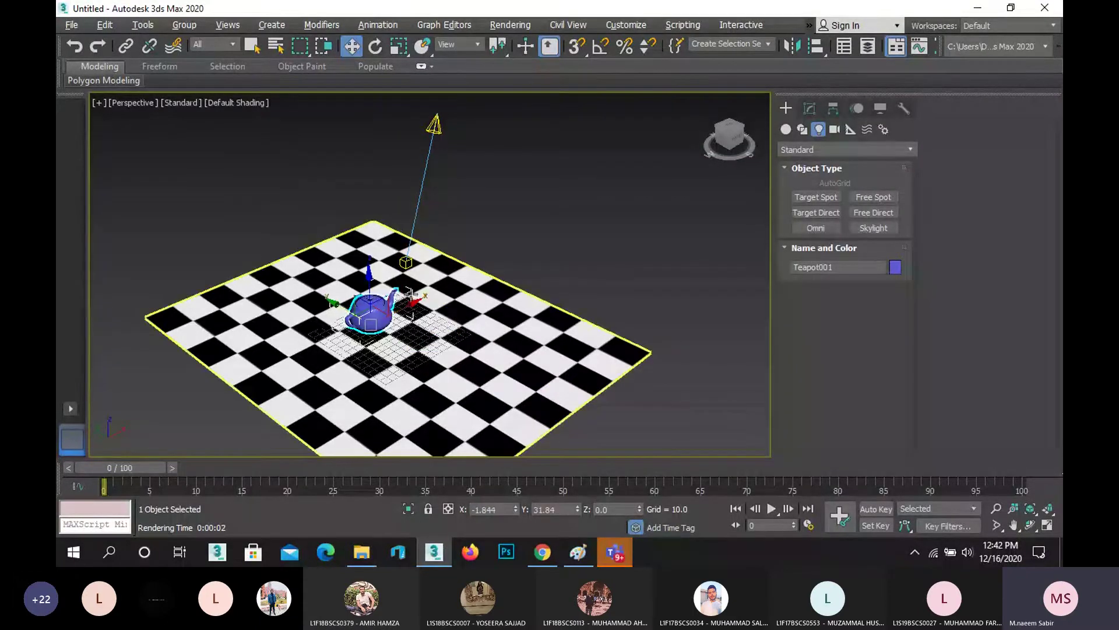
{"action": "scroll", "coordinate": [411, 293], "scroll_direction": "up", "scroll_amount": 2}
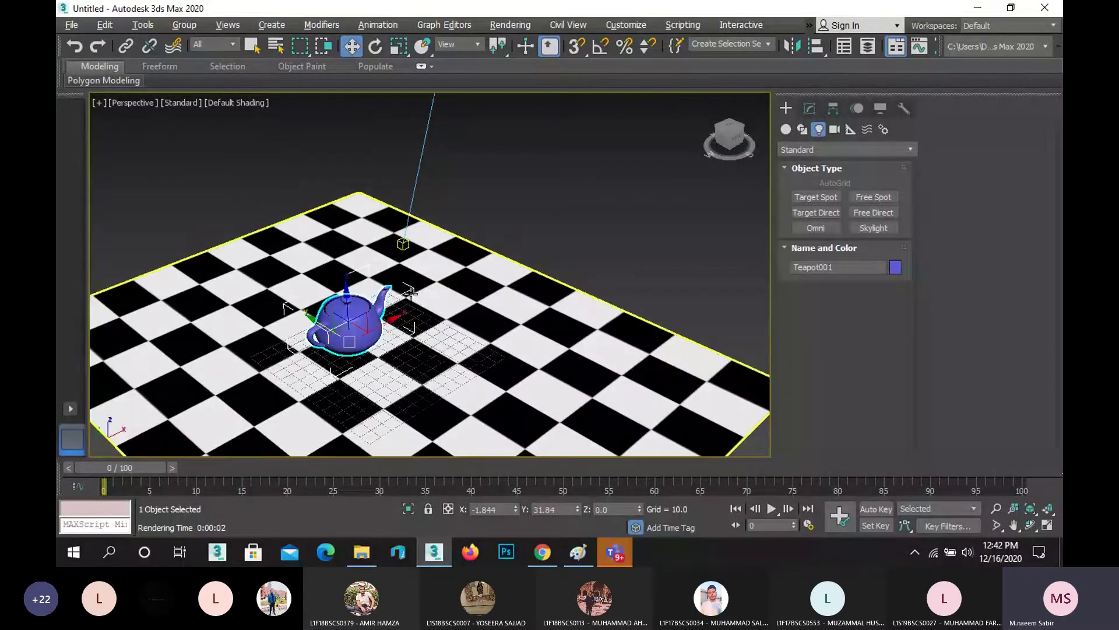
Step: Select the spotlight with its target and use Select and Link from the teapot to the light's target
{"action": "left_click", "coordinate": [418, 165]}
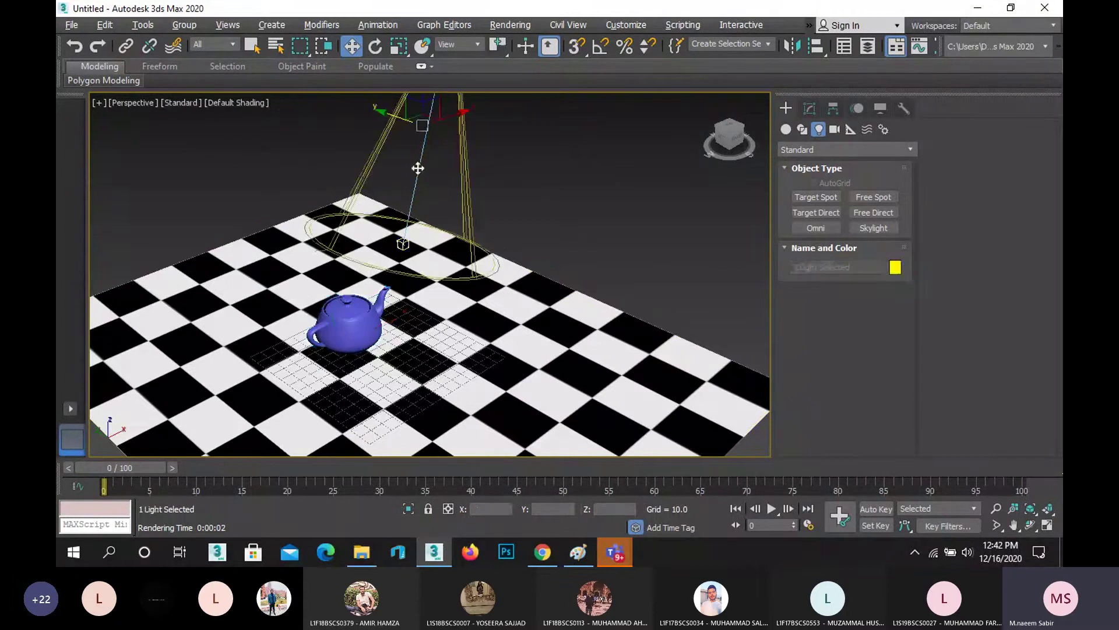
{"action": "left_click", "coordinate": [125, 47]}
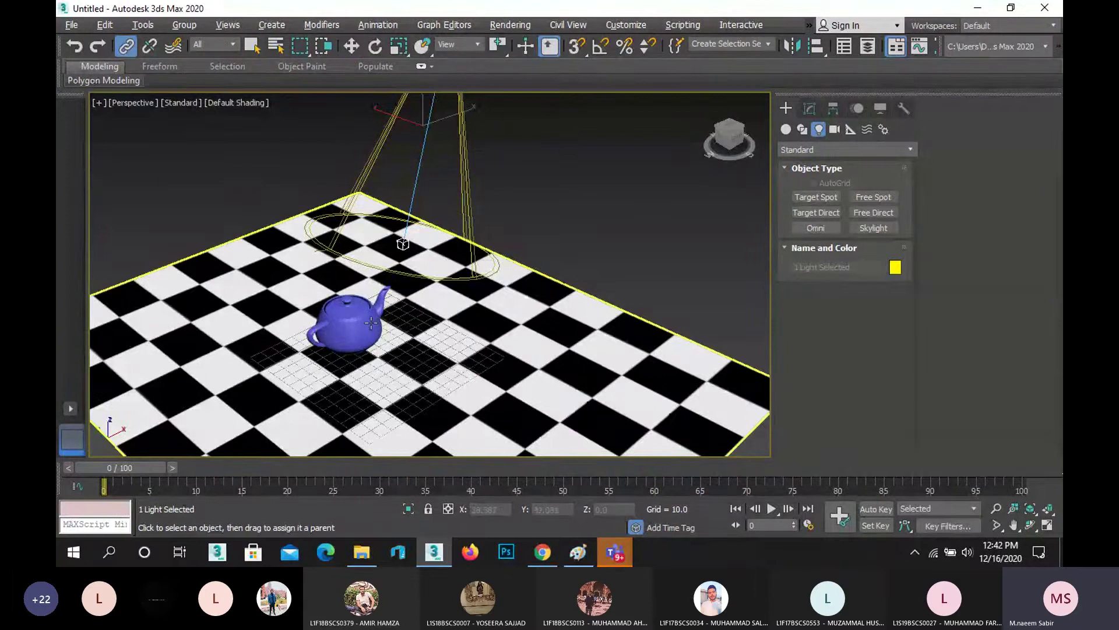
{"action": "scroll", "coordinate": [352, 315], "scroll_direction": "up", "scroll_amount": 2}
{"action": "scroll", "coordinate": [352, 315], "scroll_direction": "down", "scroll_amount": 2}
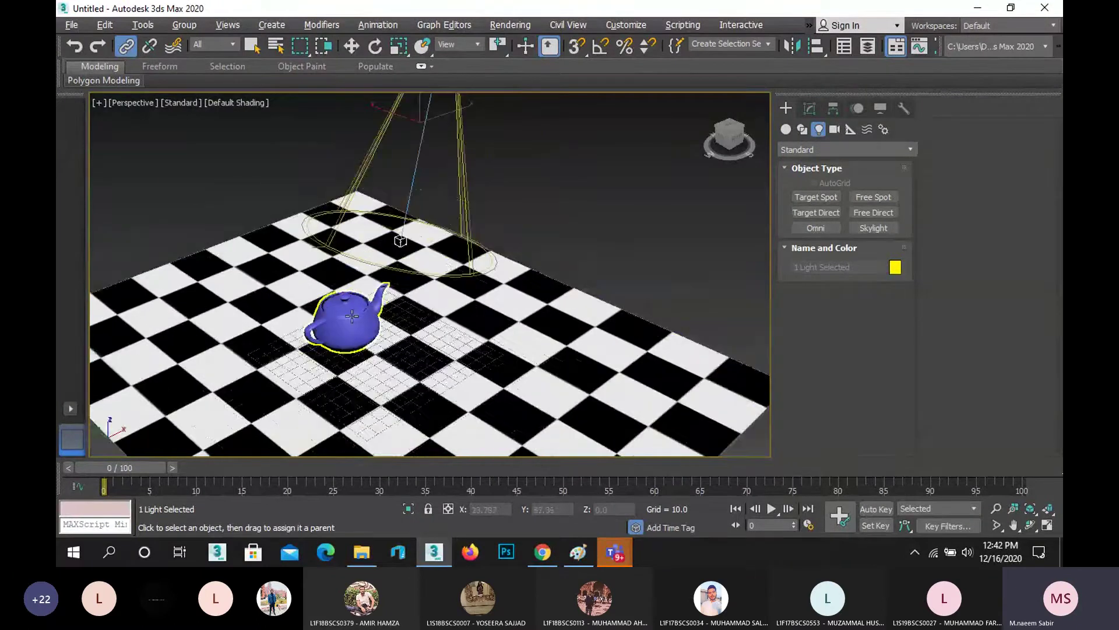
{"action": "left_click_drag", "start_coordinate": [352, 316], "coordinate": [402, 242]}
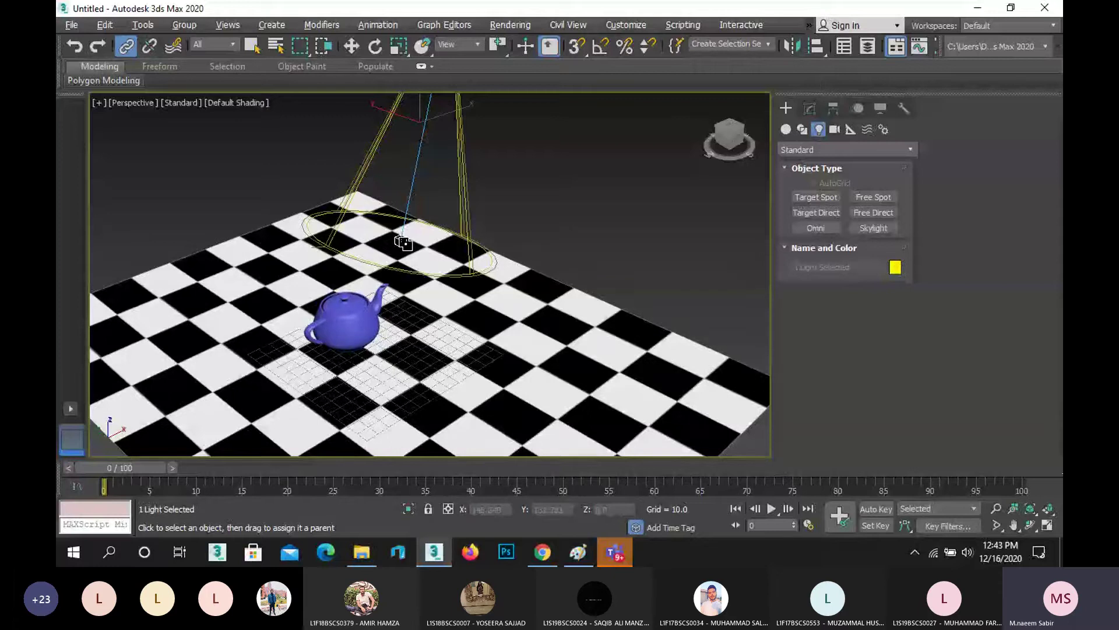
Step: Link the selected spotlight to the teapot as its parent, and switch to moving the teapot
{"action": "left_click_drag", "start_coordinate": [403, 242], "coordinate": [351, 327]}
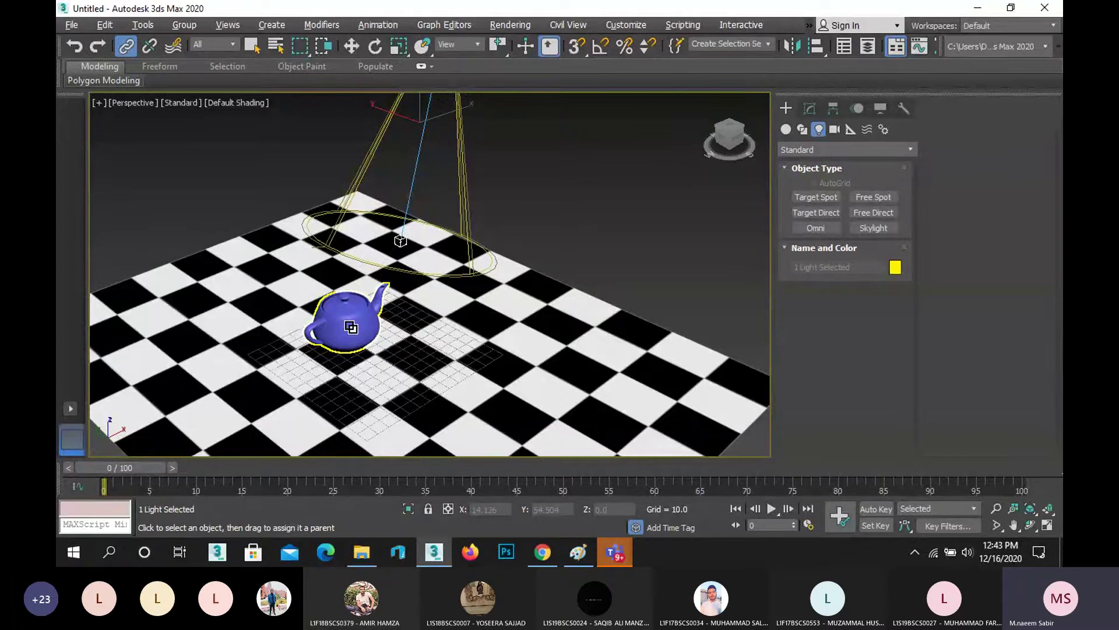
{"action": "right_click", "coordinate": [346, 322]}
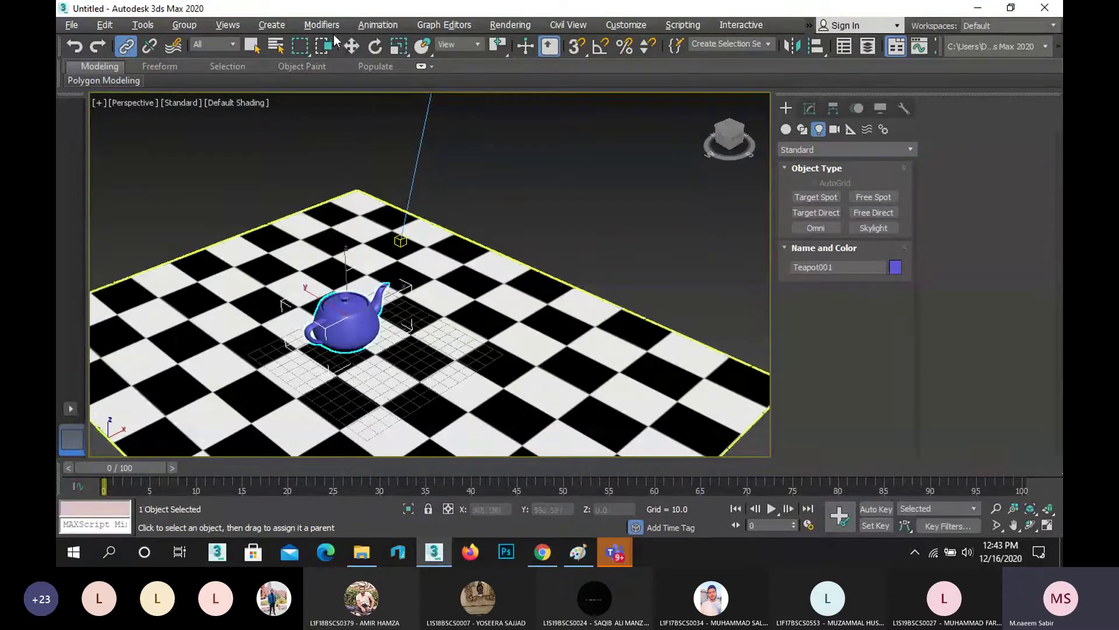
{"action": "left_click", "coordinate": [352, 47]}
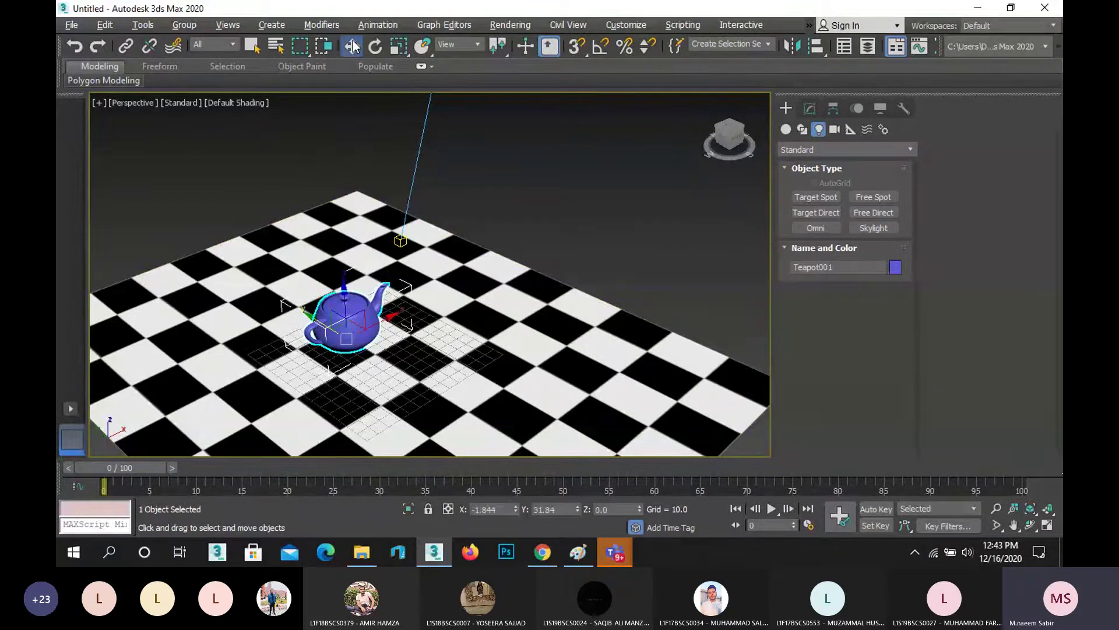
Step: Move the teapot along Y to about -31 to test the link, and undo the move
{"action": "scroll", "coordinate": [324, 169], "scroll_direction": "down", "scroll_amount": 5}
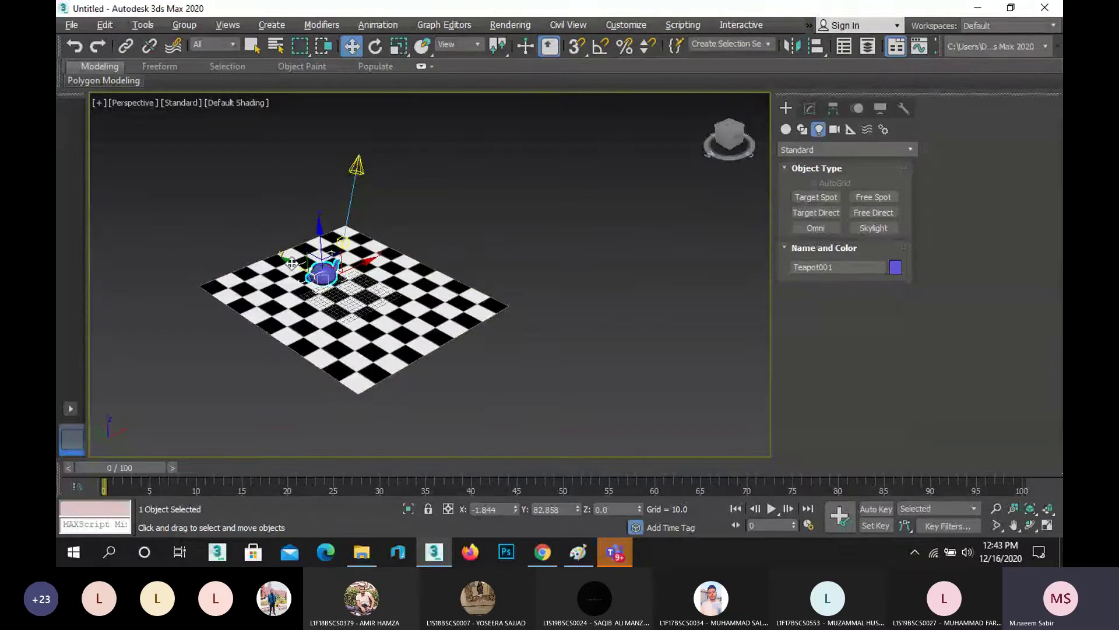
{"action": "left_click_drag", "start_coordinate": [294, 259], "coordinate": [339, 264]}
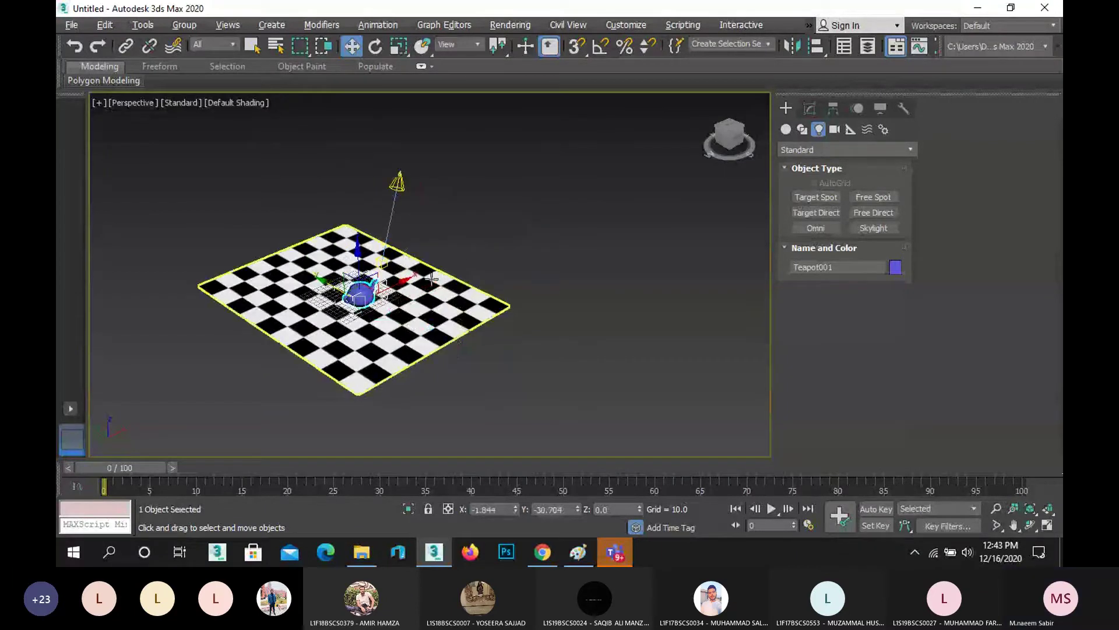
{"action": "left_click_drag", "start_coordinate": [431, 279], "coordinate": [427, 281]}
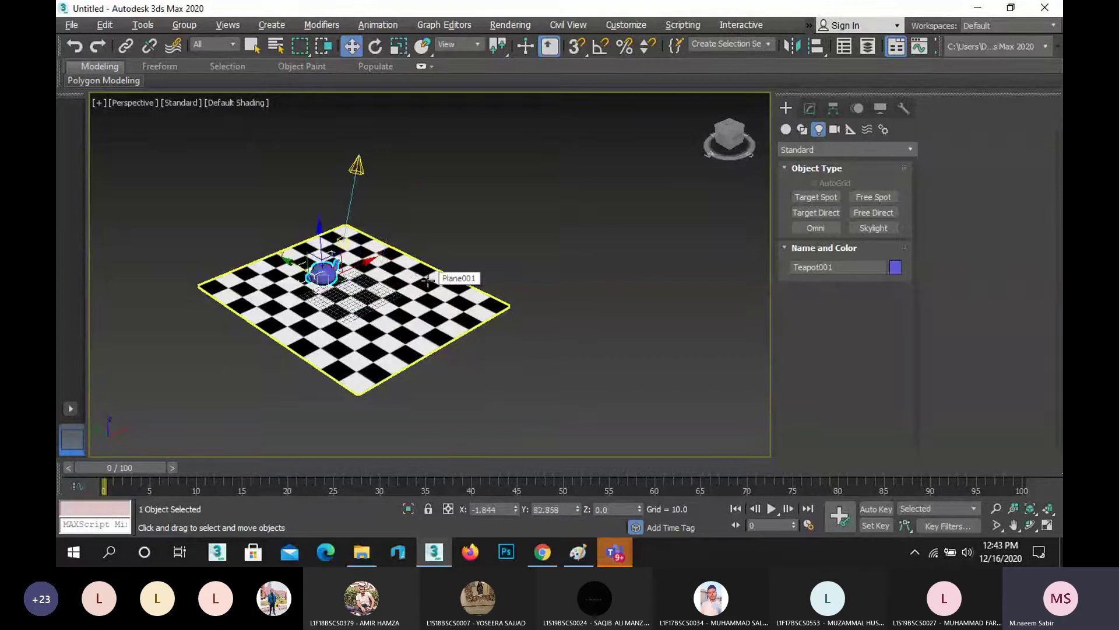
{"action": "key", "text": "ctrl+z"}
Step: Select the spotlight's target alone and link it to the teapot with Select and Link
{"action": "left_click", "coordinate": [426, 209]}
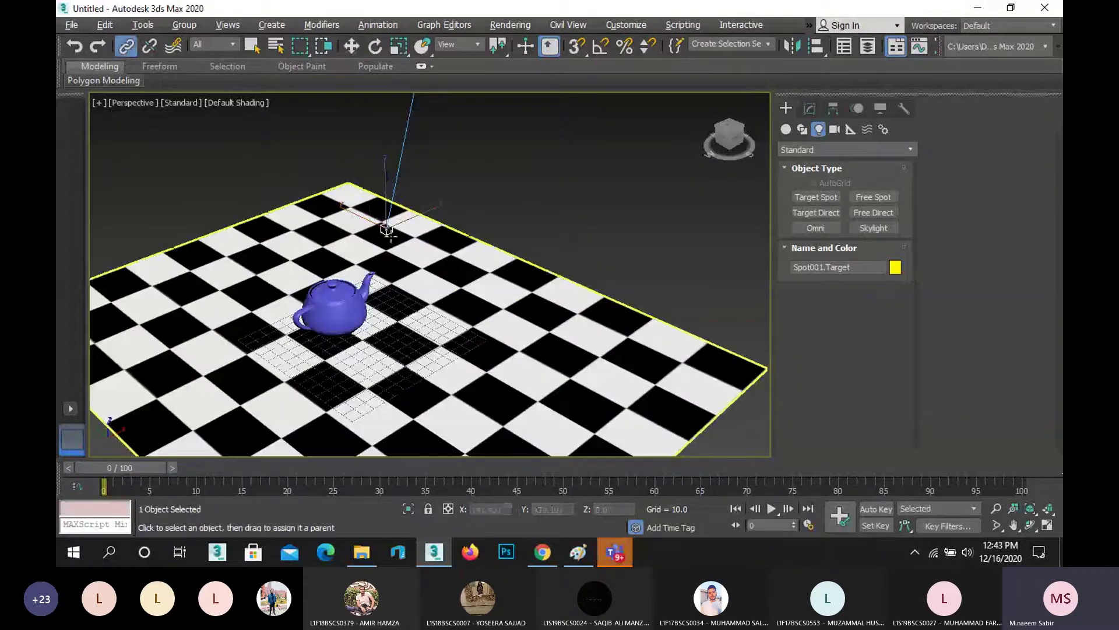
{"action": "left_click_drag", "start_coordinate": [388, 232], "coordinate": [344, 318]}
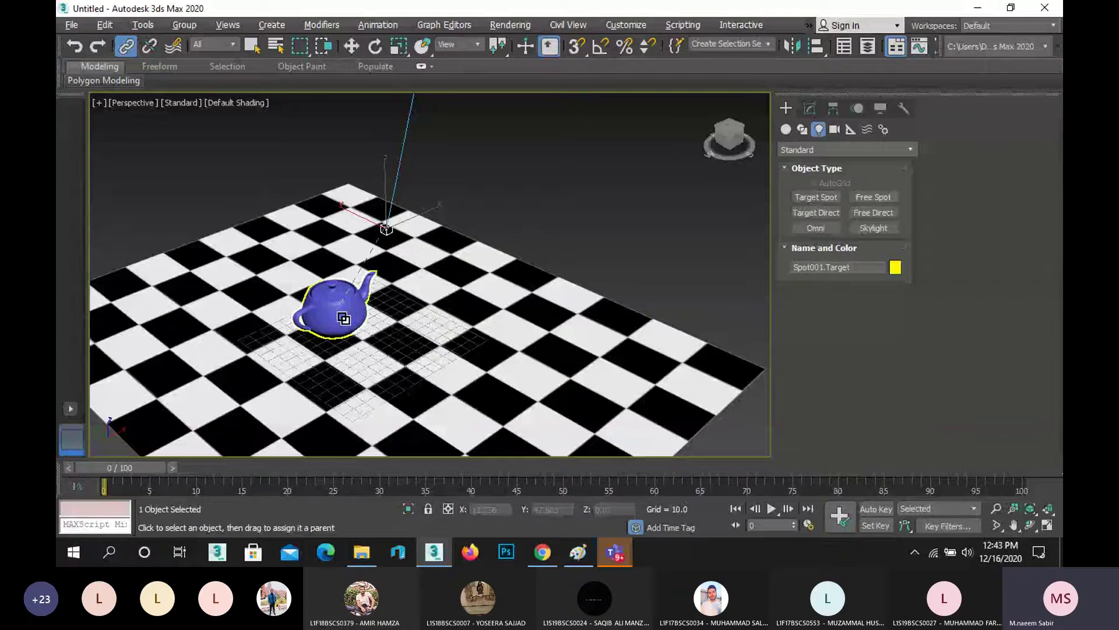
{"action": "left_click_drag", "start_coordinate": [344, 318], "coordinate": [344, 318]}
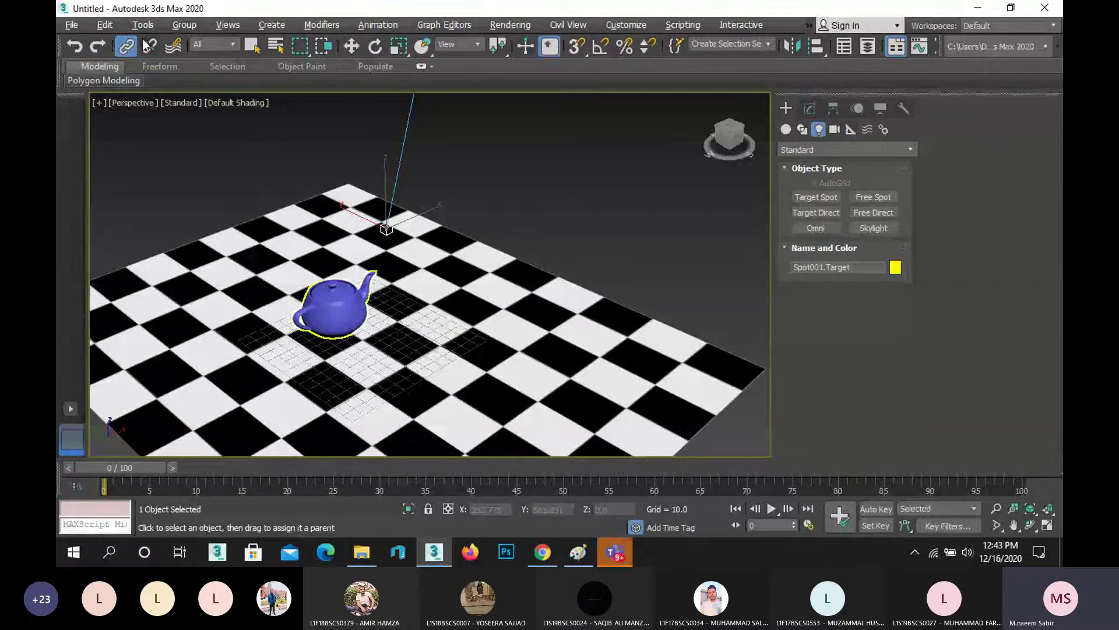
{"action": "left_click", "coordinate": [352, 47]}
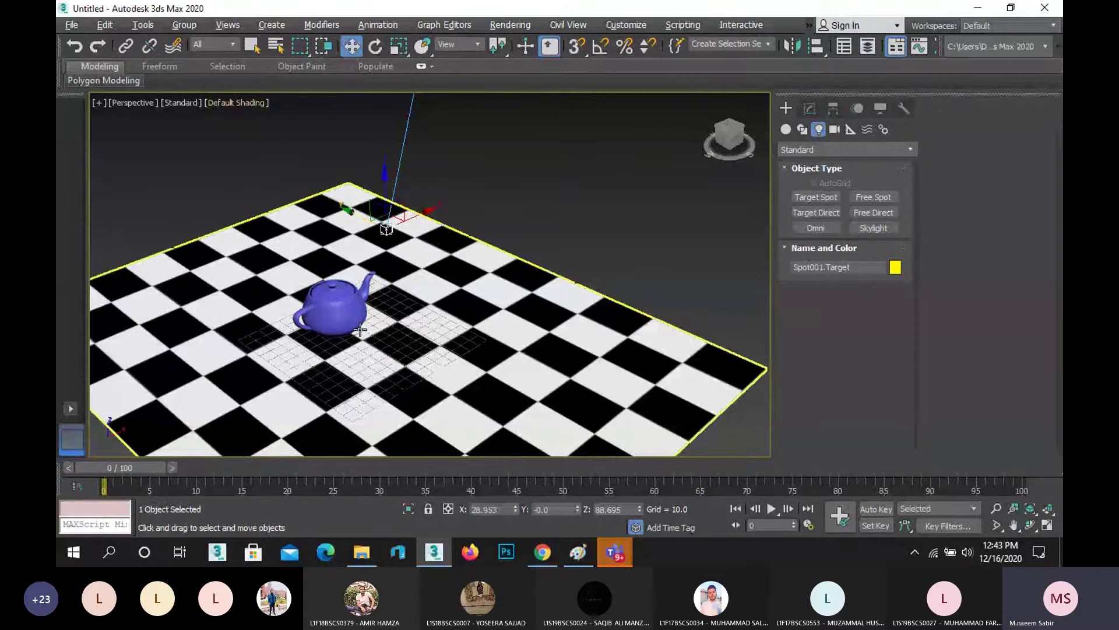
Step: Move the teapot along Y to about -33 and run a test render of the Perspective view
{"action": "left_click_drag", "start_coordinate": [360, 330], "coordinate": [455, 291]}
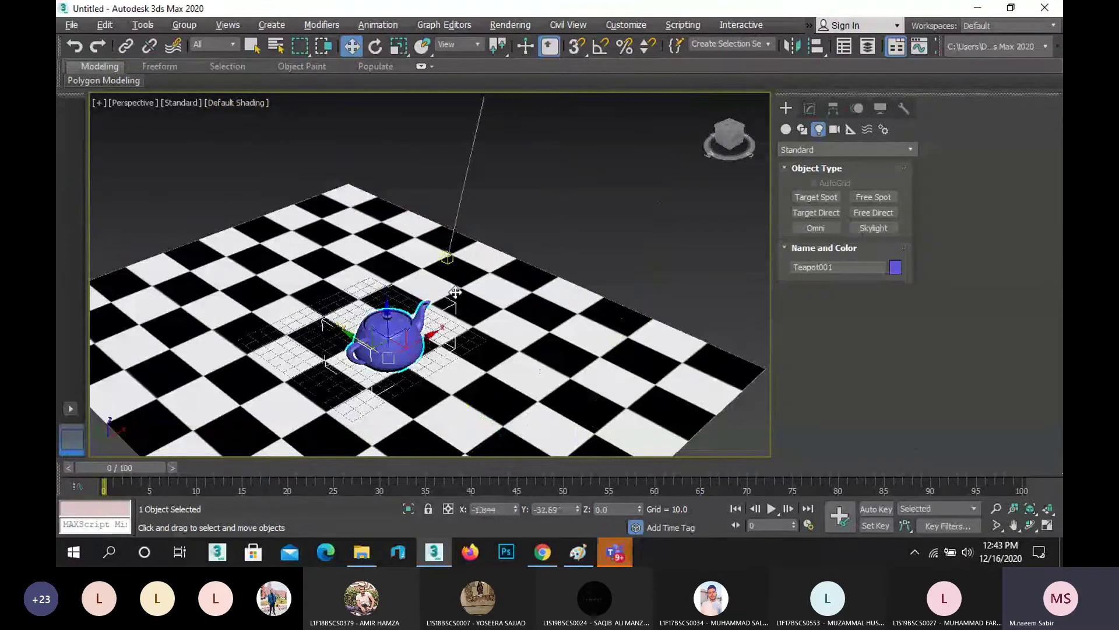
{"action": "key", "text": "shift+q"}
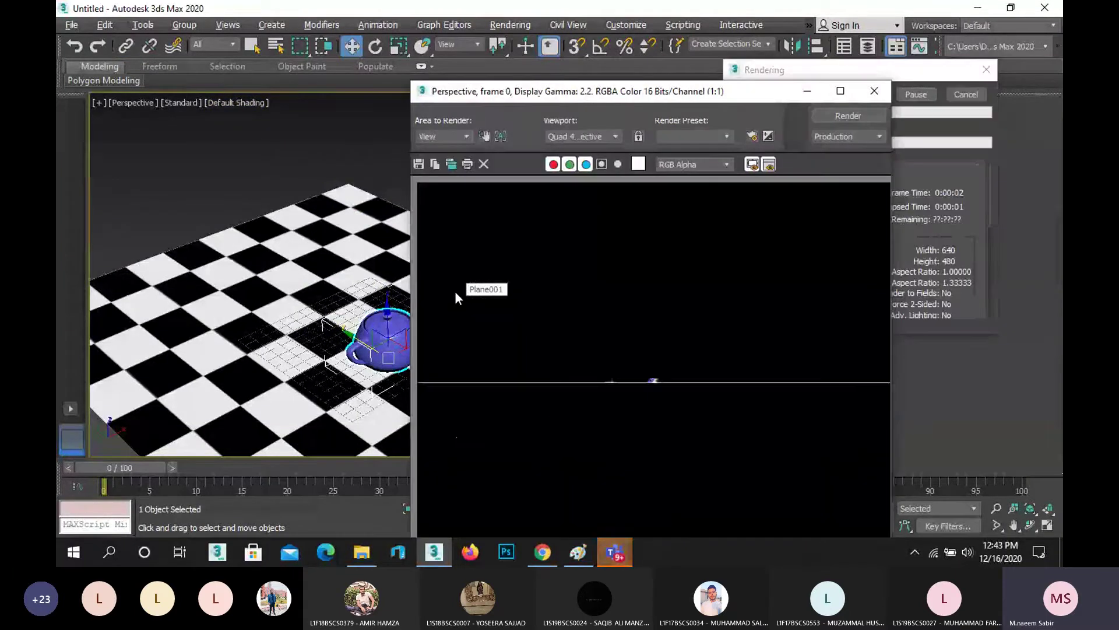
{"action": "left_click", "coordinate": [874, 91]}
Step: Move the teapot along X to about 323, off the checkered floor, and run a test render
{"action": "left_click_drag", "start_coordinate": [425, 339], "coordinate": [658, 241]}
{"action": "key", "text": "shift+q"}
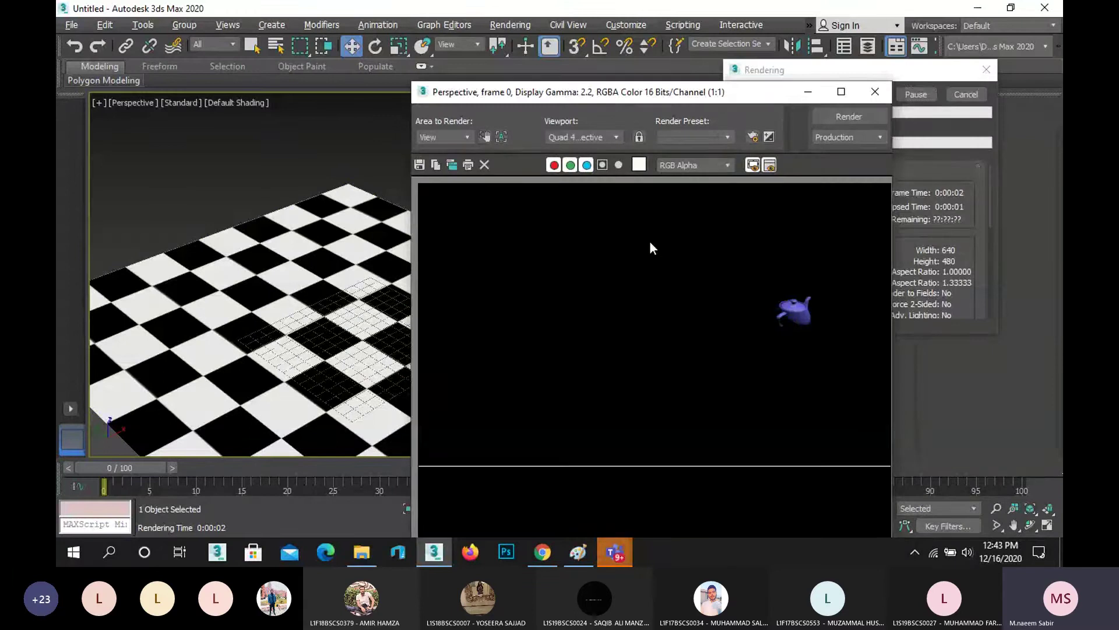
{"action": "left_click", "coordinate": [876, 93]}
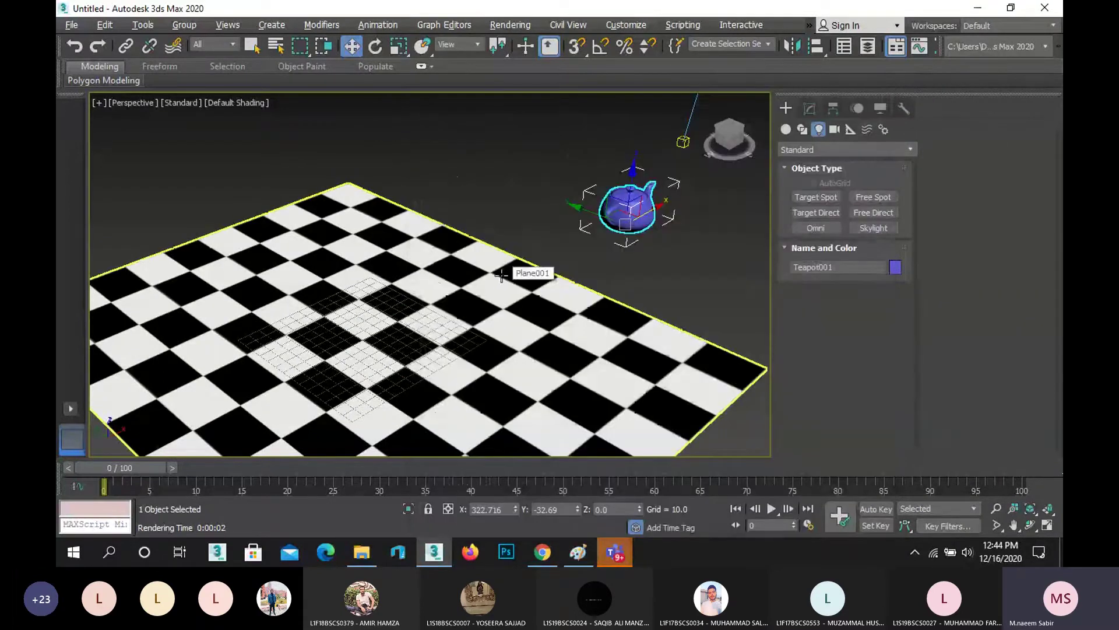
Step: Delete the teapot and the target spotlight, leaving only the checkered floor
{"action": "key", "text": "Delete"}
{"action": "scroll", "coordinate": [606, 195], "scroll_direction": "down", "scroll_amount": 5}
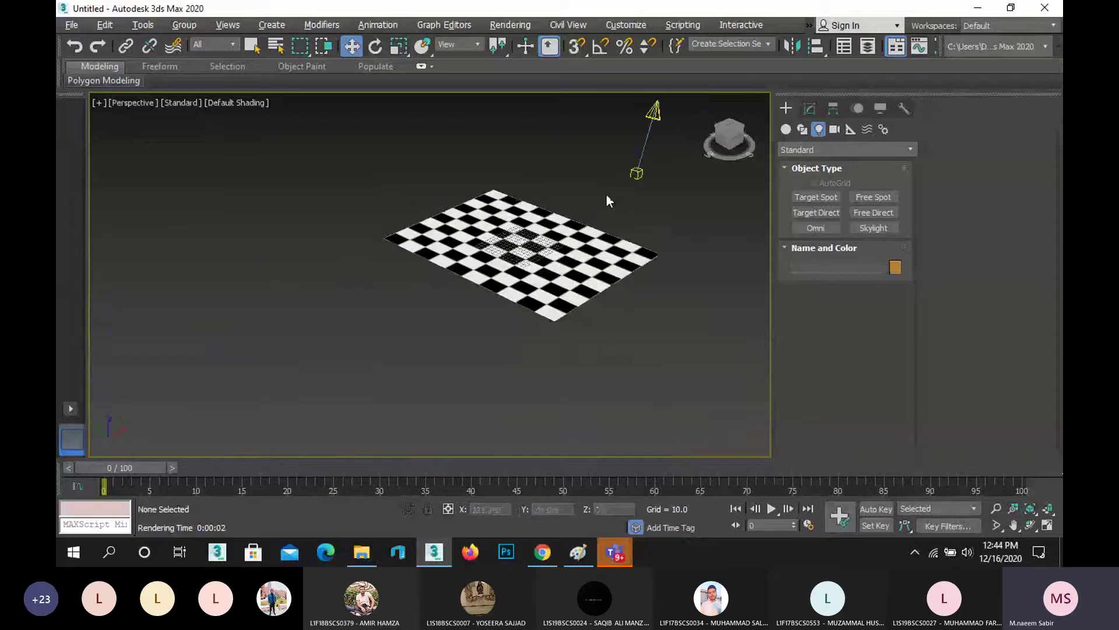
{"action": "left_click", "coordinate": [650, 117]}
{"action": "key", "text": "Delete"}
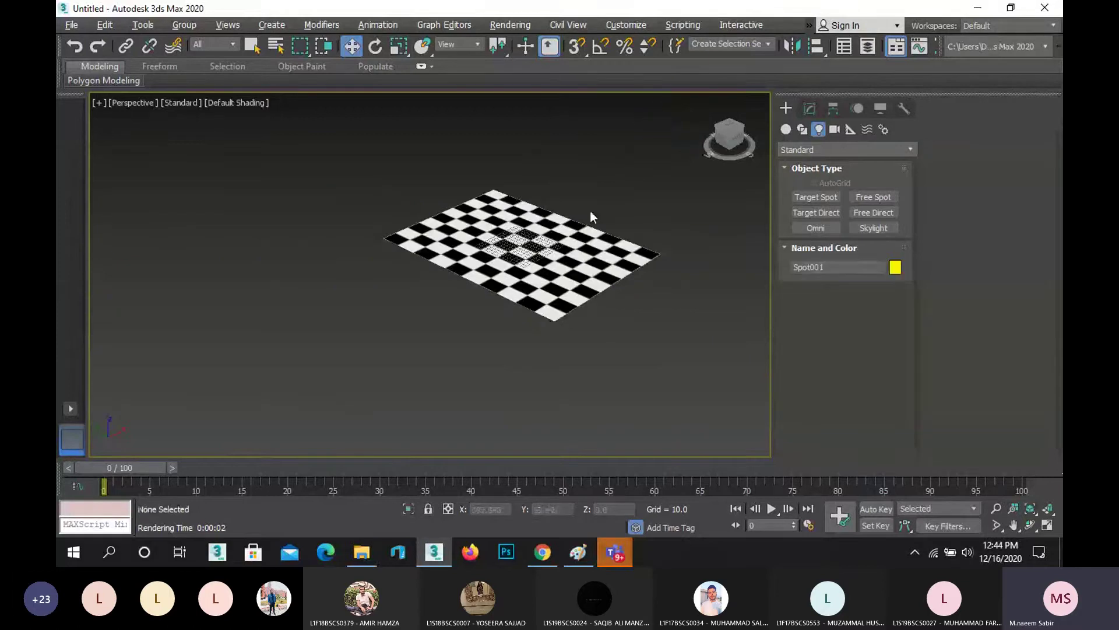
Step: Restore the four-view layout and place an Omni light in the Top view near the origin, about X 1, Y 2
{"action": "scroll", "coordinate": [537, 234], "scroll_direction": "up", "scroll_amount": 6}
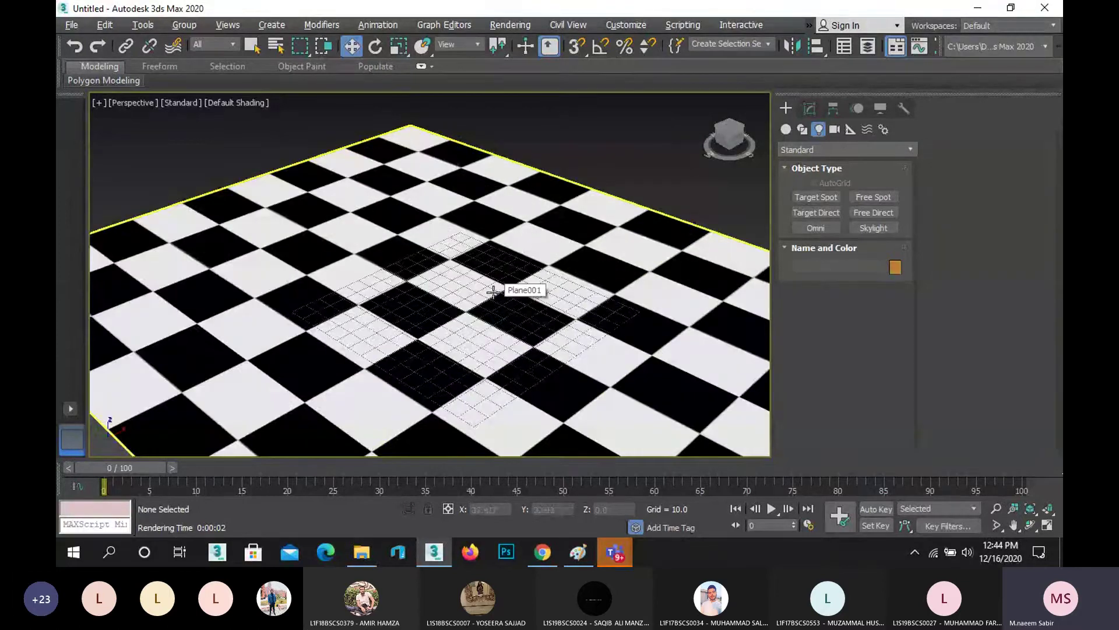
{"action": "left_click", "coordinate": [819, 227]}
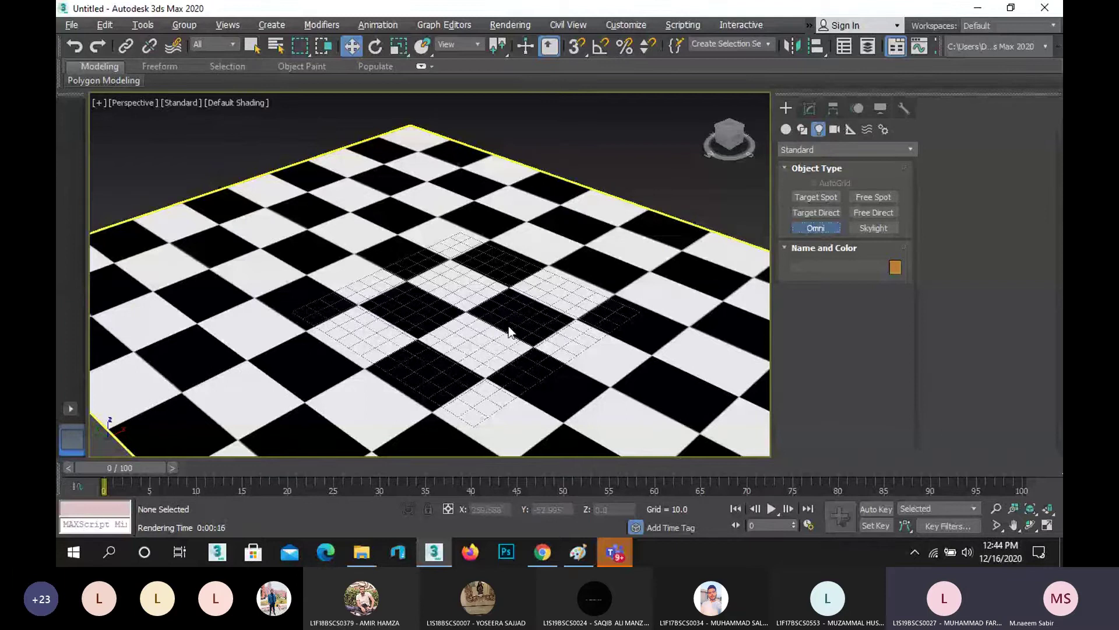
{"action": "left_click", "coordinate": [551, 330]}
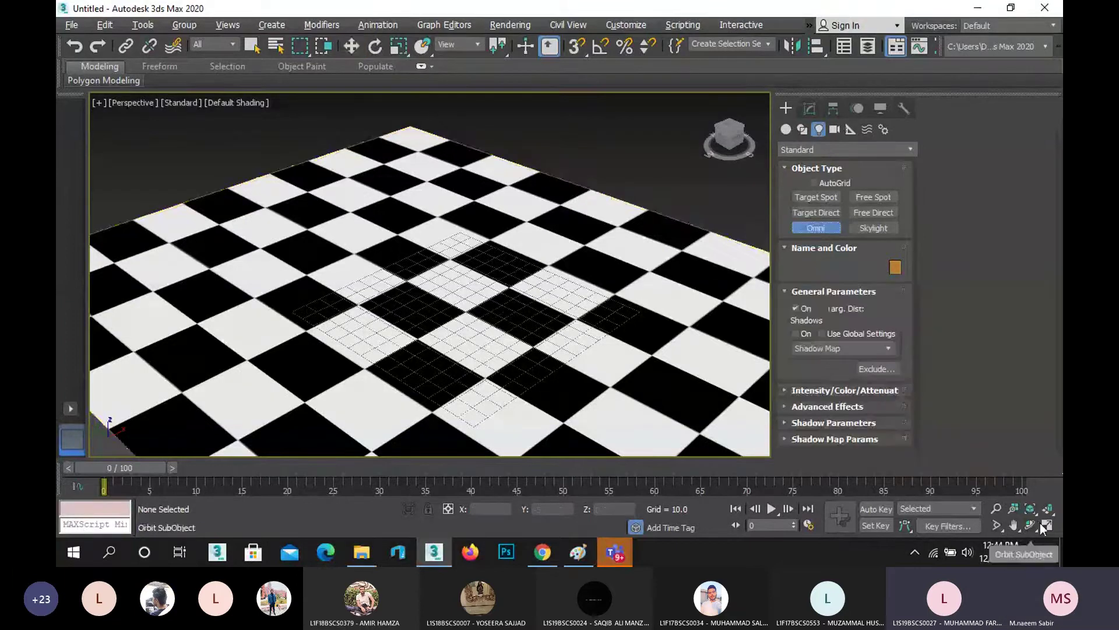
{"action": "left_click", "coordinate": [1046, 525]}
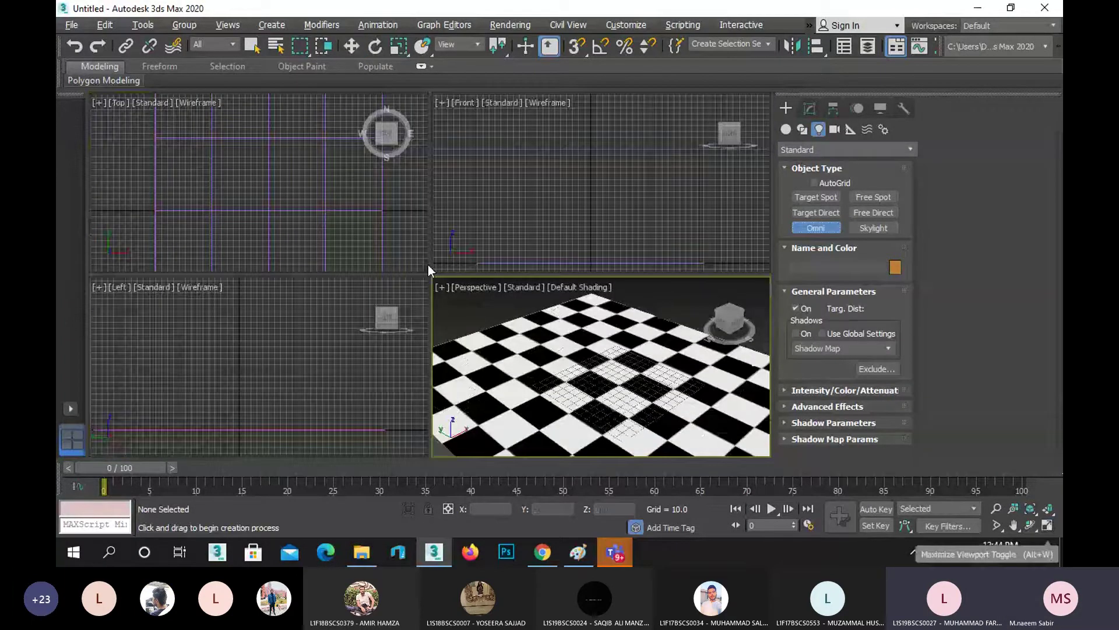
{"action": "scroll", "coordinate": [274, 202], "scroll_direction": "down", "scroll_amount": 3}
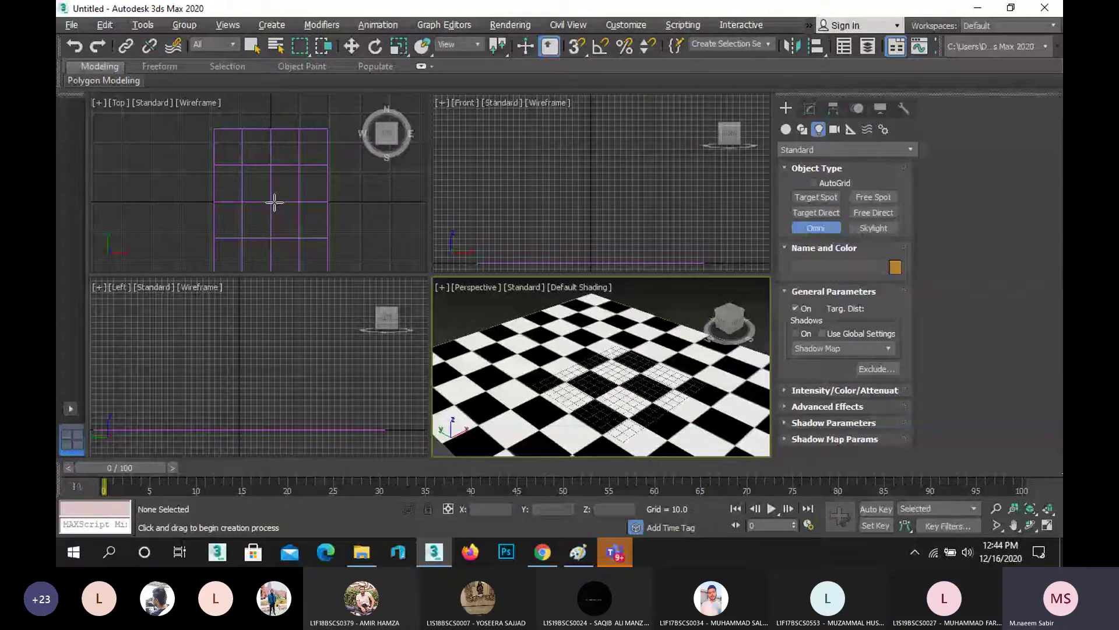
{"action": "left_click", "coordinate": [274, 201]}
{"action": "right_click", "coordinate": [284, 211]}
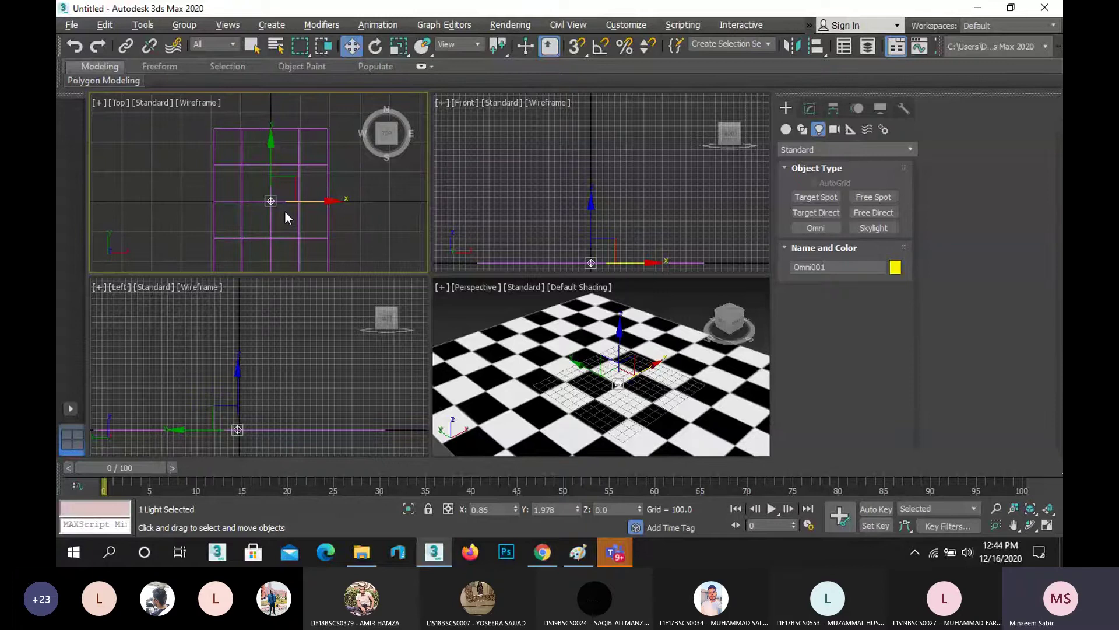
Step: Scale the checkered plane up along X and Y in the Top view until it is nearly square
{"action": "scroll", "coordinate": [273, 198], "scroll_direction": "up", "scroll_amount": 3}
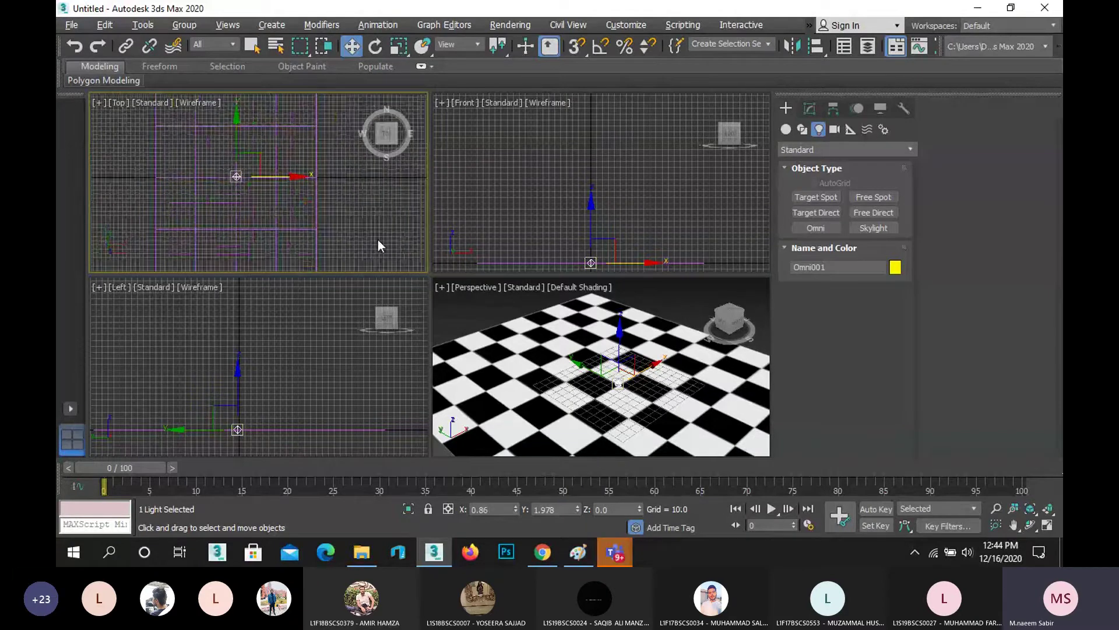
{"action": "scroll", "coordinate": [260, 195], "scroll_direction": "down", "scroll_amount": 3}
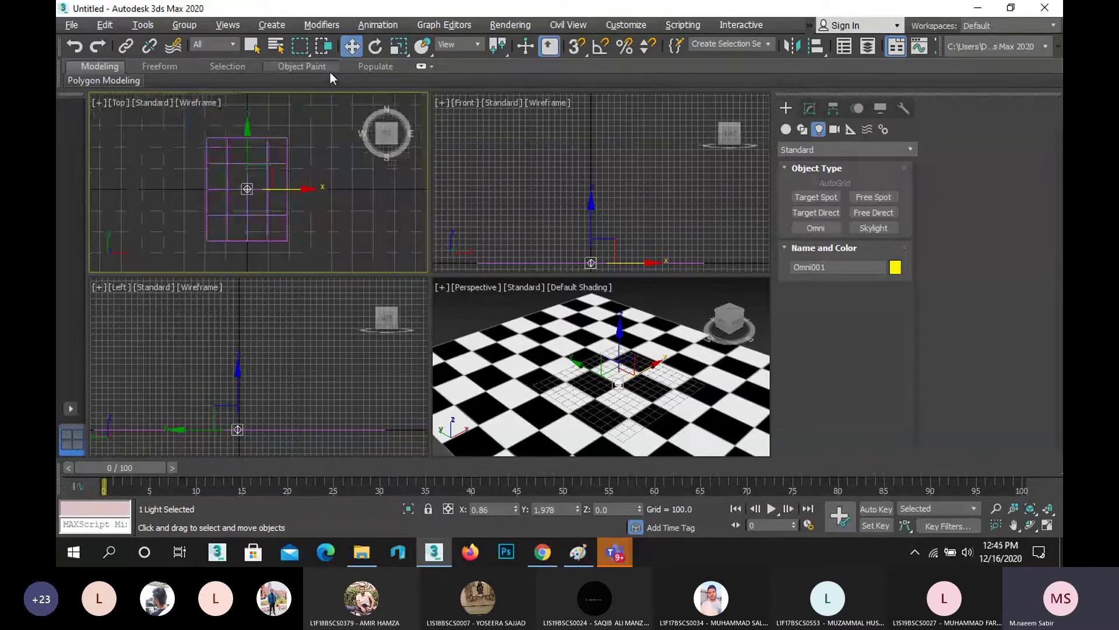
{"action": "key", "text": "r"}
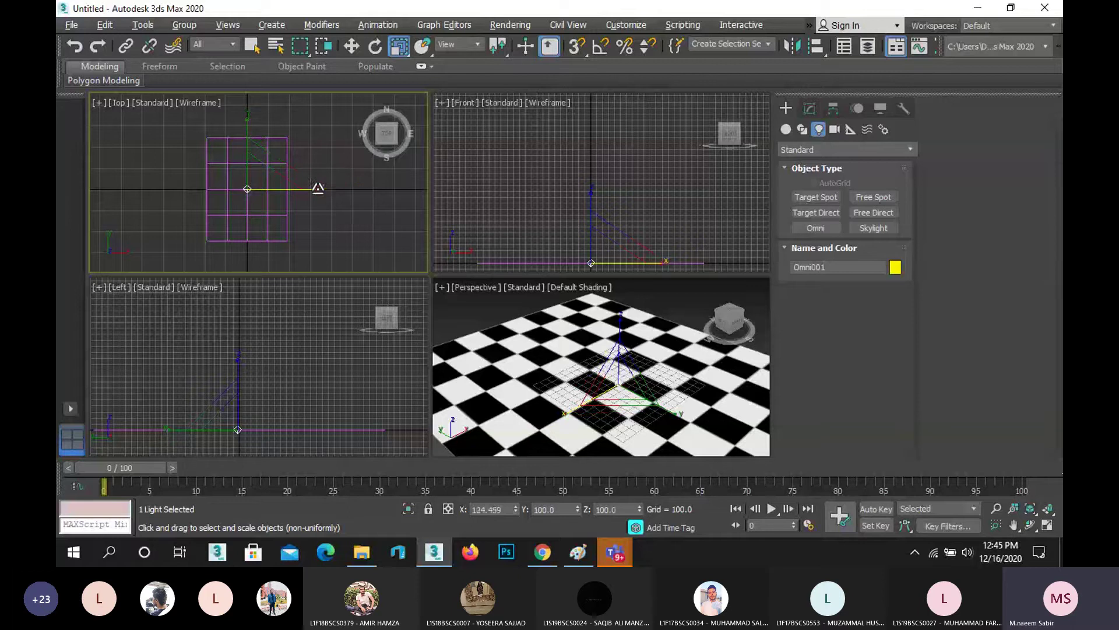
{"action": "left_click", "coordinate": [287, 234]}
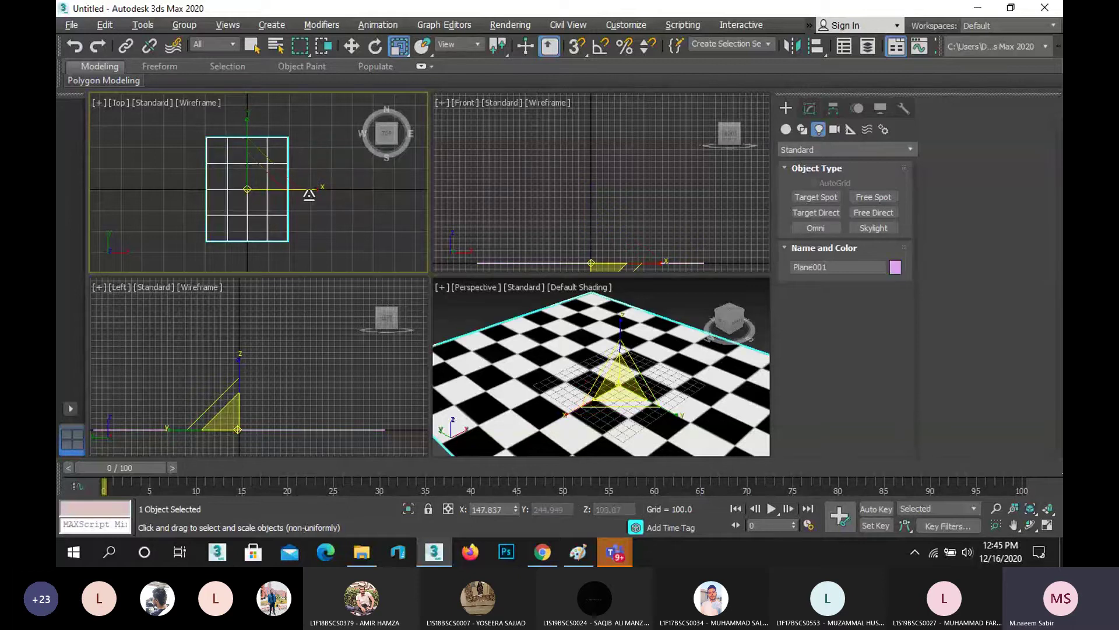
{"action": "left_click_drag", "start_coordinate": [320, 190], "coordinate": [350, 192]}
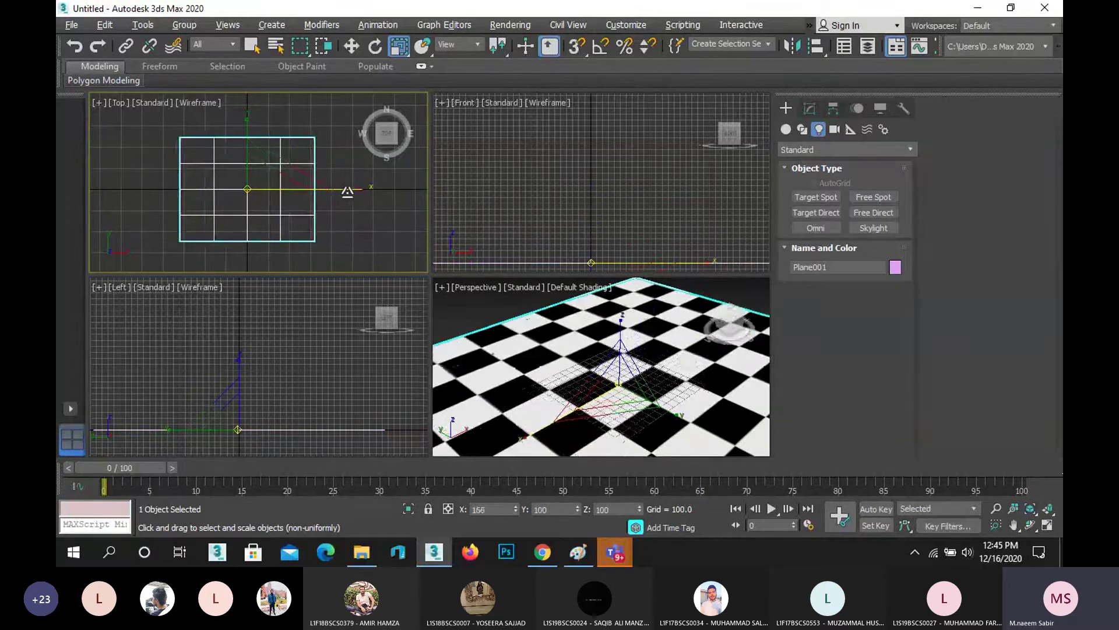
{"action": "left_click_drag", "start_coordinate": [245, 130], "coordinate": [249, 111]}
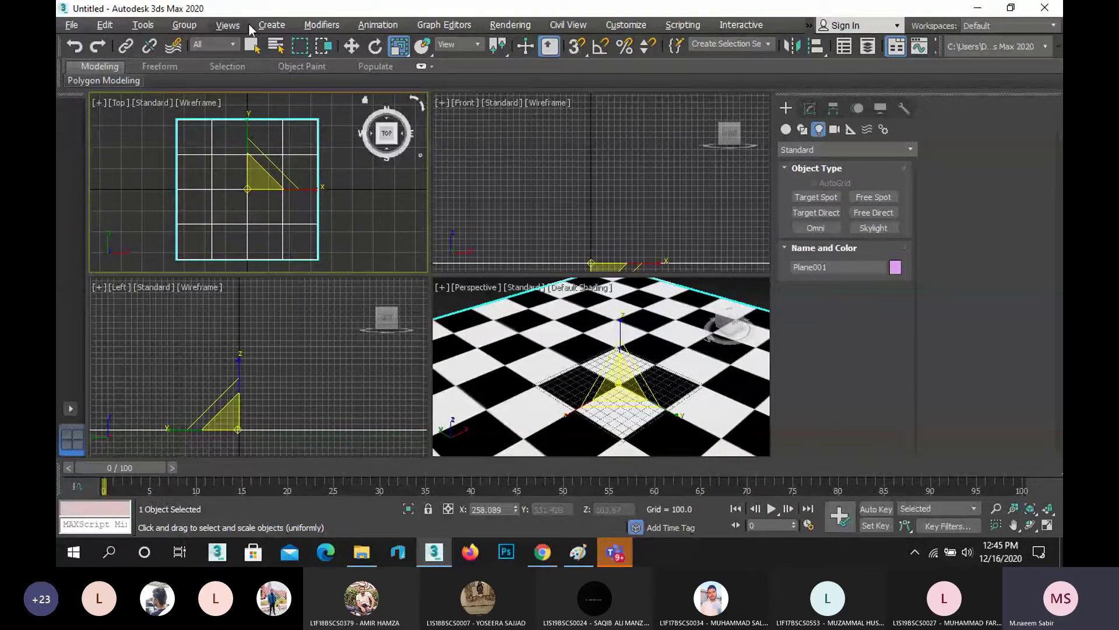
{"action": "left_click", "coordinate": [351, 46]}
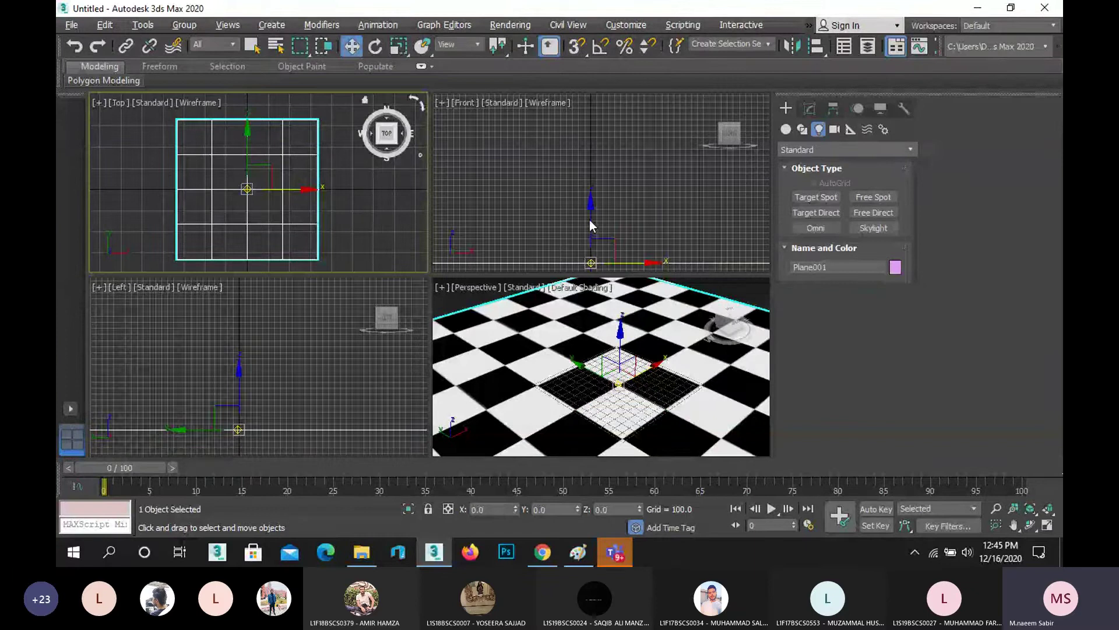
{"action": "left_click_drag", "start_coordinate": [590, 222], "coordinate": [592, 172]}
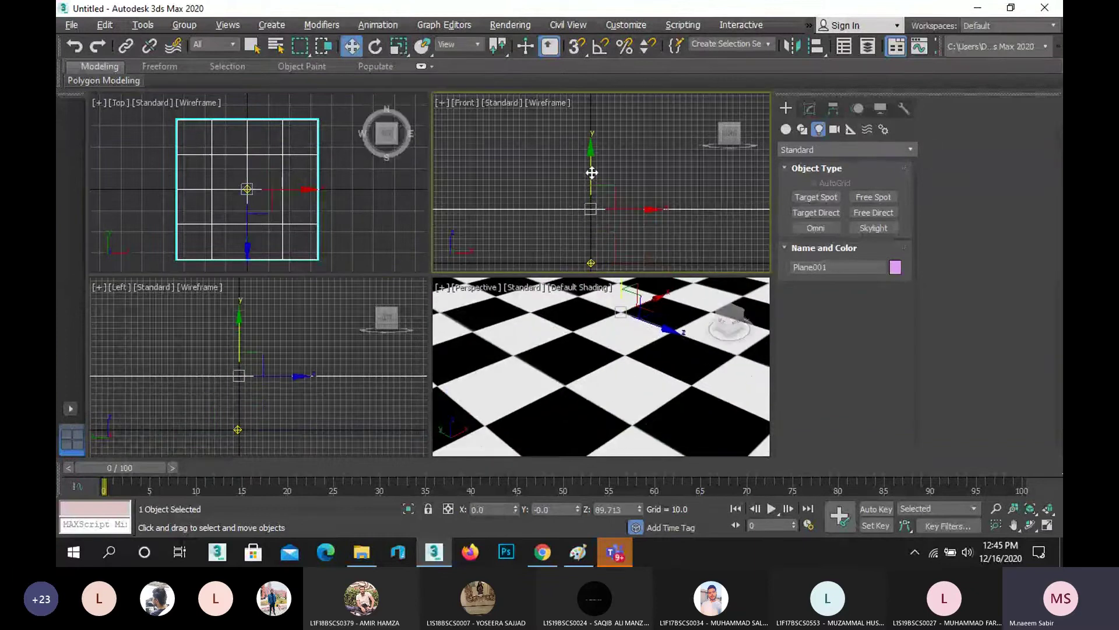
{"action": "key", "text": "ctrl+z"}
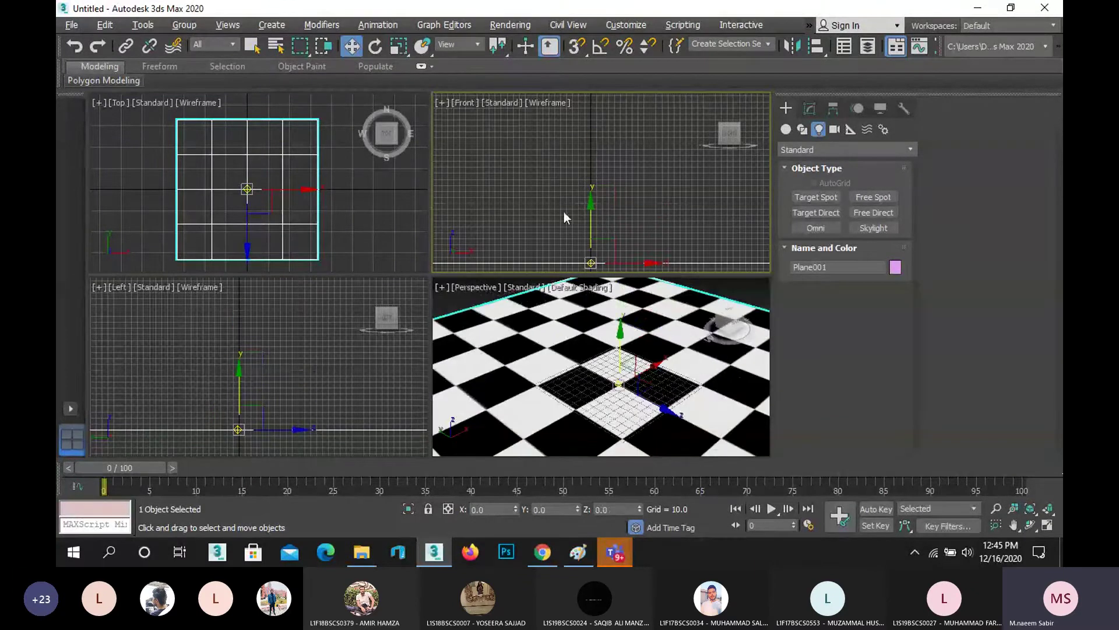
Step: Raise the omni light above the floor to about Z 155, and render the maximized Perspective view
{"action": "left_click", "coordinate": [266, 221]}
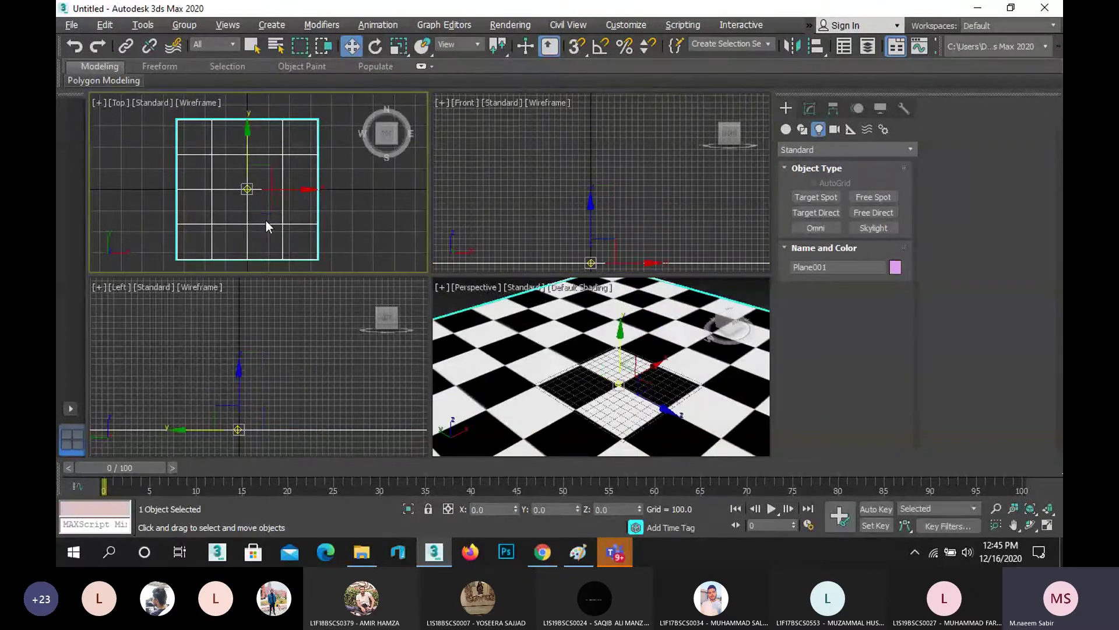
{"action": "left_click", "coordinate": [248, 189]}
{"action": "right_click", "coordinate": [600, 215]}
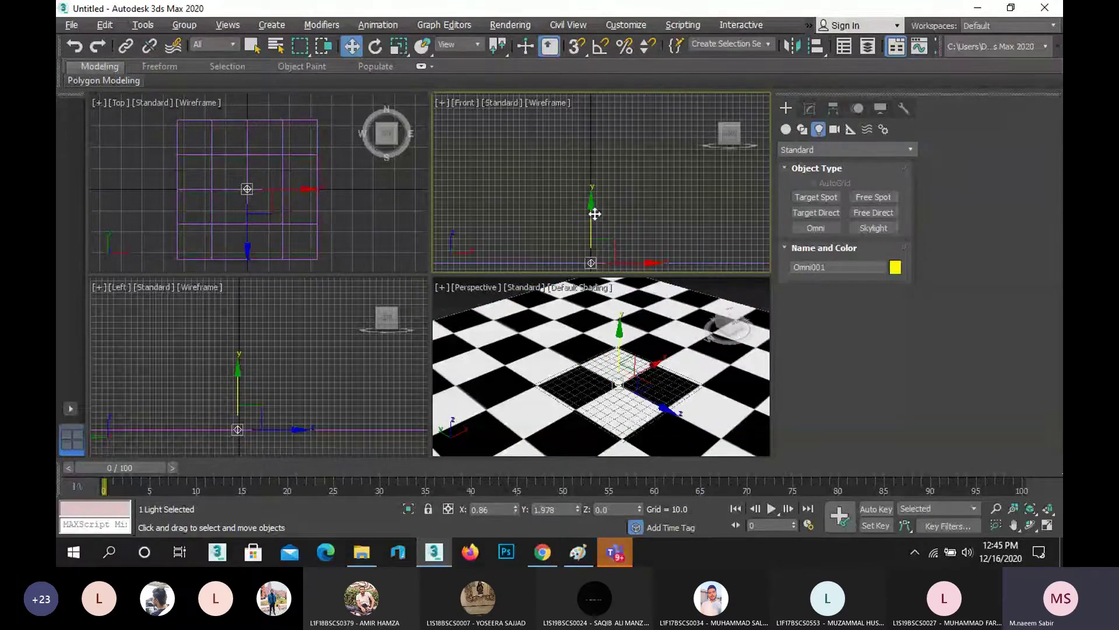
{"action": "left_click_drag", "start_coordinate": [594, 214], "coordinate": [595, 121]}
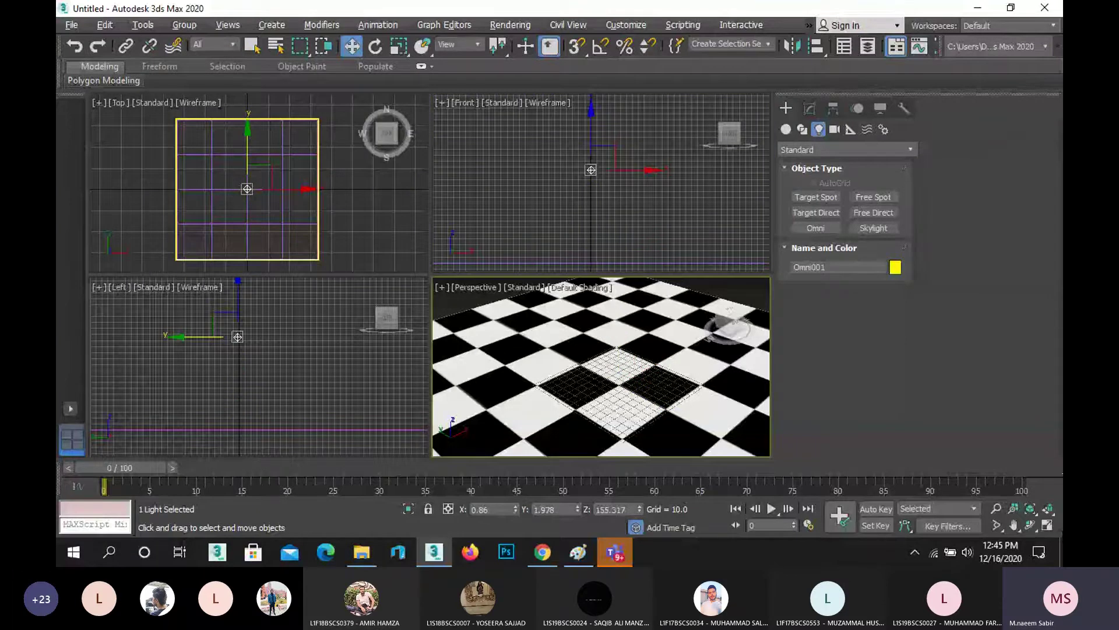
{"action": "key", "text": "alt+w"}
{"action": "key", "text": "shift+q"}
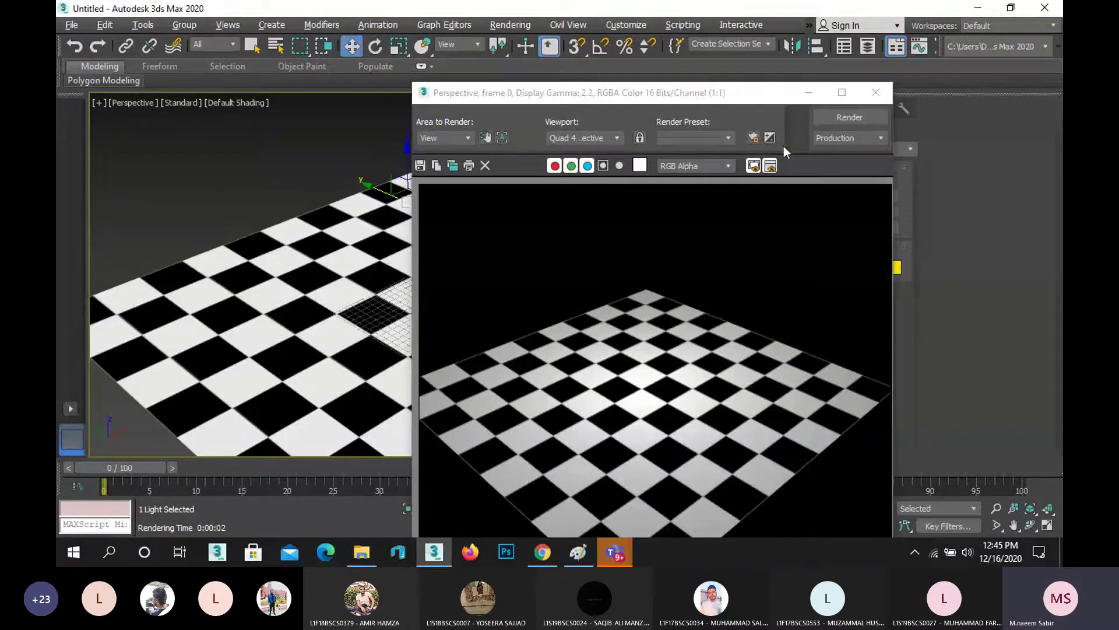
Step: Close the render and create a thin upright cylinder near the floor's centre, about 6.8 in radius and 235 high
{"action": "left_click", "coordinate": [874, 91]}
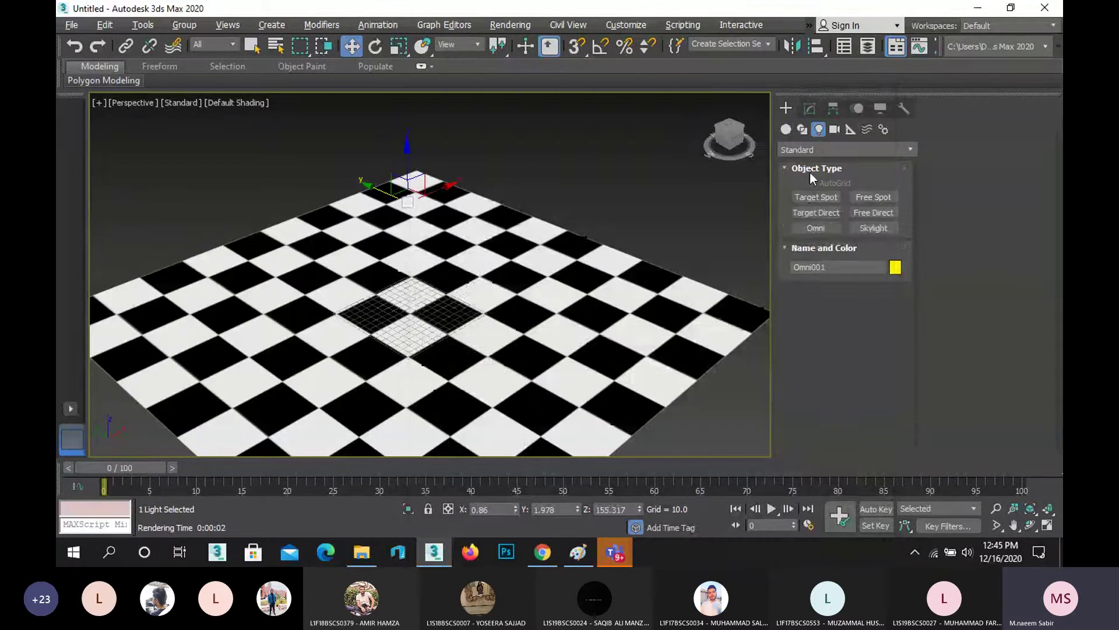
{"action": "left_click", "coordinate": [785, 129]}
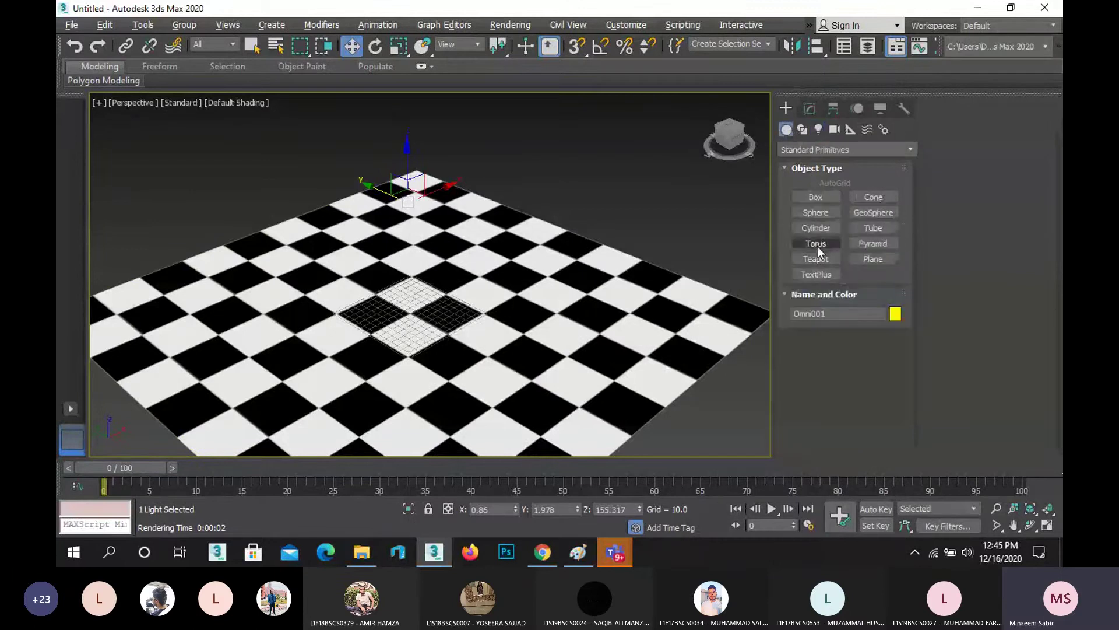
{"action": "left_click", "coordinate": [816, 228]}
{"action": "left_click_drag", "start_coordinate": [415, 309], "coordinate": [415, 309]}
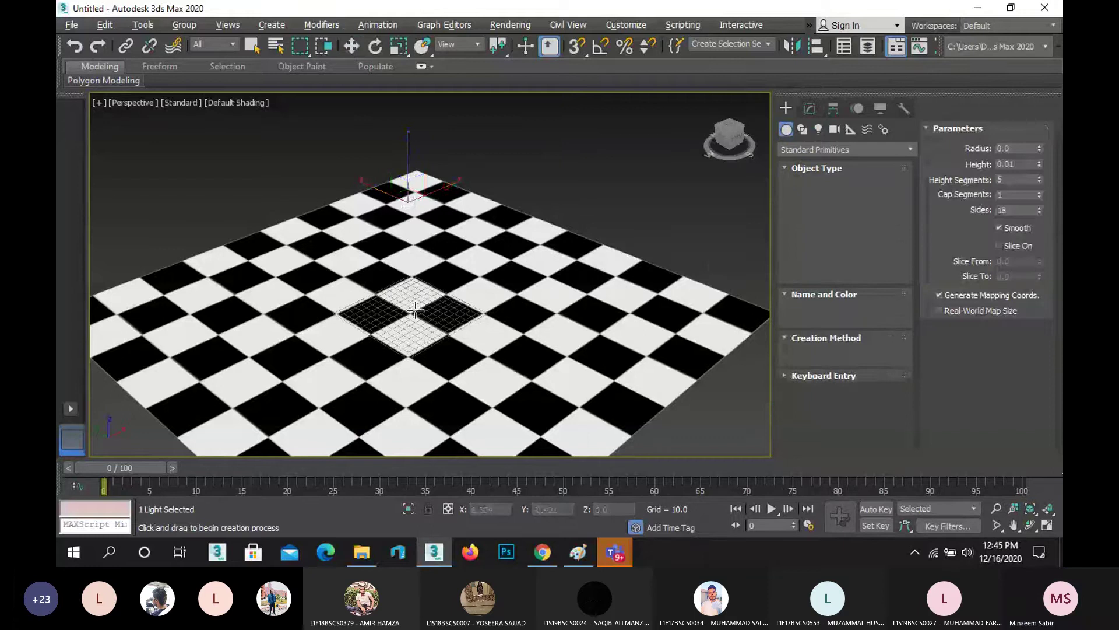
{"action": "left_click_drag", "start_coordinate": [415, 309], "coordinate": [417, 308]}
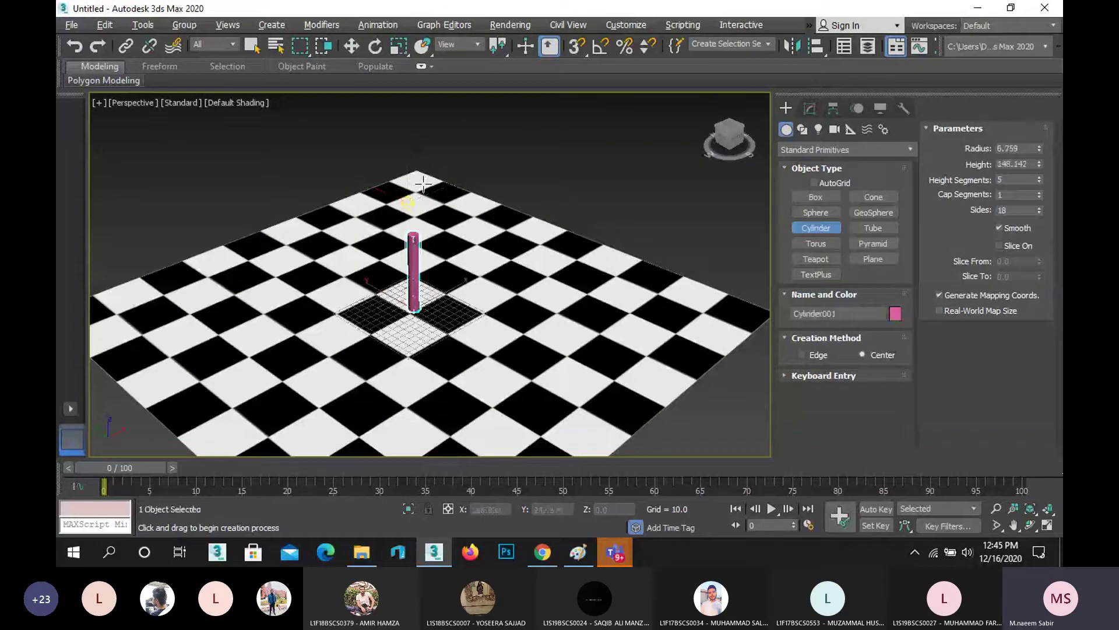
{"action": "left_click", "coordinate": [424, 184]}
Step: Copy the cylinder upward by about 54 units along Z and rotate the copy to 90 degrees on X
{"action": "key", "text": "w"}
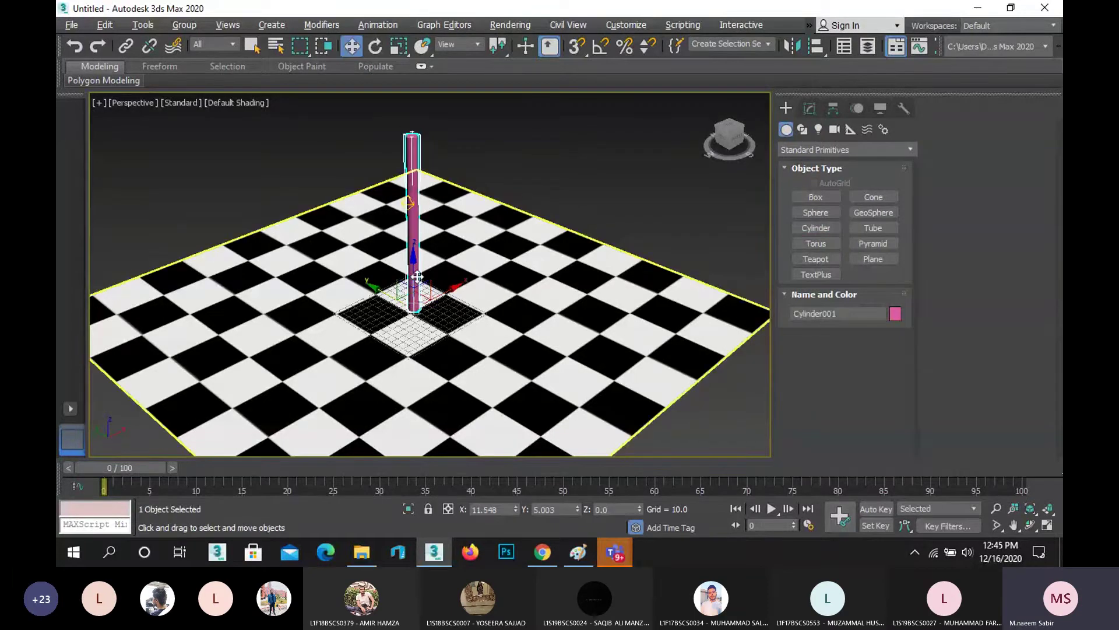
{"action": "left_click_drag", "start_coordinate": [418, 278], "coordinate": [416, 244], "text": "shift"}
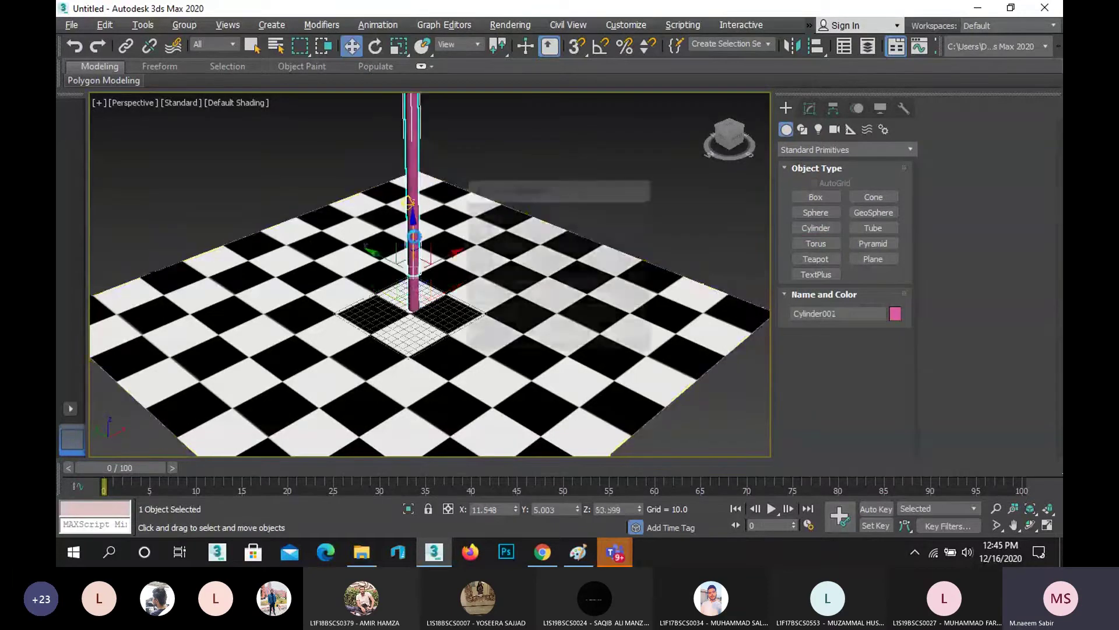
{"action": "right_click", "coordinate": [375, 46]}
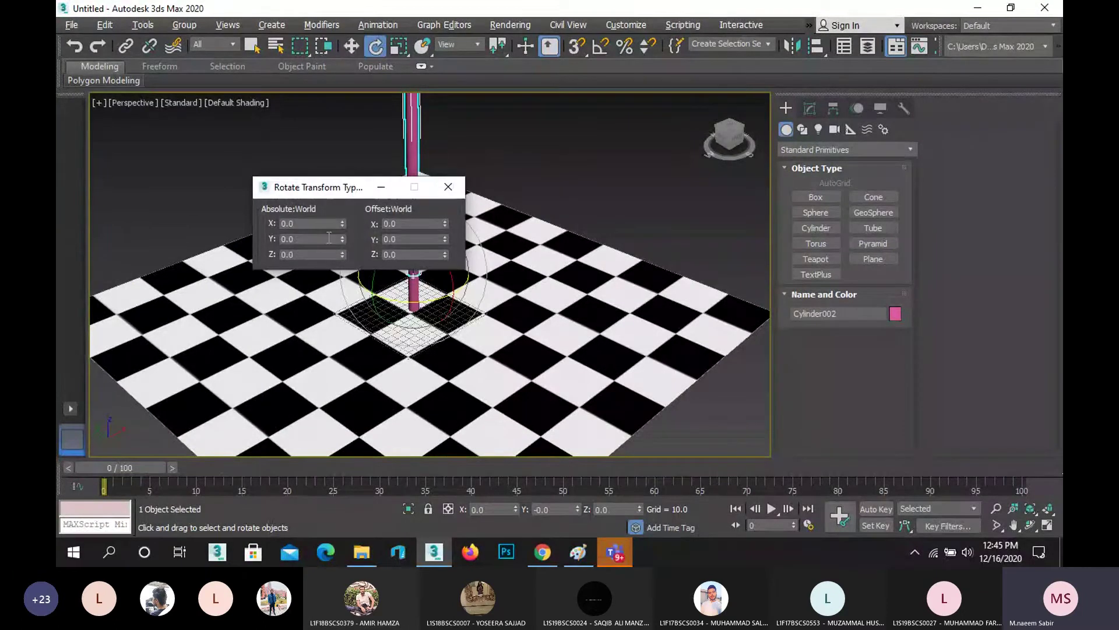
{"action": "type", "text": "90"}
{"action": "key", "text": "Return"}
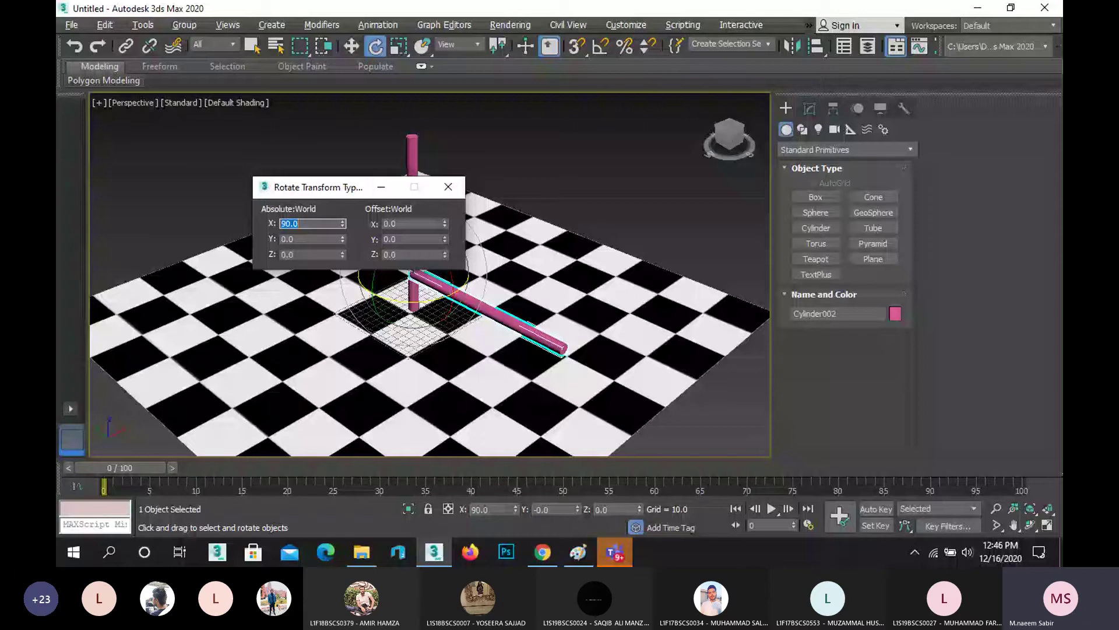
{"action": "left_click", "coordinate": [448, 187]}
Step: Set the horizontal cylinder's height to 100
{"action": "left_click", "coordinate": [810, 109]}
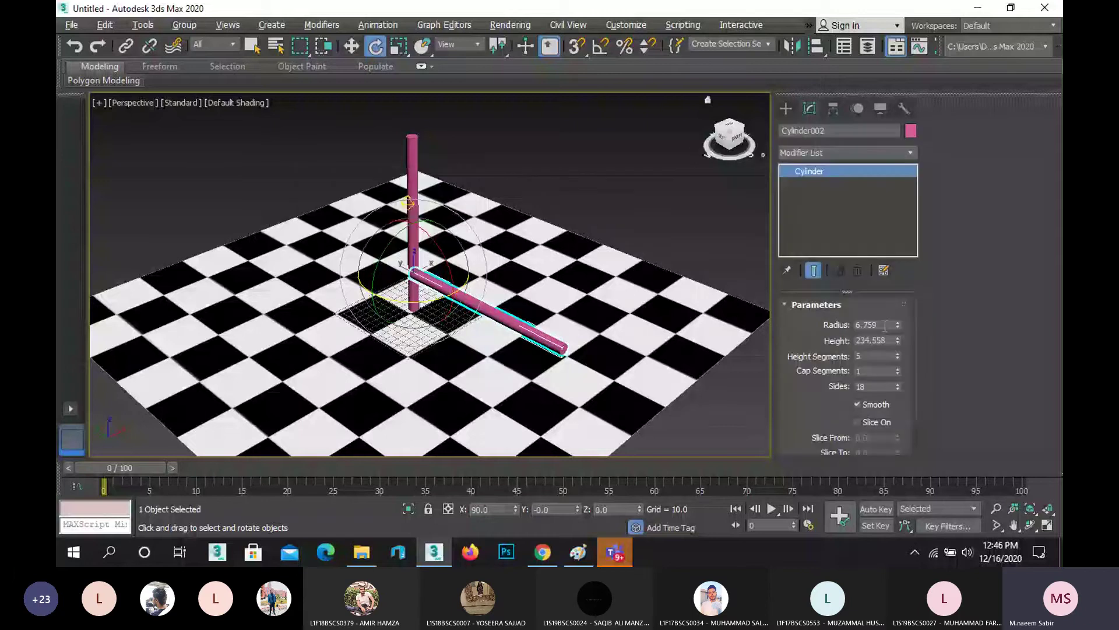
{"action": "double_click", "coordinate": [877, 340]}
{"action": "type", "text": "5"}
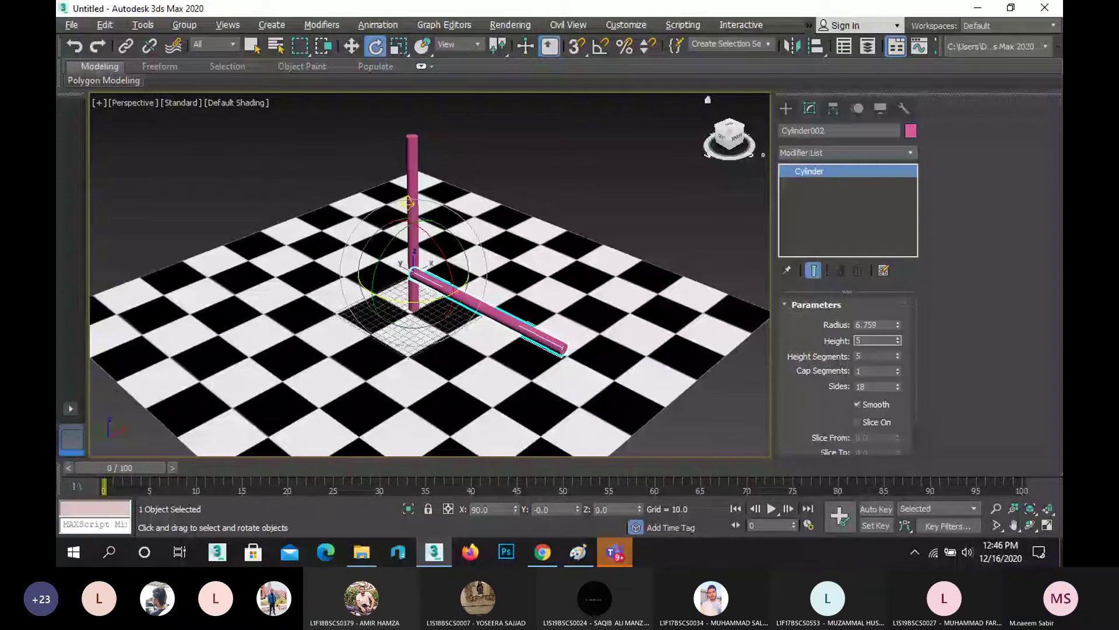
{"action": "type", "text": "0"}
{"action": "key", "text": "Return"}
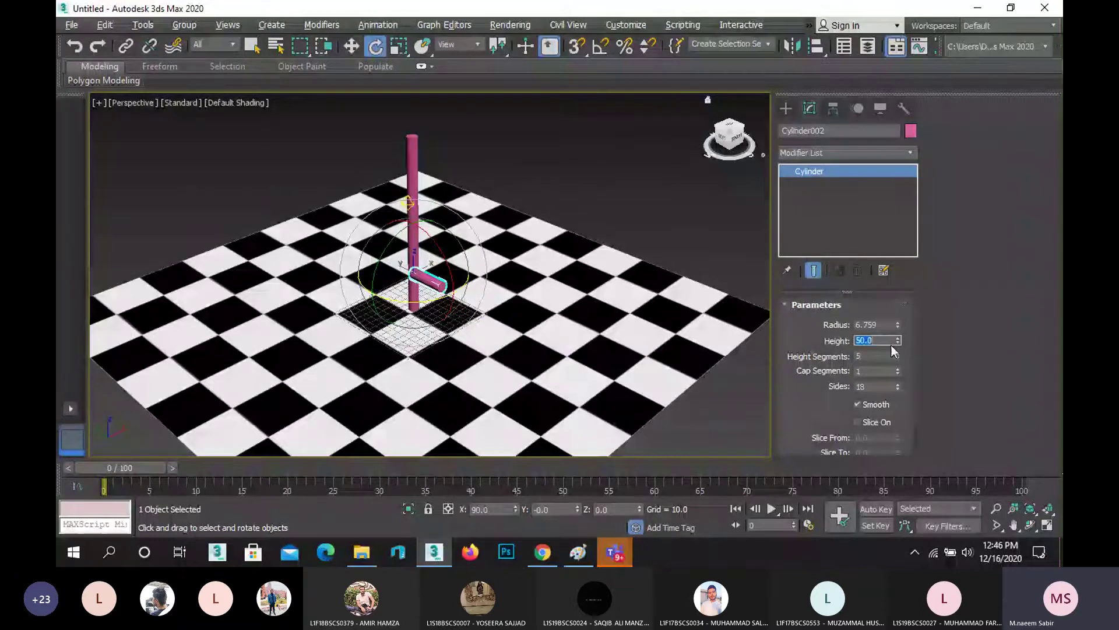
{"action": "type", "text": "100"}
{"action": "key", "text": "Return"}
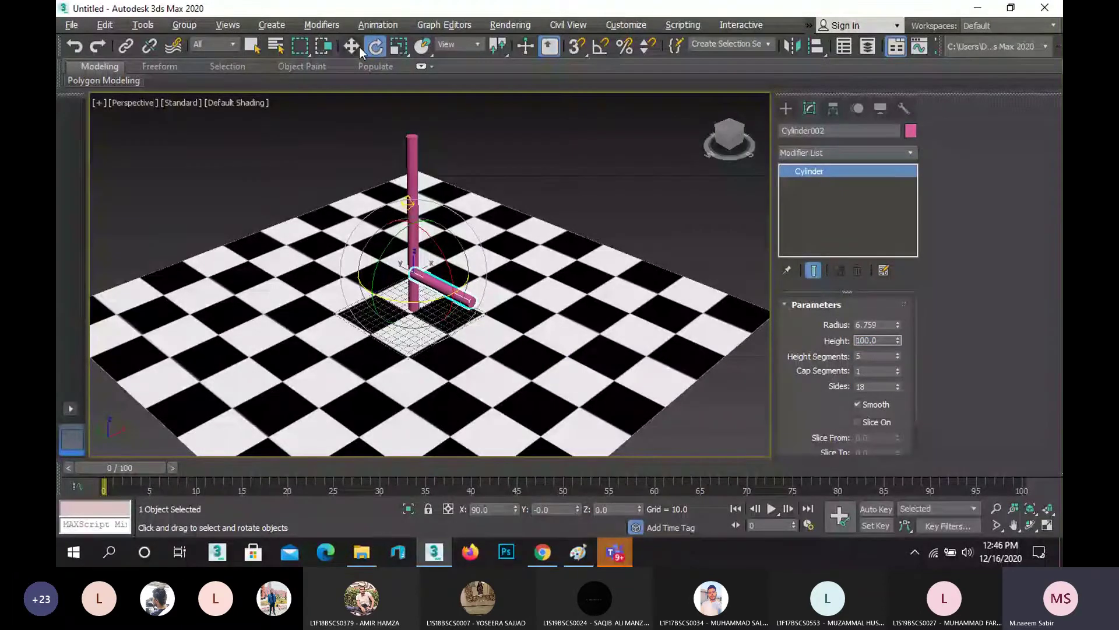
Step: Raise the horizontal cylinder to the top of the pole, about Z 230, and deselect it
{"action": "left_click", "coordinate": [351, 46]}
{"action": "left_click_drag", "start_coordinate": [413, 257], "coordinate": [418, 96]}
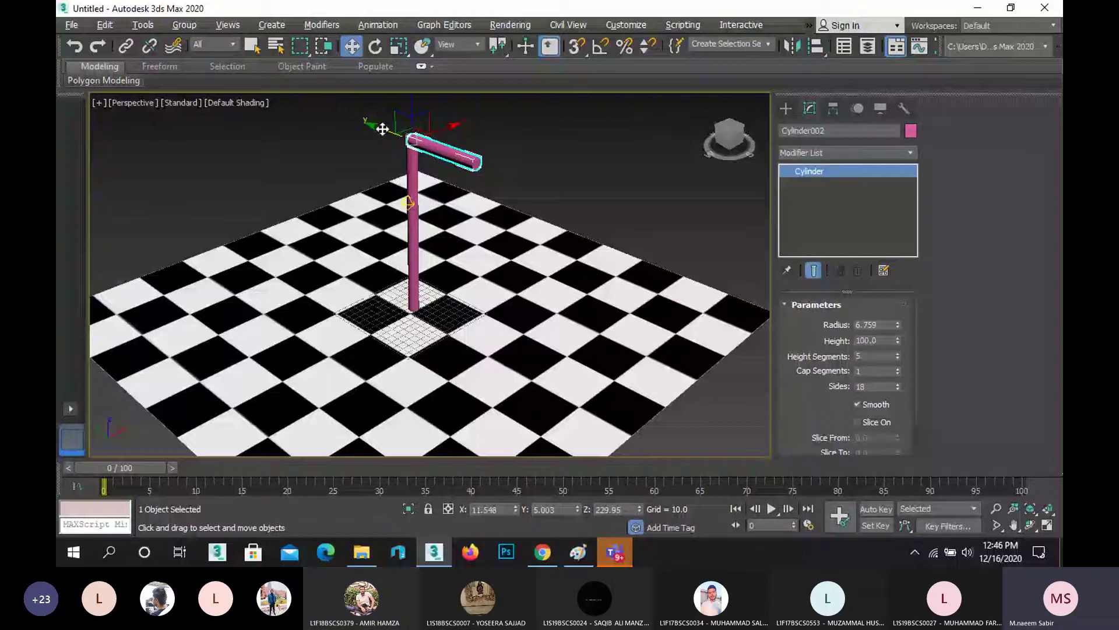
{"action": "left_click_drag", "start_coordinate": [383, 129], "coordinate": [354, 175]}
{"action": "left_click", "coordinate": [353, 171]}
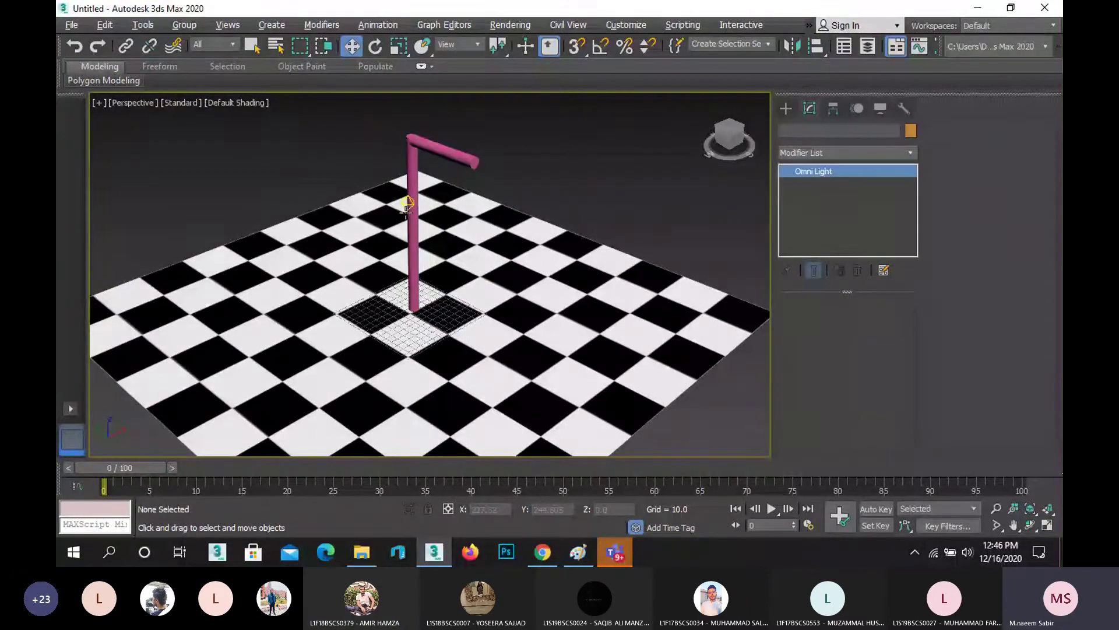
Step: Move the omni light in the Top view to the free end of the horizontal arm, about X 10.5, Y -89
{"action": "left_click", "coordinate": [406, 204]}
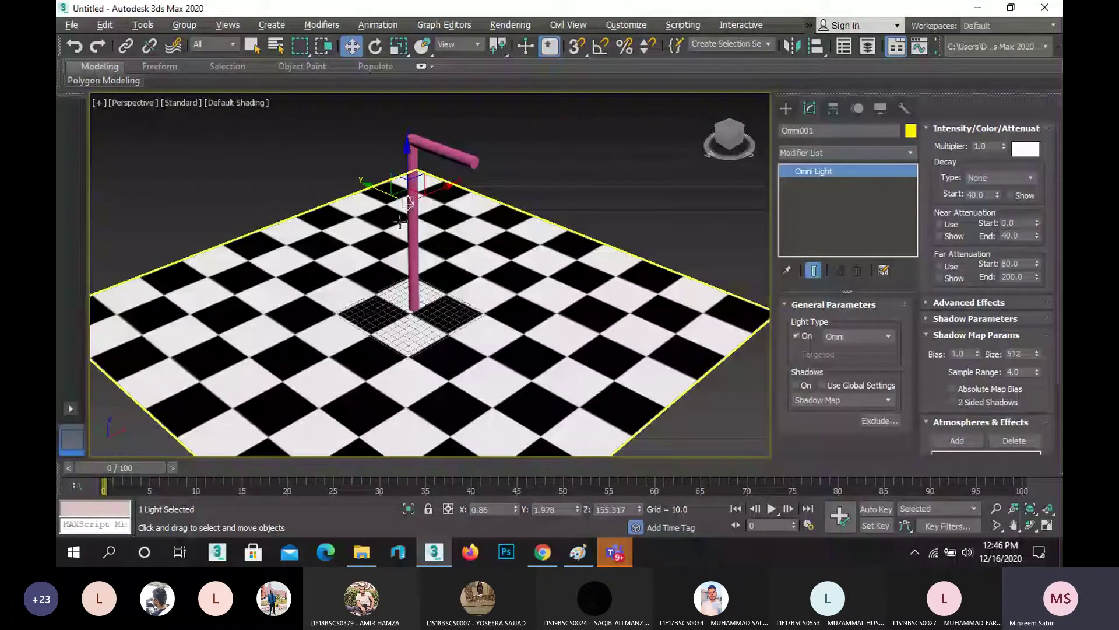
{"action": "key", "text": "t"}
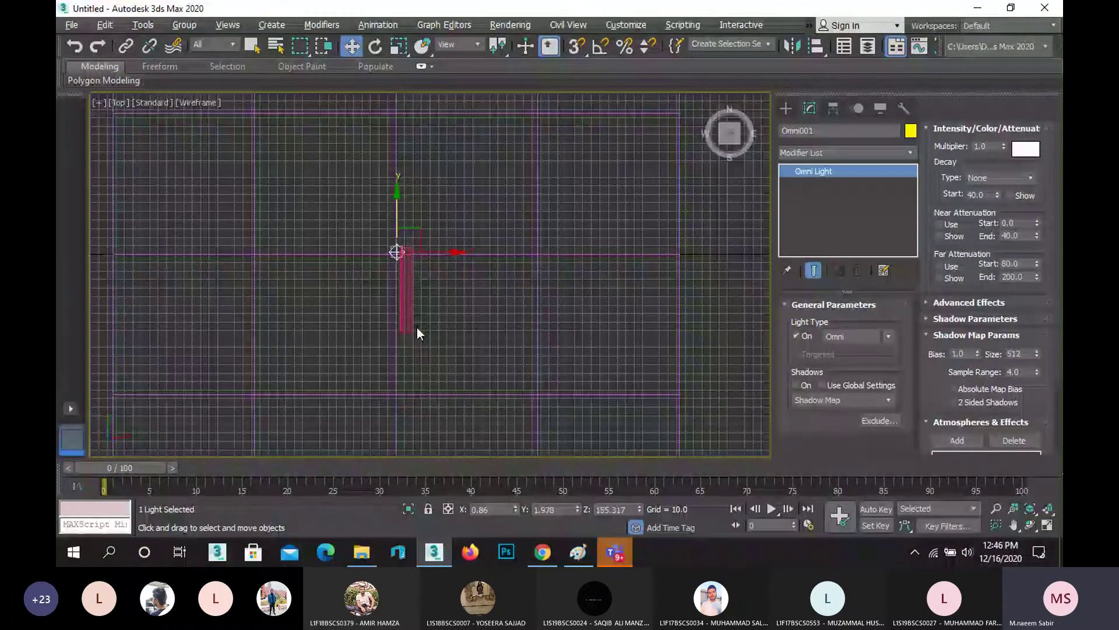
{"action": "left_click_drag", "start_coordinate": [397, 198], "coordinate": [395, 275]}
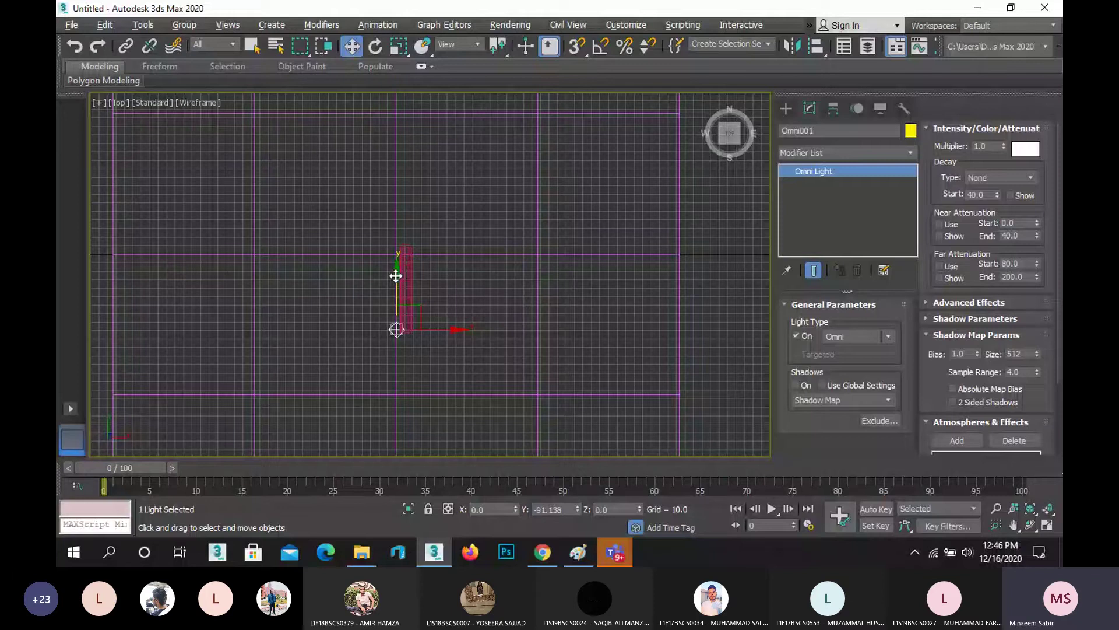
{"action": "left_click_drag", "start_coordinate": [444, 331], "coordinate": [453, 331]}
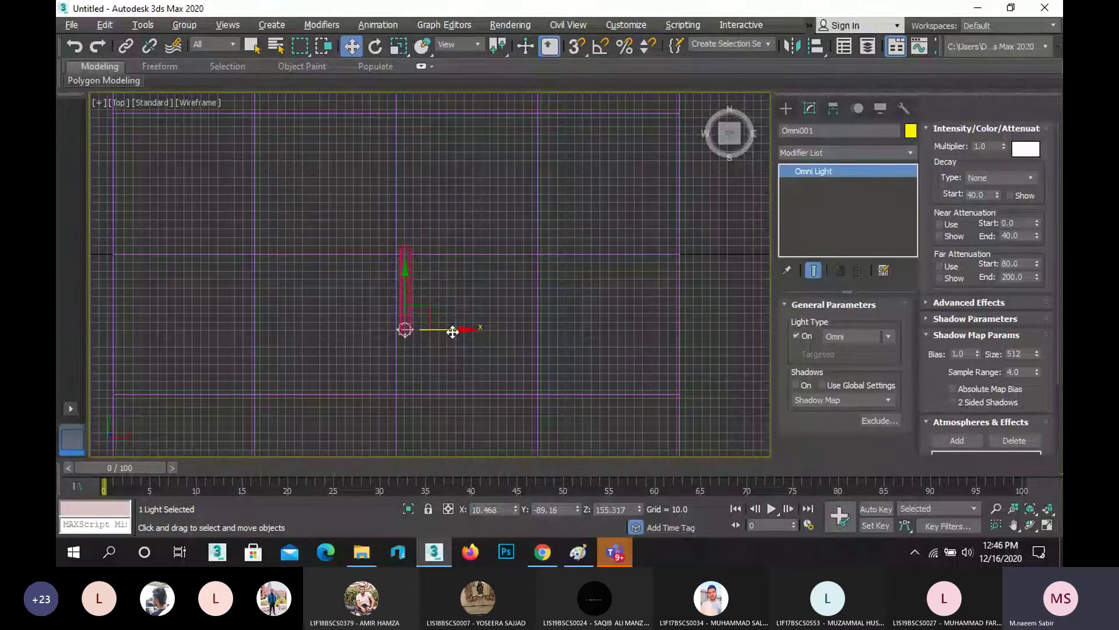
Step: Raise the omni light in the Left view to just below the arm, about Z 212, and render the Perspective view
{"action": "key", "text": "l"}
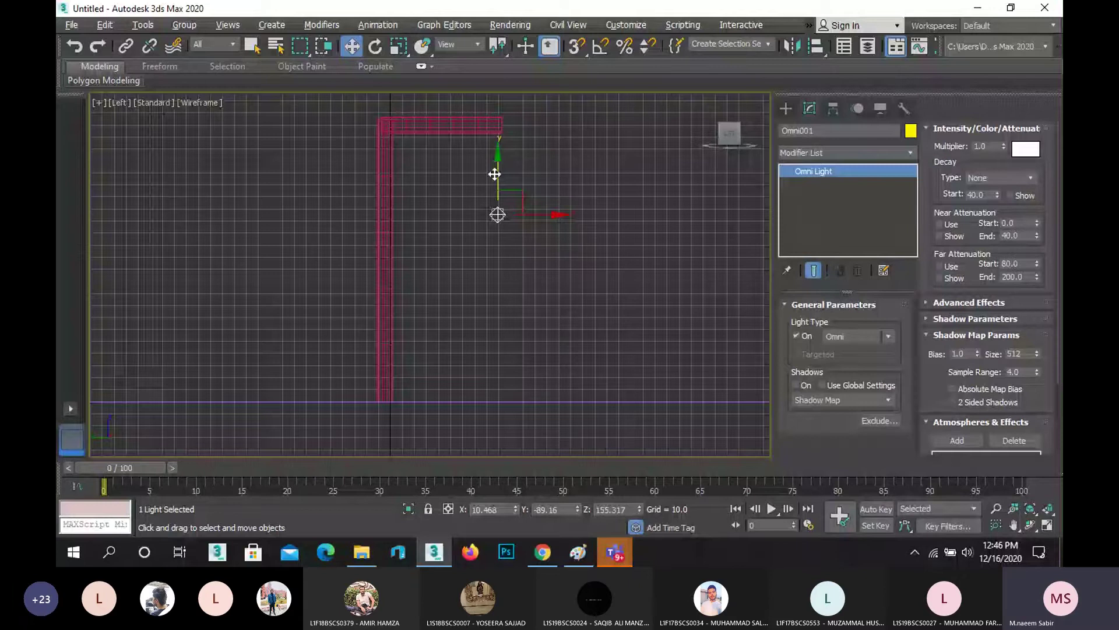
{"action": "left_click_drag", "start_coordinate": [494, 174], "coordinate": [495, 109]}
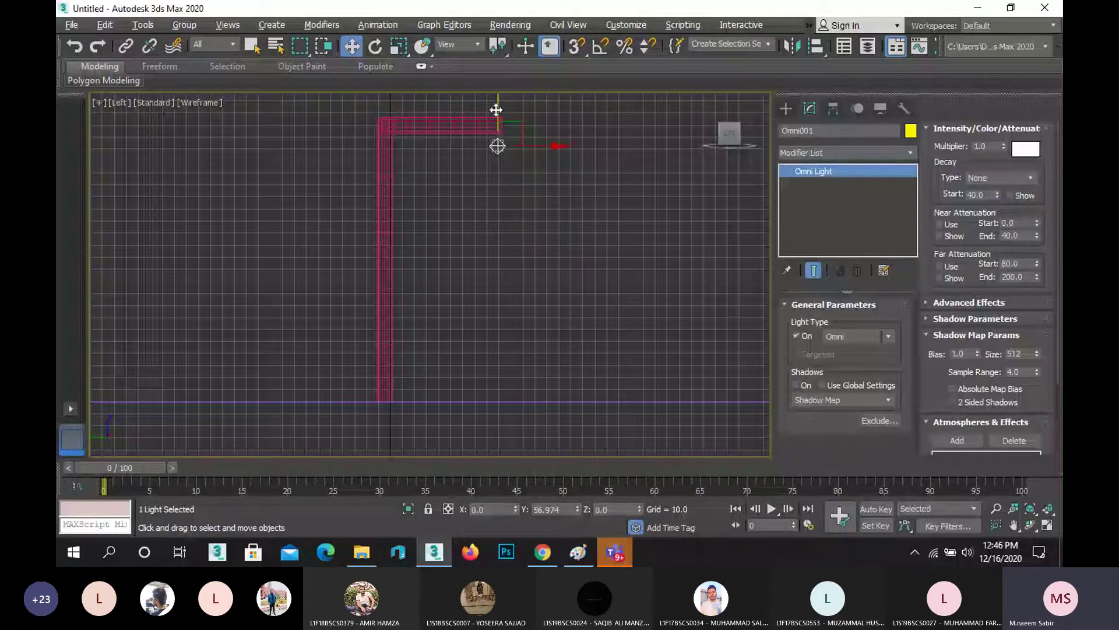
{"action": "key", "text": "p"}
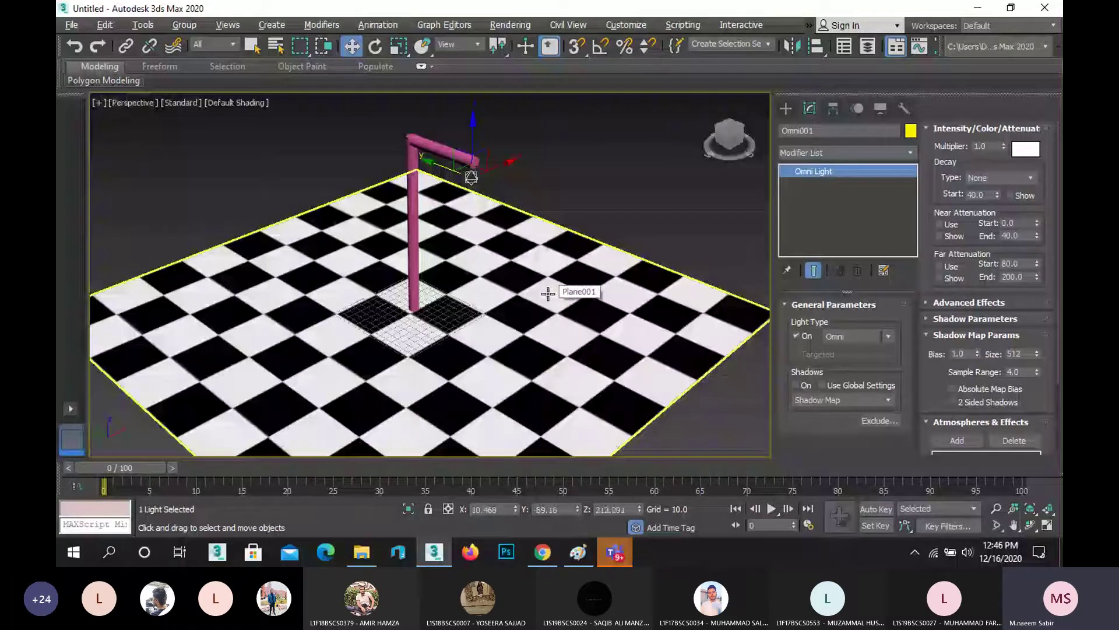
{"action": "key", "text": "shift+q"}
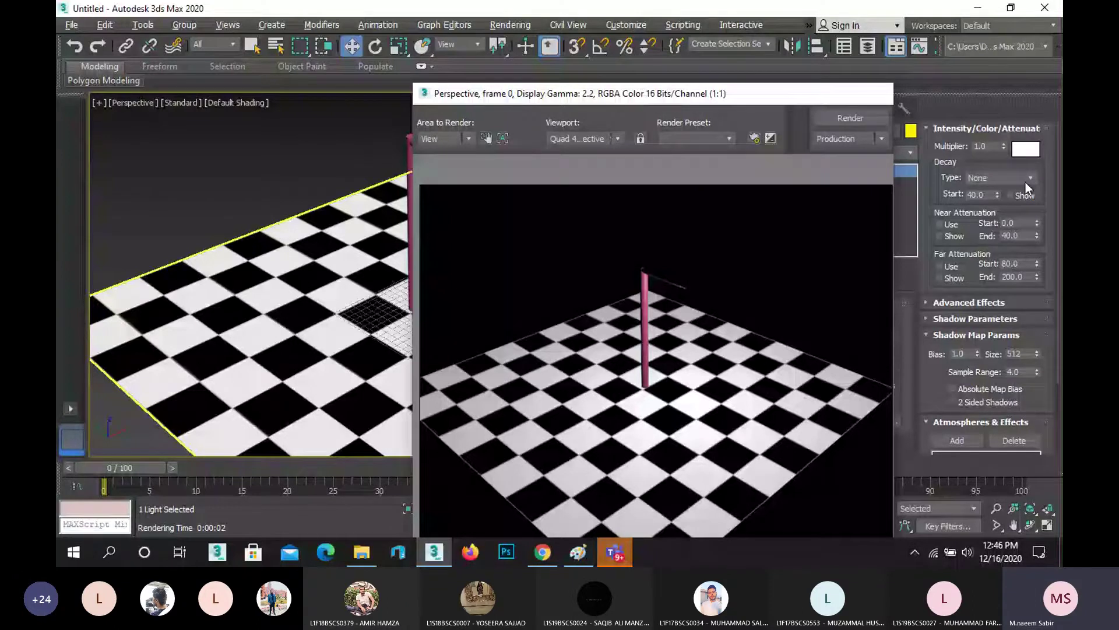
Step: Set the omni light's intensity multiplier to 0.5 and render the Perspective view again
{"action": "double_click", "coordinate": [989, 146]}
{"action": "type", "text": "0.5"}
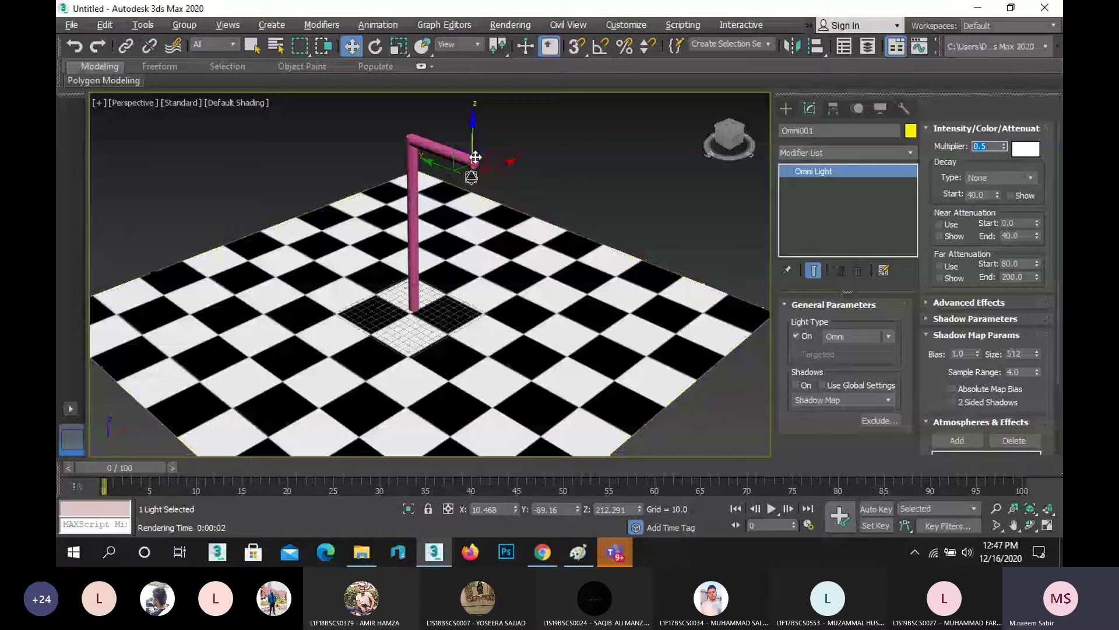
{"action": "key", "text": "shift+q"}
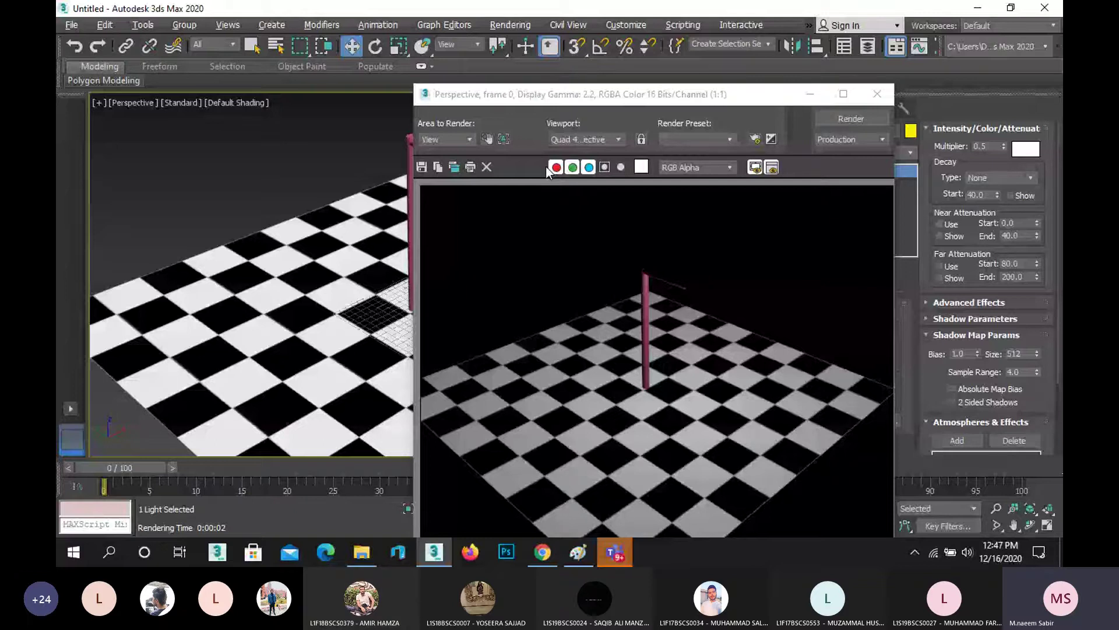
Step: Switch to Paint, undo the old strokes down to the red circle and centre dot, and return to 3ds Max, closing the render
{"action": "left_click", "coordinate": [577, 553]}
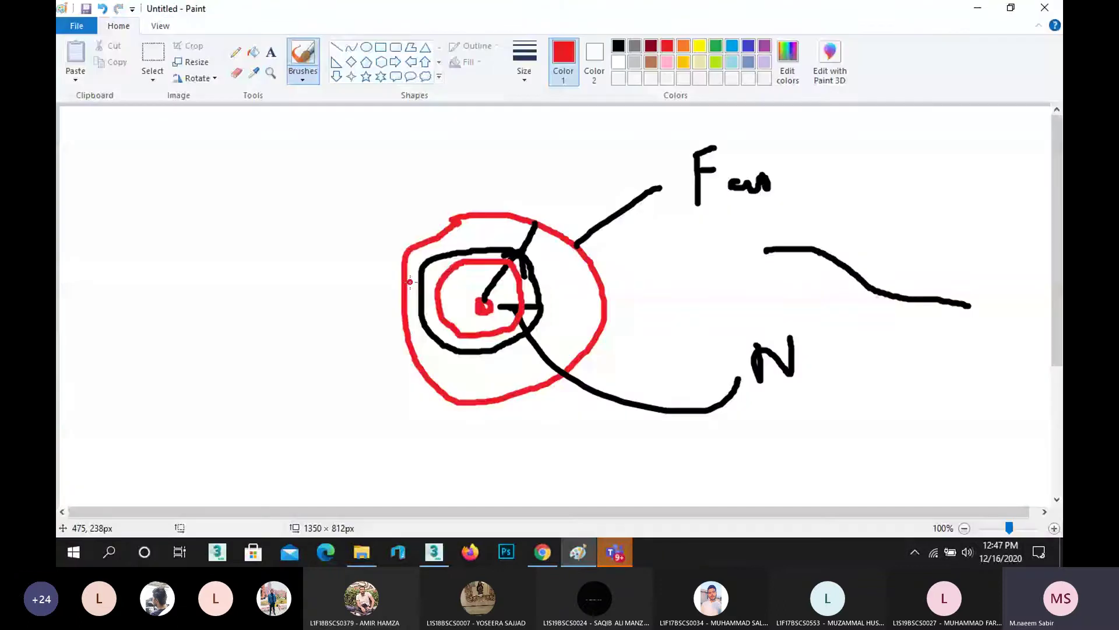
{"action": "key", "text": "ctrl+z"}
{"action": "key", "text": "ctrl+z"}
{"action": "key", "text": "ctrl+z"}
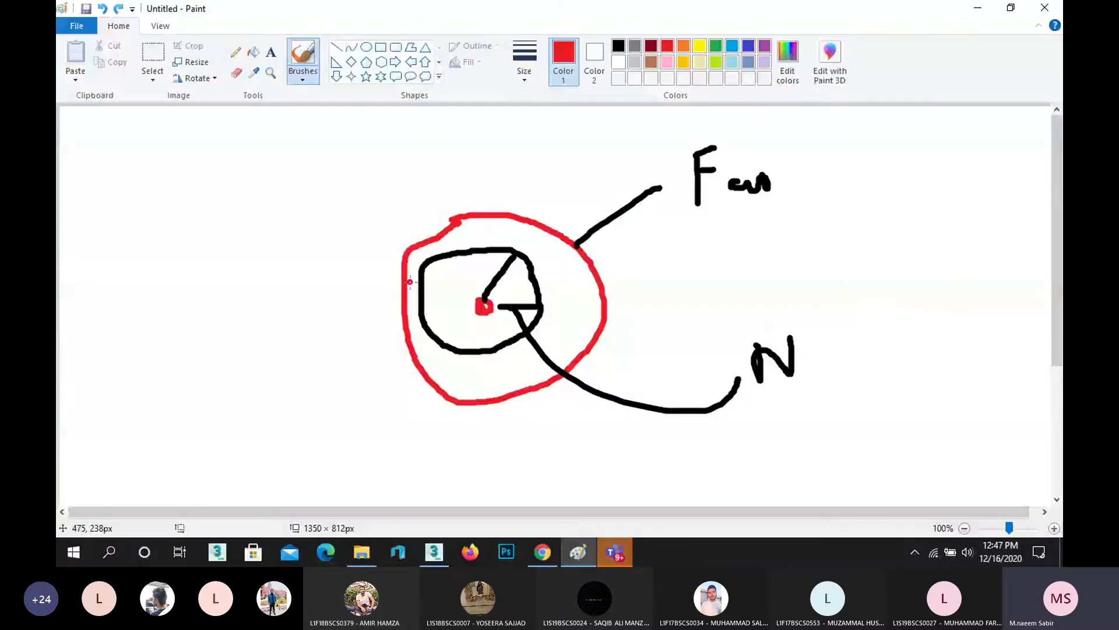
{"action": "key", "text": "ctrl+z"}
{"action": "key", "text": "ctrl+z"}
{"action": "key", "text": "ctrl+z"}
{"action": "key", "text": "ctrl+z"}
{"action": "key", "text": "ctrl+z"}
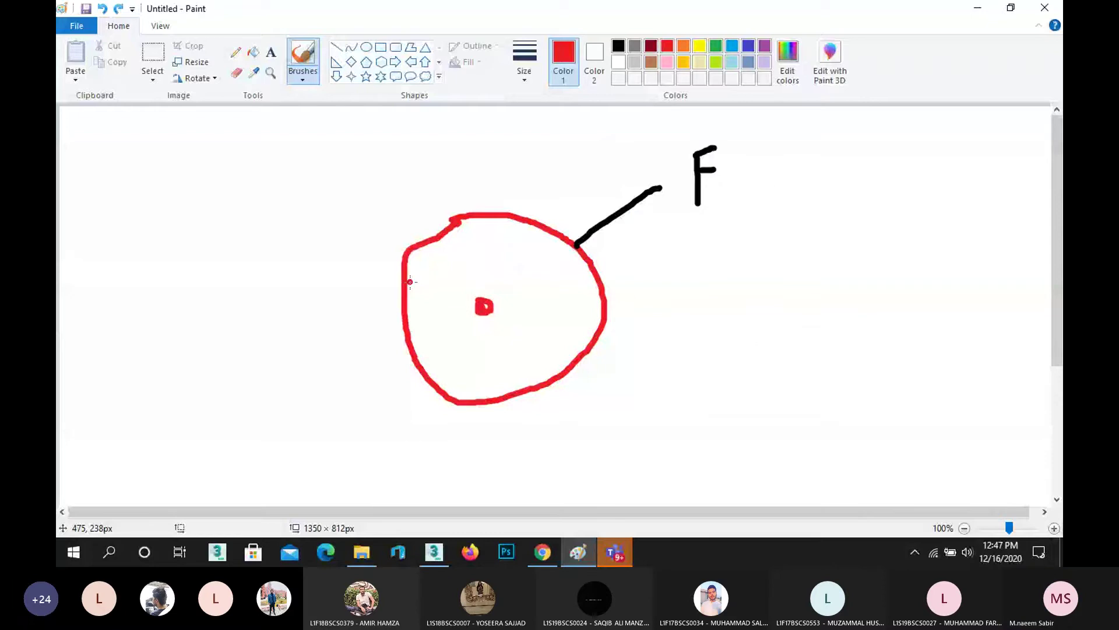
{"action": "key", "text": "ctrl+z"}
{"action": "key", "text": "ctrl+z"}
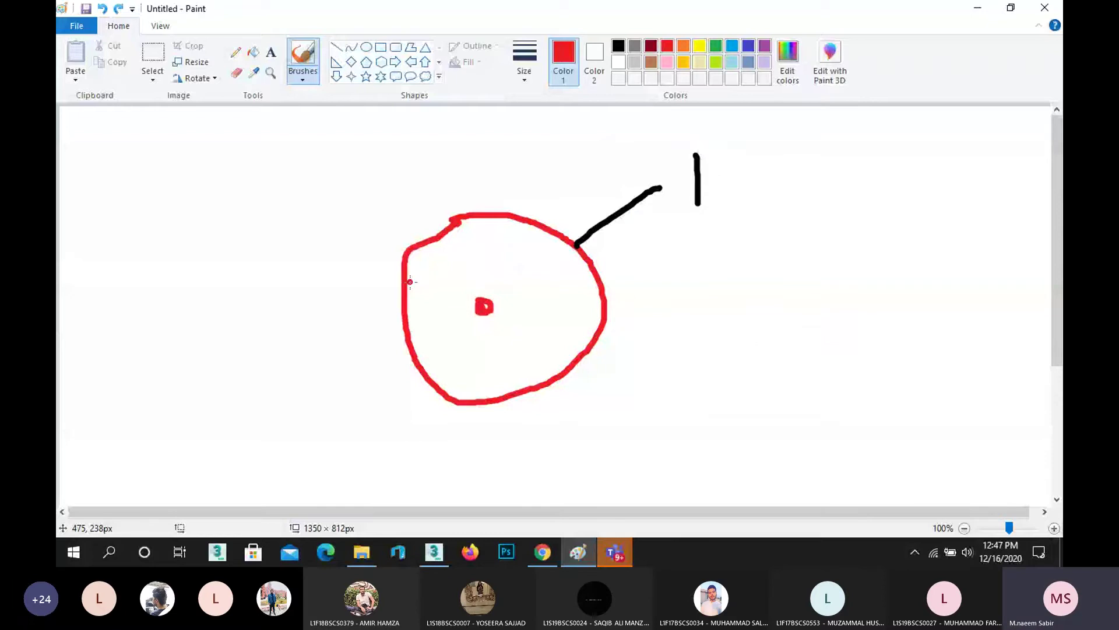
{"action": "key", "text": "ctrl+z"}
{"action": "key", "text": "ctrl+z"}
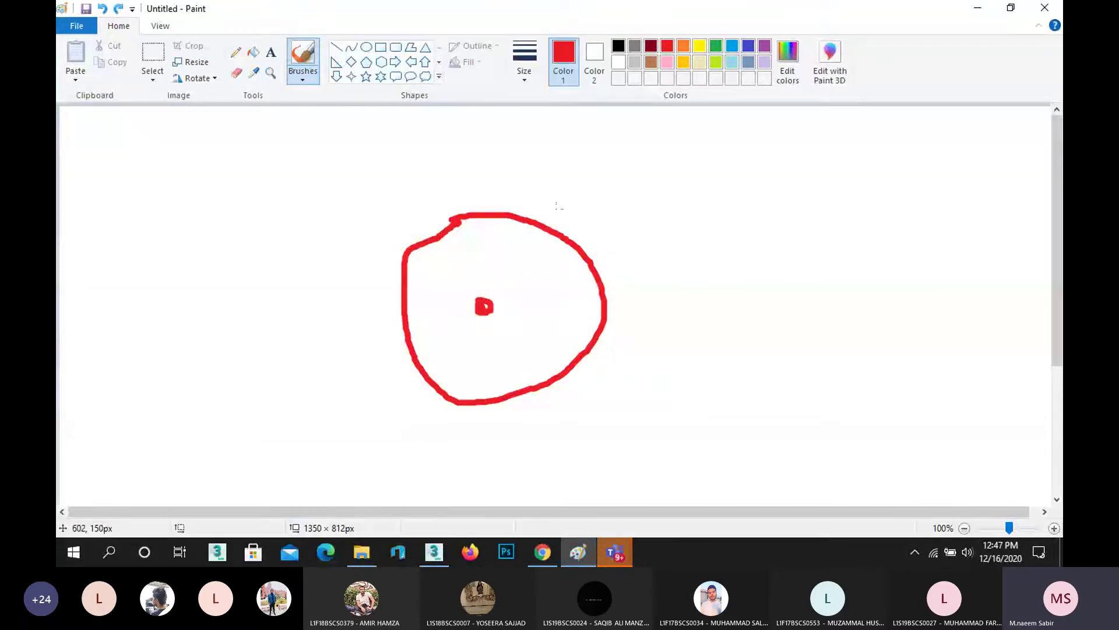
{"action": "left_click", "coordinate": [978, 9]}
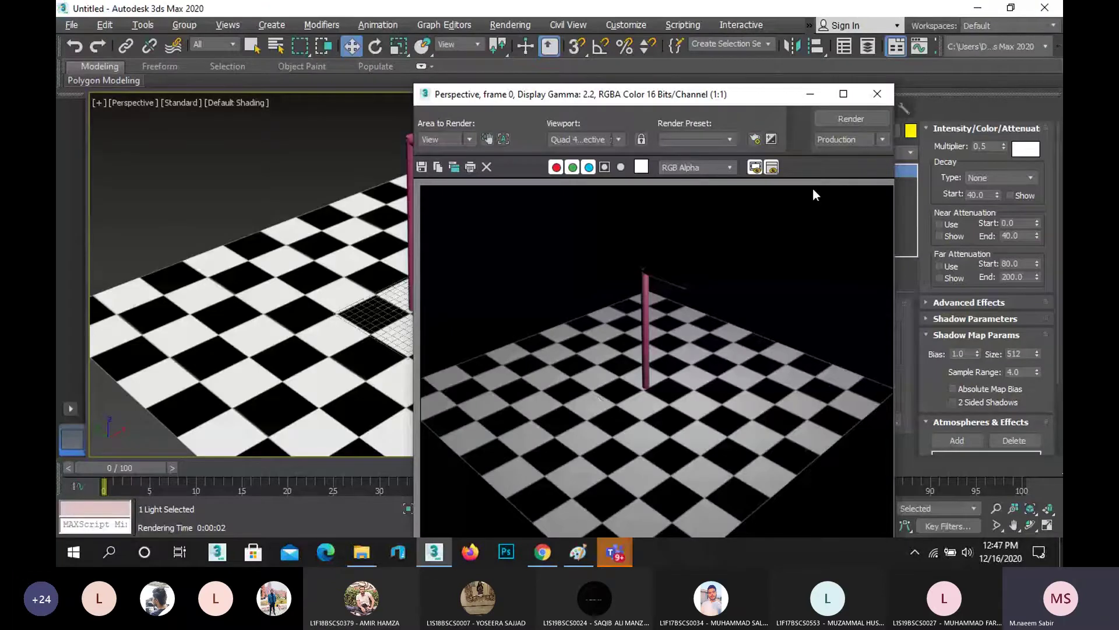
{"action": "left_click", "coordinate": [877, 94]}
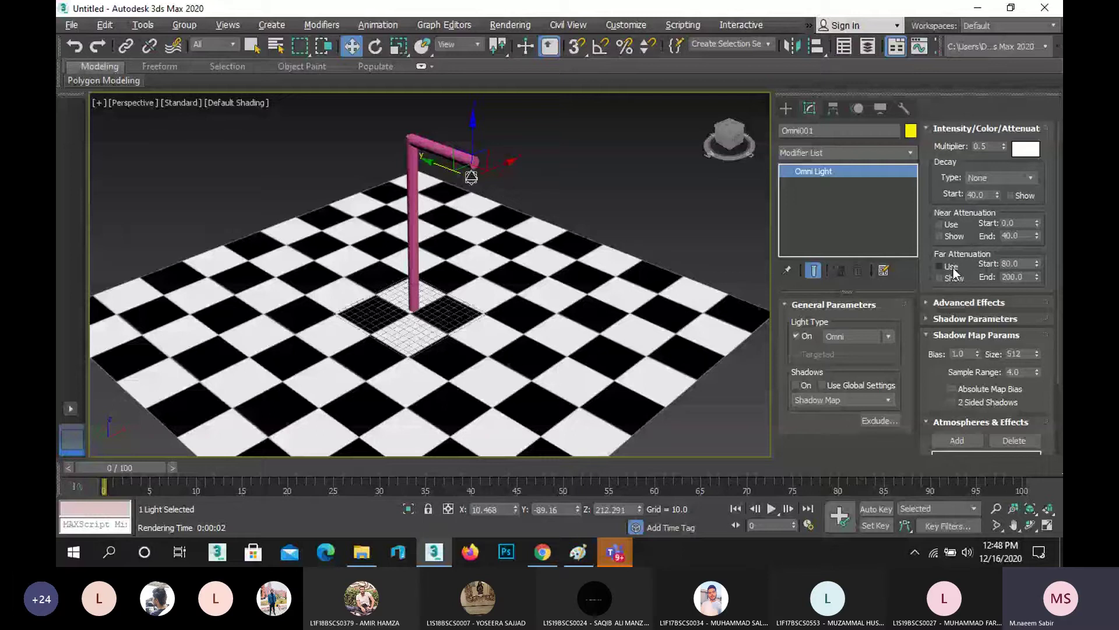
Step: Switch to Paint and draw a large black circle around the red circle
{"action": "left_click", "coordinate": [590, 538]}
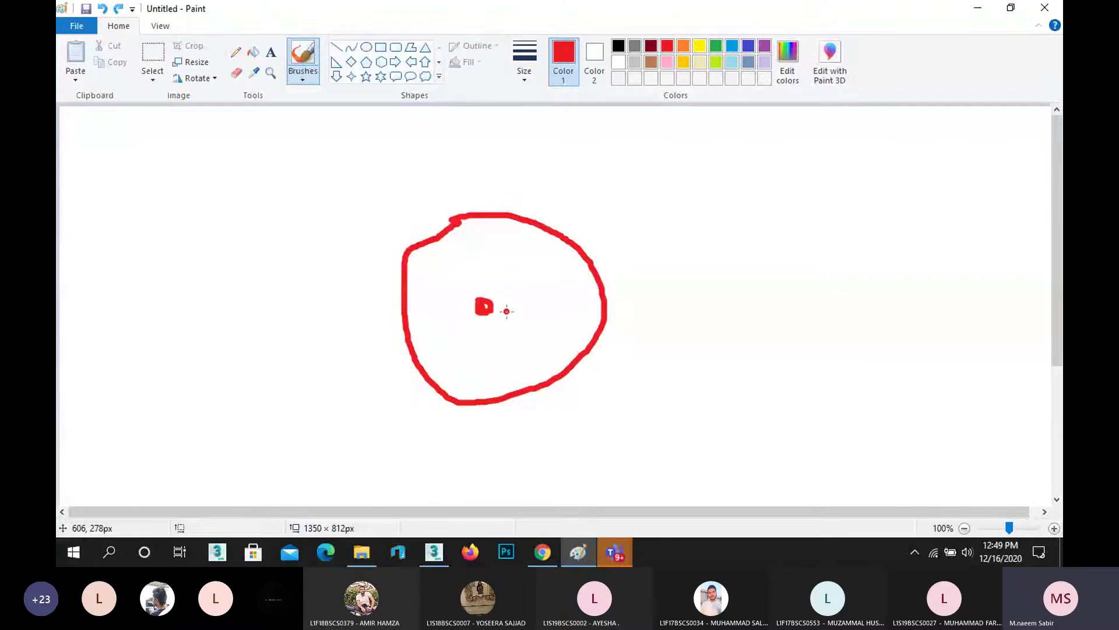
{"action": "left_click", "coordinate": [618, 45]}
{"action": "mouse_move", "coordinate": [574, 136]}
{"action": "left_mouse_down"}
{"action": "mouse_move", "coordinate": [610, 156]}
{"action": "mouse_move", "coordinate": [664, 394]}
{"action": "mouse_move", "coordinate": [487, 495]}
{"action": "mouse_move", "coordinate": [270, 320]}
{"action": "mouse_move", "coordinate": [374, 143]}
{"action": "mouse_move", "coordinate": [487, 121]}
{"action": "mouse_move", "coordinate": [580, 138]}
{"action": "left_mouse_up"}
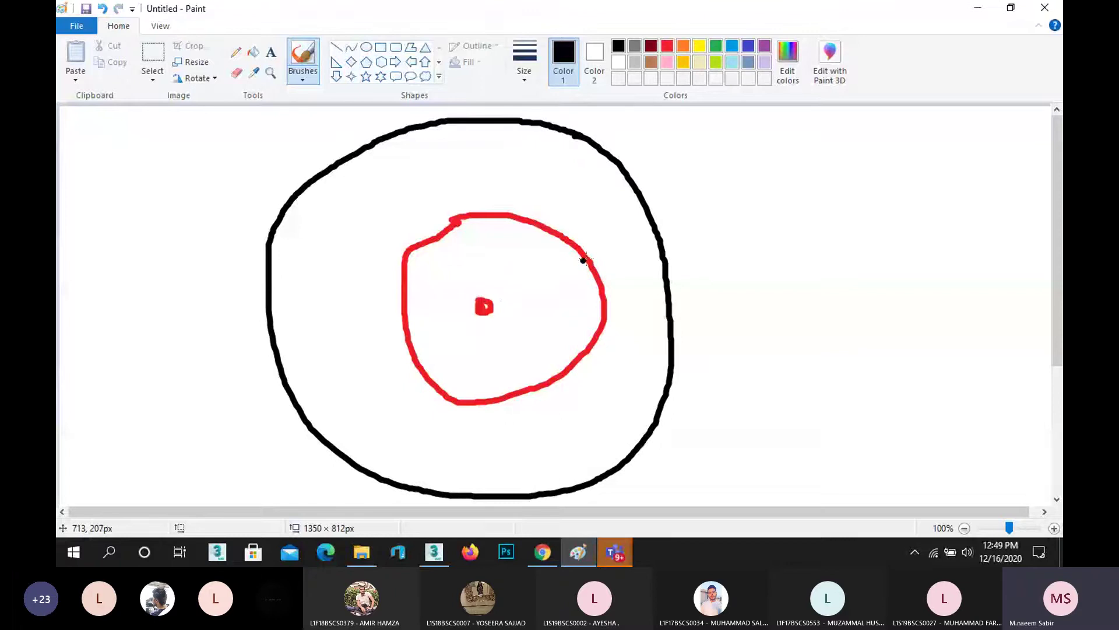
Step: Draw black leader lines from both circles, labelling the red one "N" and the black one "Far"
{"action": "mouse_move", "coordinate": [581, 254]}
{"action": "left_mouse_down"}
{"action": "mouse_move", "coordinate": [782, 220]}
{"action": "mouse_move", "coordinate": [815, 184]}
{"action": "mouse_move", "coordinate": [831, 195]}
{"action": "mouse_move", "coordinate": [824, 164]}
{"action": "left_mouse_up"}
{"action": "mouse_move", "coordinate": [674, 350]}
{"action": "left_mouse_down"}
{"action": "mouse_move", "coordinate": [811, 344]}
{"action": "mouse_move", "coordinate": [833, 315]}
{"action": "left_mouse_up"}
{"action": "mouse_move", "coordinate": [864, 265]}
{"action": "left_mouse_down"}
{"action": "mouse_move", "coordinate": [878, 329]}
{"action": "mouse_move", "coordinate": [904, 251]}
{"action": "left_mouse_up"}
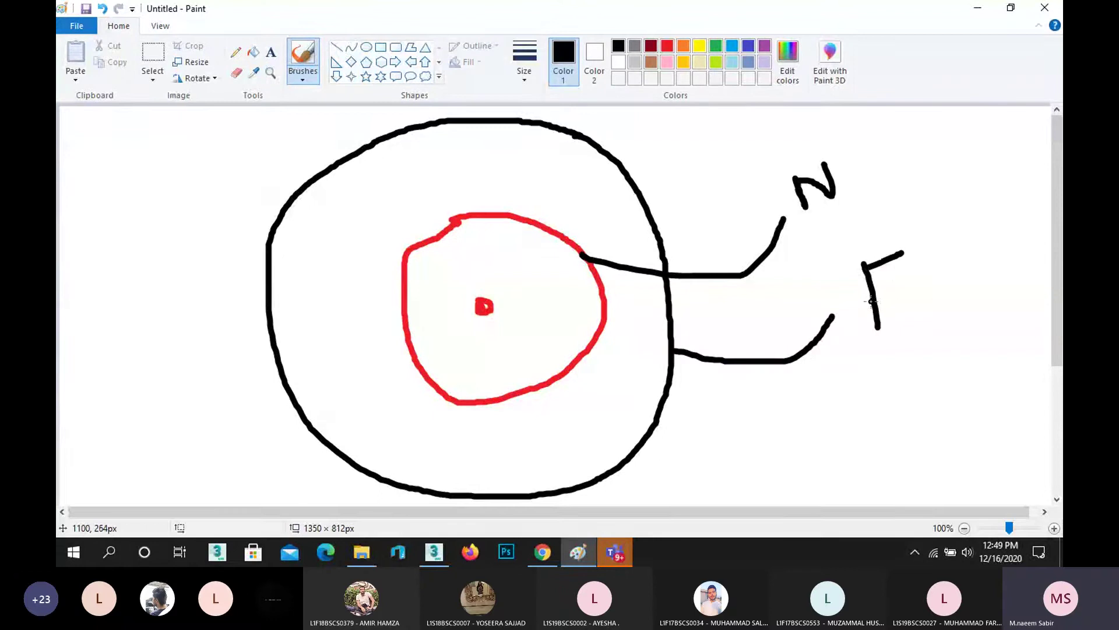
{"action": "mouse_move", "coordinate": [867, 301]}
{"action": "left_mouse_down"}
{"action": "mouse_move", "coordinate": [970, 292]}
{"action": "mouse_move", "coordinate": [993, 256]}
{"action": "mouse_move", "coordinate": [998, 278]}
{"action": "left_mouse_up"}
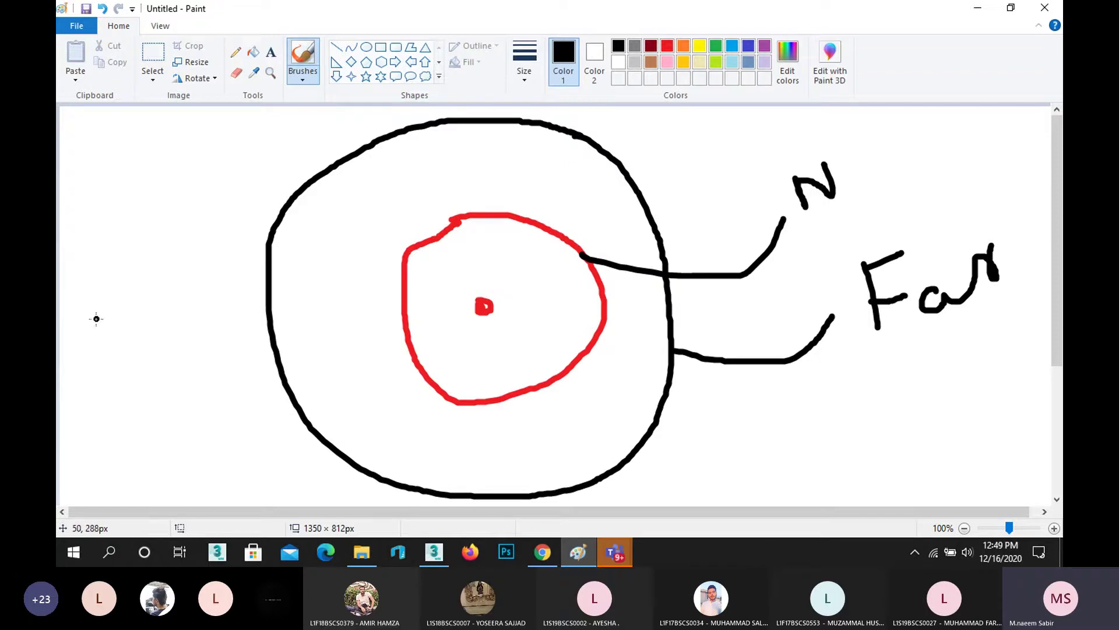
Step: Draw a black falloff curve with a vertical divider beside the circles, circle both its ends, and run an arrow to the red circle
{"action": "mouse_move", "coordinate": [70, 218]}
{"action": "left_mouse_down"}
{"action": "mouse_move", "coordinate": [127, 211]}
{"action": "mouse_move", "coordinate": [218, 274]}
{"action": "mouse_move", "coordinate": [251, 274]}
{"action": "left_mouse_up"}
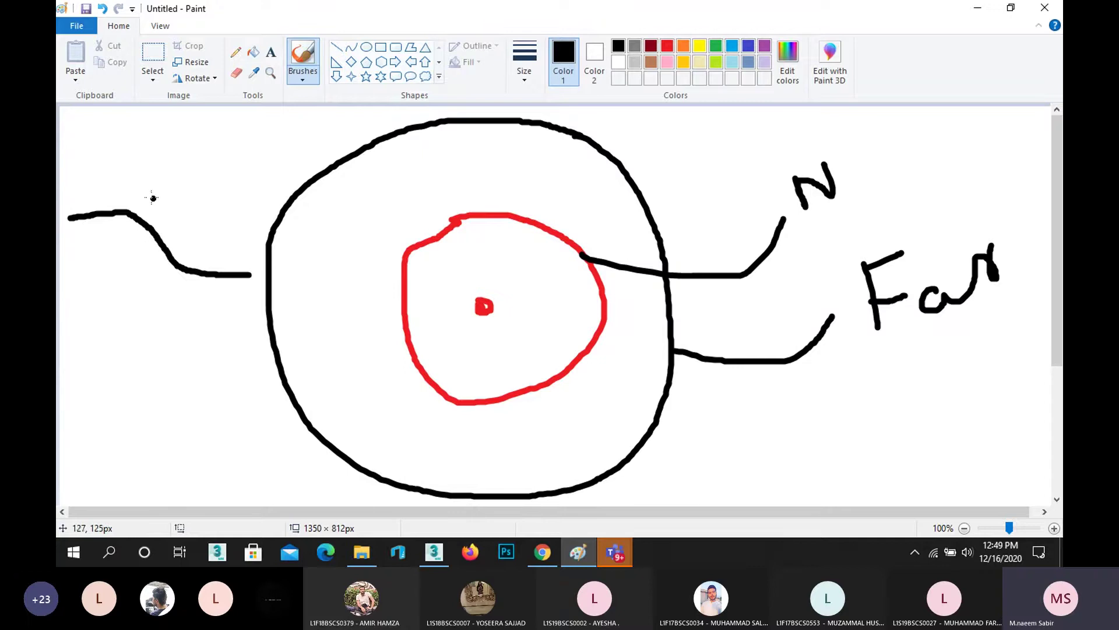
{"action": "left_click_drag", "start_coordinate": [128, 162], "coordinate": [135, 287]}
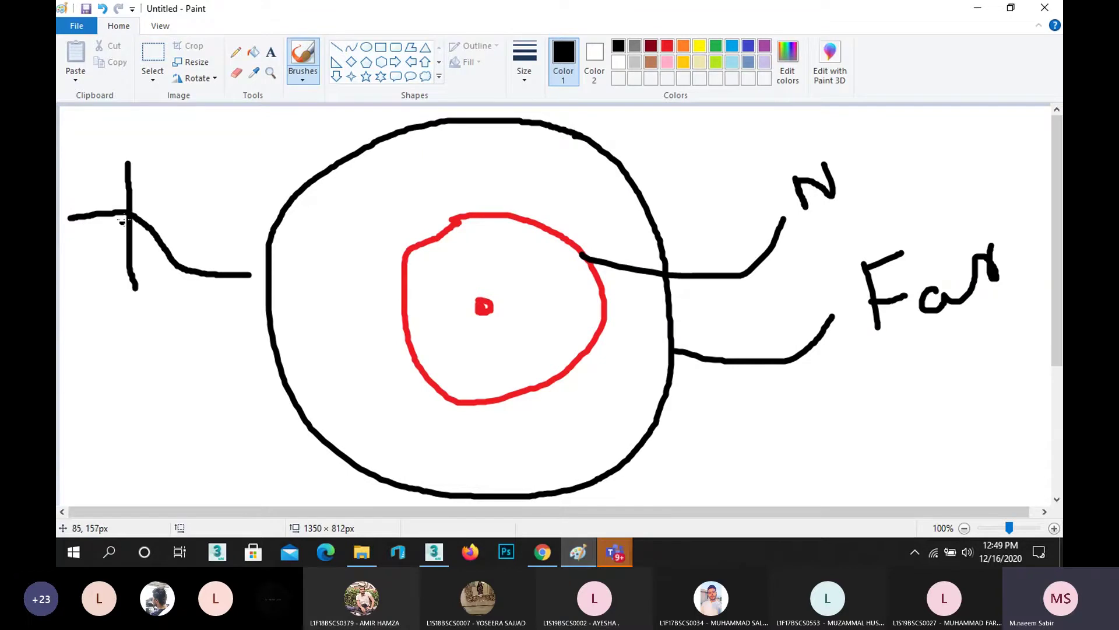
{"action": "mouse_move", "coordinate": [124, 186]}
{"action": "left_mouse_down"}
{"action": "mouse_move", "coordinate": [98, 185]}
{"action": "mouse_move", "coordinate": [65, 209]}
{"action": "mouse_move", "coordinate": [120, 257]}
{"action": "mouse_move", "coordinate": [129, 205]}
{"action": "left_mouse_up"}
{"action": "mouse_move", "coordinate": [98, 256]}
{"action": "left_mouse_down"}
{"action": "mouse_move", "coordinate": [137, 403]}
{"action": "mouse_move", "coordinate": [407, 343]}
{"action": "mouse_move", "coordinate": [402, 373]}
{"action": "left_mouse_up"}
{"action": "left_click_drag", "start_coordinate": [406, 267], "coordinate": [364, 274]}
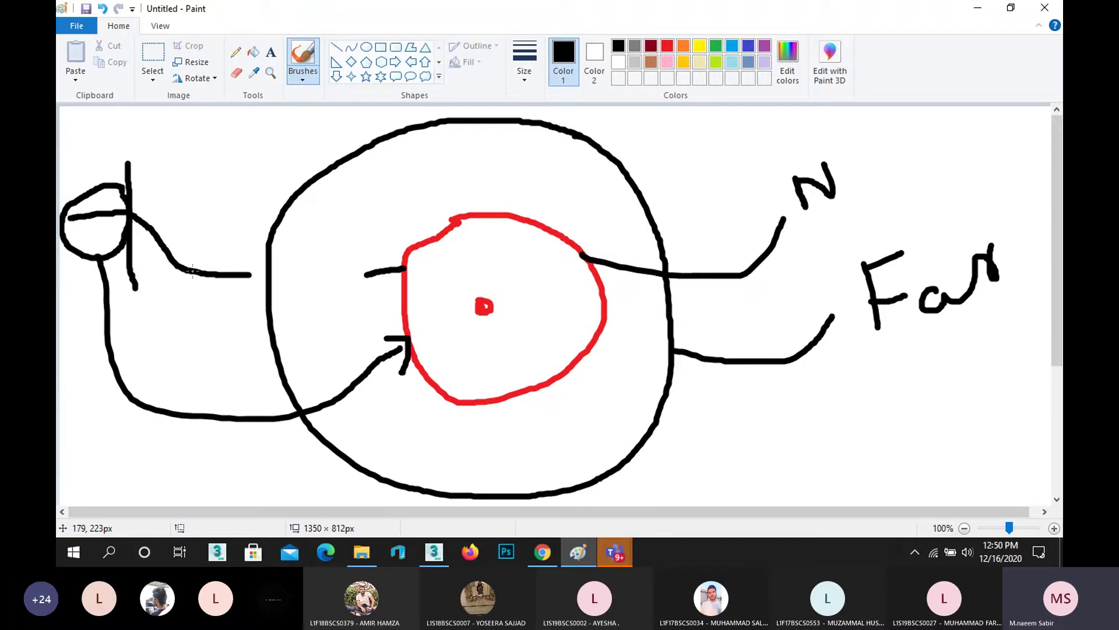
{"action": "left_click_drag", "start_coordinate": [218, 271], "coordinate": [219, 267]}
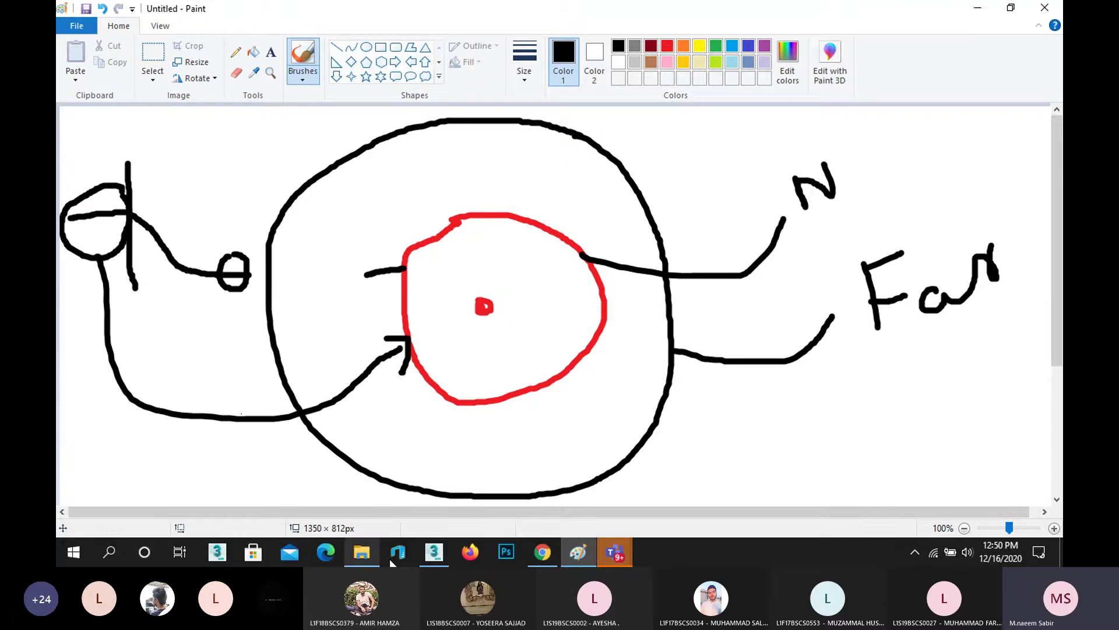
Step: Return to 3ds Max, enable Use and Show for the omni light's near and far attenuation, and render the Perspective view
{"action": "left_click", "coordinate": [445, 521]}
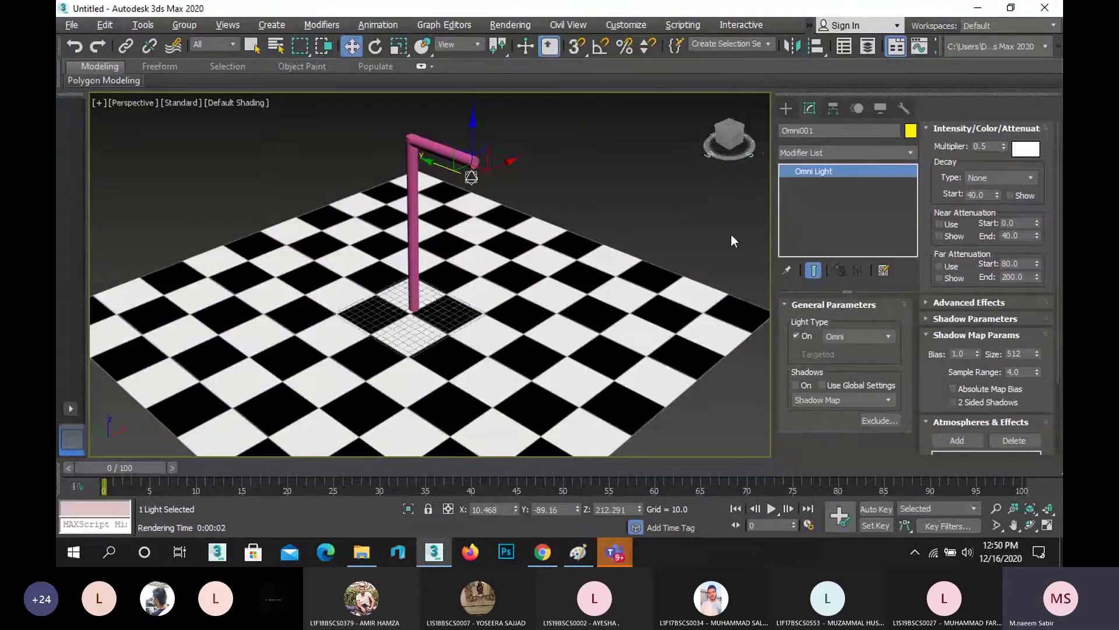
{"action": "left_click", "coordinate": [940, 224]}
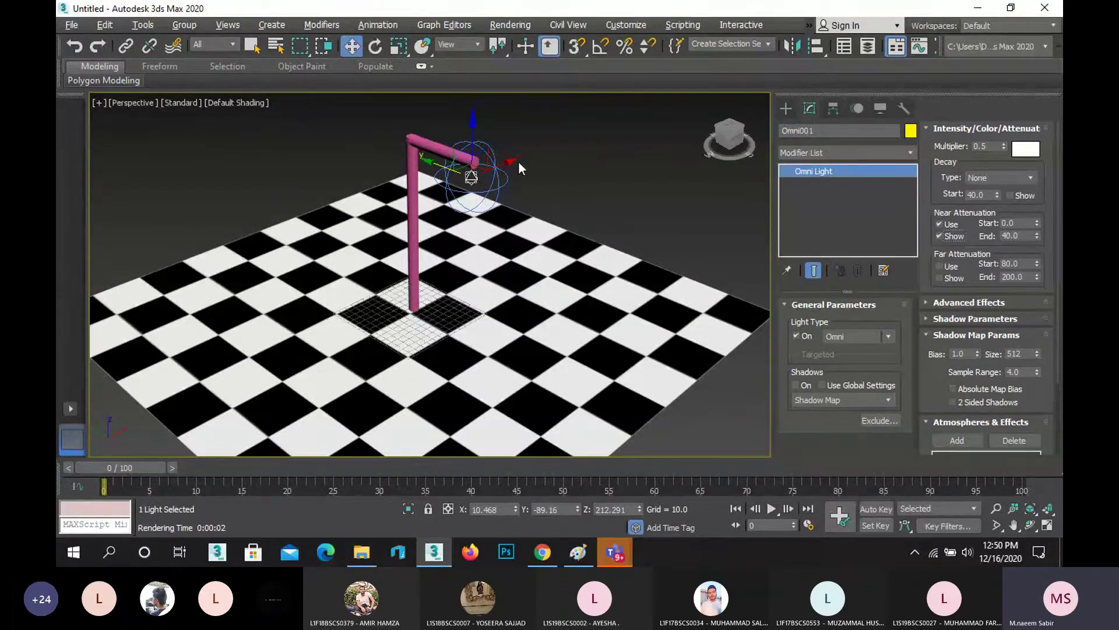
{"action": "left_click", "coordinate": [949, 267]}
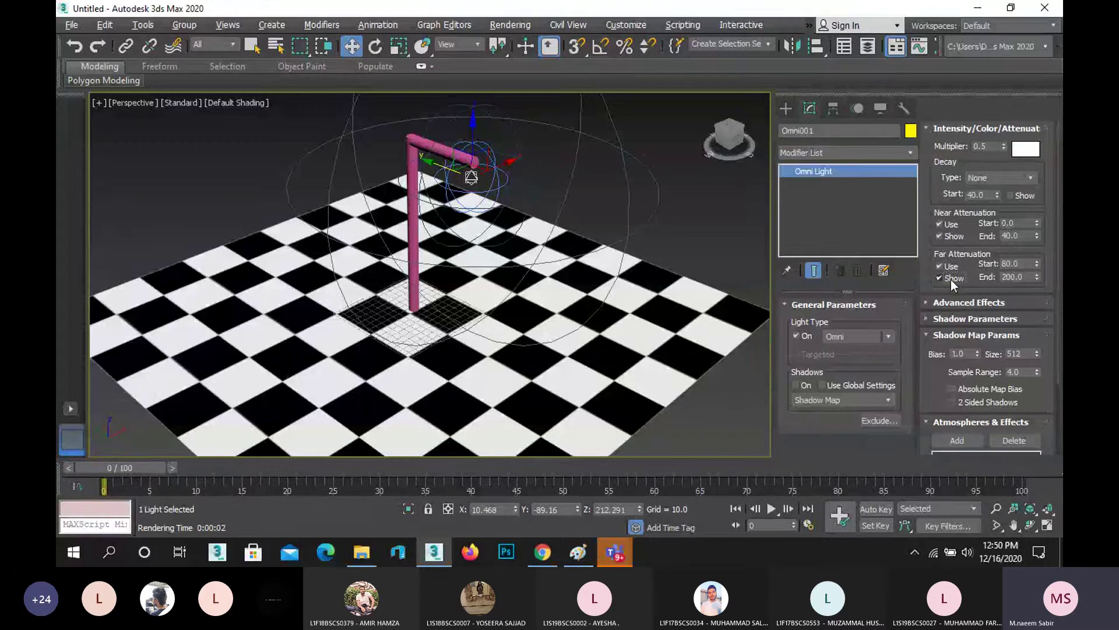
{"action": "left_click", "coordinate": [954, 279]}
{"action": "key", "text": "shift+q"}
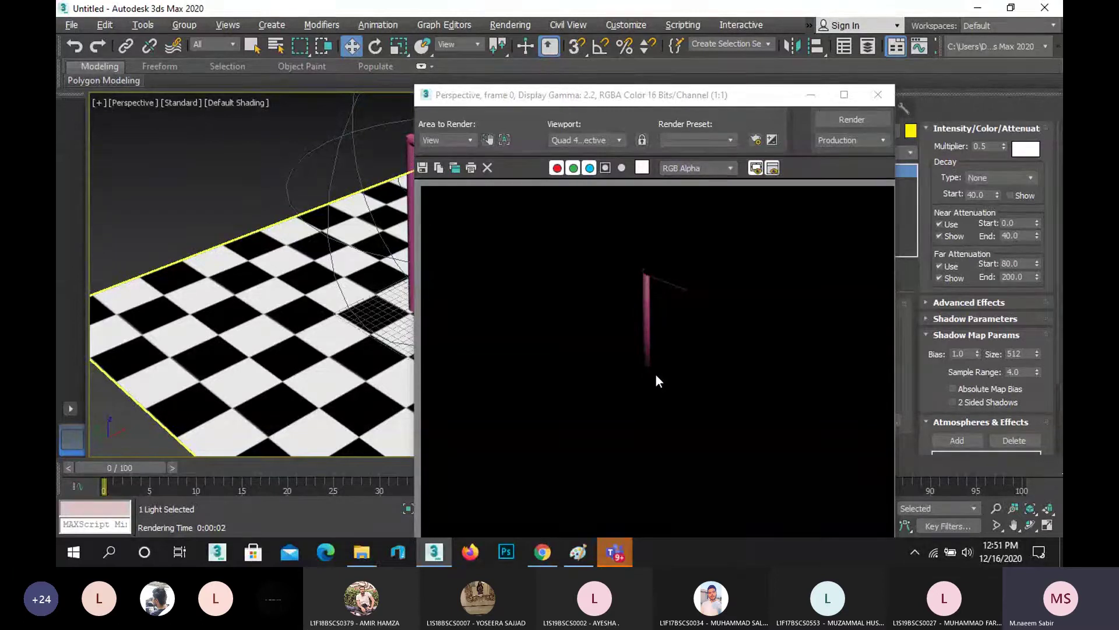
{"action": "left_click", "coordinate": [880, 98]}
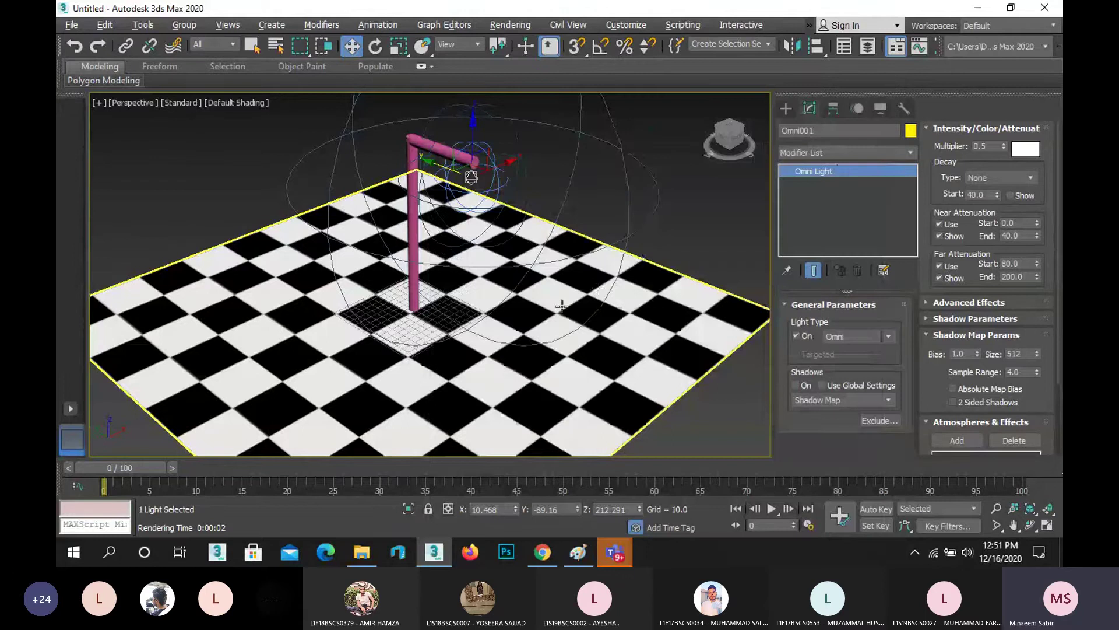
Step: Set the omni light's far attenuation End to 322 and render the Perspective view
{"action": "left_click", "coordinate": [1027, 525]}
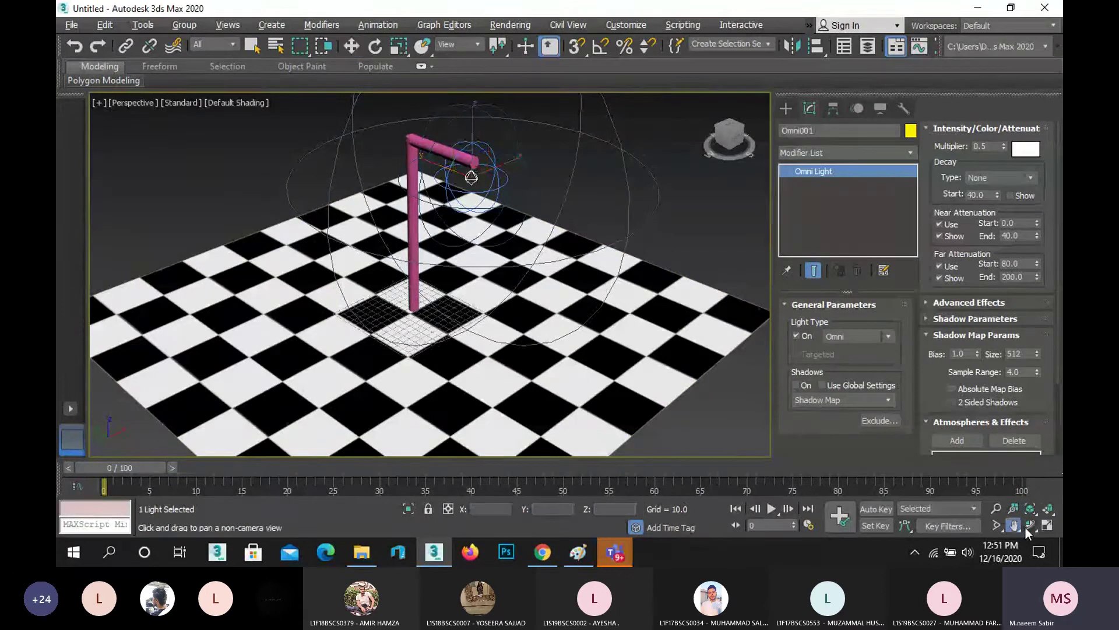
{"action": "left_click_drag", "start_coordinate": [552, 336], "coordinate": [478, 297]}
{"action": "key", "text": "Escape"}
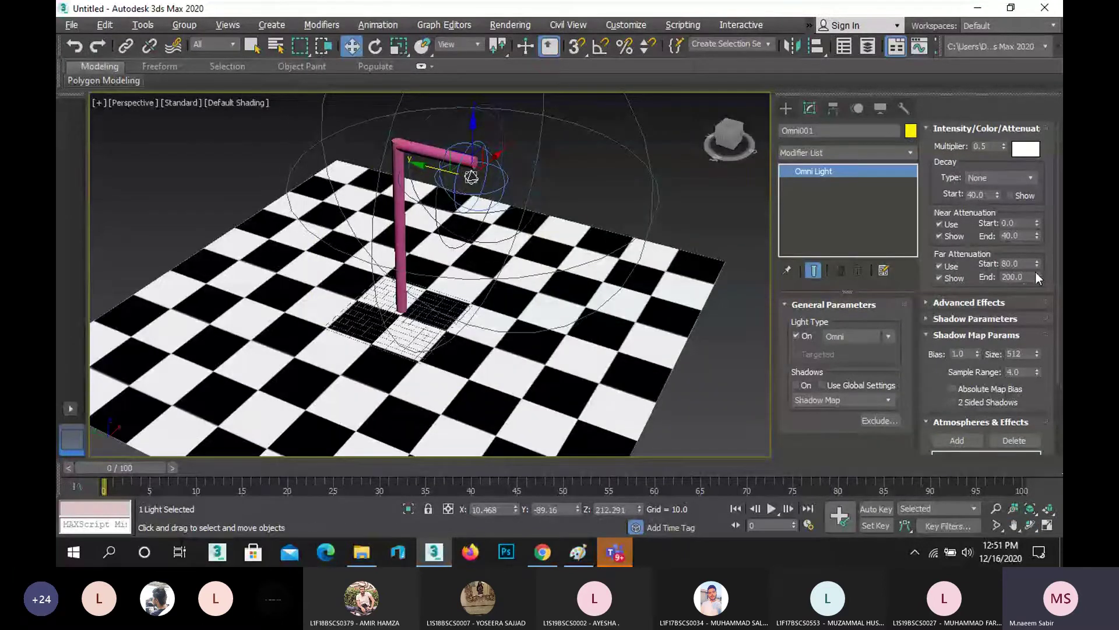
{"action": "left_click_drag", "start_coordinate": [1036, 276], "coordinate": [1035, 231]}
{"action": "scroll", "coordinate": [685, 257], "scroll_direction": "down", "scroll_amount": 3}
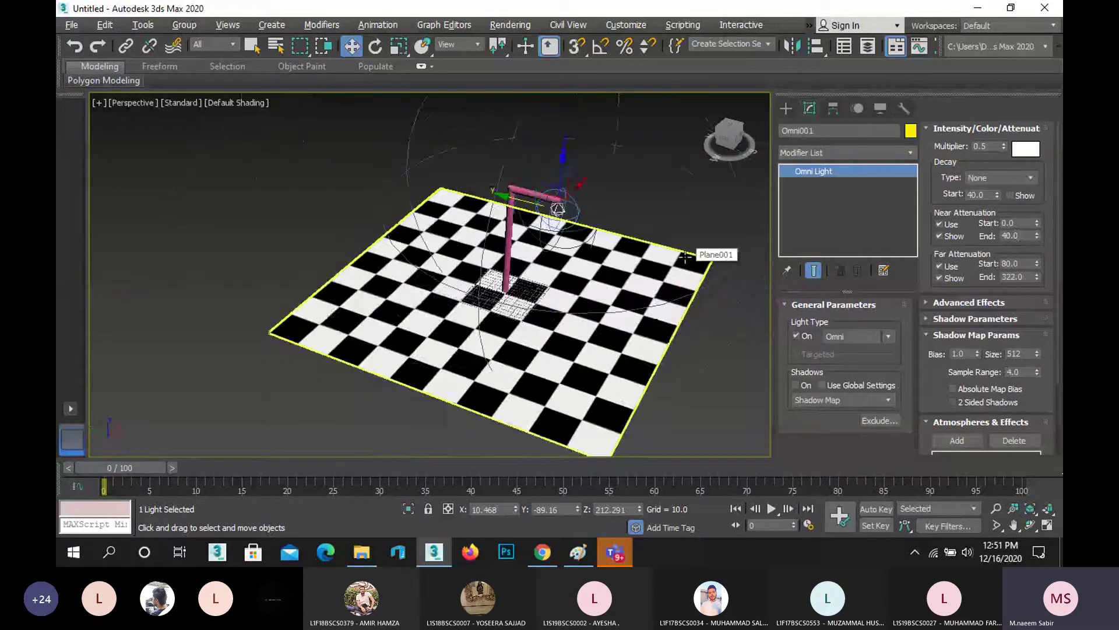
{"action": "scroll", "coordinate": [685, 257], "scroll_direction": "up", "scroll_amount": 3}
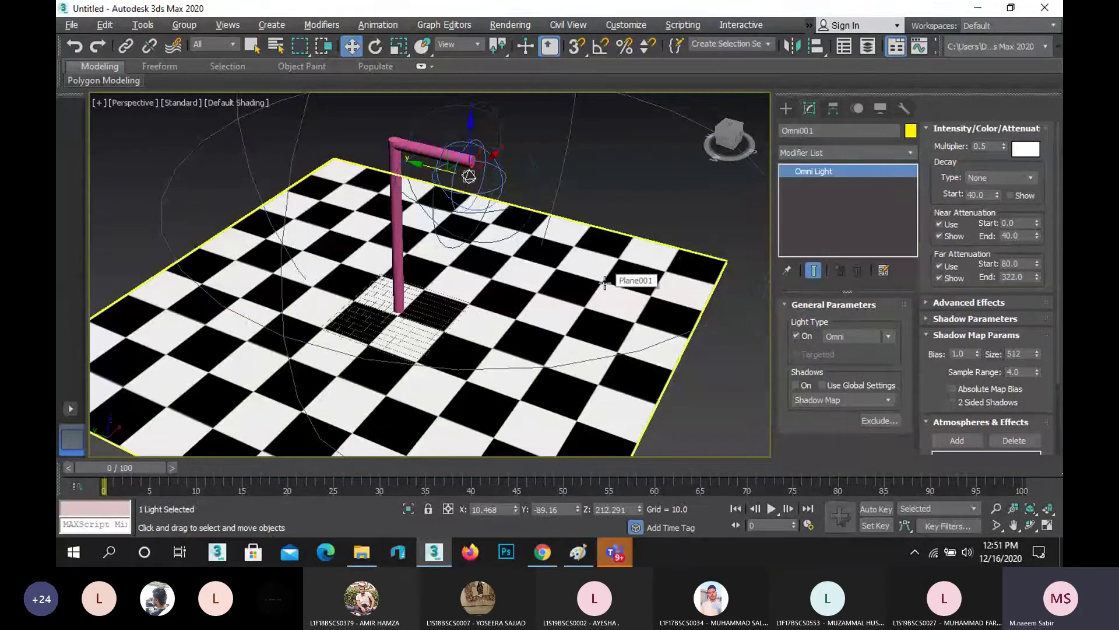
{"action": "key", "text": "shift+q"}
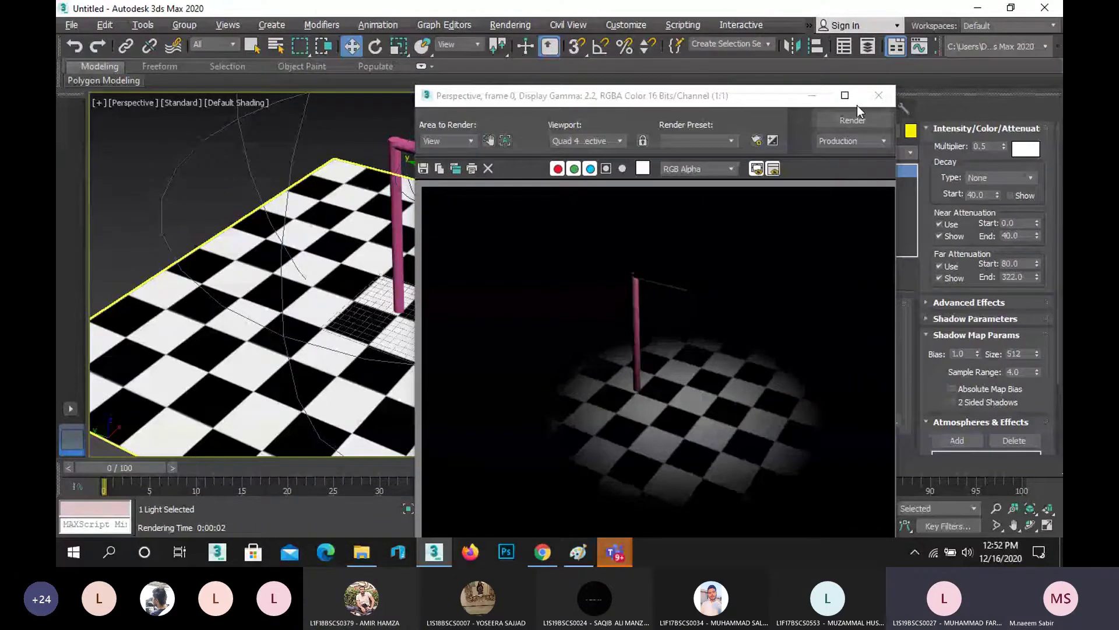
{"action": "left_click", "coordinate": [879, 95]}
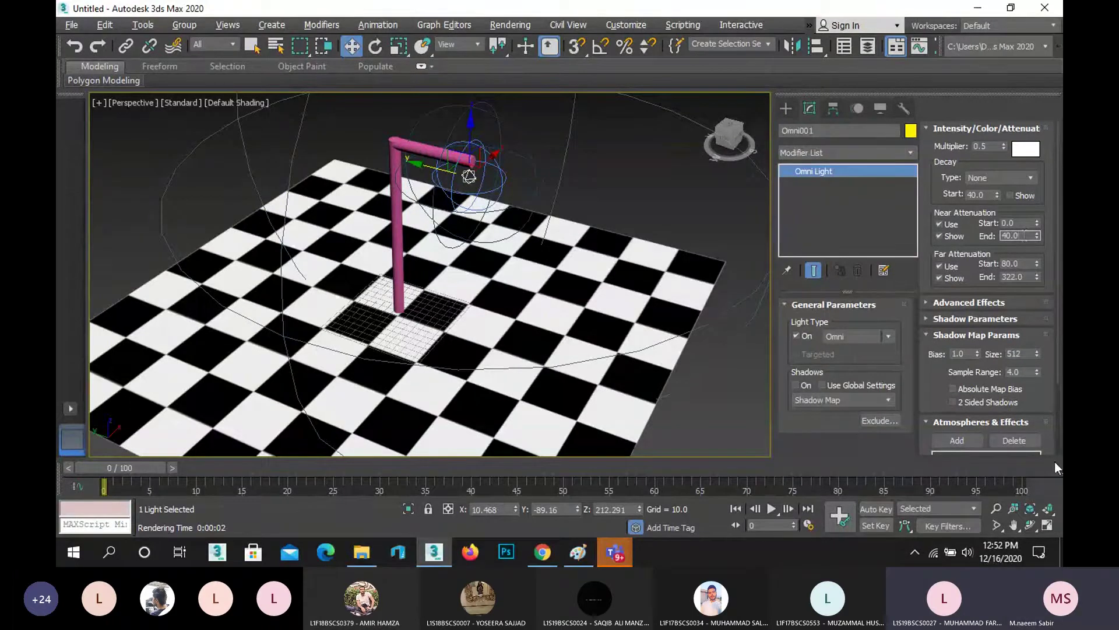
Step: Raise the omni light's near attenuation End to 274 and render the Perspective view again
{"action": "left_click", "coordinate": [1028, 525]}
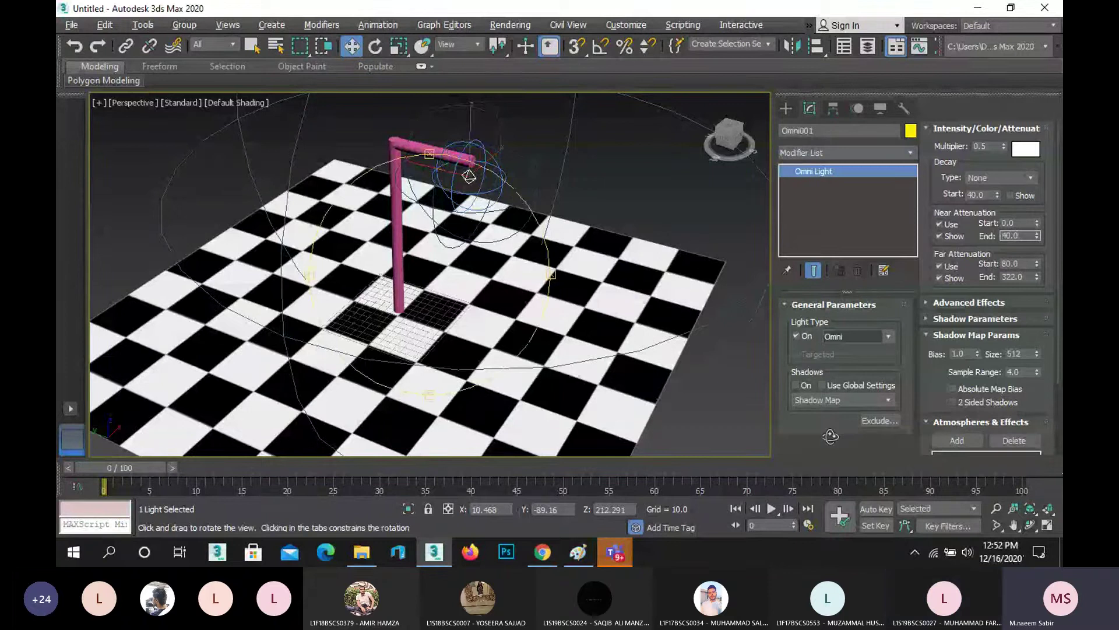
{"action": "left_click_drag", "start_coordinate": [551, 274], "coordinate": [542, 163]}
{"action": "right_click", "coordinate": [542, 163]}
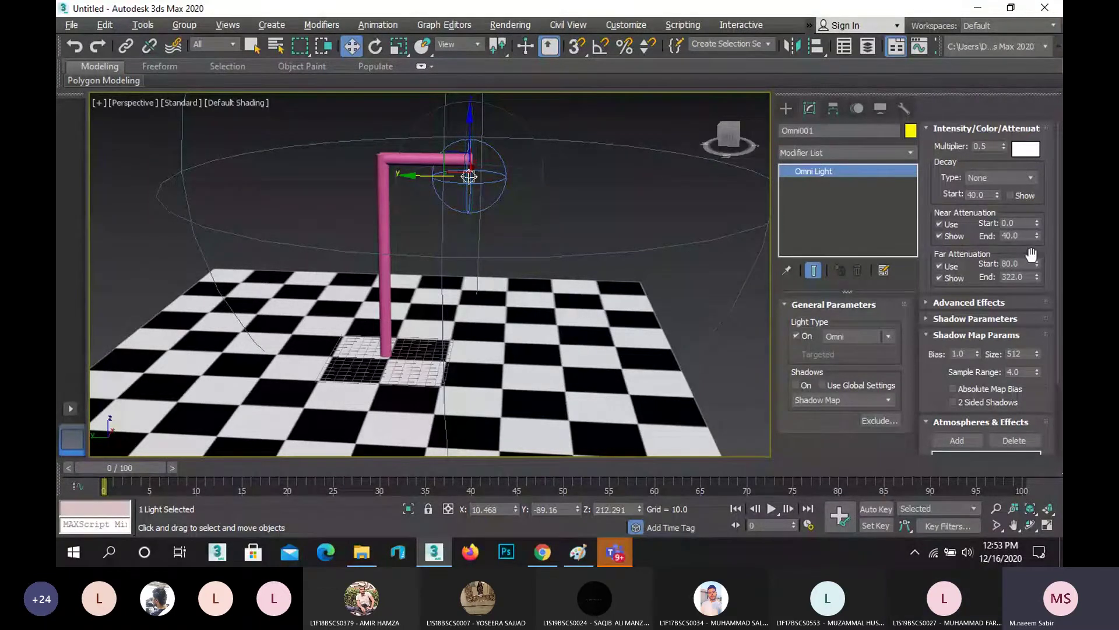
{"action": "left_click_drag", "start_coordinate": [1036, 235], "coordinate": [1040, 123]}
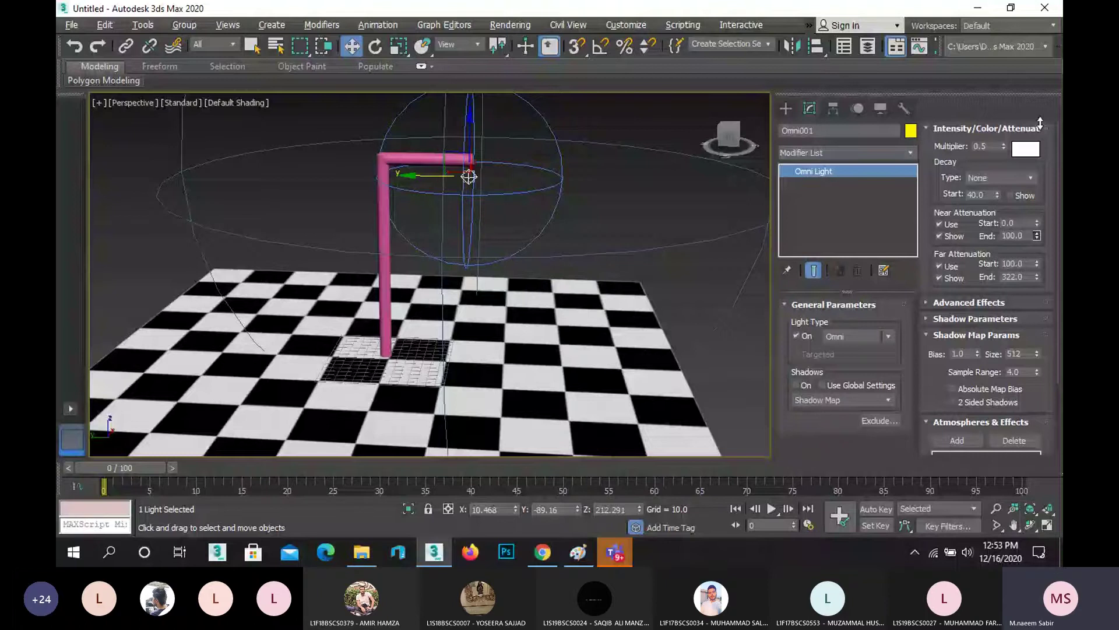
{"action": "middle_click_drag", "start_coordinate": [448, 300], "coordinate": [414, 300], "text": "alt"}
{"action": "key", "text": "w"}
{"action": "key", "text": "shift+q"}
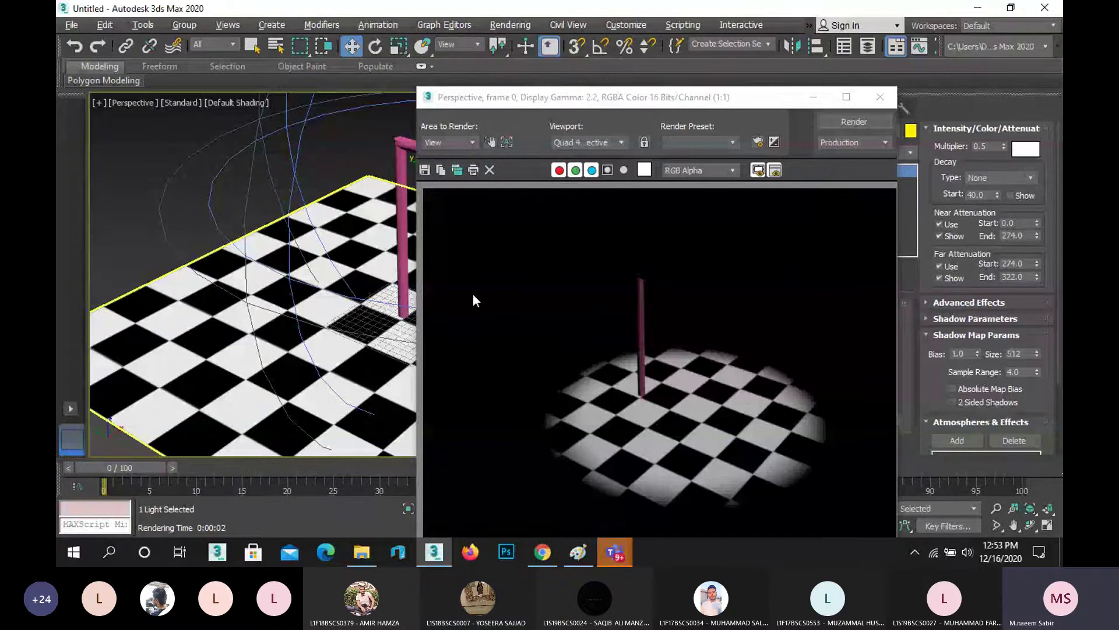
Step: Clone the rendered frame and move the copy aside for comparison with the original
{"action": "left_click", "coordinate": [457, 170]}
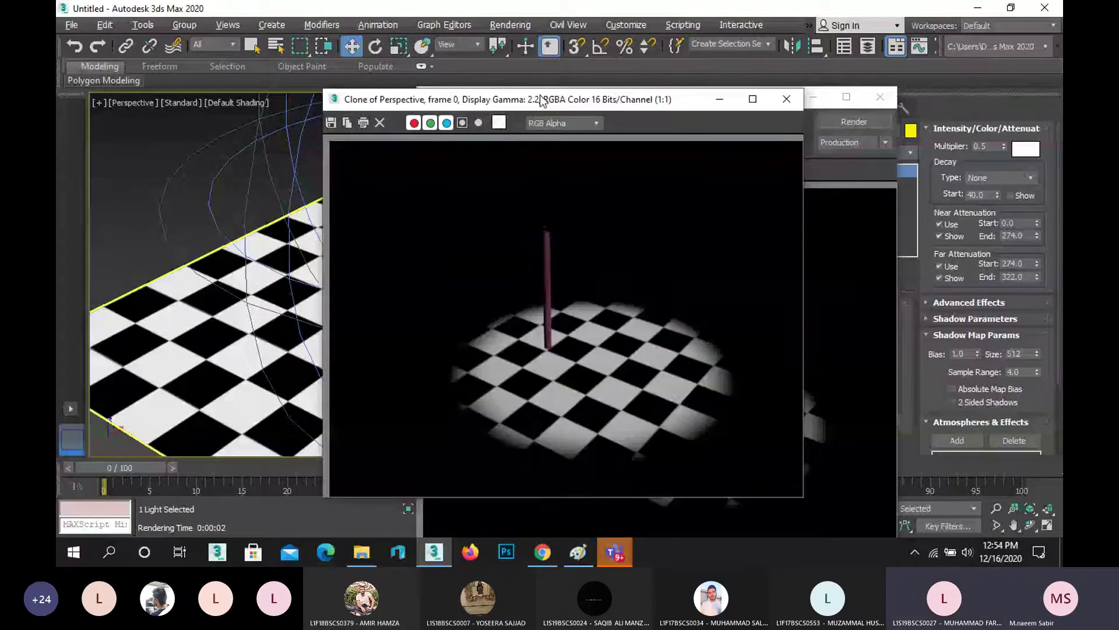
{"action": "left_click_drag", "start_coordinate": [541, 100], "coordinate": [290, 80]}
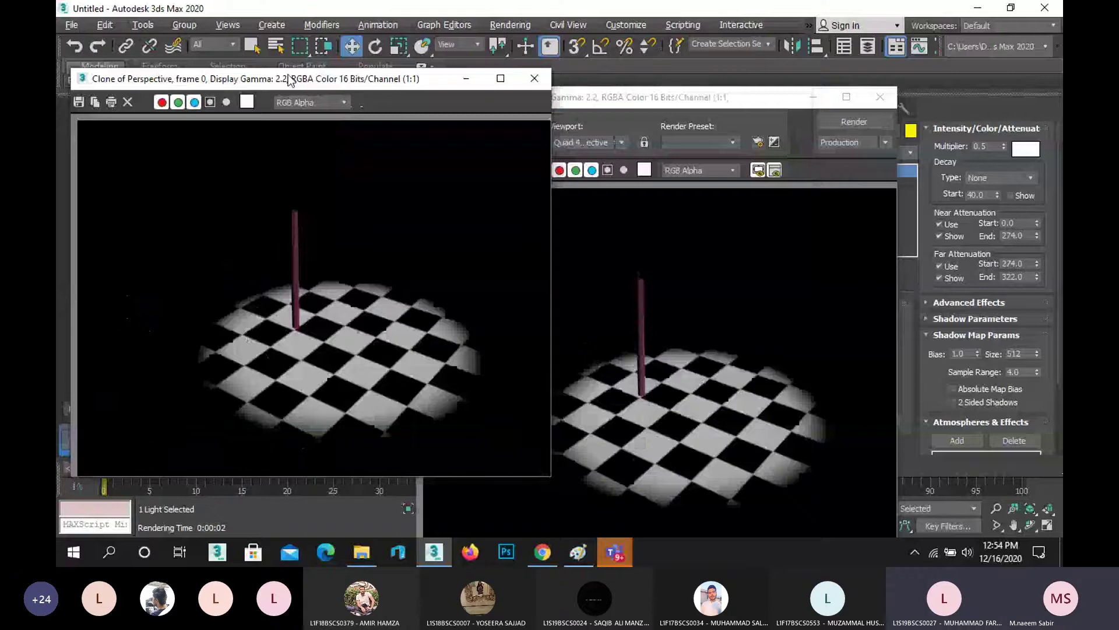
{"action": "left_click_drag", "start_coordinate": [290, 80], "coordinate": [289, 81]}
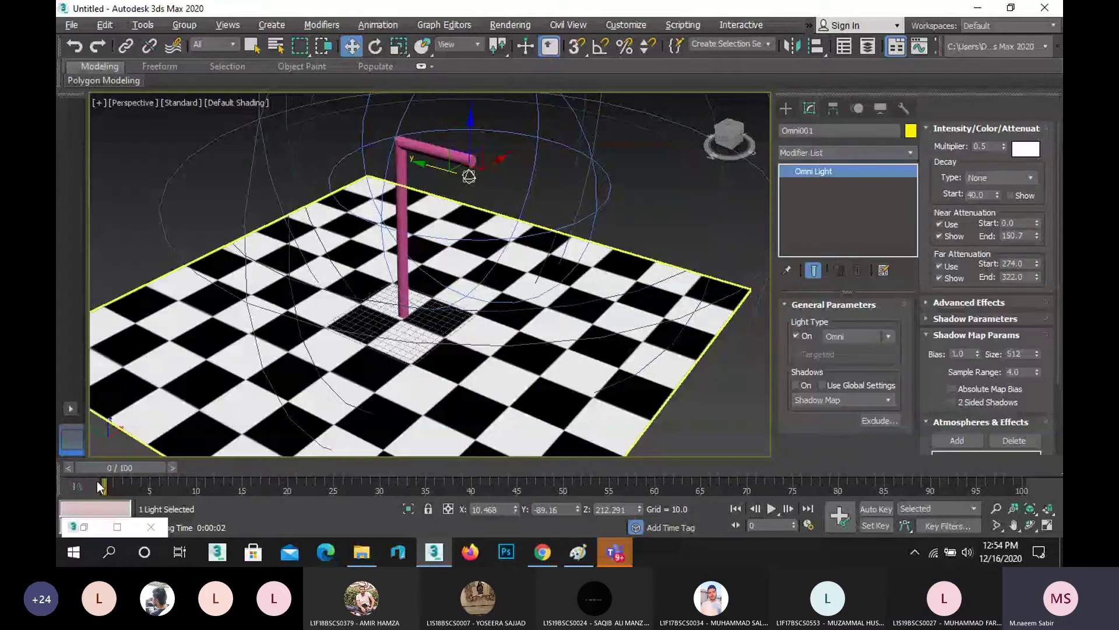
Step: Restore the cloned frame and render the Perspective view with near attenuation End at 150.7 to compare the two
{"action": "left_click", "coordinate": [85, 526]}
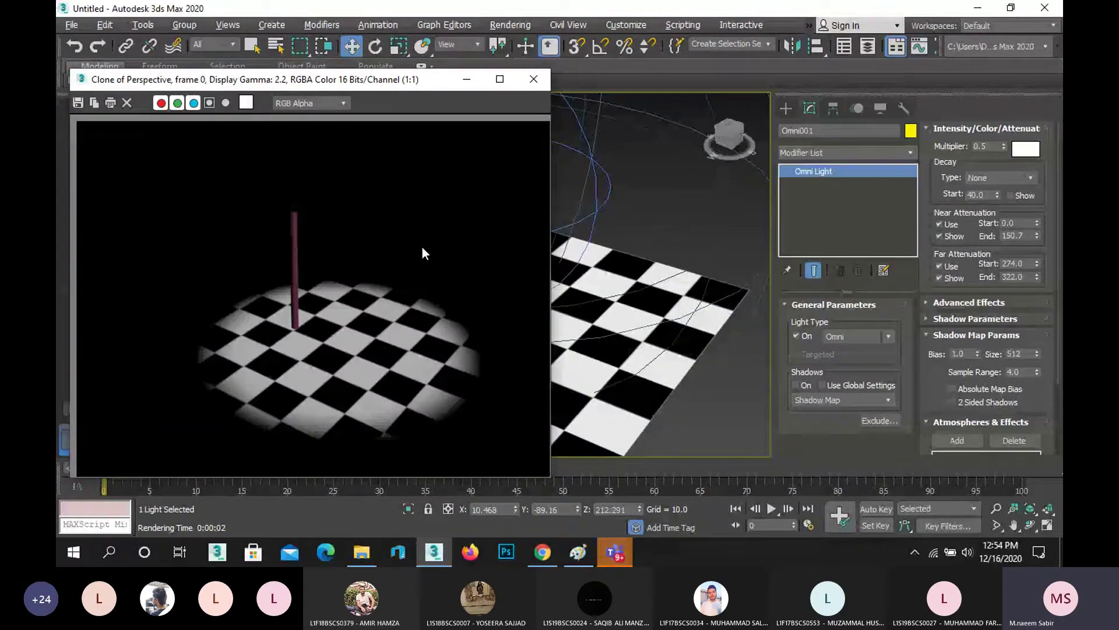
{"action": "key", "text": "shift+q"}
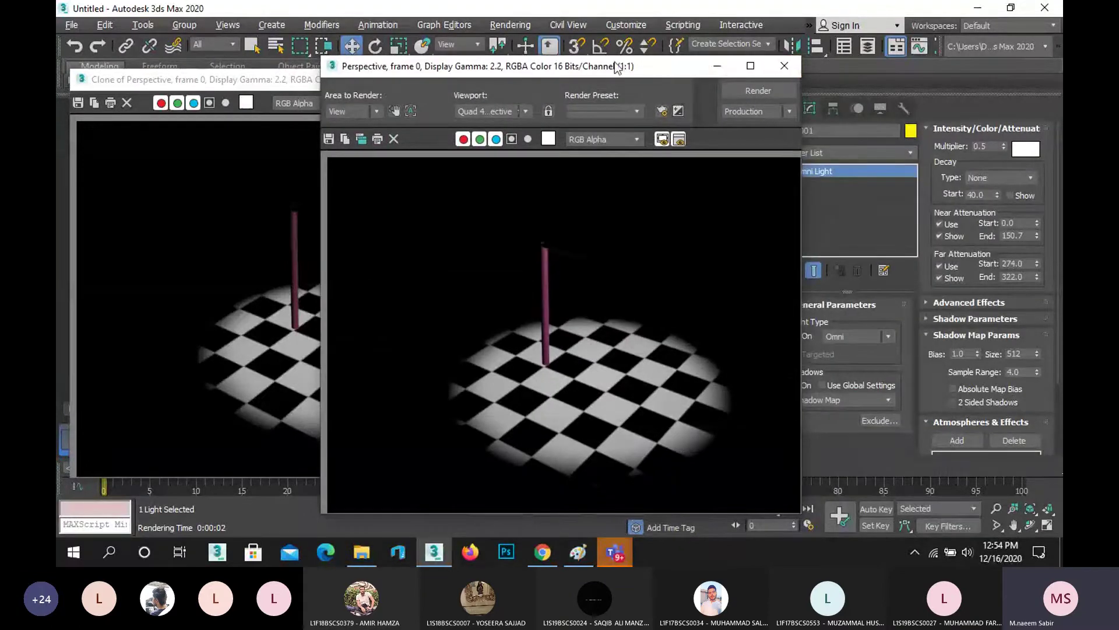
{"action": "left_click", "coordinate": [799, 68]}
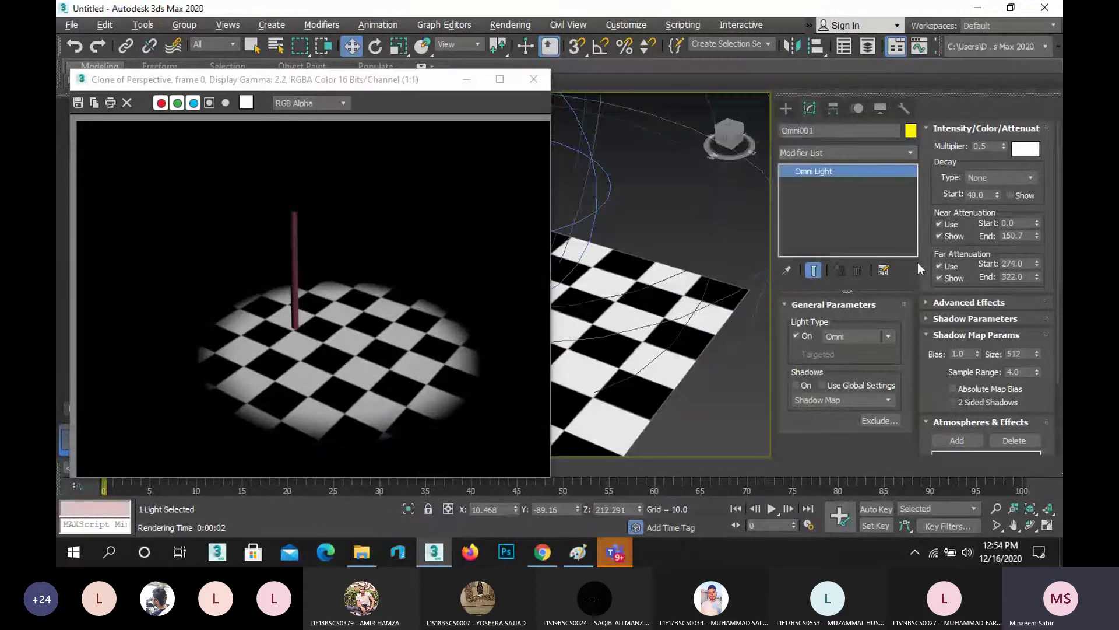
Step: Set the near attenuation End to 50, render and compare with the clone side by side, then close both frames
{"action": "double_click", "coordinate": [1003, 236]}
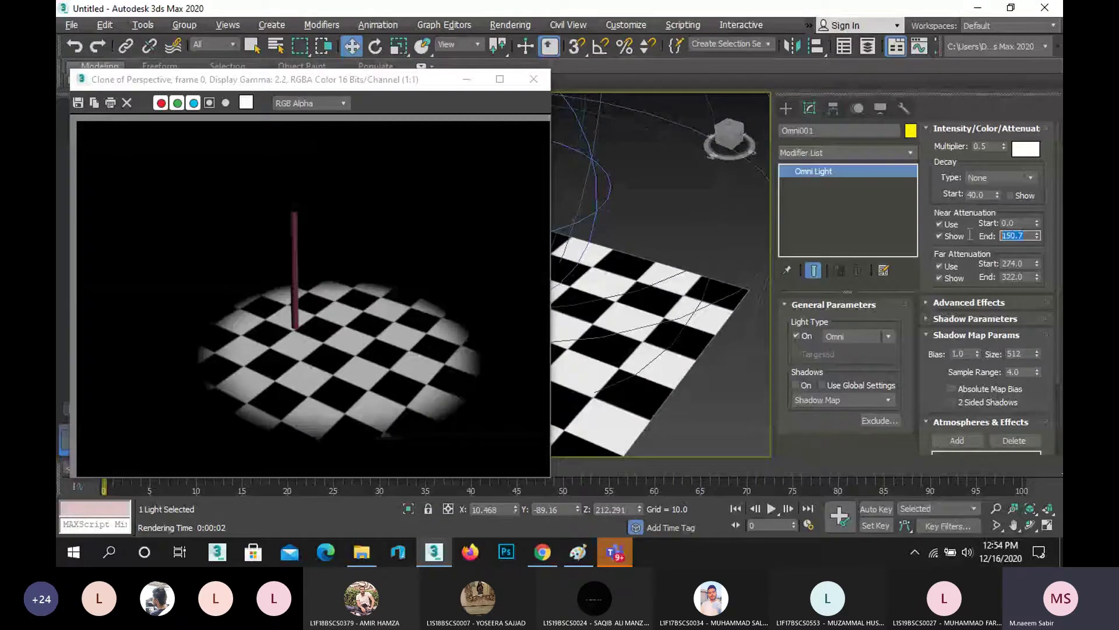
{"action": "type", "text": "50"}
{"action": "key", "text": "Return"}
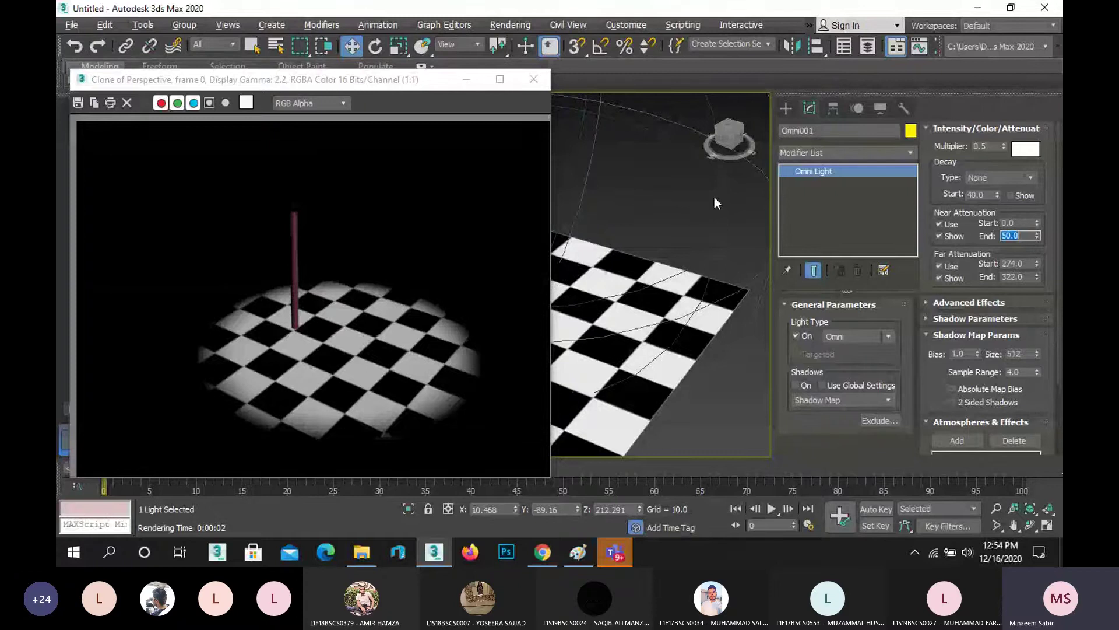
{"action": "key", "text": "shift+q"}
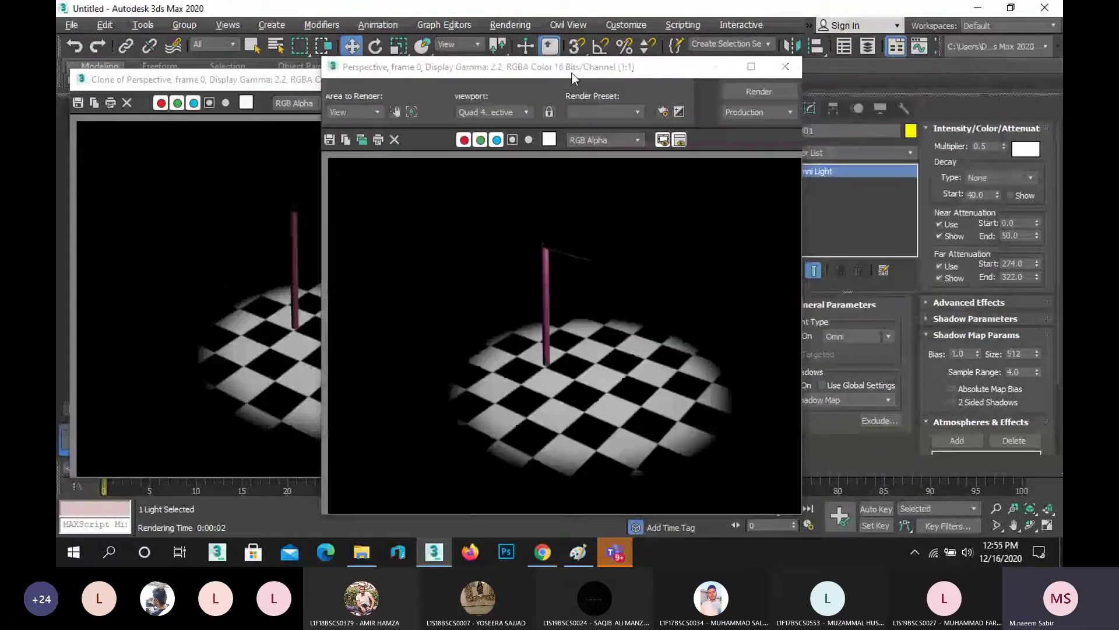
{"action": "left_click_drag", "start_coordinate": [572, 72], "coordinate": [818, 59]}
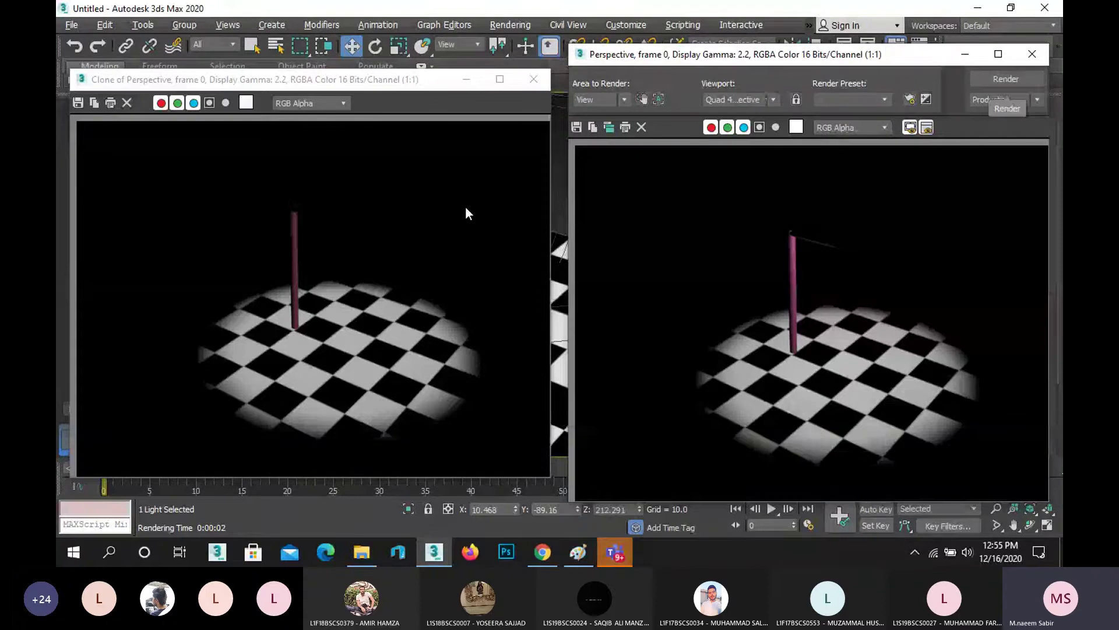
{"action": "left_click", "coordinate": [1030, 56]}
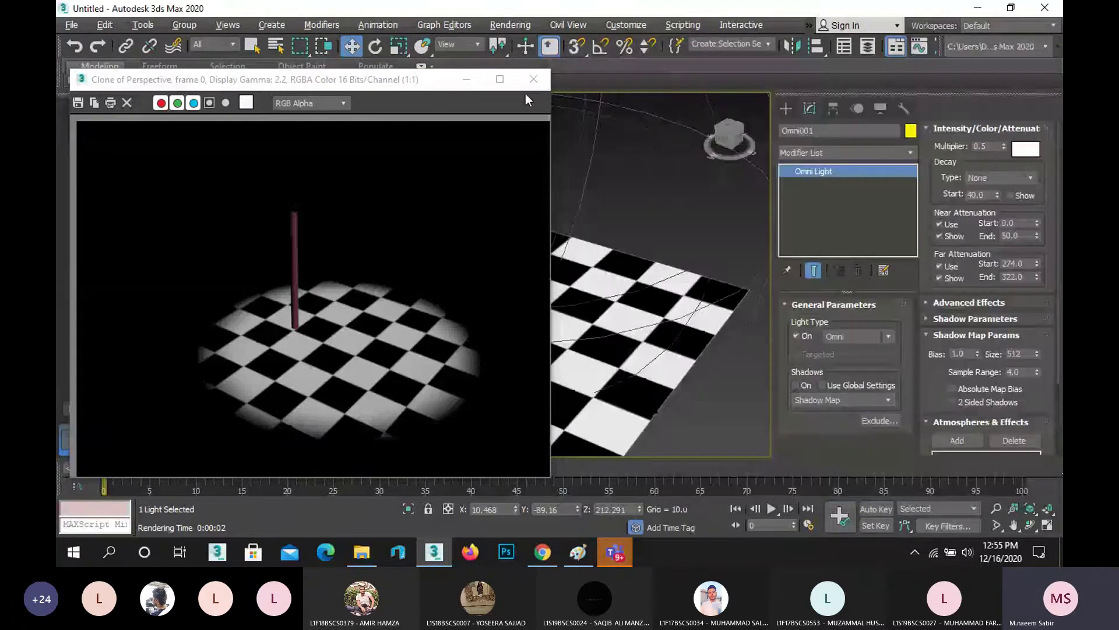
{"action": "left_click", "coordinate": [526, 83]}
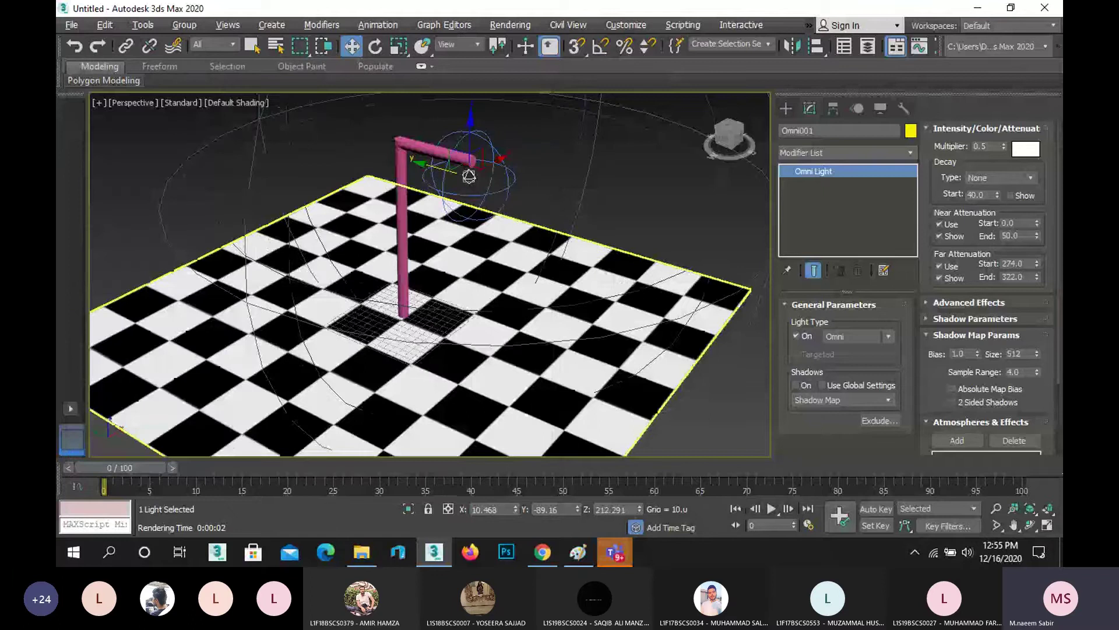
Step: Switch to Paint, label the red circle 100 and the black circle 300, and draw an arrow from the black circle to the red one
{"action": "left_click", "coordinate": [579, 552]}
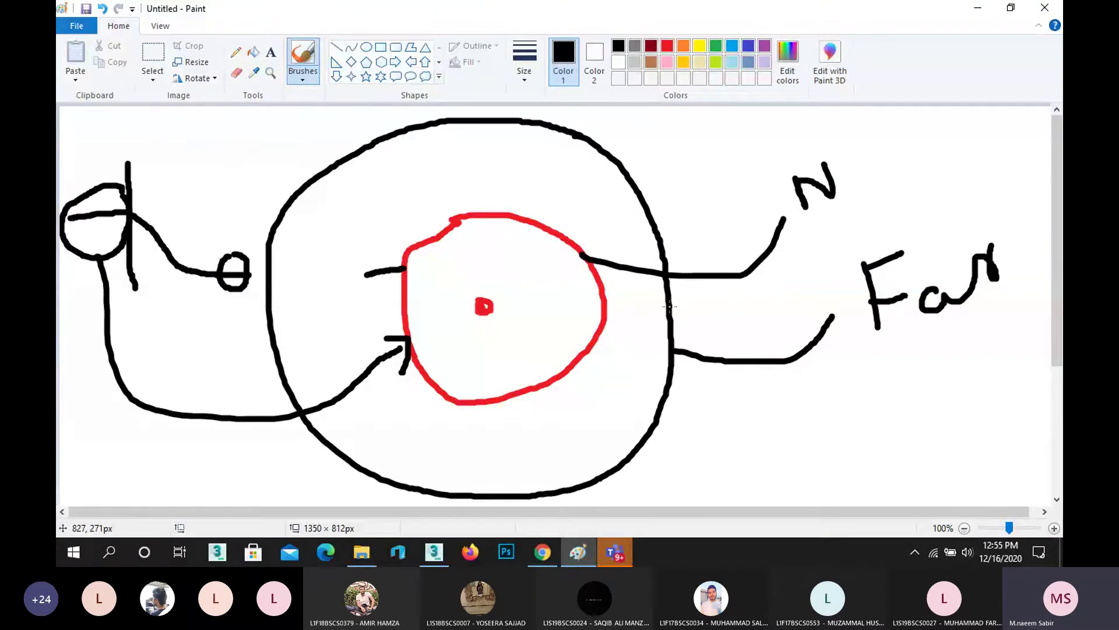
{"action": "mouse_move", "coordinate": [506, 217]}
{"action": "left_mouse_down"}
{"action": "mouse_move", "coordinate": [636, 157]}
{"action": "mouse_move", "coordinate": [717, 140]}
{"action": "left_mouse_up"}
{"action": "left_click", "coordinate": [688, 139]}
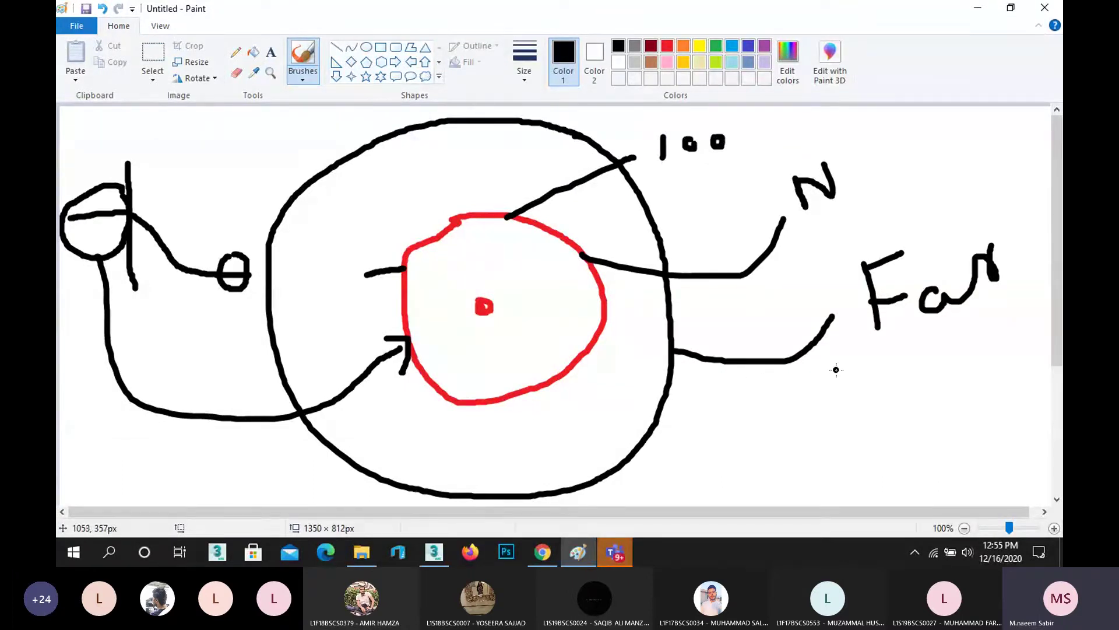
{"action": "mouse_move", "coordinate": [853, 371]}
{"action": "left_mouse_down"}
{"action": "mouse_move", "coordinate": [886, 407]}
{"action": "mouse_move", "coordinate": [868, 418]}
{"action": "left_mouse_up"}
{"action": "mouse_move", "coordinate": [907, 384]}
{"action": "left_mouse_down"}
{"action": "mouse_move", "coordinate": [928, 394]}
{"action": "mouse_move", "coordinate": [931, 381]}
{"action": "left_mouse_up"}
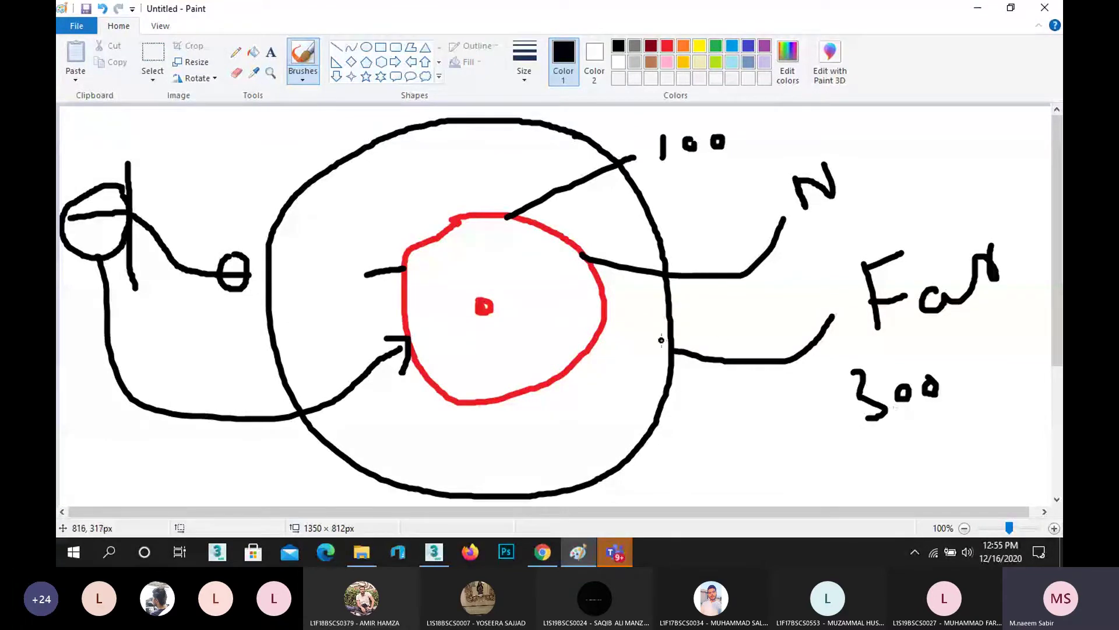
{"action": "mouse_move", "coordinate": [671, 349]}
{"action": "left_mouse_down"}
{"action": "mouse_move", "coordinate": [604, 331]}
{"action": "mouse_move", "coordinate": [609, 357]}
{"action": "mouse_move", "coordinate": [632, 313]}
{"action": "left_mouse_up"}
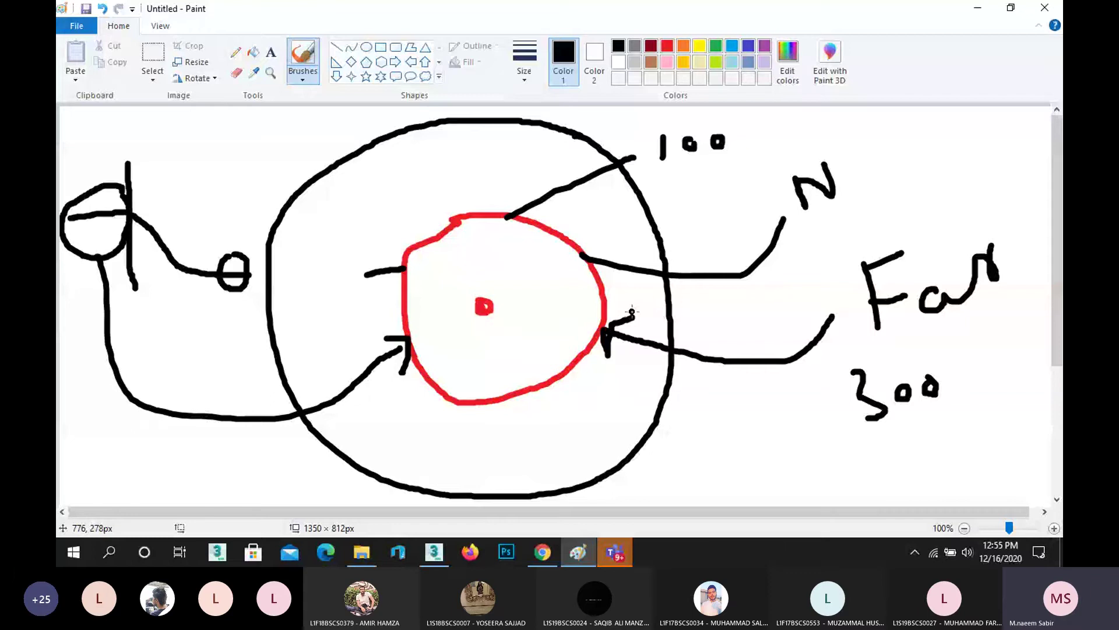
Step: Switch back to 3ds Max and set the omni light's far attenuation Start to 100
{"action": "left_click", "coordinate": [983, 7]}
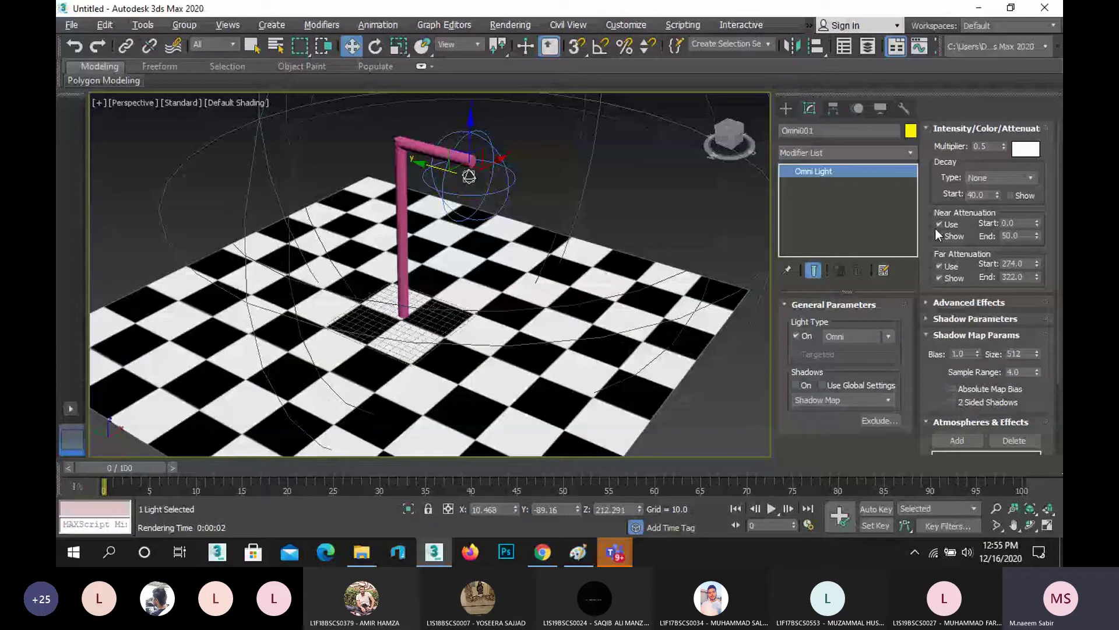
{"action": "left_click", "coordinate": [938, 235]}
{"action": "left_click", "coordinate": [1002, 263]}
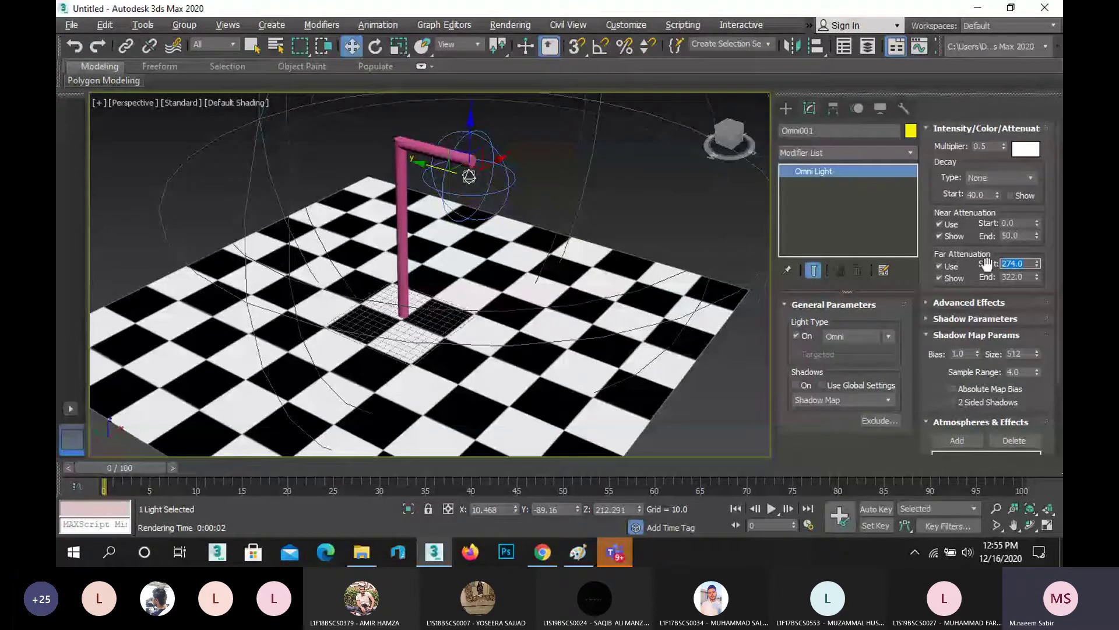
{"action": "type", "text": "100"}
{"action": "key", "text": "Return"}
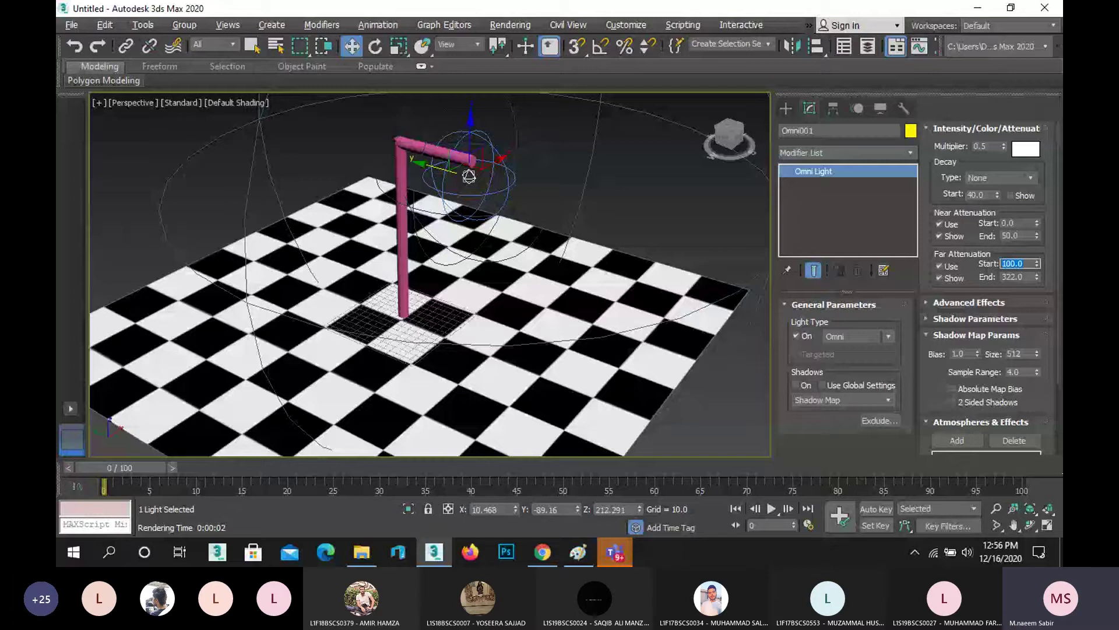
Step: Lower the omni light's far attenuation End to the Start value of 100, and set it to 90
{"action": "left_click", "coordinate": [1029, 278]}
{"action": "left_click_drag", "start_coordinate": [1036, 277], "coordinate": [901, 284]}
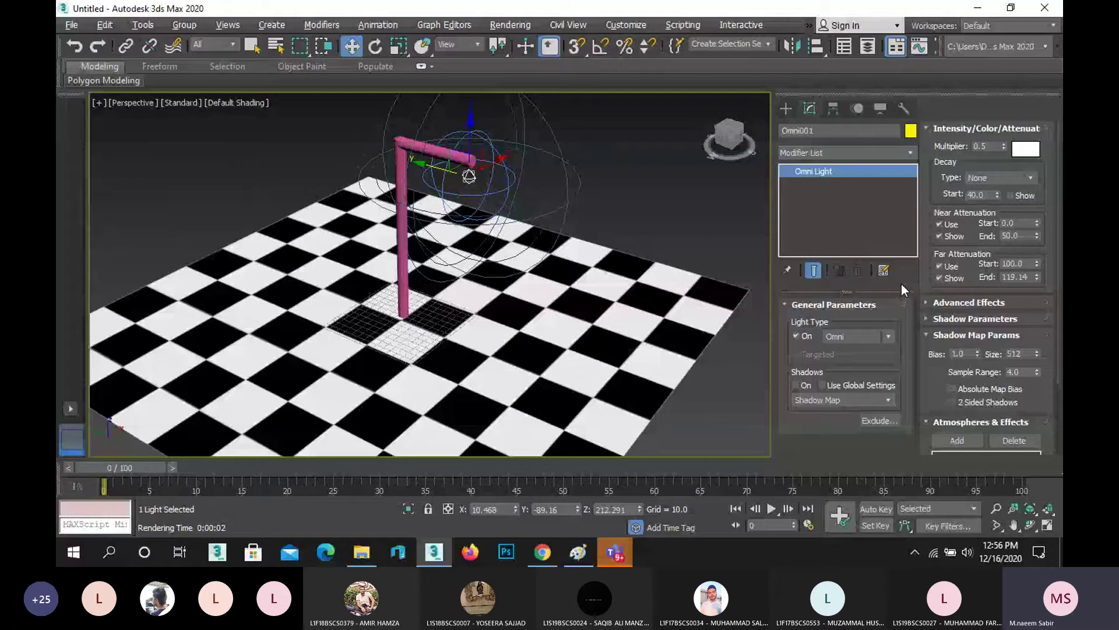
{"action": "right_click", "coordinate": [1037, 277]}
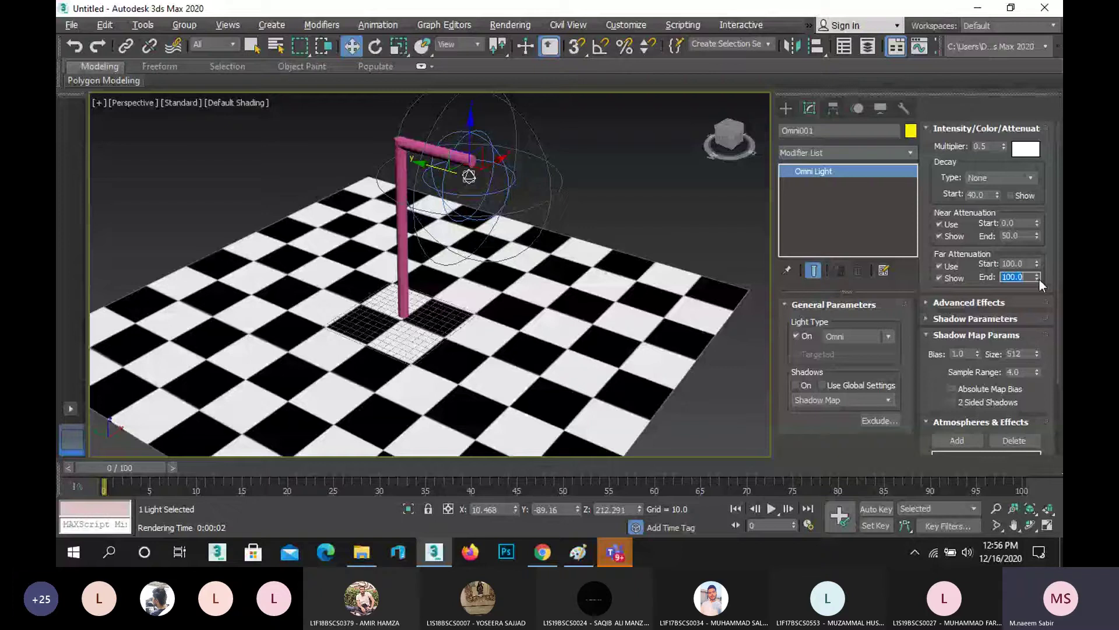
{"action": "type", "text": "90"}
{"action": "key", "text": "Return"}
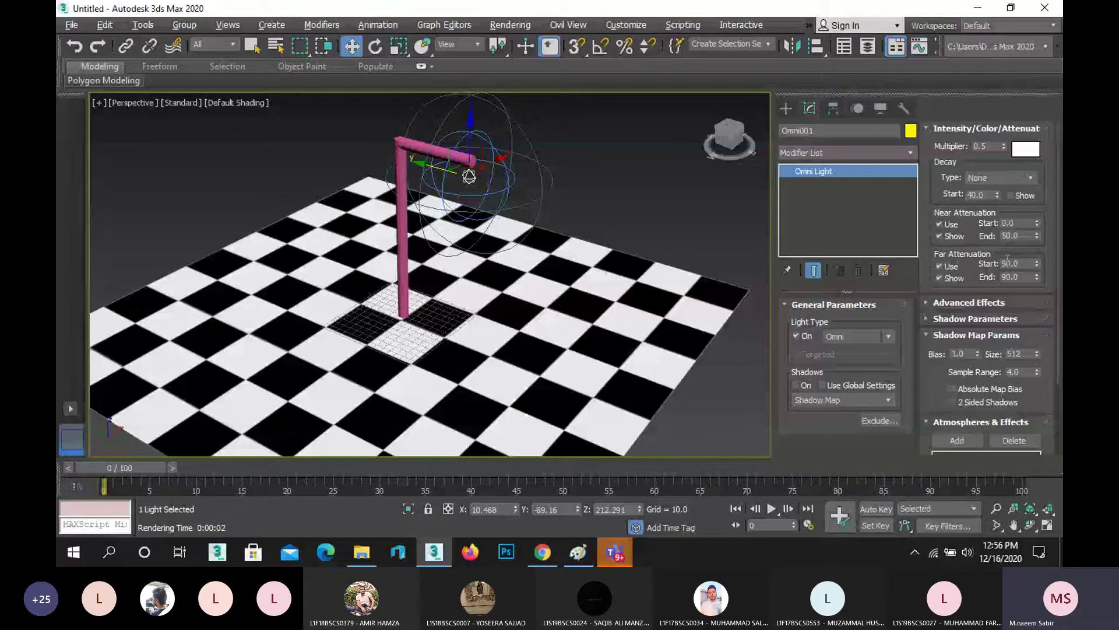
Step: Reduce the omni light's far attenuation End to 25.2, render the Perspective view and close the rendered frame
{"action": "left_click", "coordinate": [1038, 280]}
{"action": "left_click_drag", "start_coordinate": [1040, 280], "coordinate": [73, 331]}
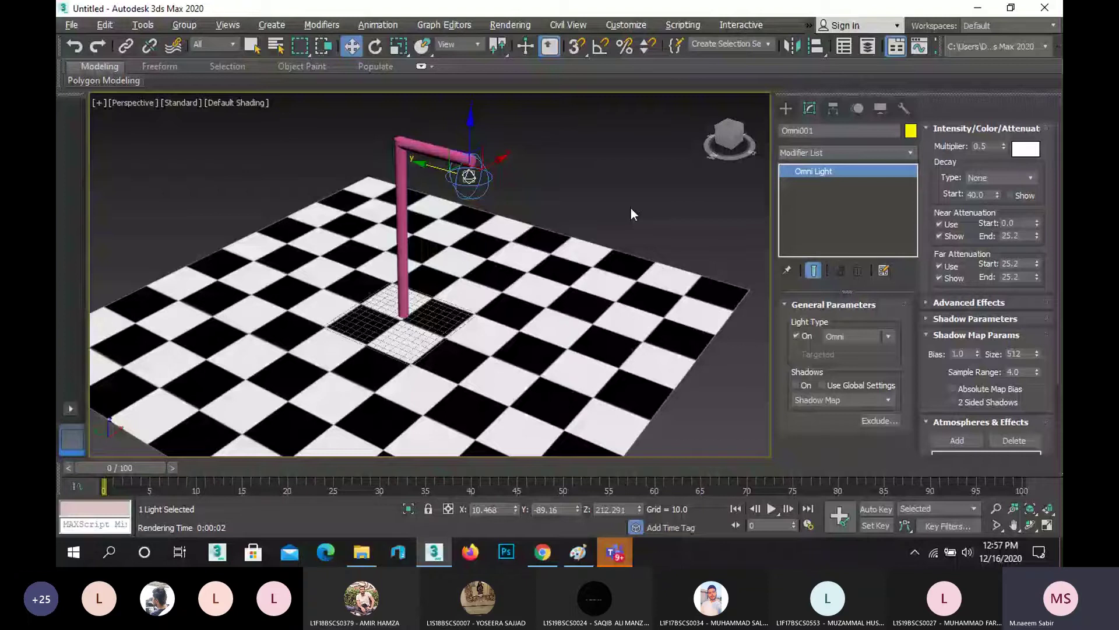
{"action": "key", "text": "shift+q"}
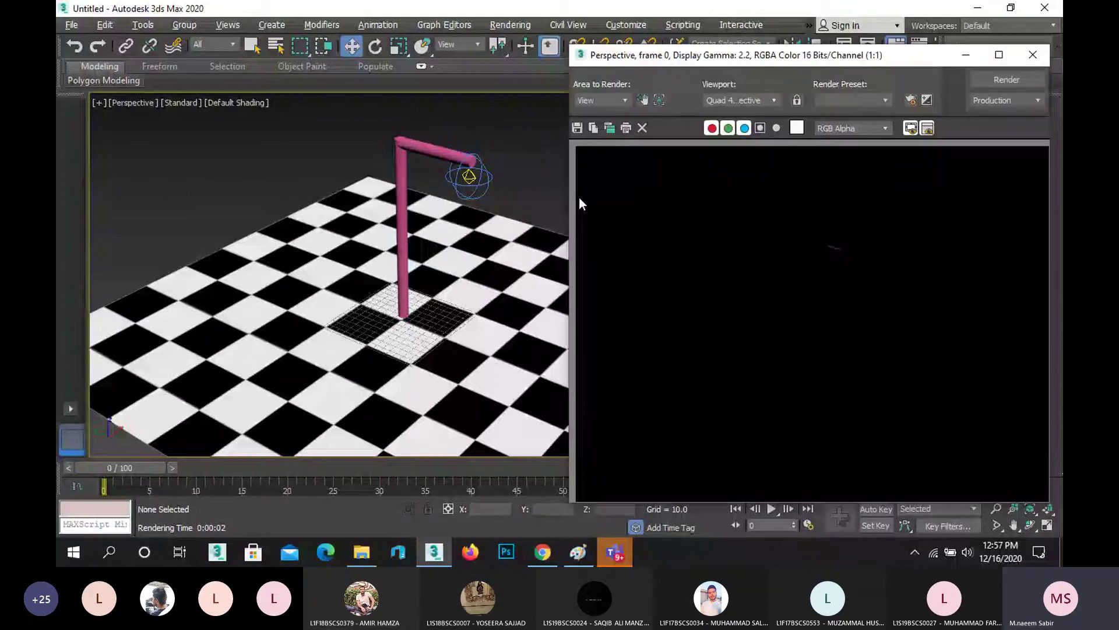
{"action": "left_click", "coordinate": [1029, 59]}
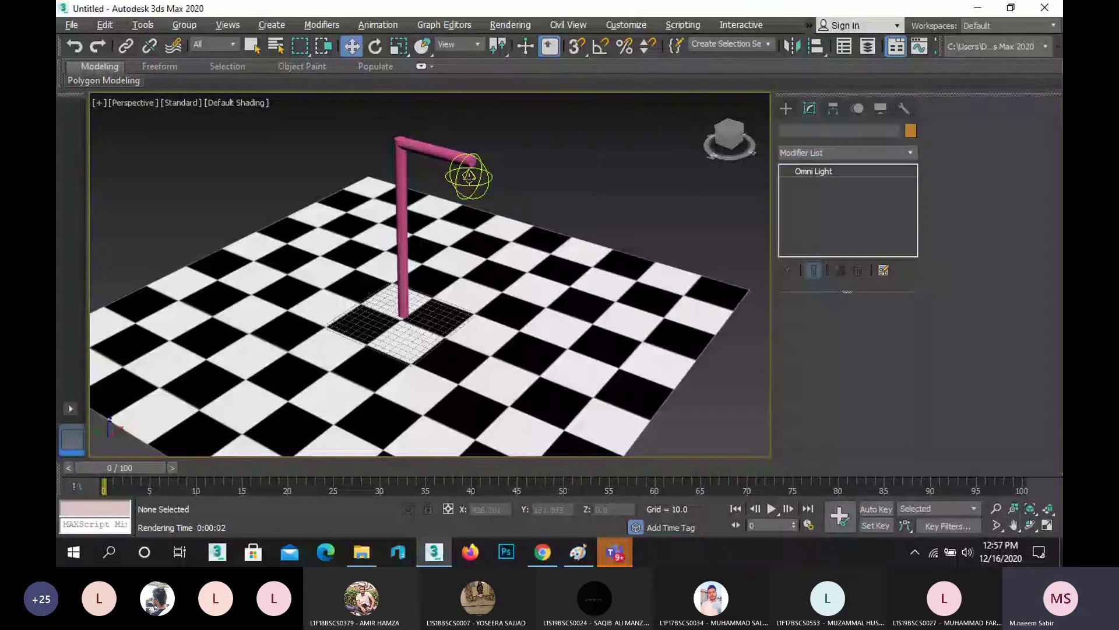
Step: Delete the omni light and create a standard Free Spot at the end of the lamp arm in the Top view
{"action": "key", "text": "Delete"}
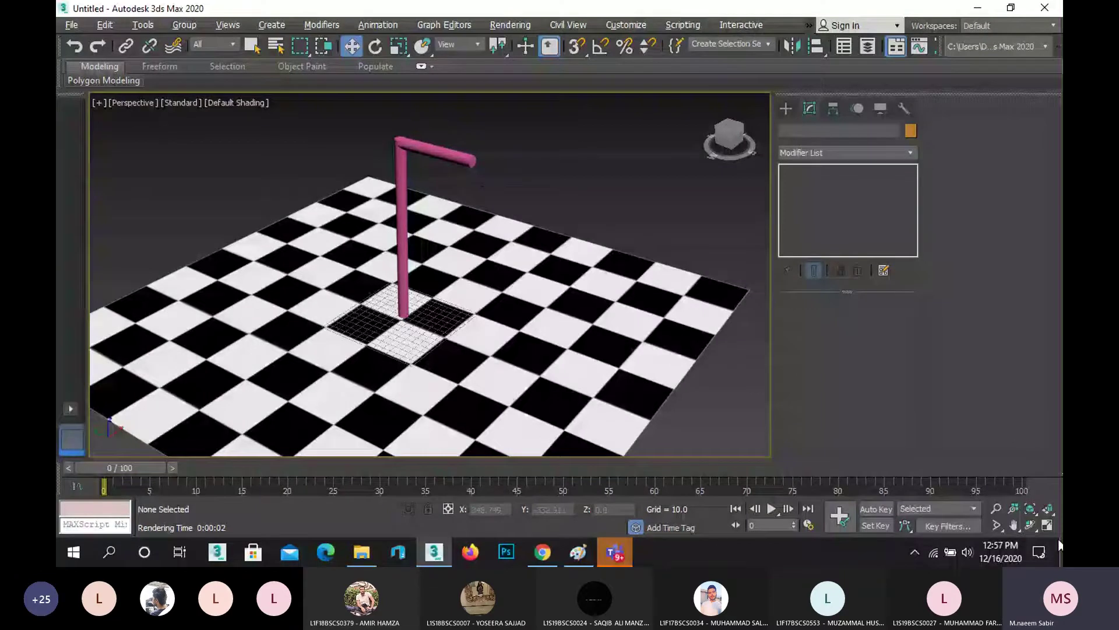
{"action": "key", "text": "alt+w"}
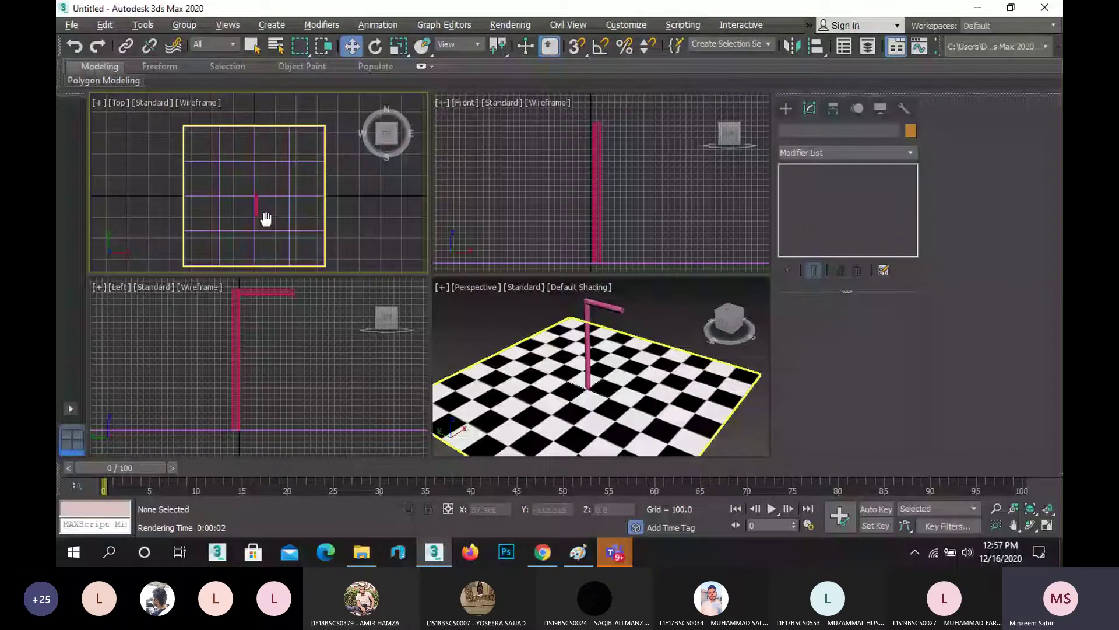
{"action": "middle_click_drag", "start_coordinate": [266, 219], "coordinate": [258, 191]}
{"action": "left_click", "coordinate": [785, 109]}
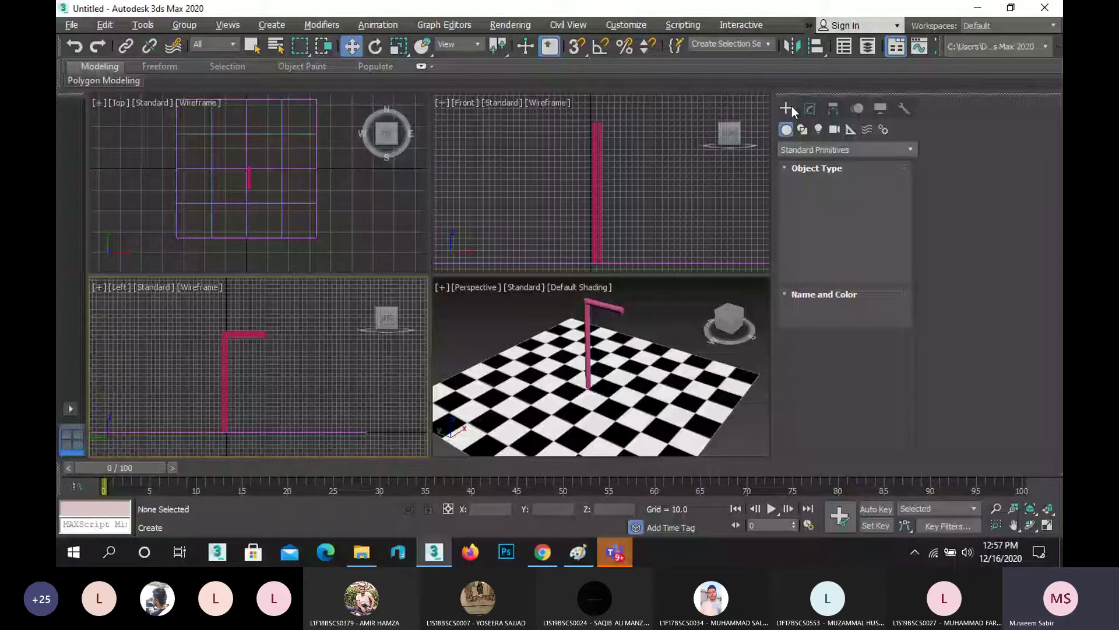
{"action": "left_click", "coordinate": [819, 129]}
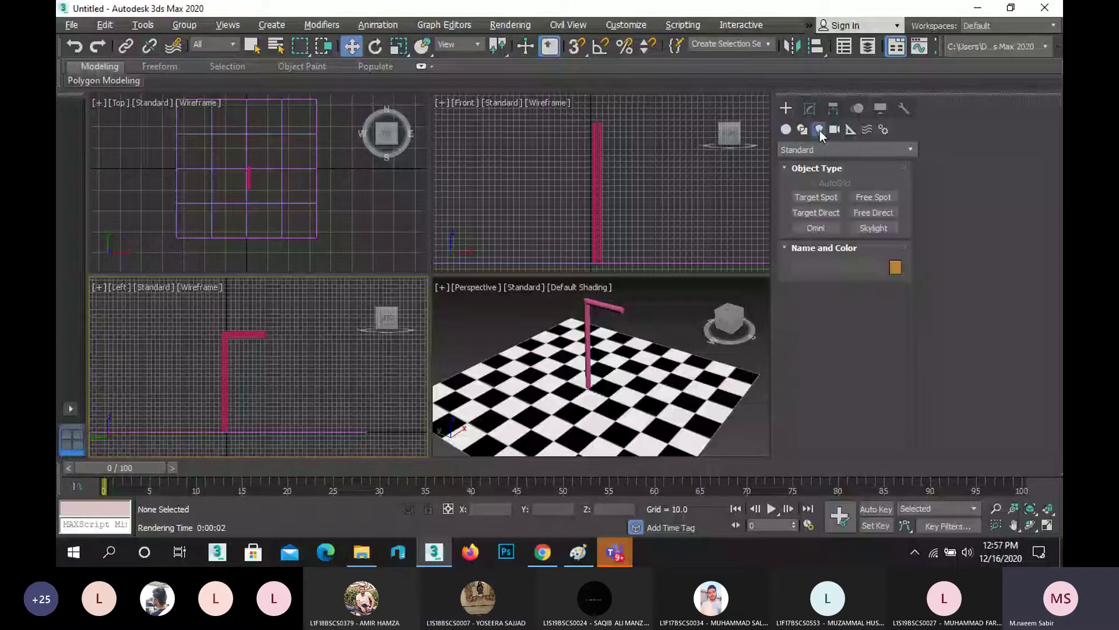
{"action": "scroll", "coordinate": [282, 383], "scroll_direction": "up", "scroll_amount": 2}
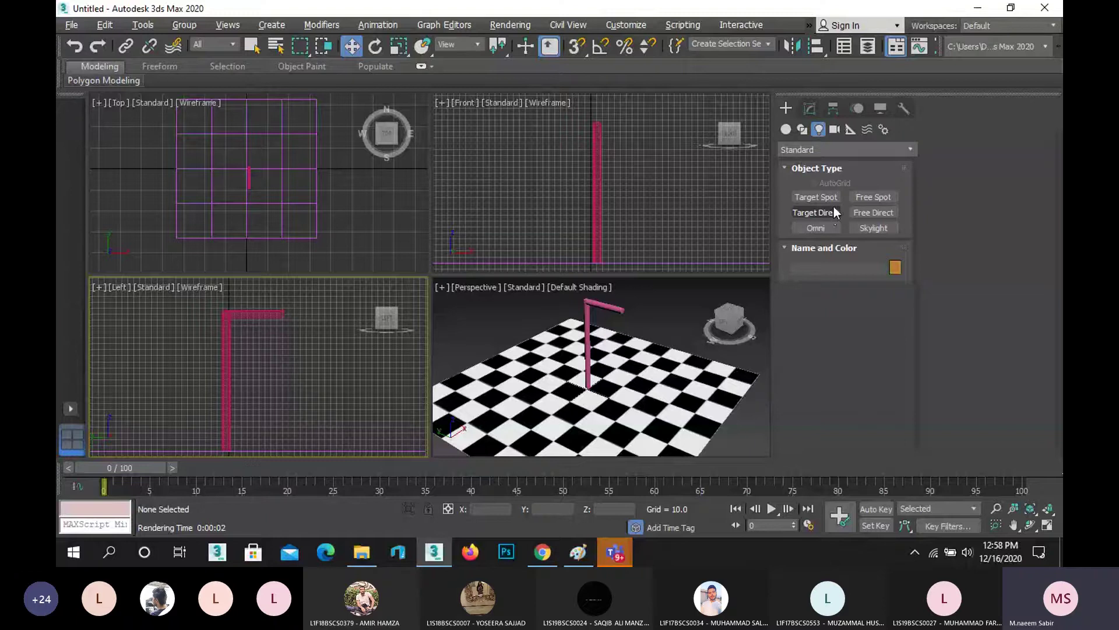
{"action": "left_click", "coordinate": [873, 197]}
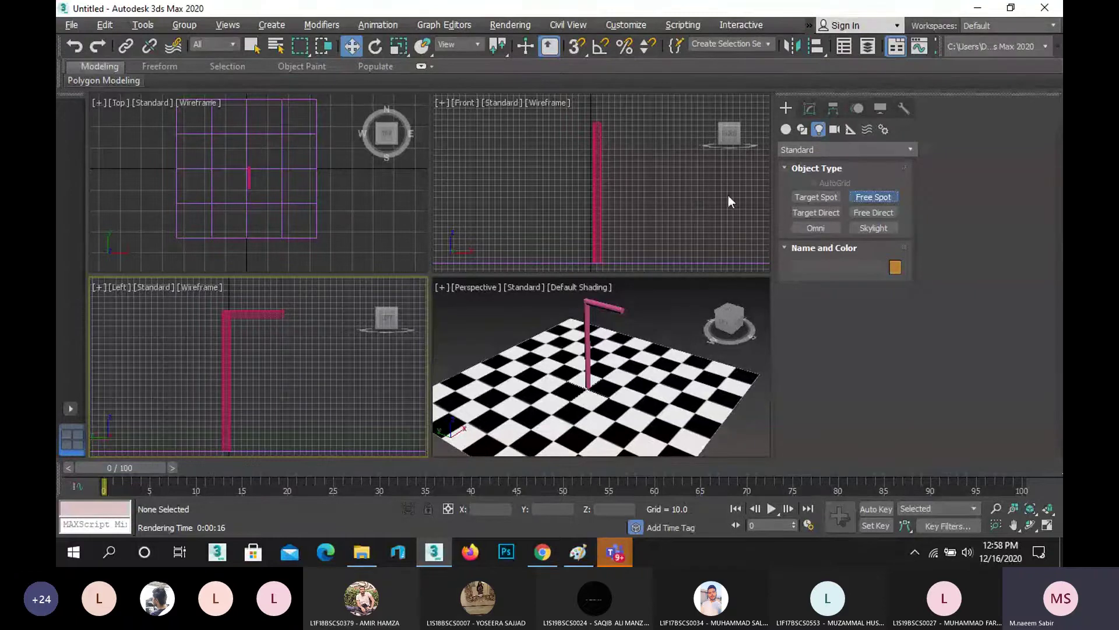
{"action": "scroll", "coordinate": [228, 169], "scroll_direction": "up", "scroll_amount": 5}
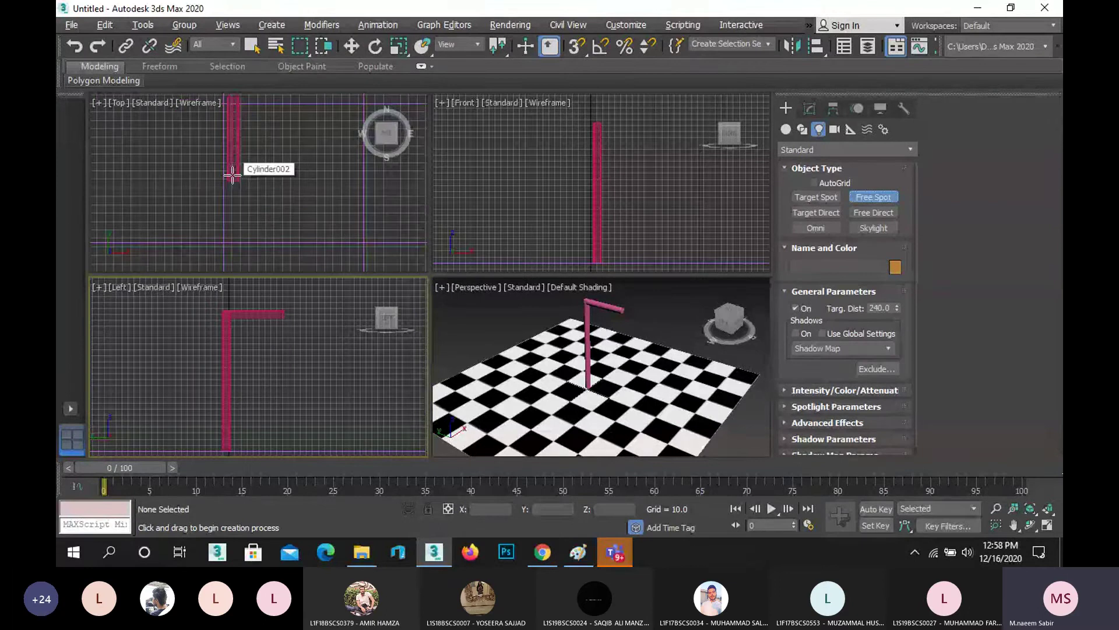
{"action": "left_click", "coordinate": [232, 175]}
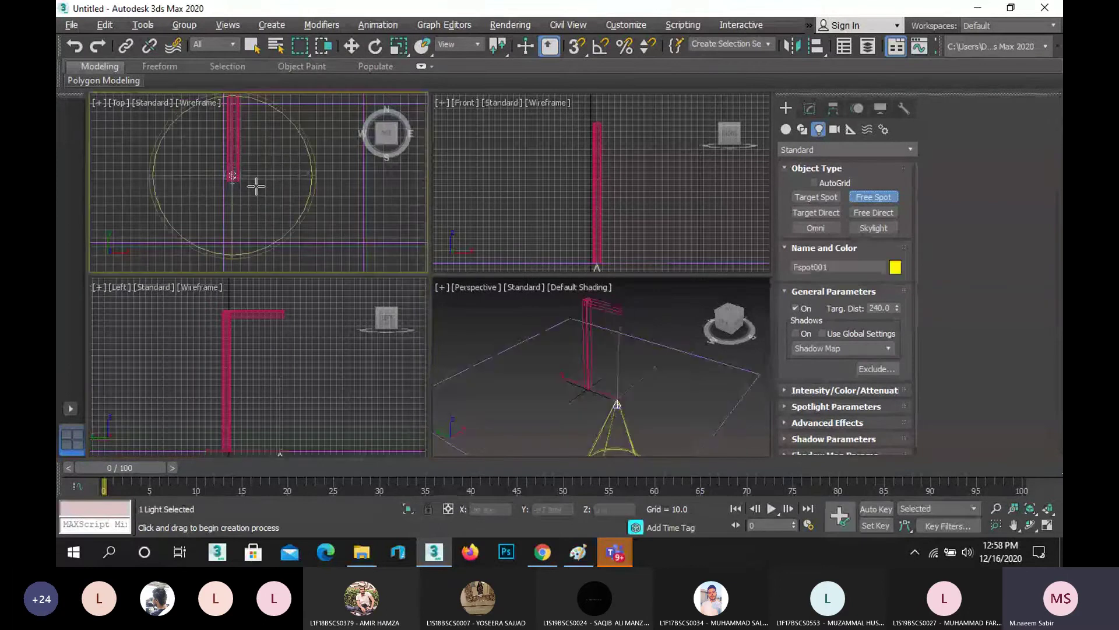
Step: Scale the free spot down uniformly to about 24% and raise it to the lamp arm at about Z 228
{"action": "key", "text": "w"}
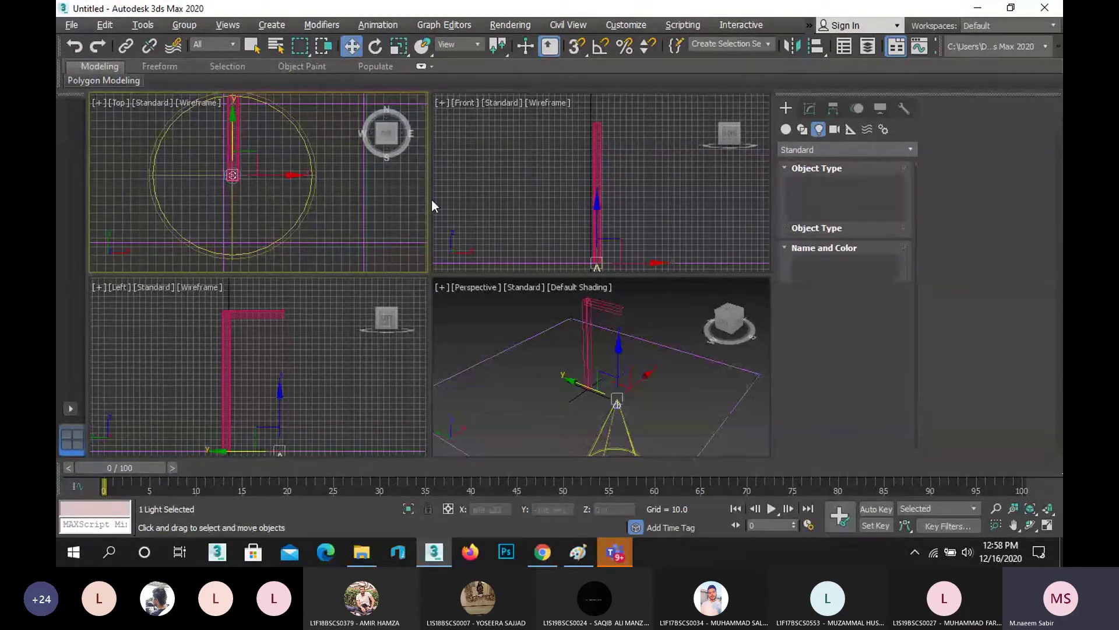
{"action": "middle_click_drag", "start_coordinate": [649, 221], "coordinate": [670, 153]}
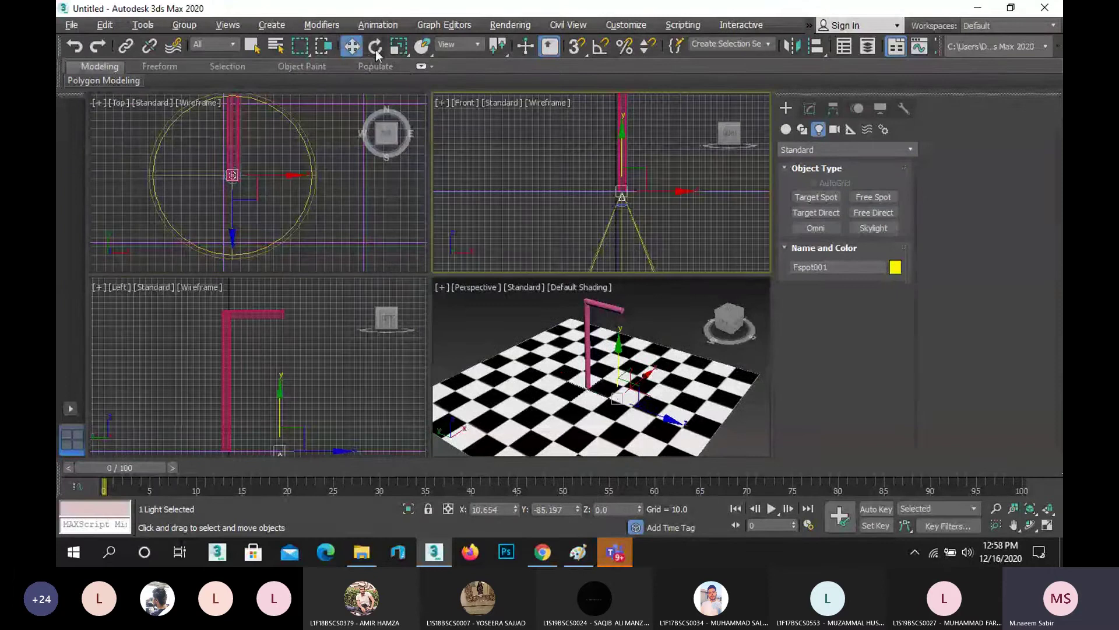
{"action": "left_click", "coordinate": [396, 49]}
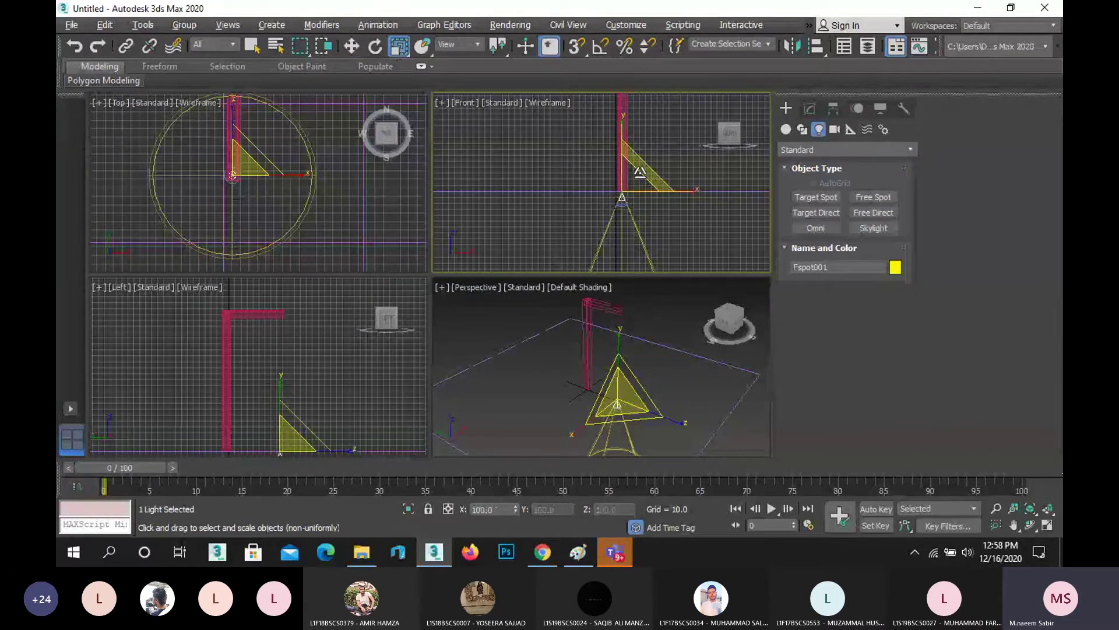
{"action": "left_click_drag", "start_coordinate": [639, 173], "coordinate": [640, 217]}
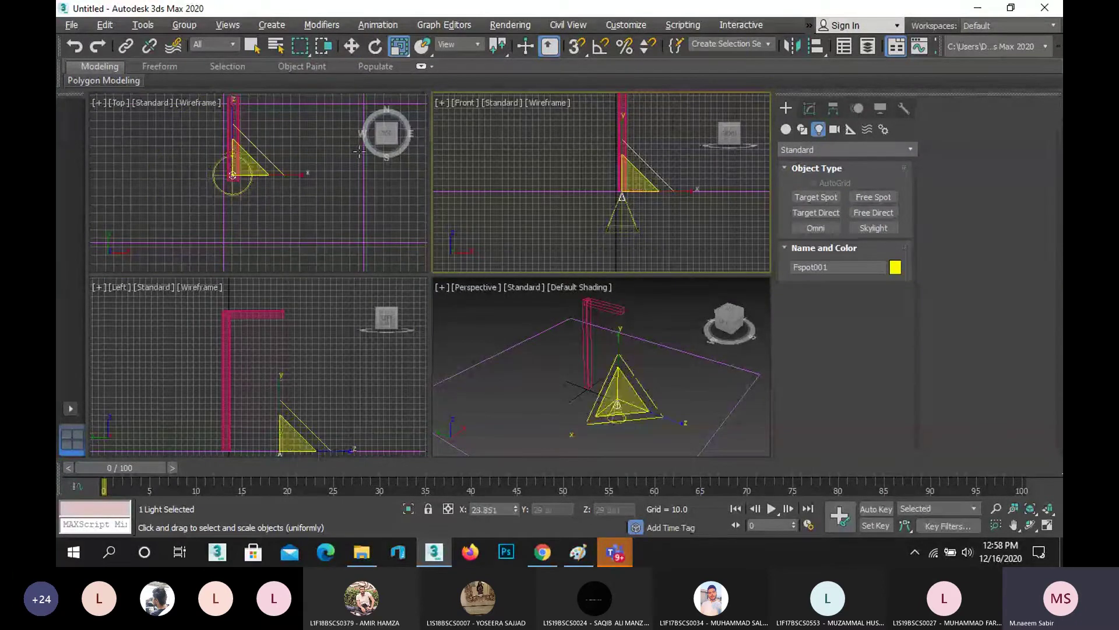
{"action": "left_click", "coordinate": [357, 46]}
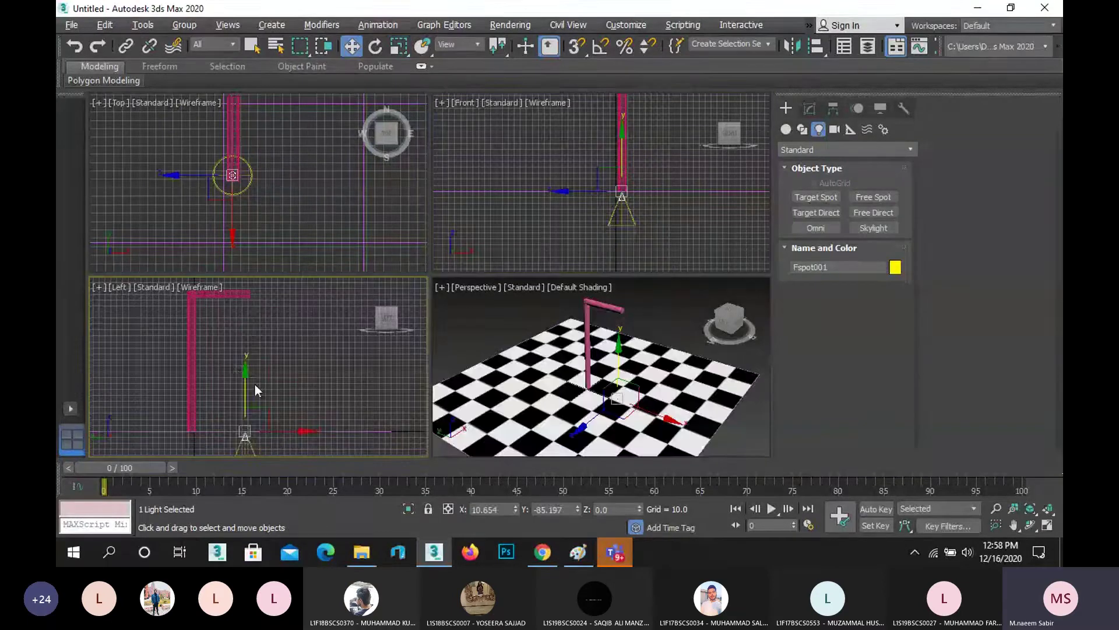
{"action": "left_click_drag", "start_coordinate": [252, 381], "coordinate": [251, 248]}
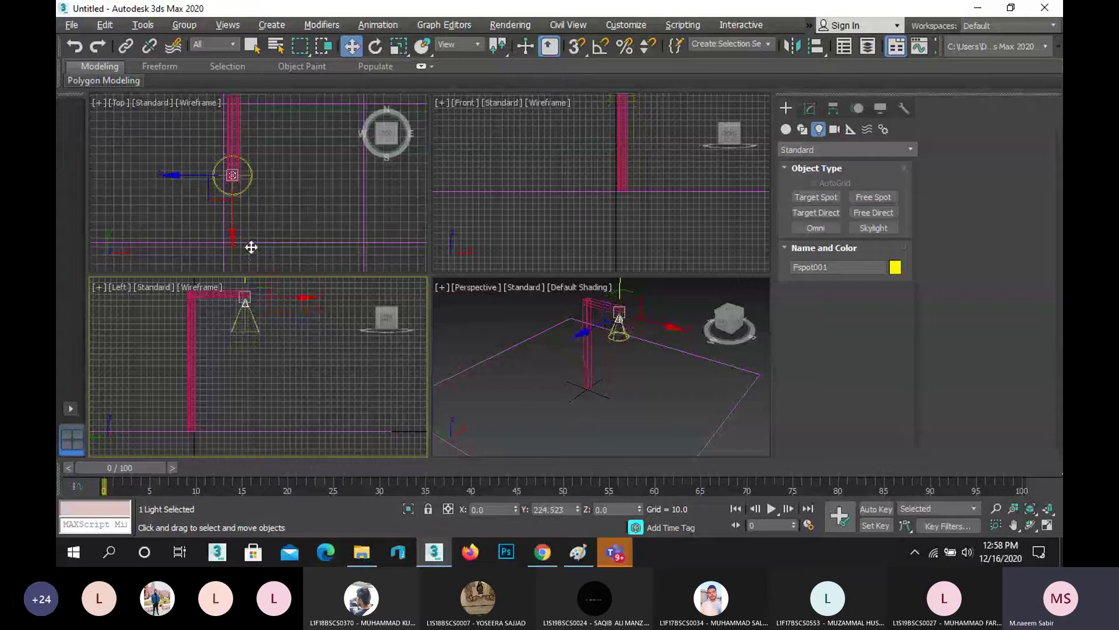
Step: Maximize the Perspective view, render the lamp post from a lower angle with the free spot, and close the frame
{"action": "middle_click", "coordinate": [526, 313]}
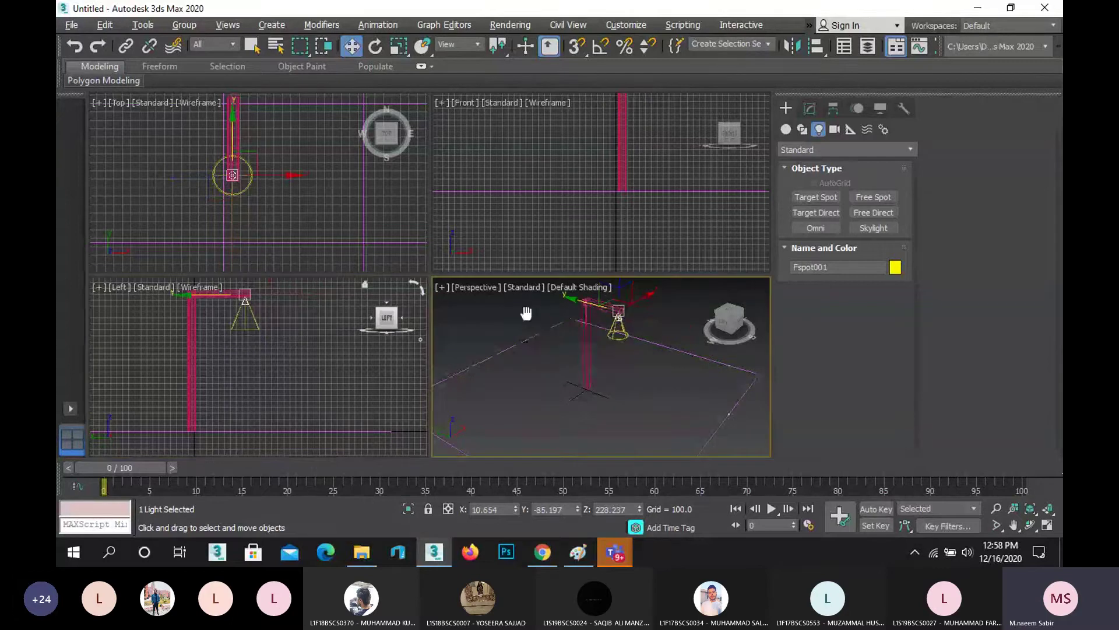
{"action": "left_click", "coordinate": [1048, 525]}
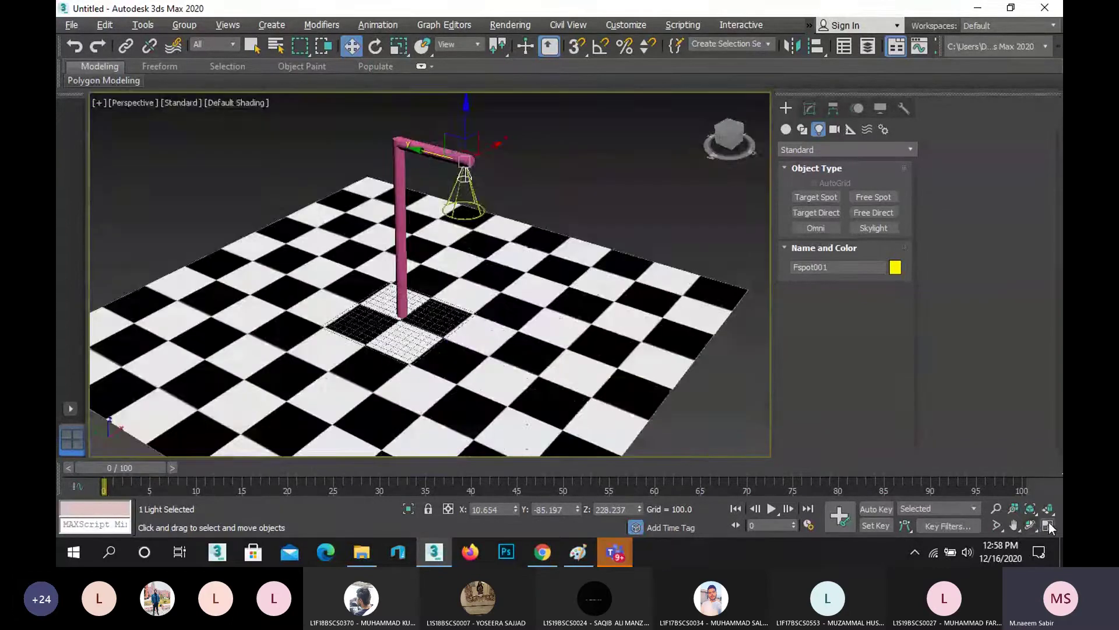
{"action": "left_click", "coordinate": [1031, 524]}
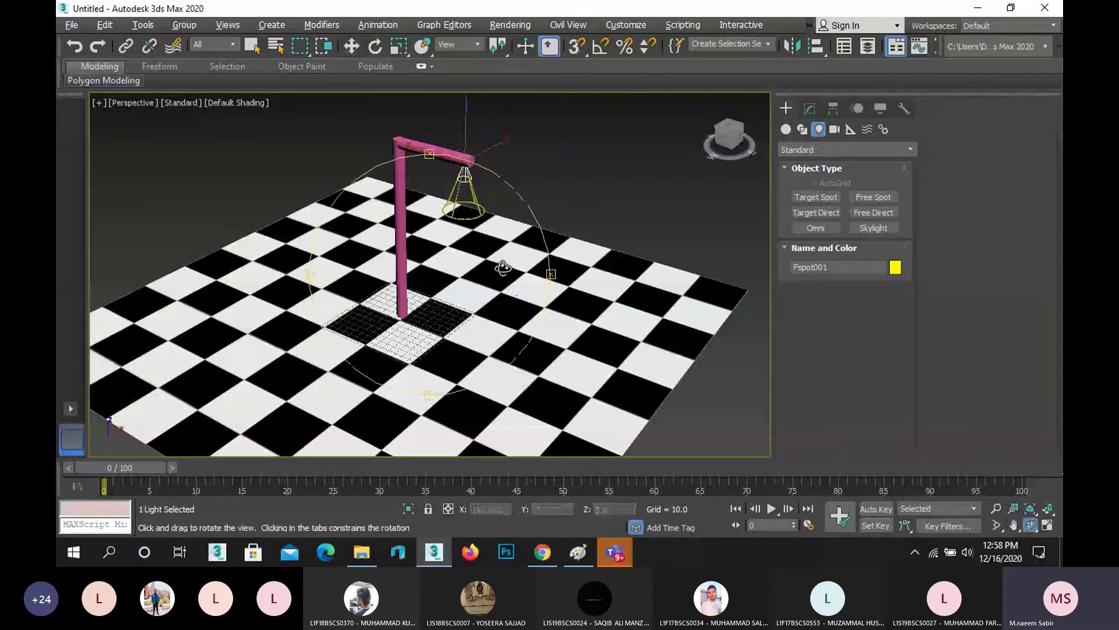
{"action": "left_click_drag", "start_coordinate": [512, 260], "coordinate": [512, 264]}
{"action": "right_click", "coordinate": [485, 266]}
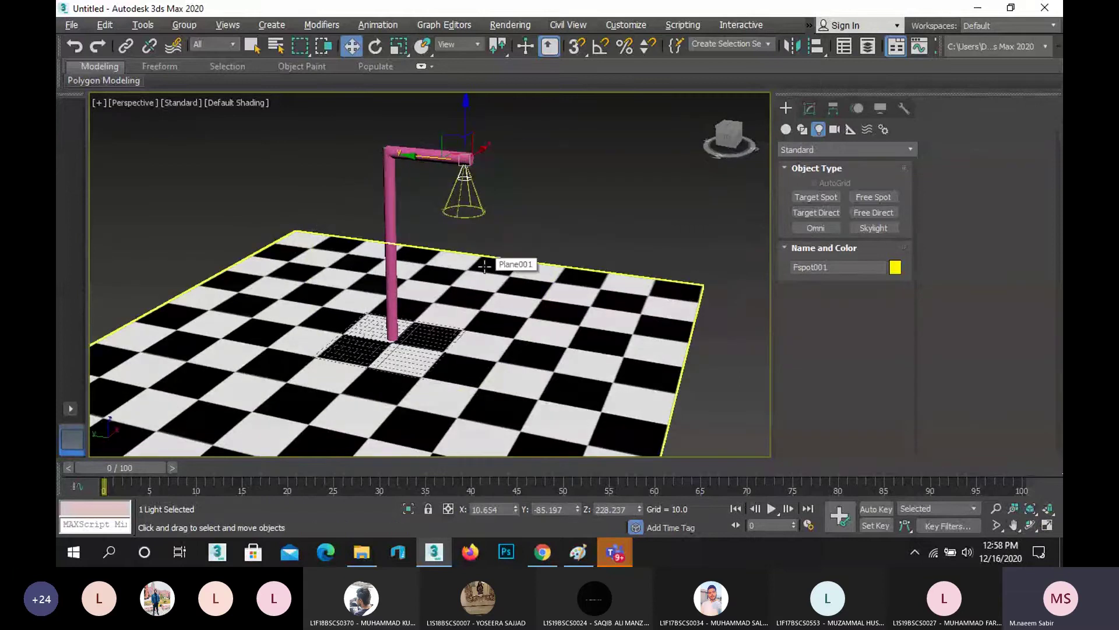
{"action": "key", "text": "shift+q"}
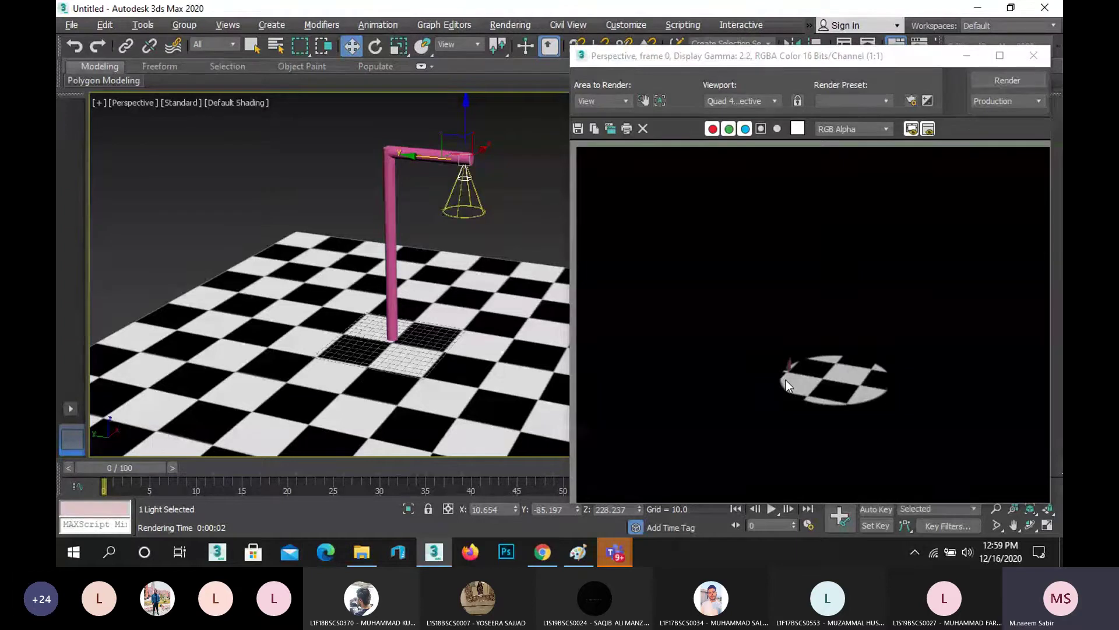
{"action": "left_click", "coordinate": [1034, 56]}
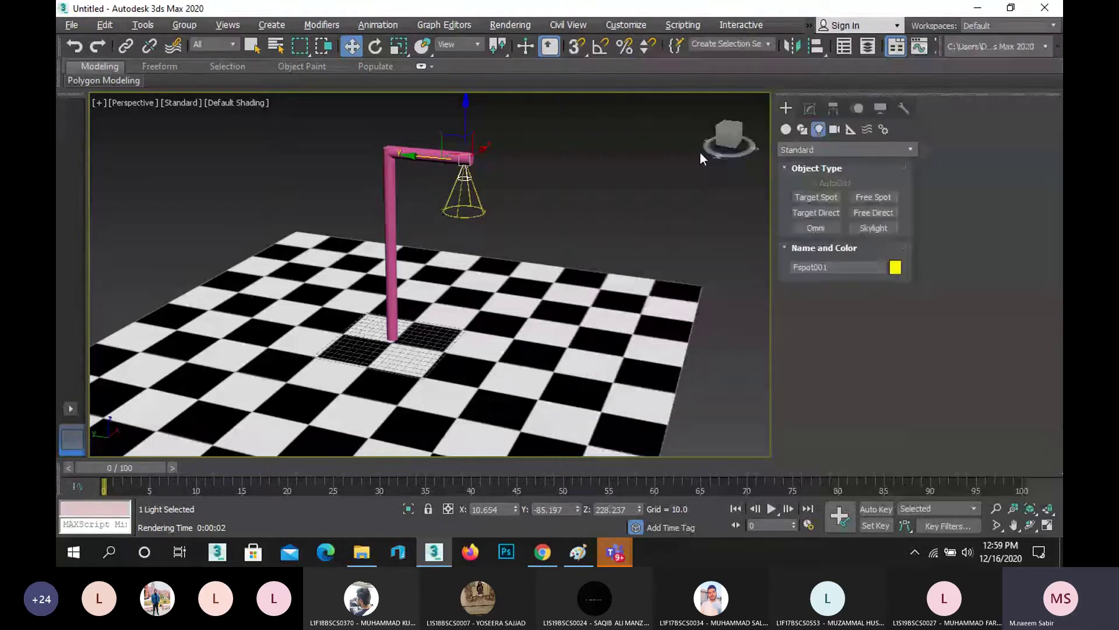
Step: Adjust the free spot's attenuation to near End 43.344, far Start 43.344 and far End 46.116, and deselect the light
{"action": "left_click", "coordinate": [809, 107]}
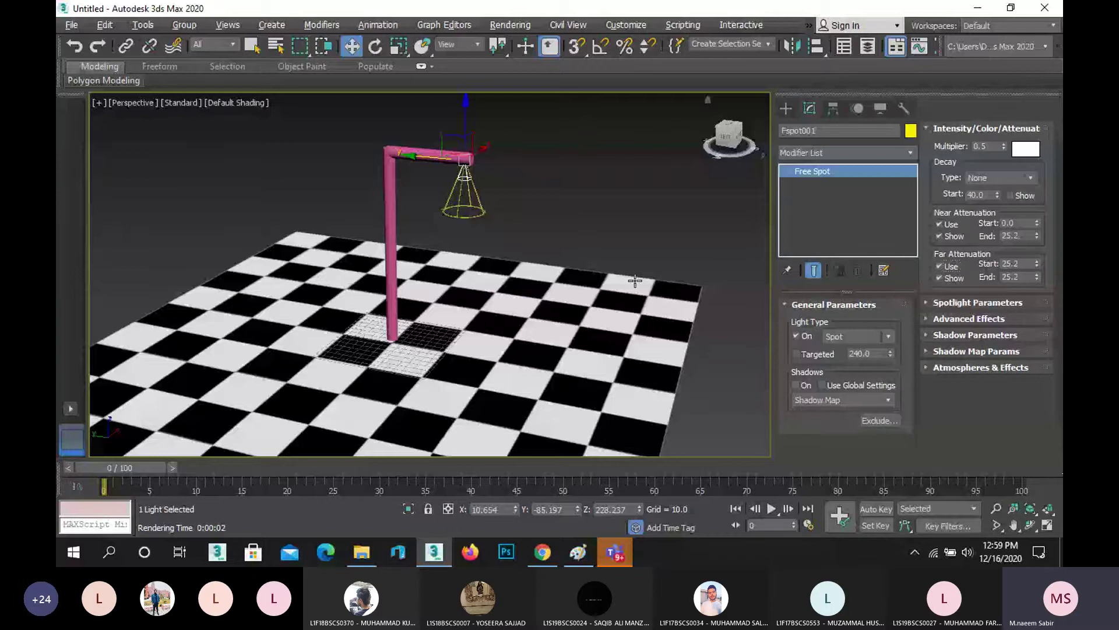
{"action": "scroll", "coordinate": [634, 281], "scroll_direction": "down", "scroll_amount": 3}
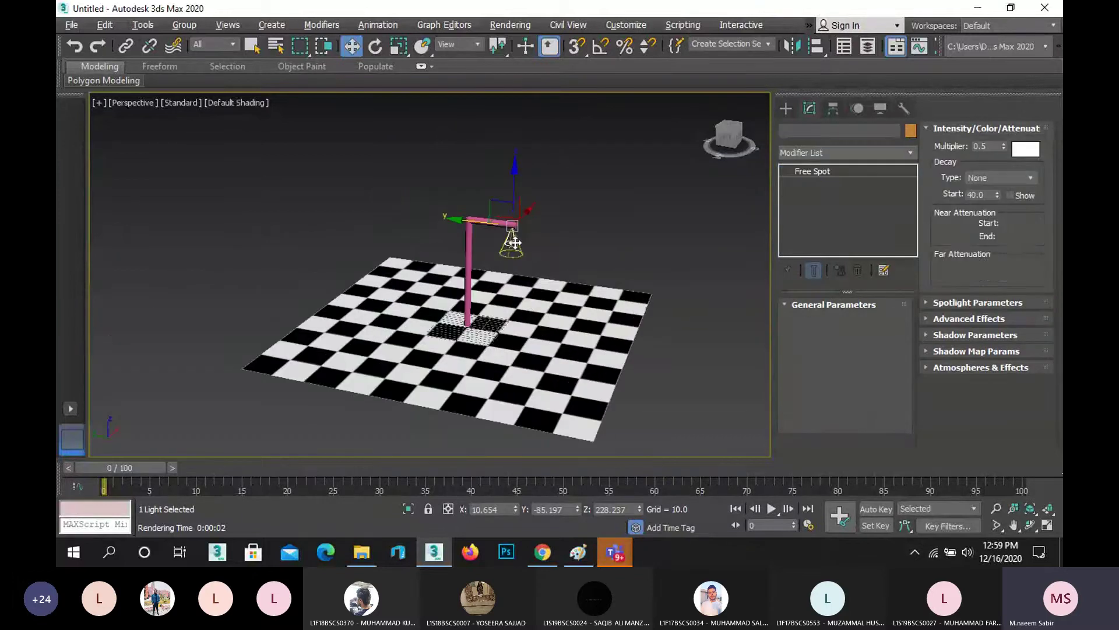
{"action": "left_click_drag", "start_coordinate": [1037, 278], "coordinate": [64, 211]}
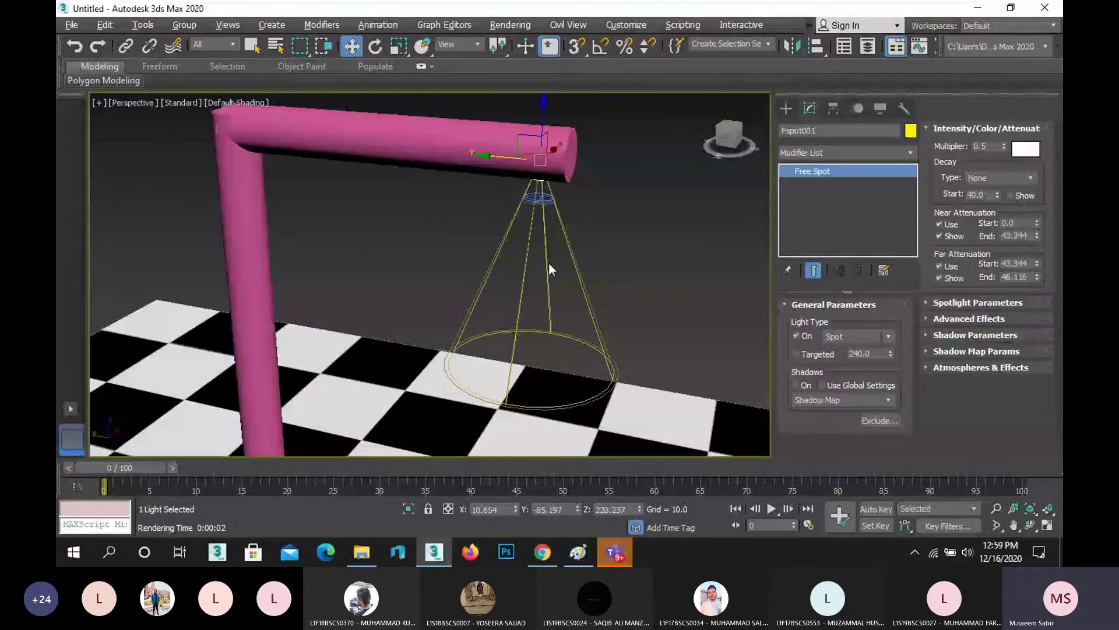
{"action": "middle_click_drag", "start_coordinate": [548, 262], "coordinate": [523, 236]}
{"action": "scroll", "coordinate": [523, 236], "scroll_direction": "down", "scroll_amount": 3}
{"action": "left_click", "coordinate": [609, 202]}
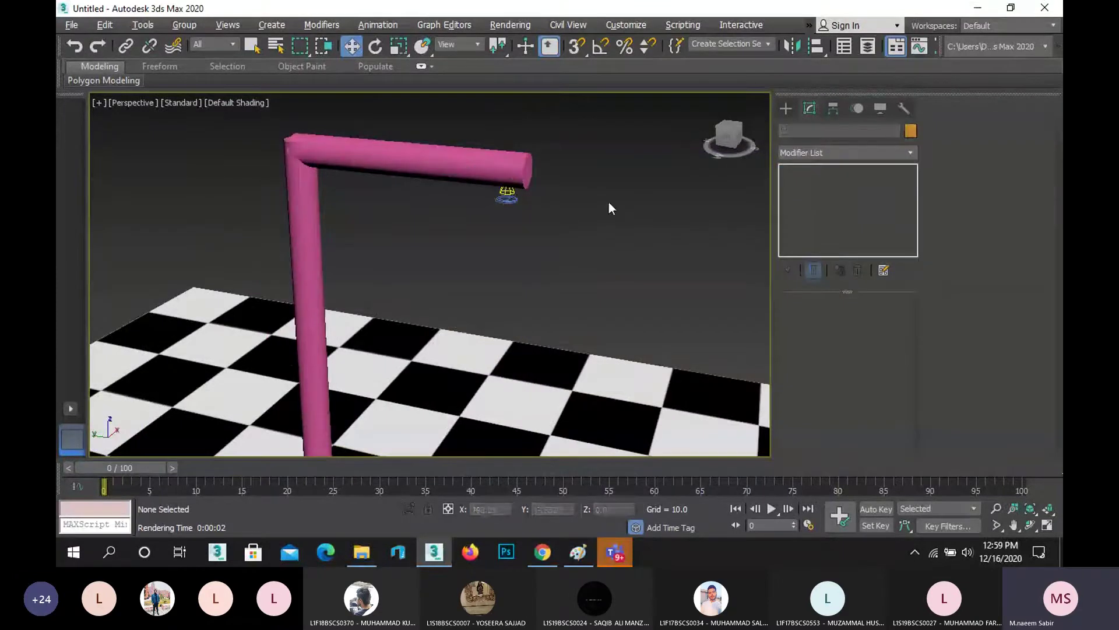
Step: Reselect the free spot under the lamp arm and set its far attenuation End to 300
{"action": "left_click", "coordinate": [507, 193]}
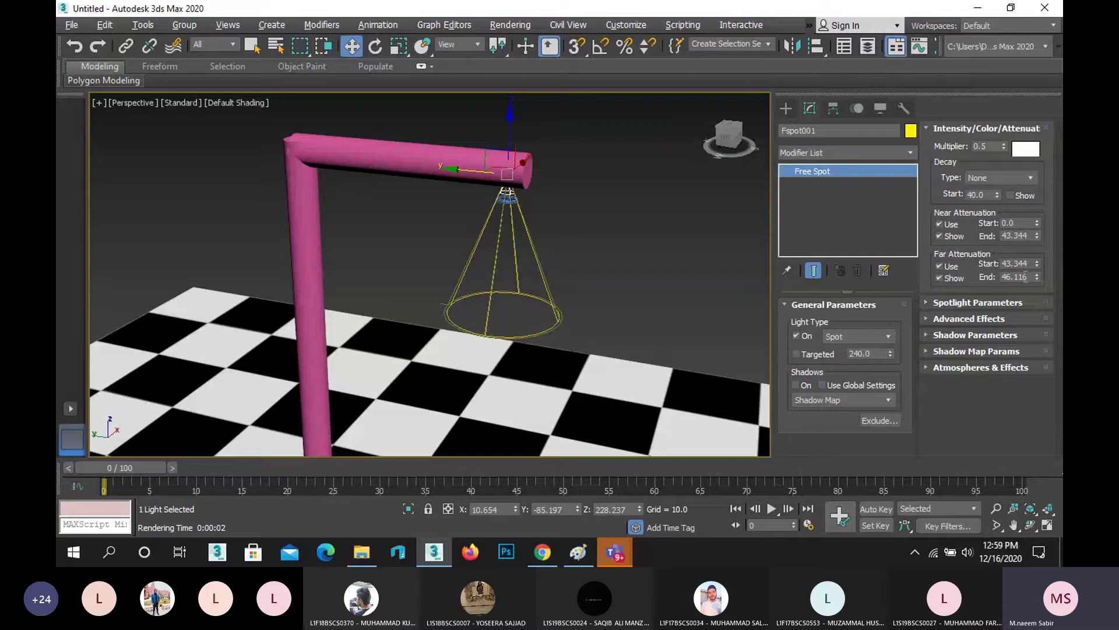
{"action": "left_click_drag", "start_coordinate": [1026, 276], "coordinate": [977, 280]}
{"action": "type", "text": "300"}
{"action": "key", "text": "Return"}
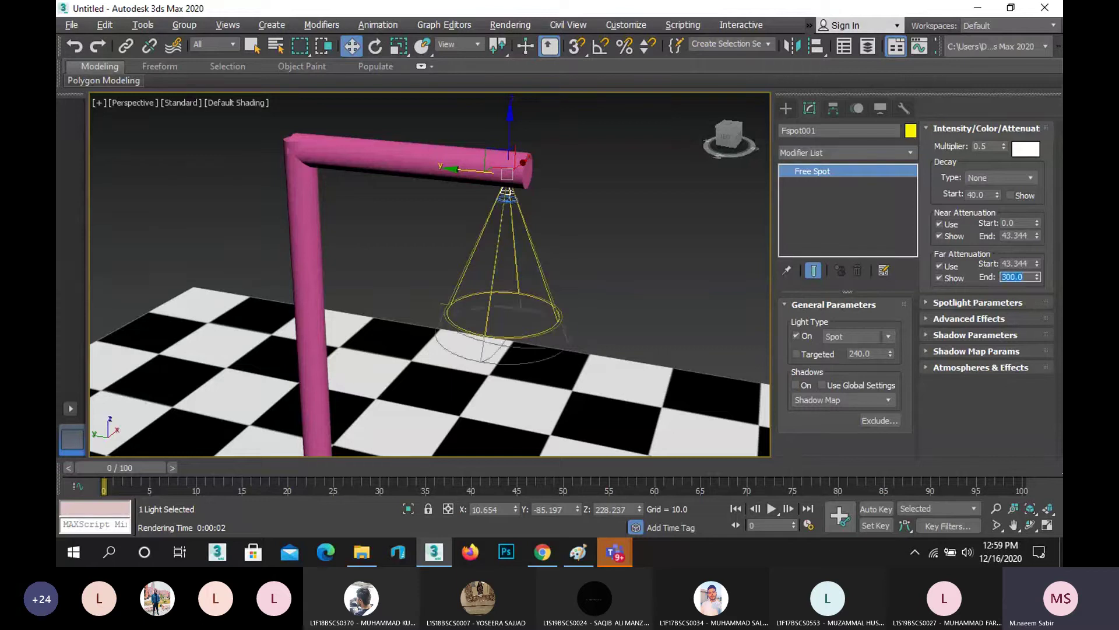
Step: Set the free spot's far attenuation End to 810 and near attenuation Start to 10, test-render the Perspective view and close the frame
{"action": "scroll", "coordinate": [461, 192], "scroll_direction": "down", "scroll_amount": 8}
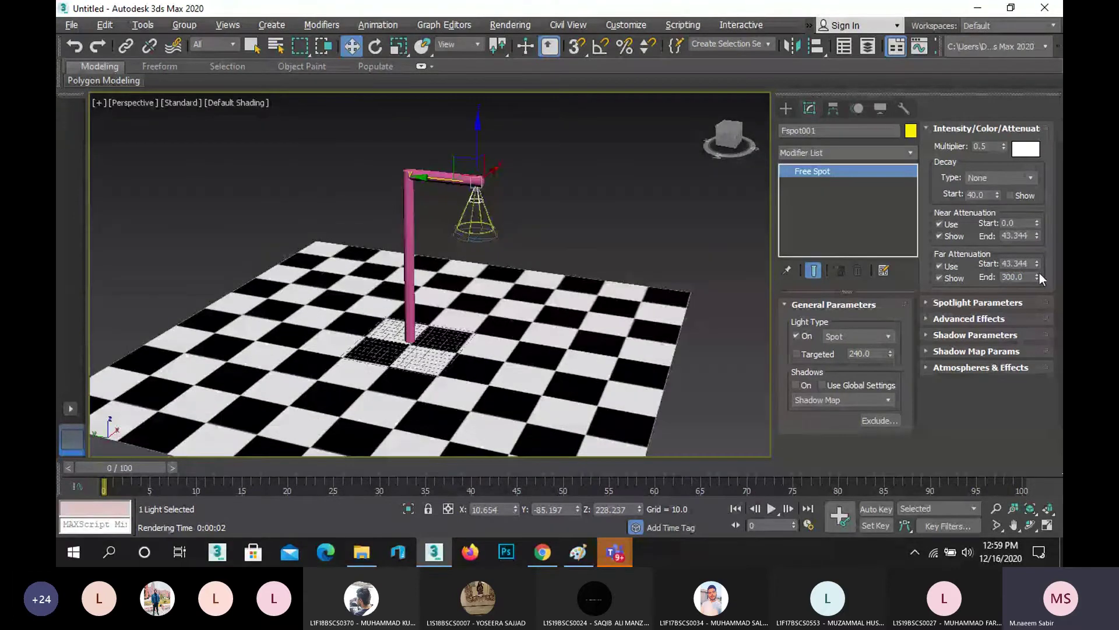
{"action": "left_click_drag", "start_coordinate": [1037, 274], "coordinate": [1058, 158]}
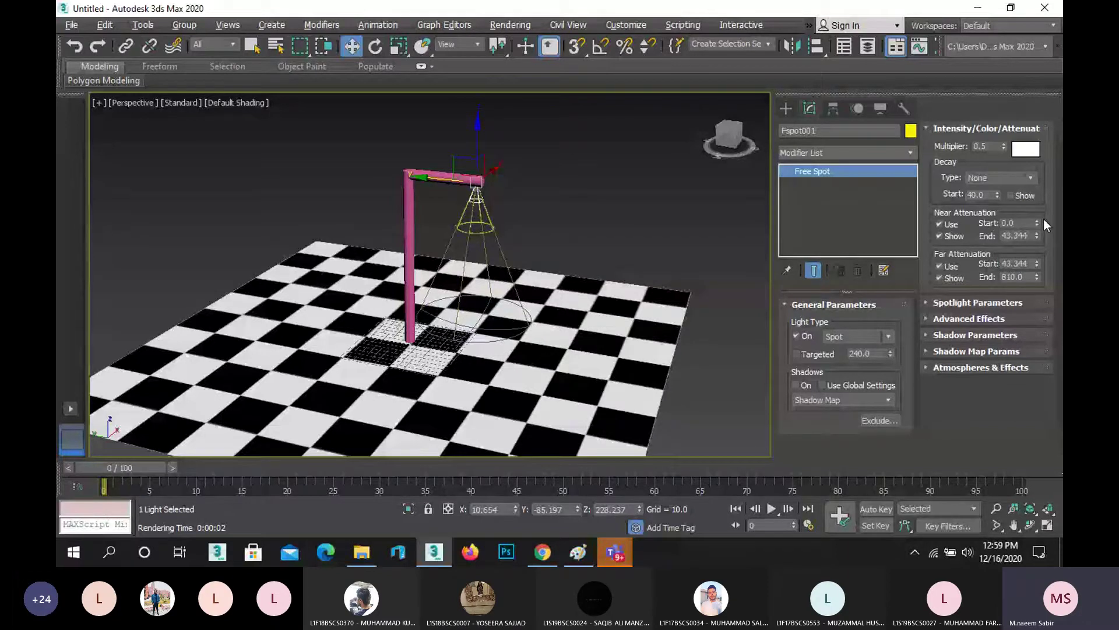
{"action": "left_click", "coordinate": [1019, 222]}
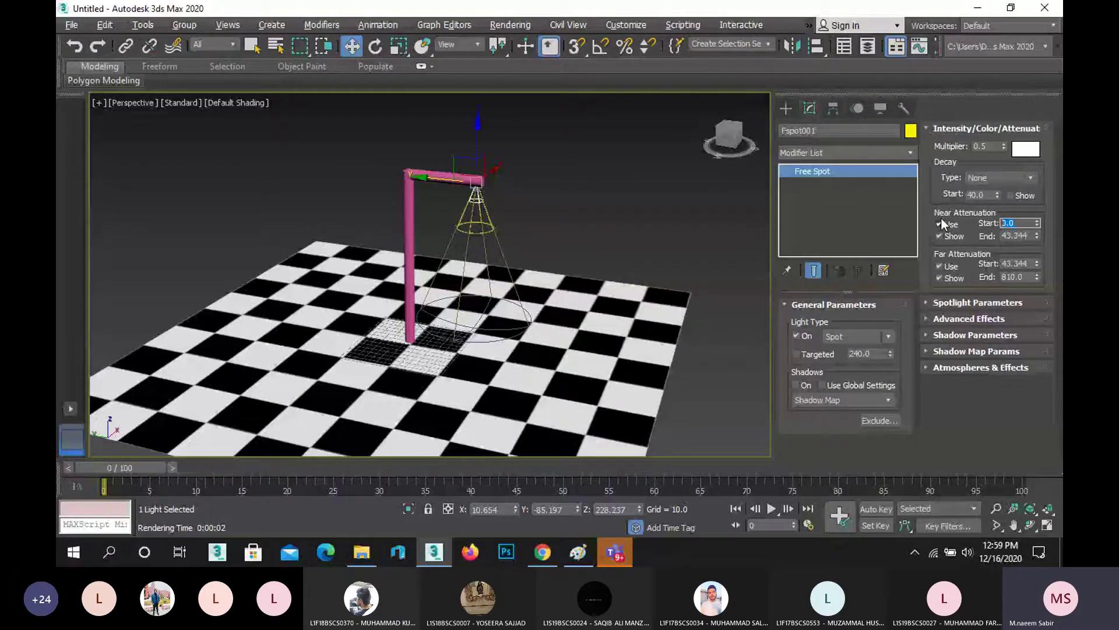
{"action": "type", "text": "10"}
{"action": "key", "text": "Return"}
{"action": "key", "text": "shift+q"}
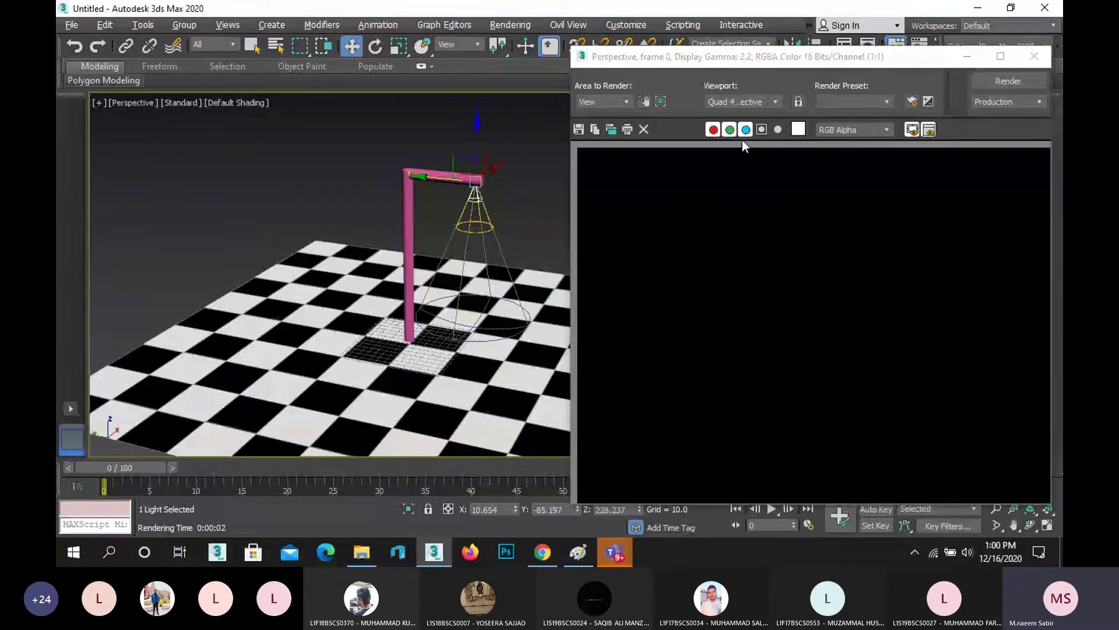
{"action": "left_click", "coordinate": [1033, 57]}
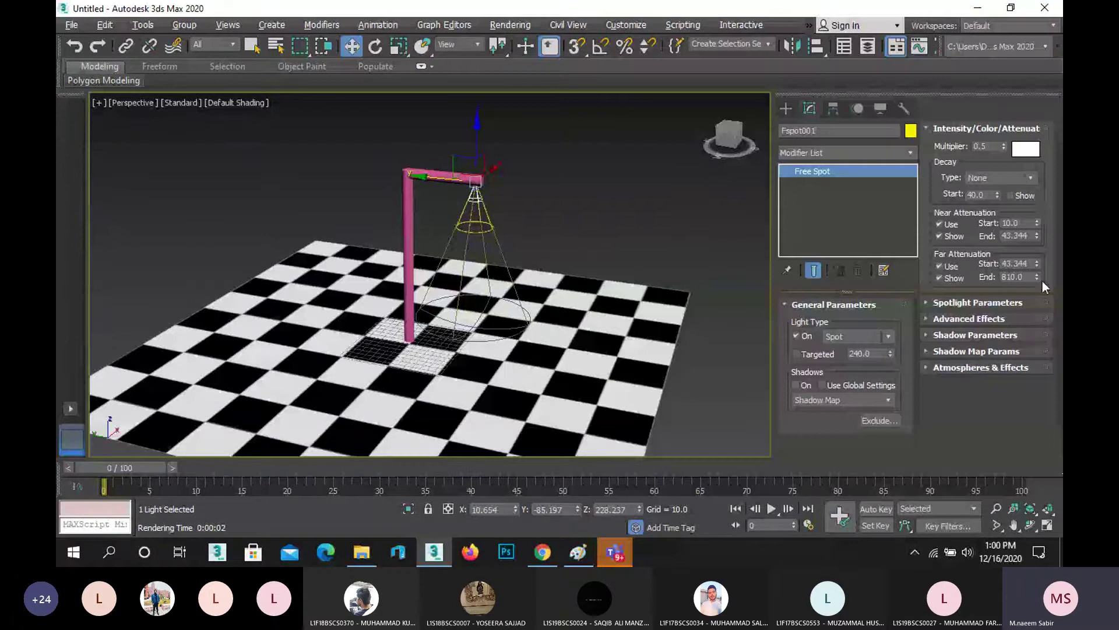
Step: Extend the free spot's far attenuation End to about 1142.1, test-render the Perspective view and close the frame
{"action": "left_click_drag", "start_coordinate": [1037, 277], "coordinate": [1027, 253]}
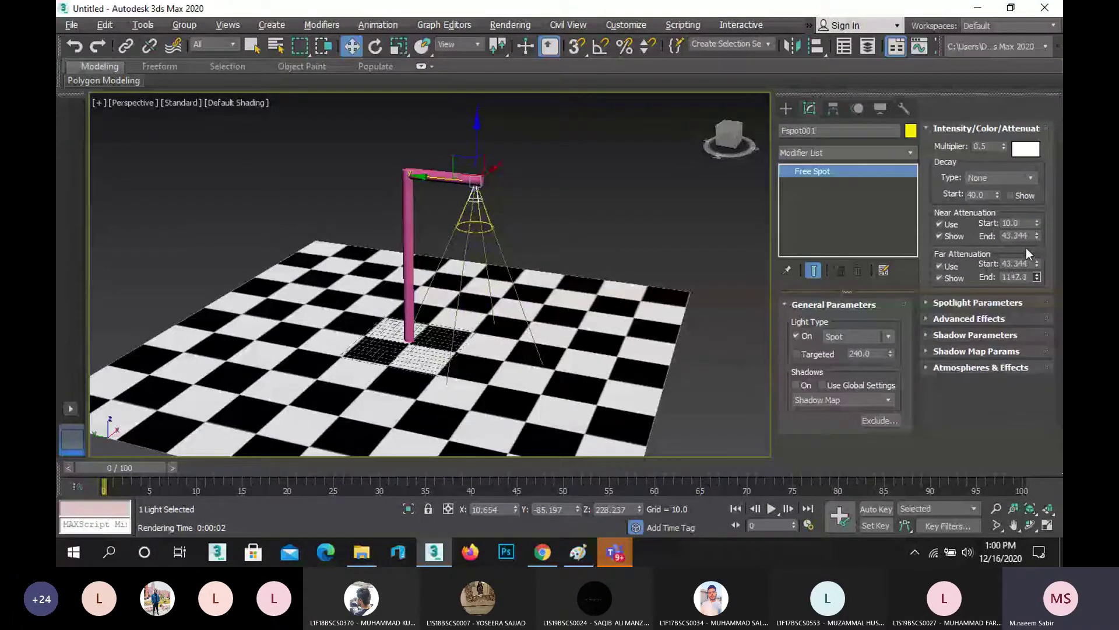
{"action": "key", "text": "shift+q"}
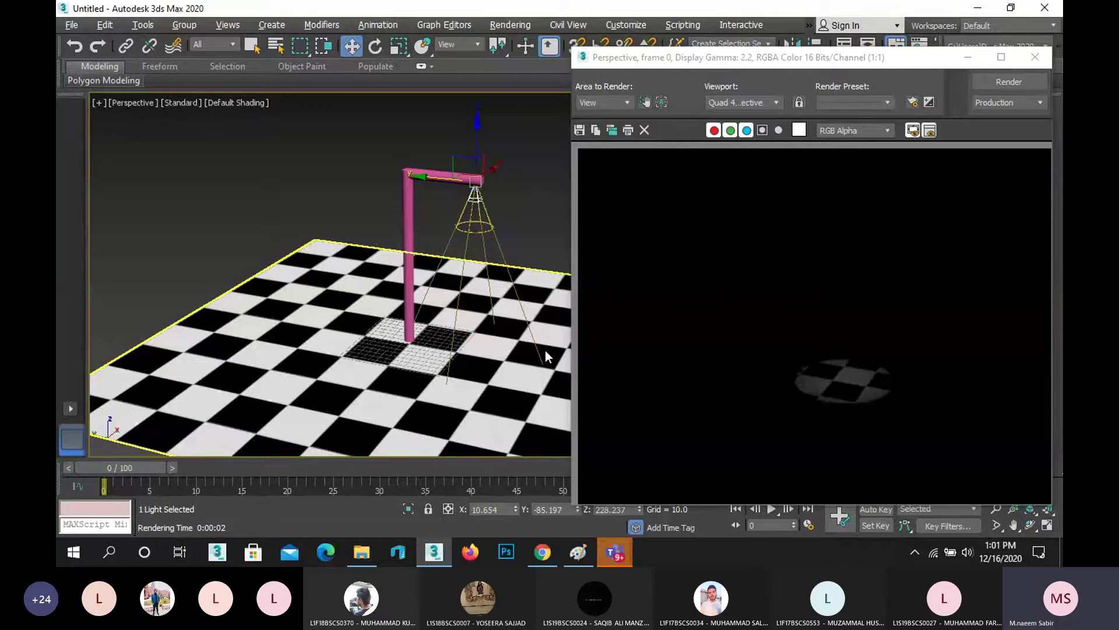
{"action": "left_click", "coordinate": [1036, 58]}
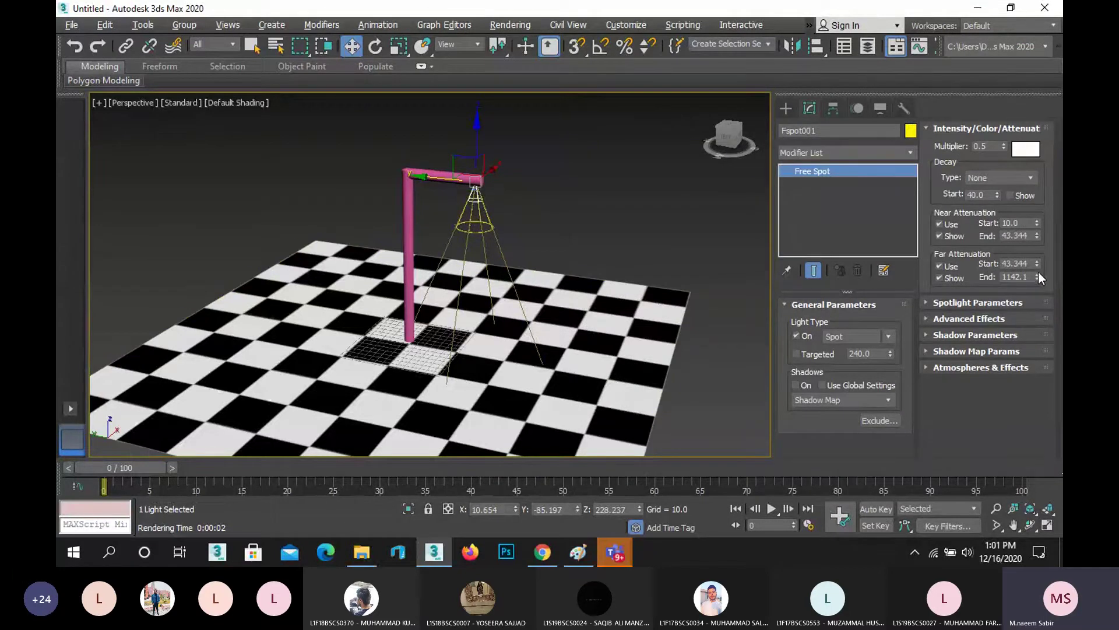
Step: Adjust the free spot's attenuation to near End 790.387, far Start 890.693 and far End about 1690.3, and make a test render
{"action": "left_click_drag", "start_coordinate": [1040, 260], "coordinate": [1039, 215]}
{"action": "left_click_drag", "start_coordinate": [1038, 277], "coordinate": [1030, 192]}
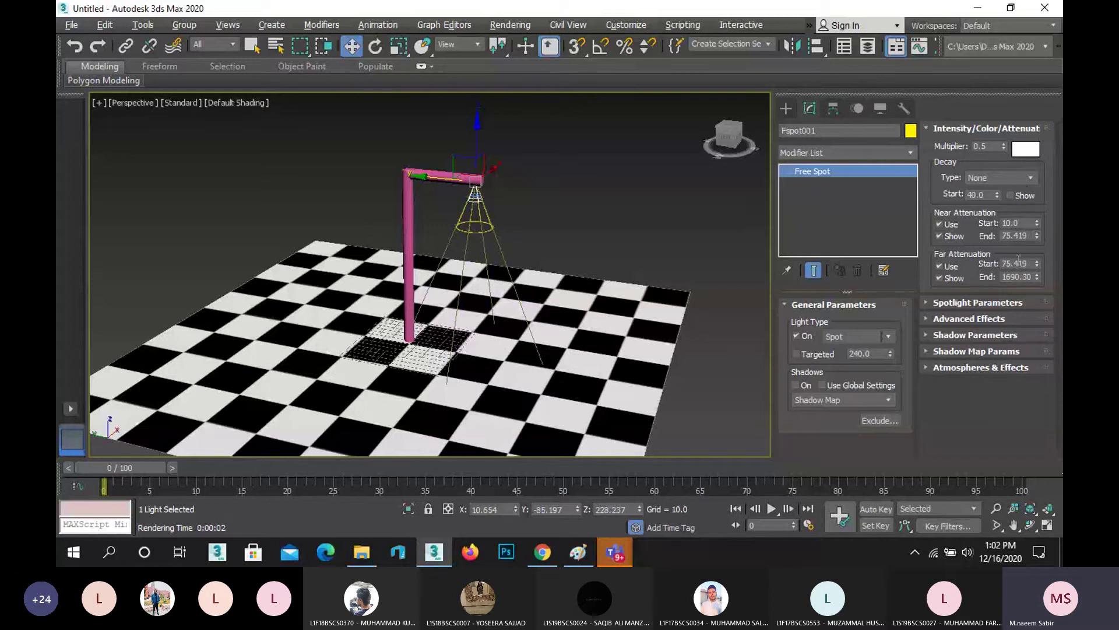
{"action": "left_click_drag", "start_coordinate": [1038, 236], "coordinate": [1040, 510]}
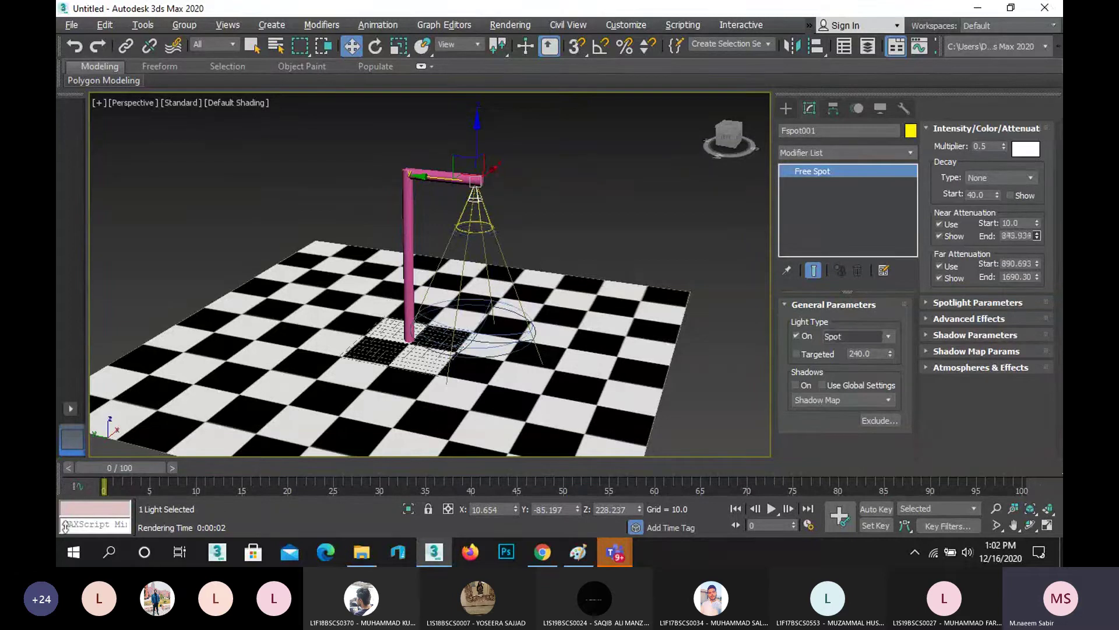
{"action": "left_click_drag", "start_coordinate": [66, 531], "coordinate": [57, 193]}
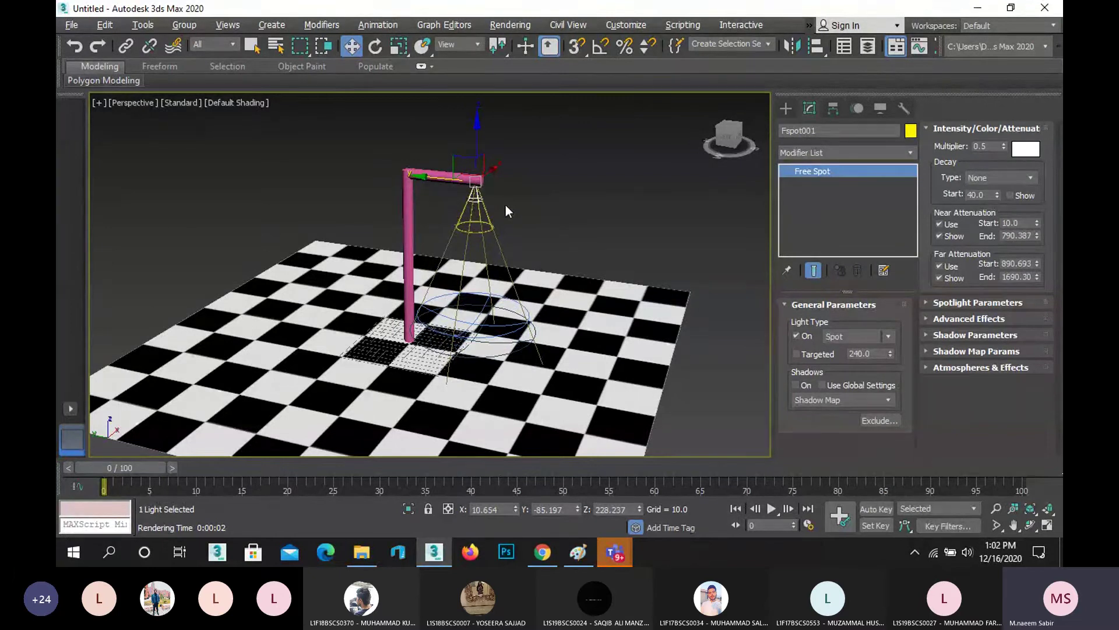
{"action": "key", "text": "shift+q"}
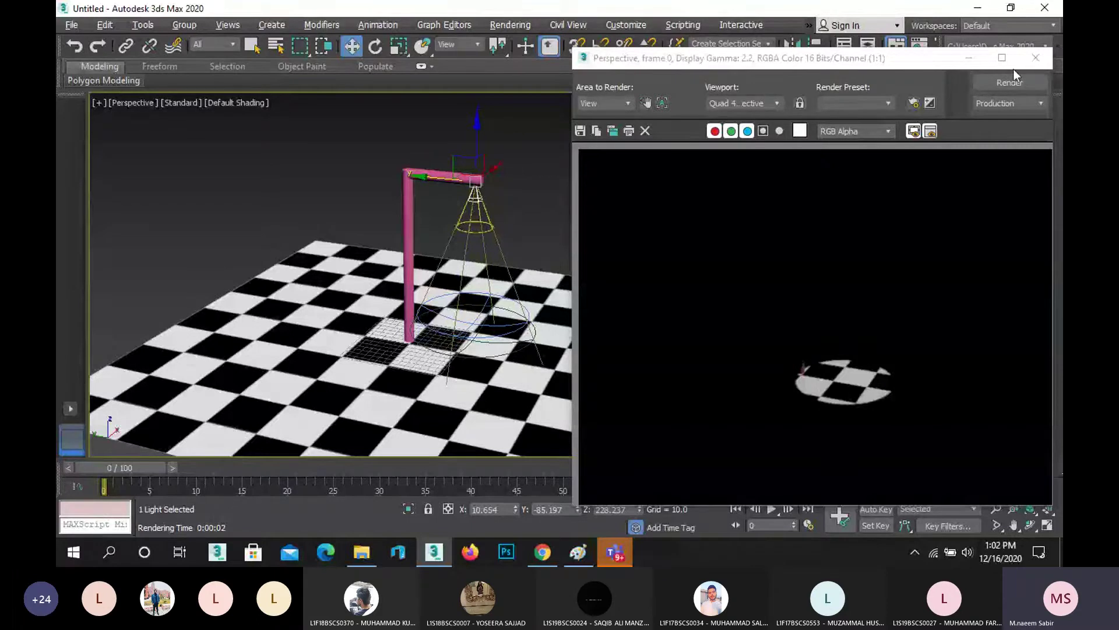
{"action": "left_click", "coordinate": [1036, 57]}
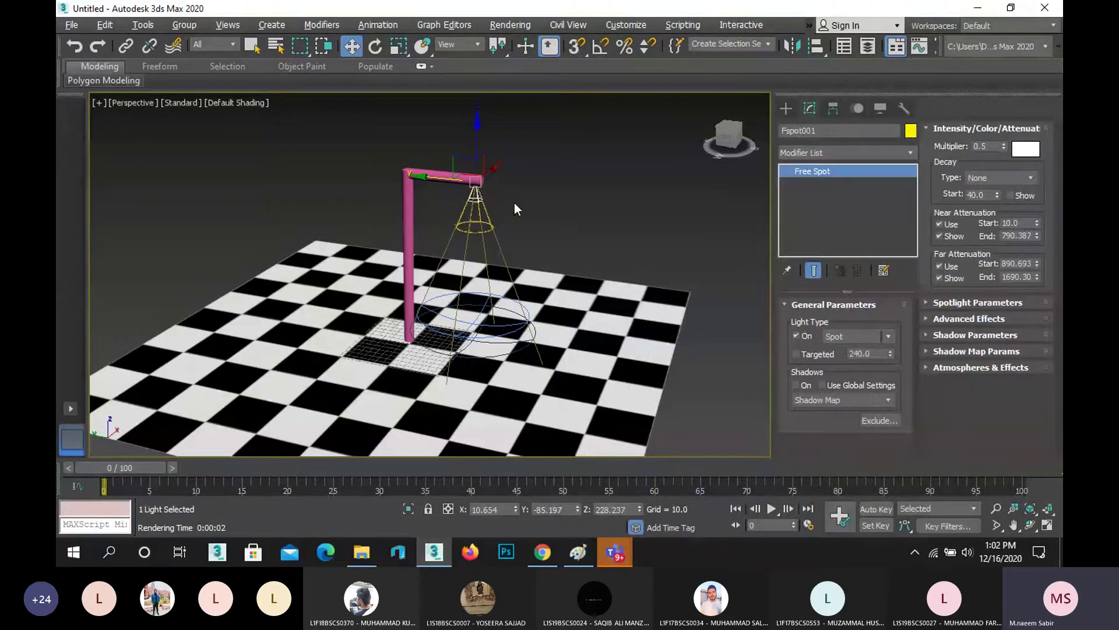
{"action": "scroll", "coordinate": [514, 203], "scroll_direction": "down", "scroll_amount": 3}
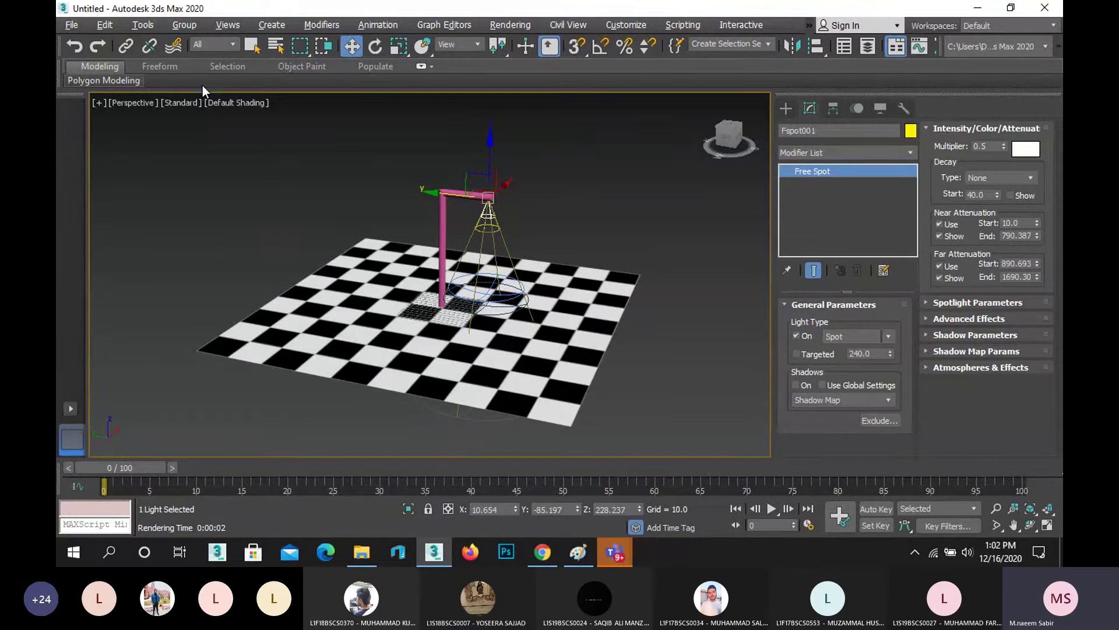
{"action": "left_click", "coordinate": [64, 24]}
{"action": "mouse_move", "coordinate": [151, 104]}
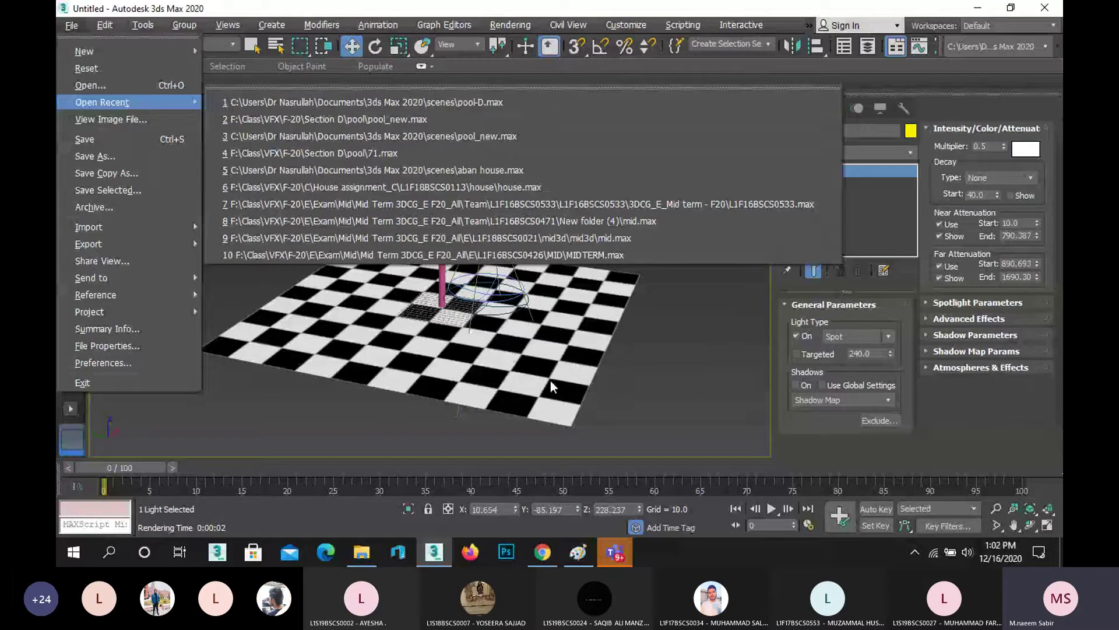
{"action": "key", "text": "Escape"}
{"action": "key", "text": "Escape"}
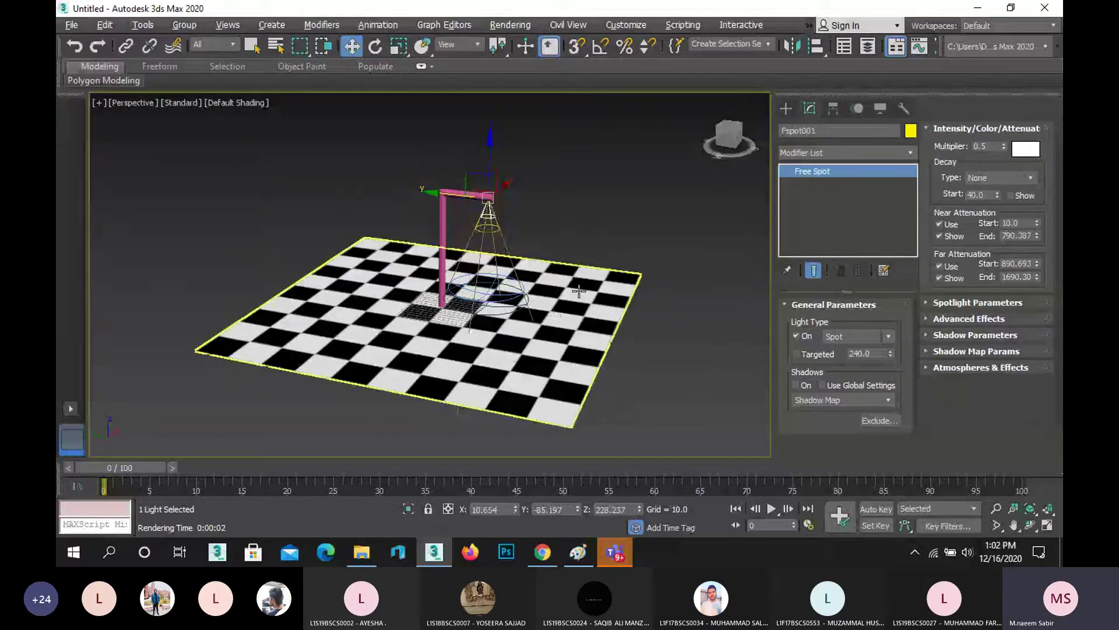
Step: Set the free spot's near attenuation End to 500 and its far attenuation Start and End to 800
{"action": "scroll", "coordinate": [475, 271], "scroll_direction": "up", "scroll_amount": 3}
{"action": "middle_click_drag", "start_coordinate": [467, 268], "coordinate": [451, 267]}
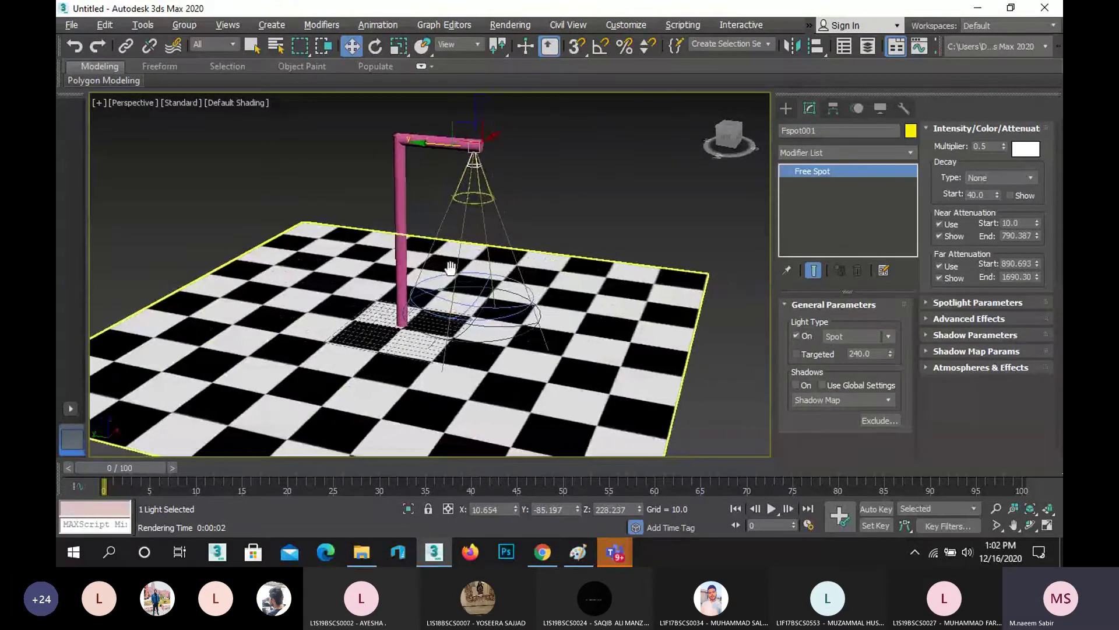
{"action": "double_click", "coordinate": [1016, 234]}
{"action": "type", "text": "500"}
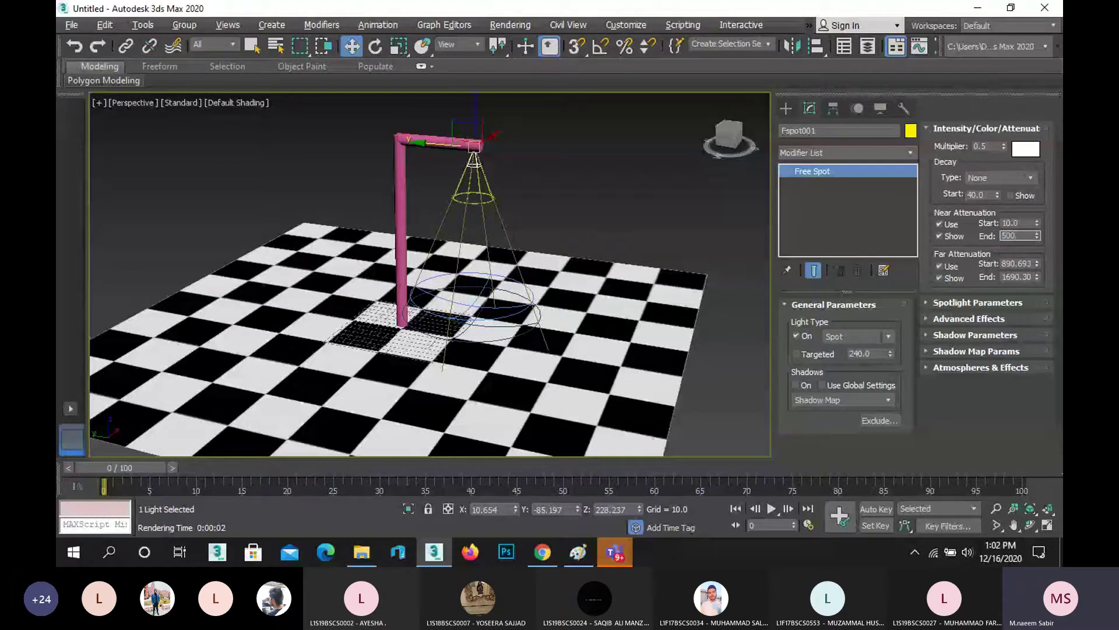
{"action": "key", "text": "Return"}
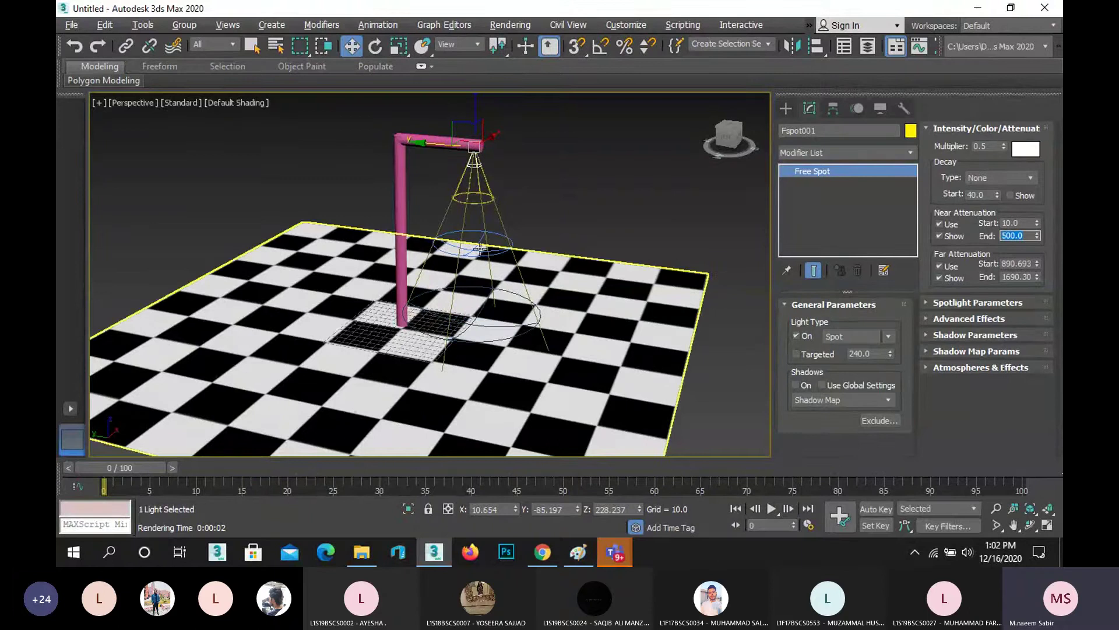
{"action": "double_click", "coordinate": [1022, 277]}
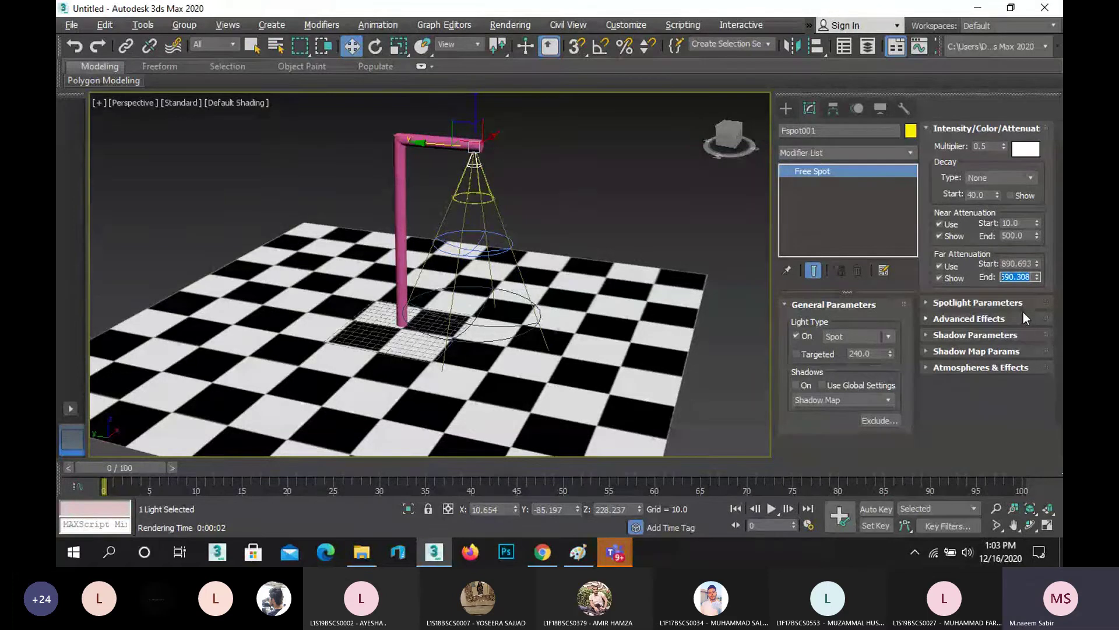
{"action": "type", "text": "800"}
{"action": "key", "text": "Return"}
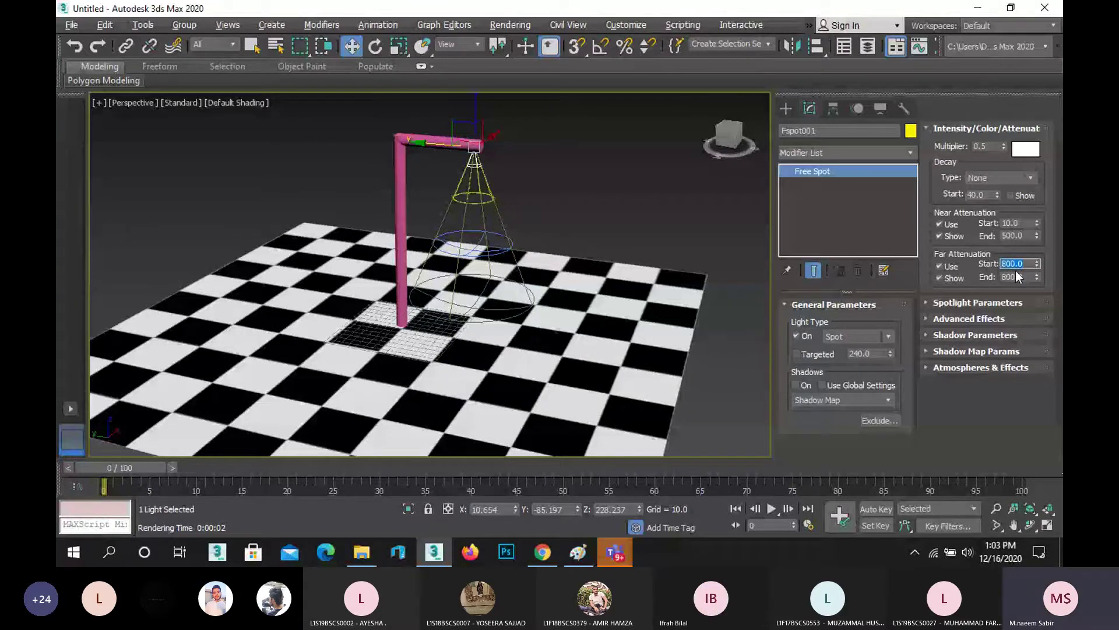
Step: Switch to Chrome, look back through the class attendance list in the UCP portal and reload the page
{"action": "mouse_move", "coordinate": [542, 557]}
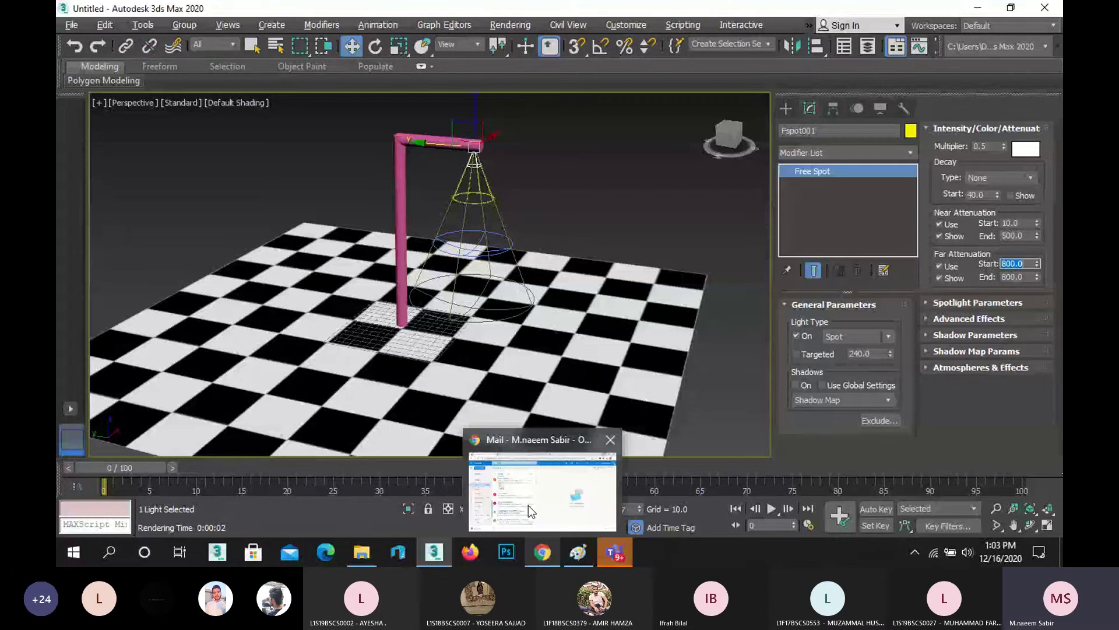
{"action": "left_click", "coordinate": [528, 505]}
{"action": "key", "text": "ctrl+Tab"}
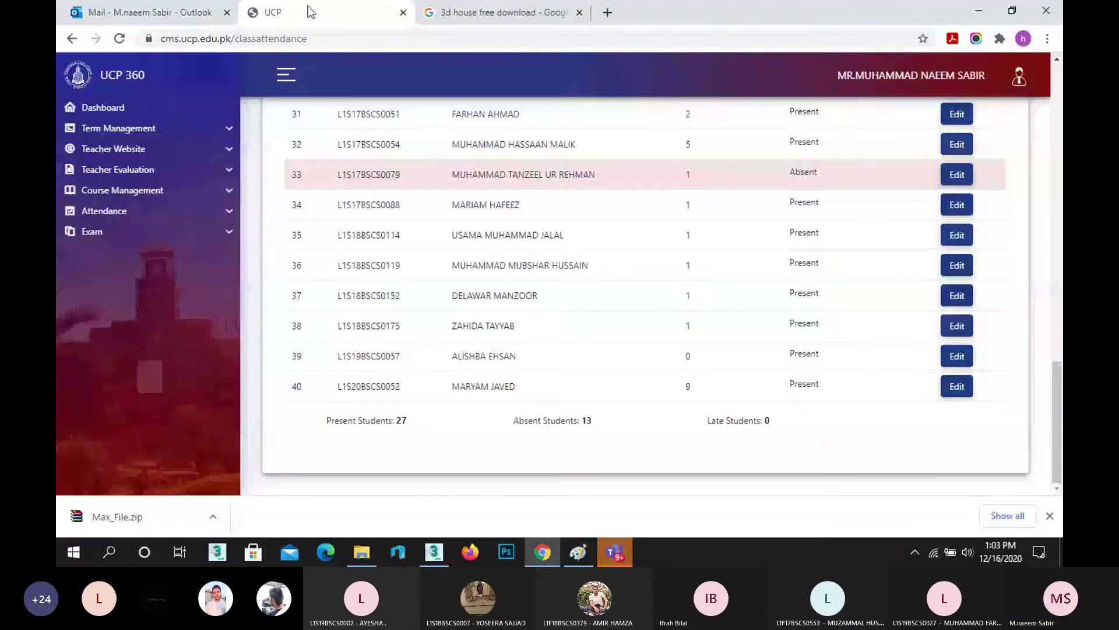
{"action": "scroll", "coordinate": [401, 279], "scroll_direction": "up", "scroll_amount": 6}
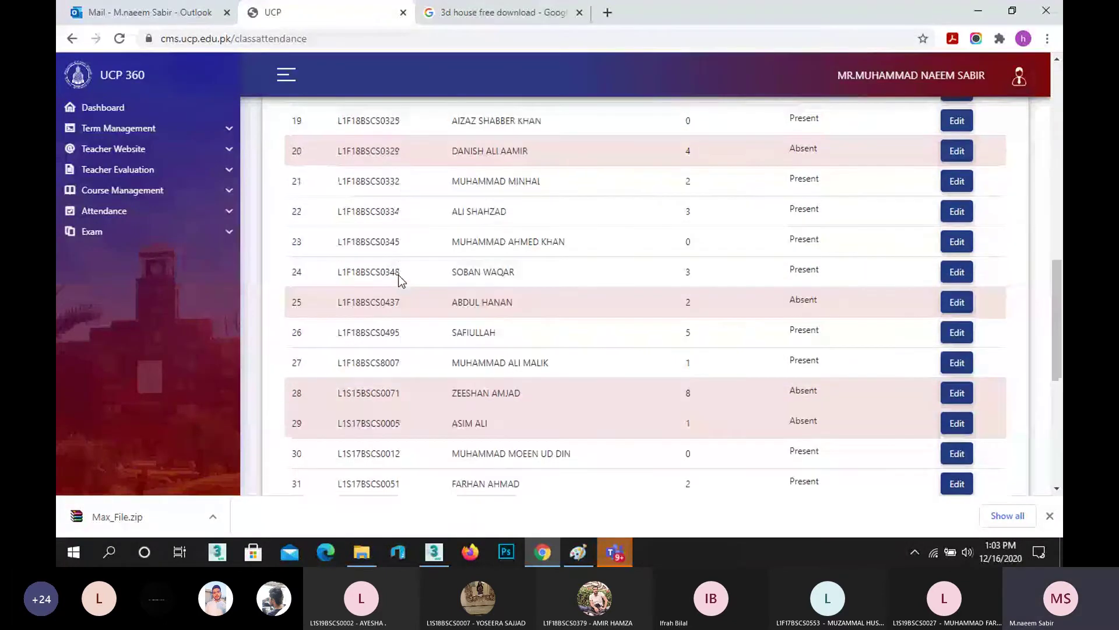
{"action": "scroll", "coordinate": [401, 280], "scroll_direction": "up", "scroll_amount": 6}
{"action": "left_click", "coordinate": [127, 212]}
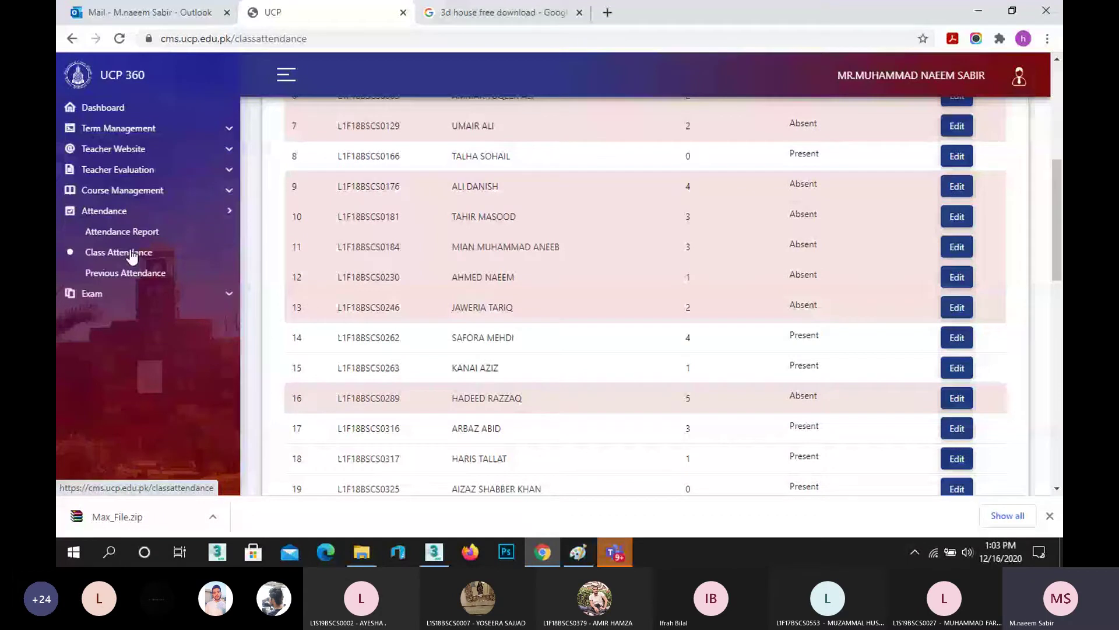
{"action": "left_click", "coordinate": [121, 40]}
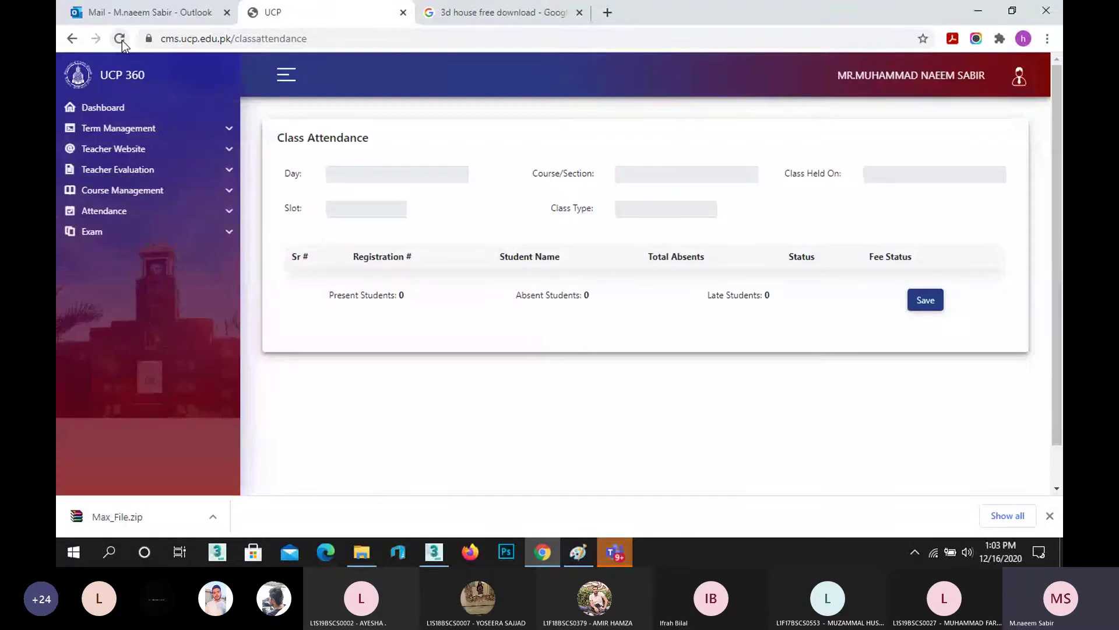
Step: Open the Class Attendance sheet for 3D Computer Graphics (C) and look through the student list
{"action": "left_click", "coordinate": [138, 212]}
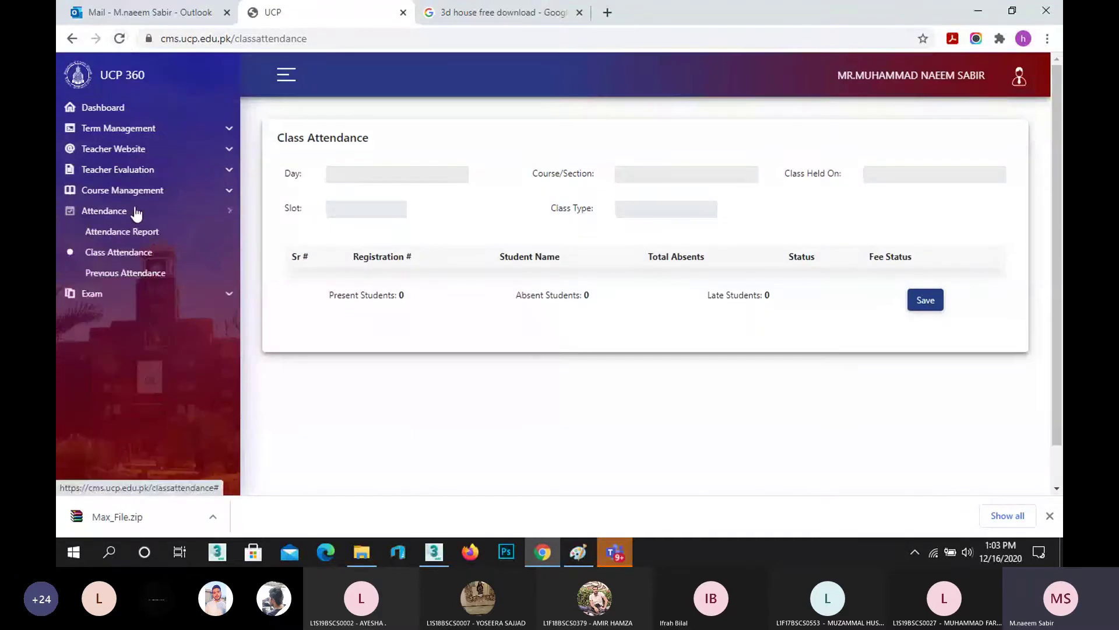
{"action": "left_click", "coordinate": [130, 233]}
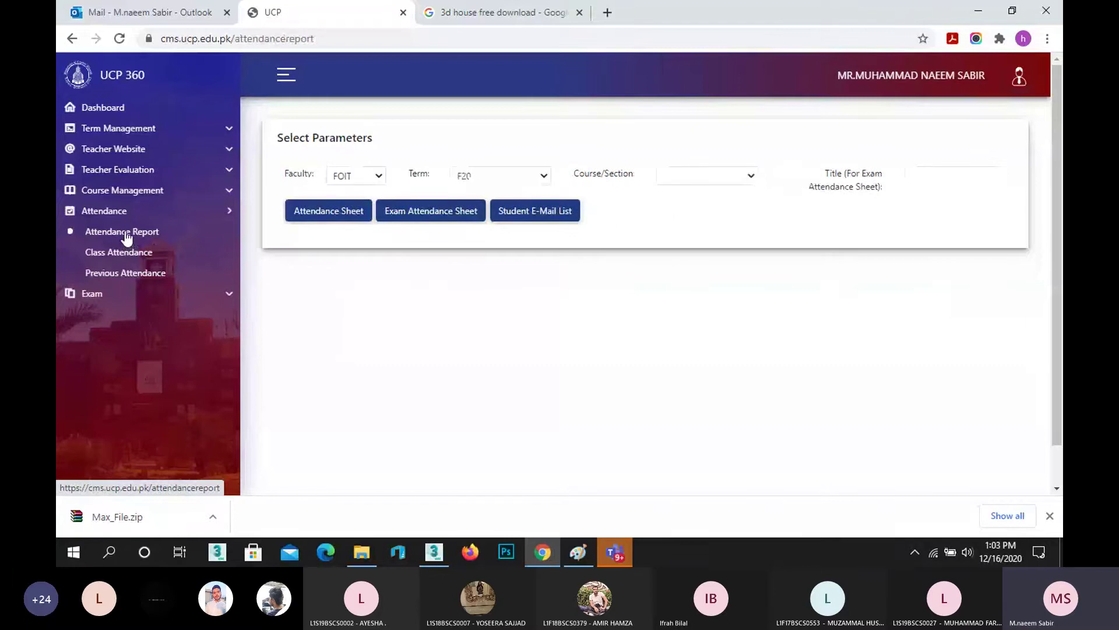
{"action": "left_click", "coordinate": [138, 254]}
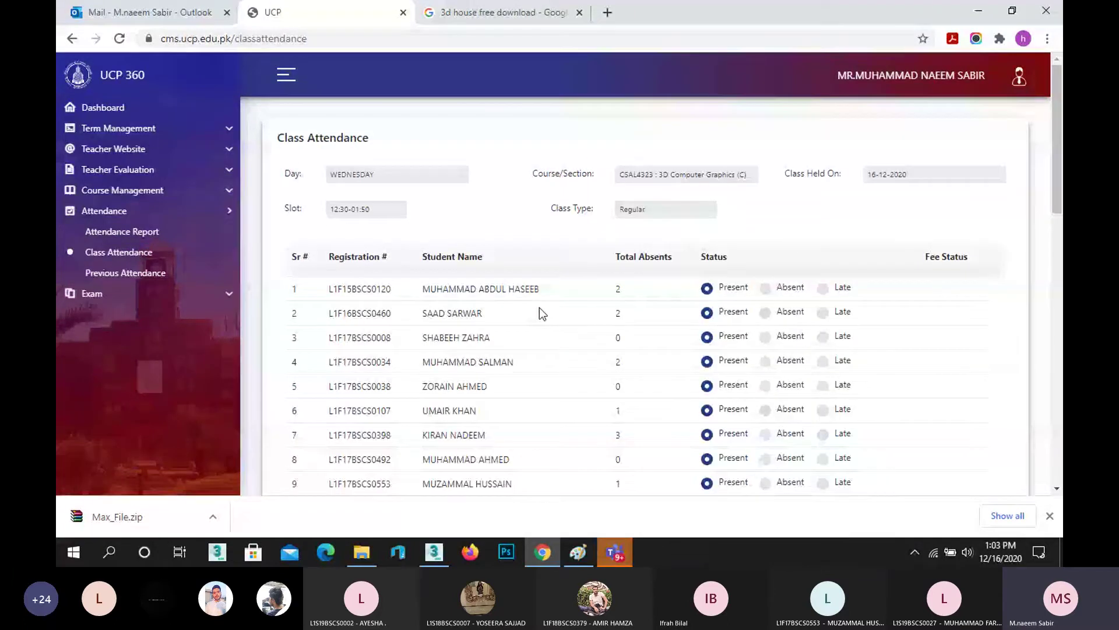
{"action": "scroll", "coordinate": [539, 307], "scroll_direction": "down", "scroll_amount": 9}
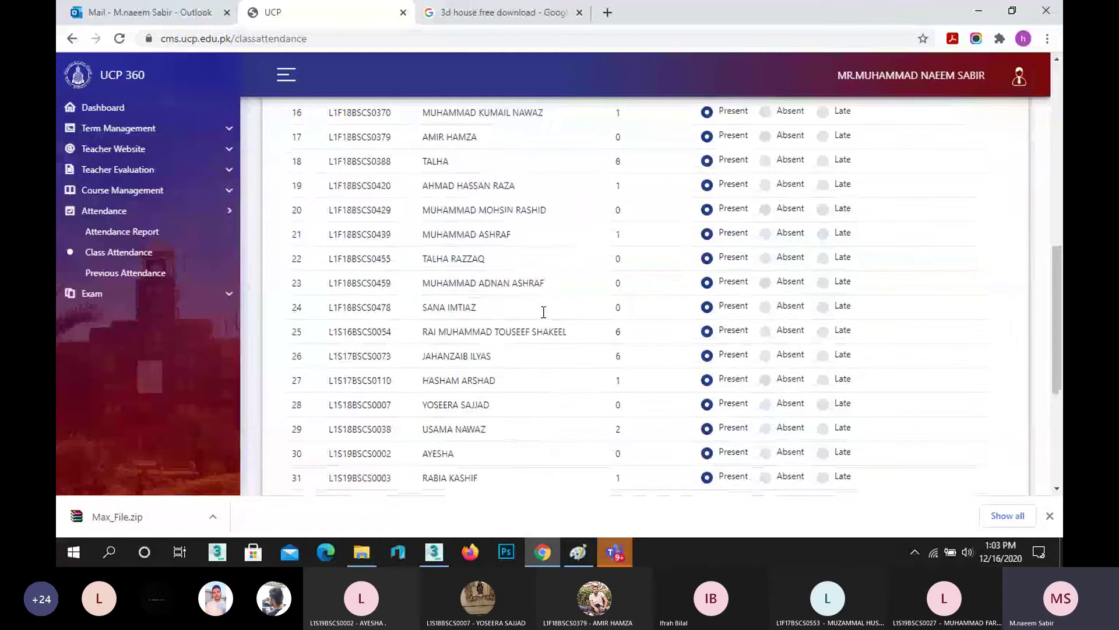
{"action": "scroll", "coordinate": [543, 312], "scroll_direction": "up", "scroll_amount": 4}
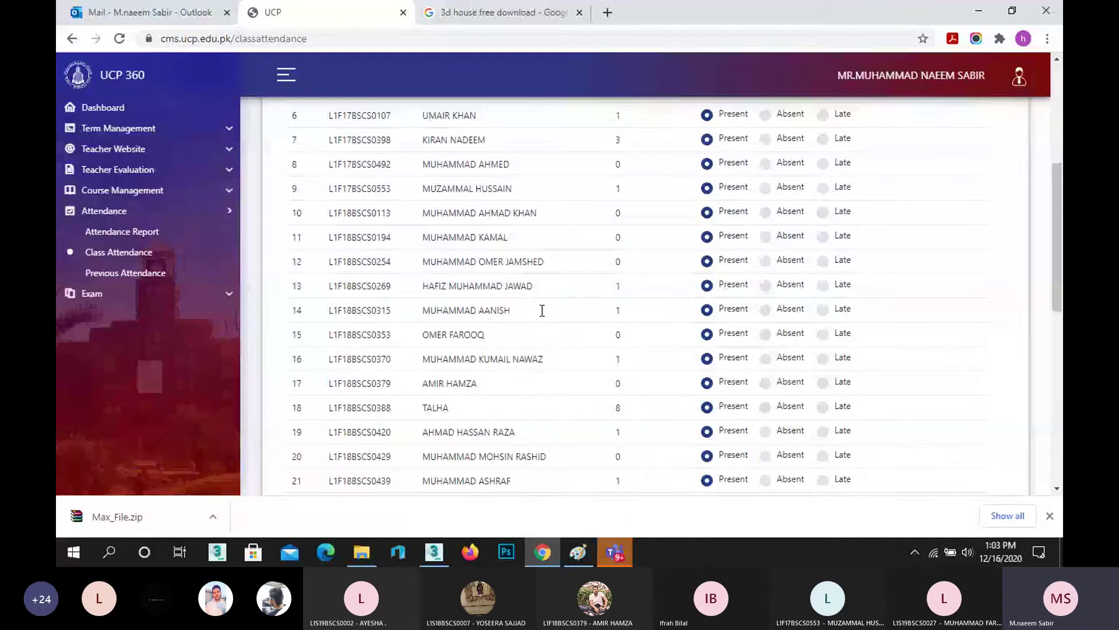
{"action": "scroll", "coordinate": [542, 312], "scroll_direction": "up", "scroll_amount": 4}
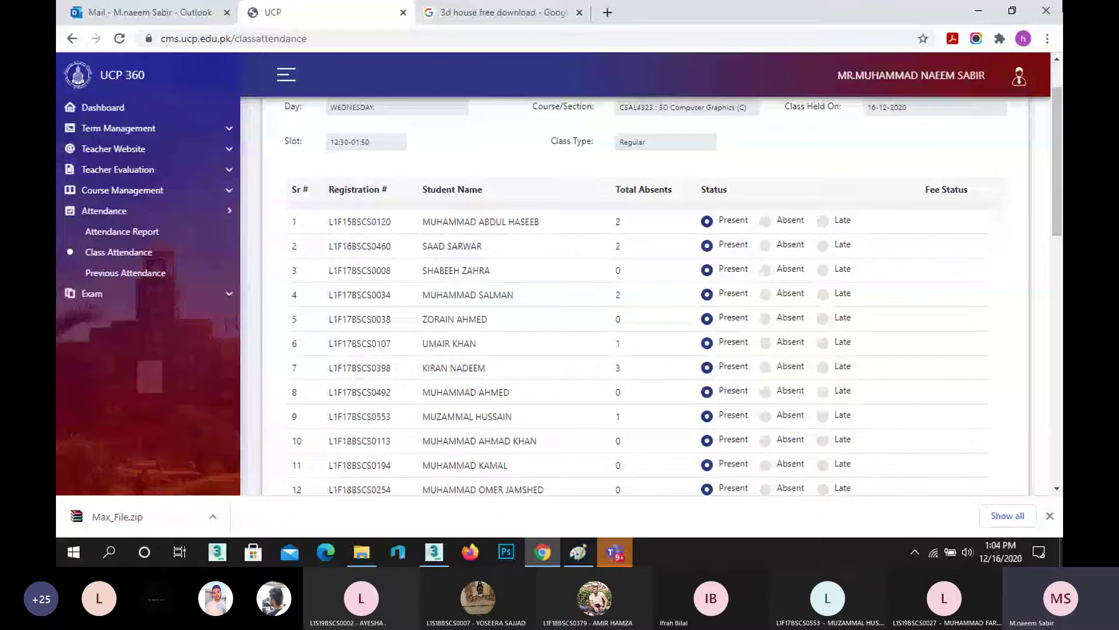
Step: Switch back to 3ds Max, deselect the free spot and render the Perspective view with the new attenuation
{"action": "key", "text": "alt+Tab"}
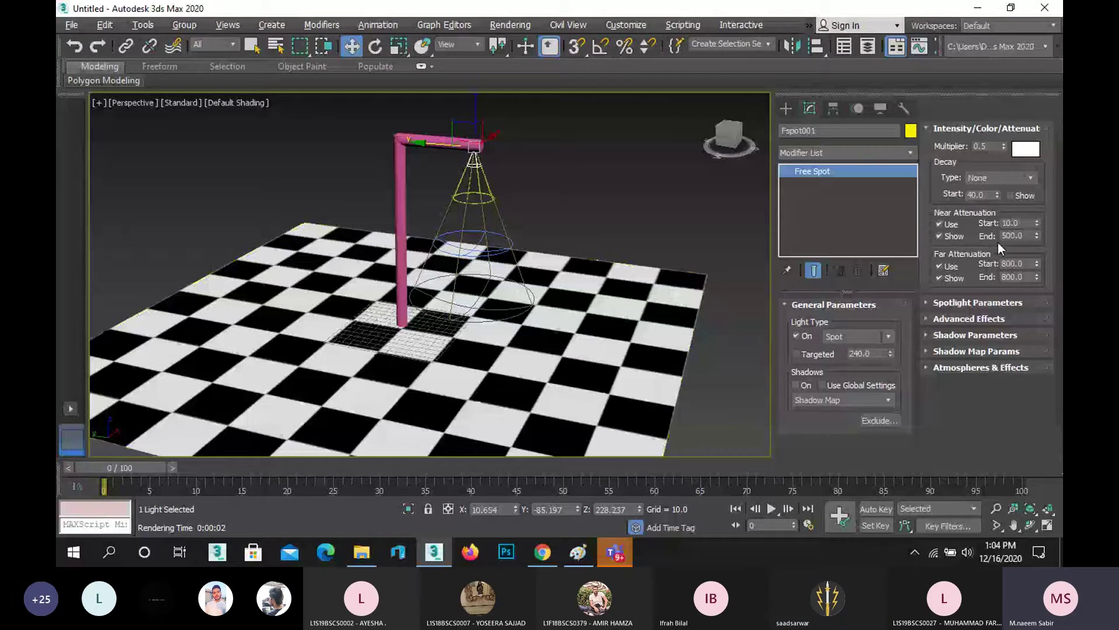
{"action": "left_click", "coordinate": [1014, 235]}
{"action": "left_click", "coordinate": [617, 180]}
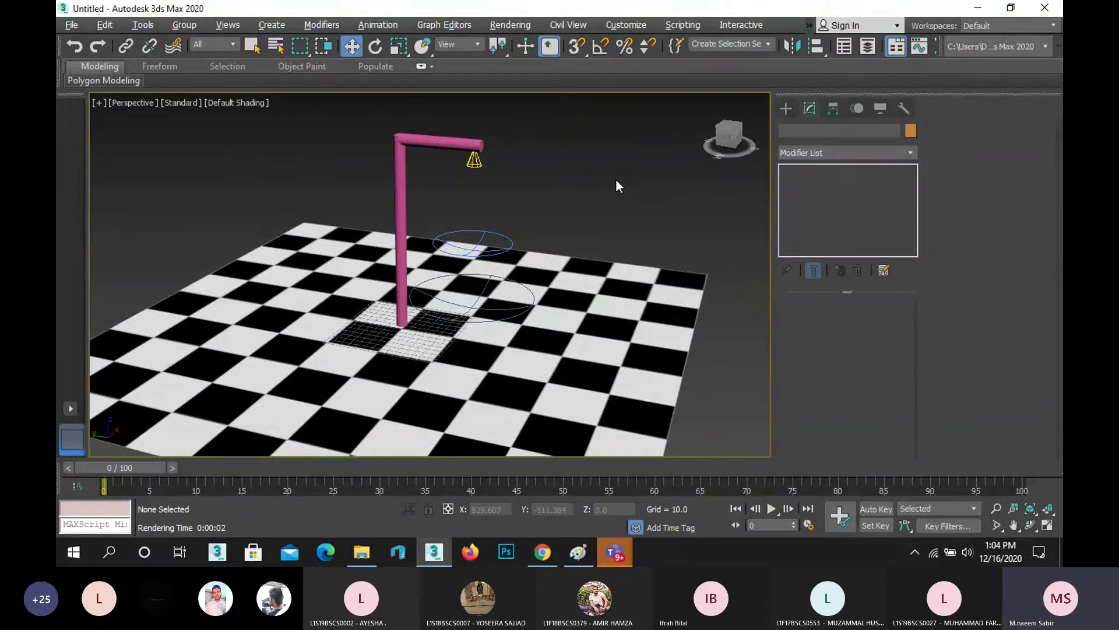
{"action": "key", "text": "shift+q"}
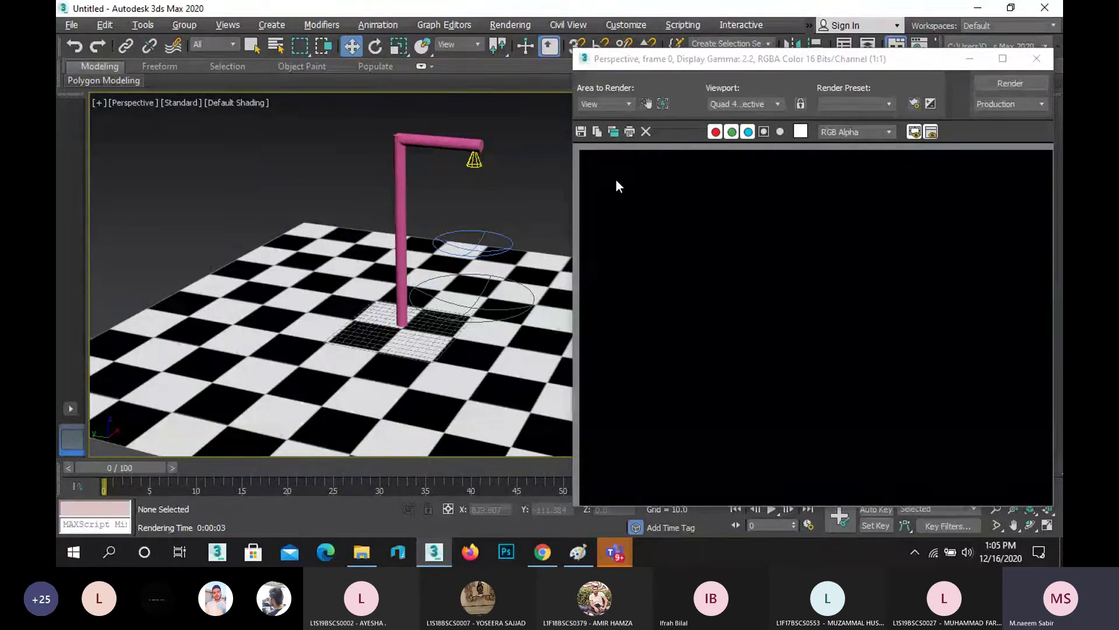
Step: Leave the render and examine the free spot's attenuation ranges against the checkered ground plane from a low side view
{"action": "left_click", "coordinate": [972, 536]}
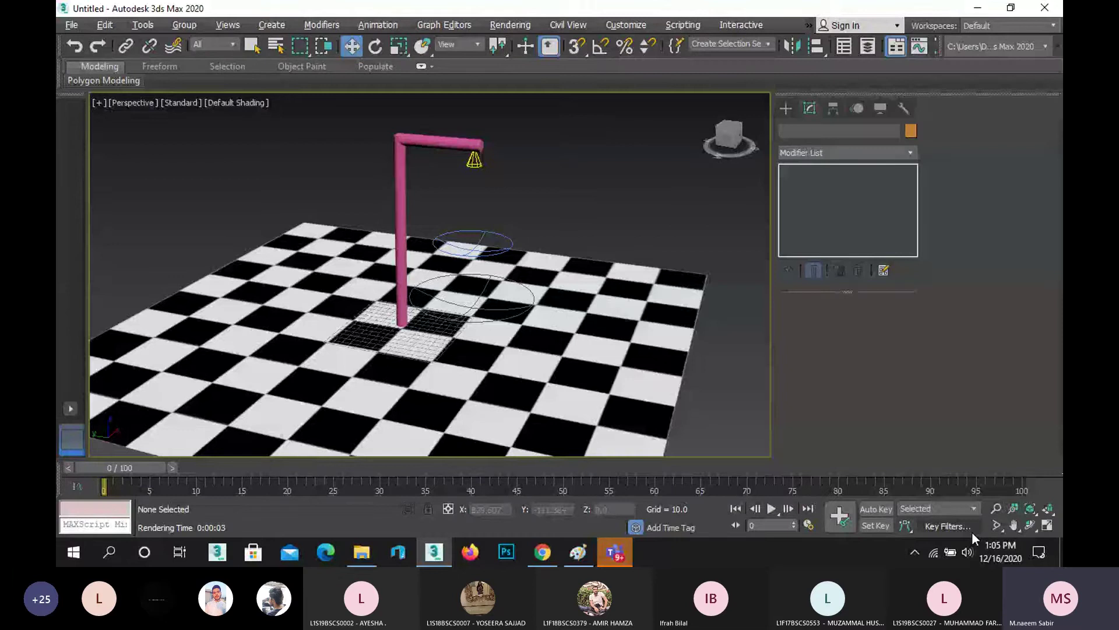
{"action": "left_click", "coordinate": [1031, 525]}
{"action": "left_click_drag", "start_coordinate": [475, 285], "coordinate": [484, 267]}
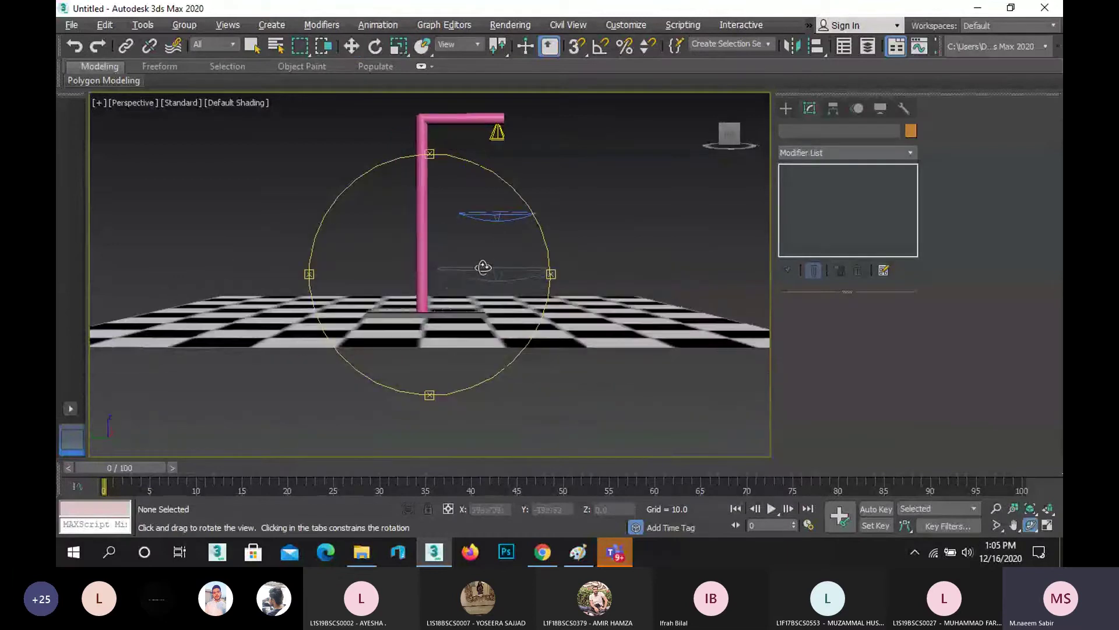
{"action": "key", "text": "w"}
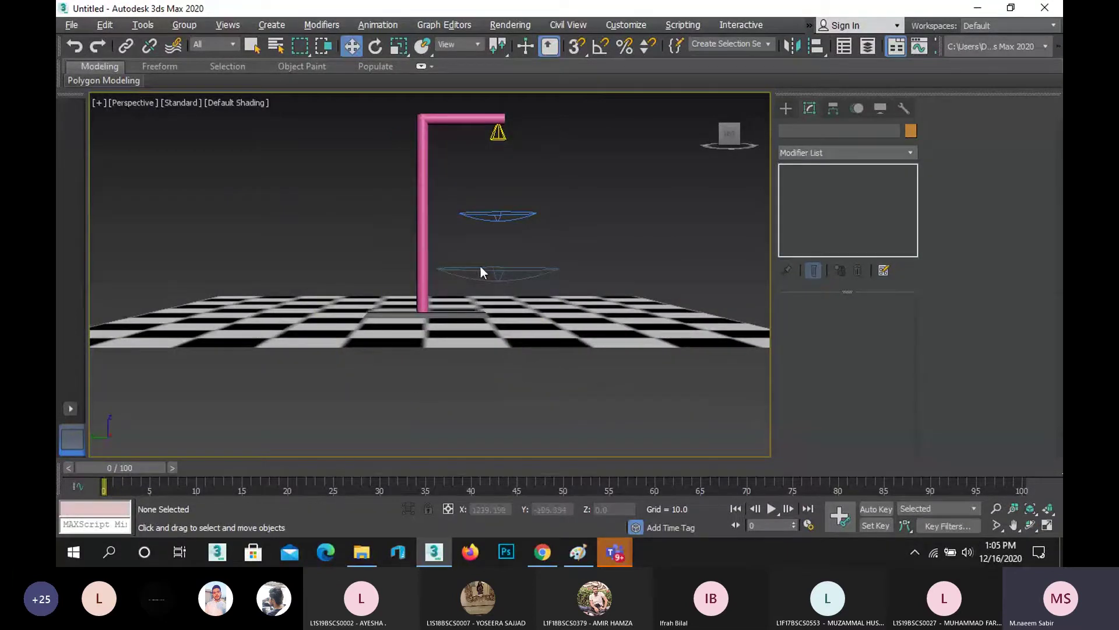
{"action": "left_click", "coordinate": [494, 319]}
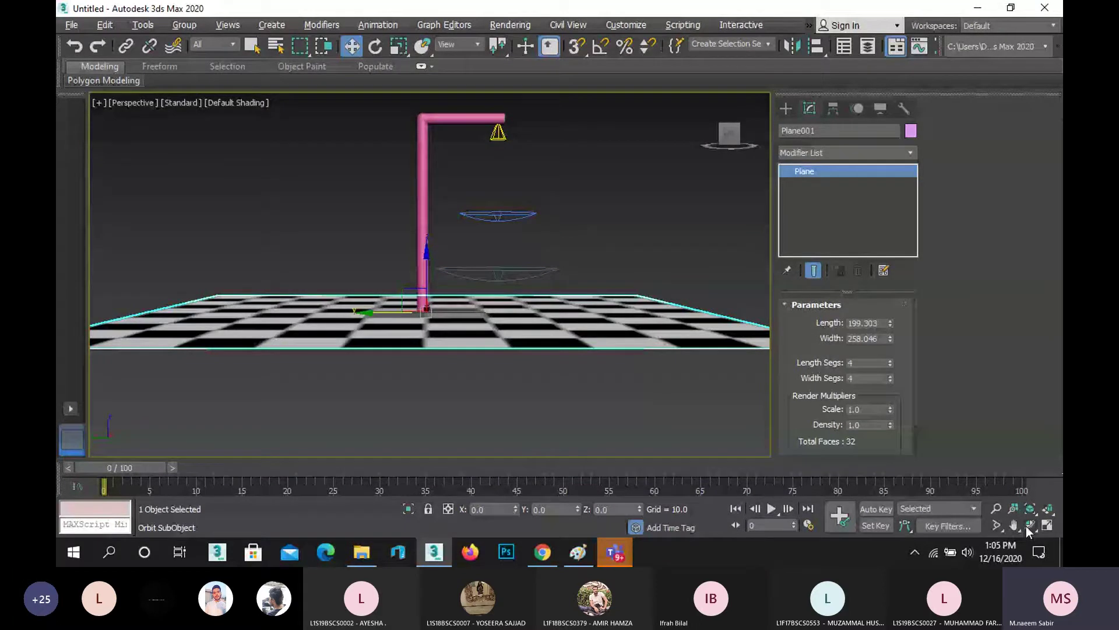
Step: Return to a raised perspective of the lamp post and select the free spot under its arm
{"action": "left_click", "coordinate": [1028, 527]}
{"action": "left_click_drag", "start_coordinate": [534, 257], "coordinate": [491, 308]}
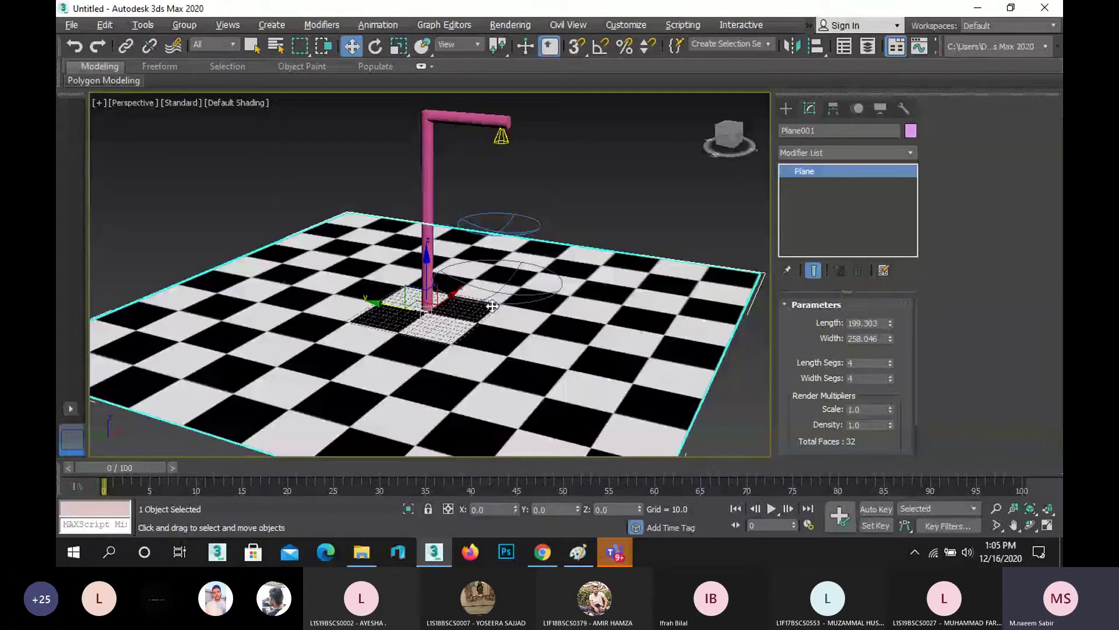
{"action": "left_click", "coordinate": [501, 133]}
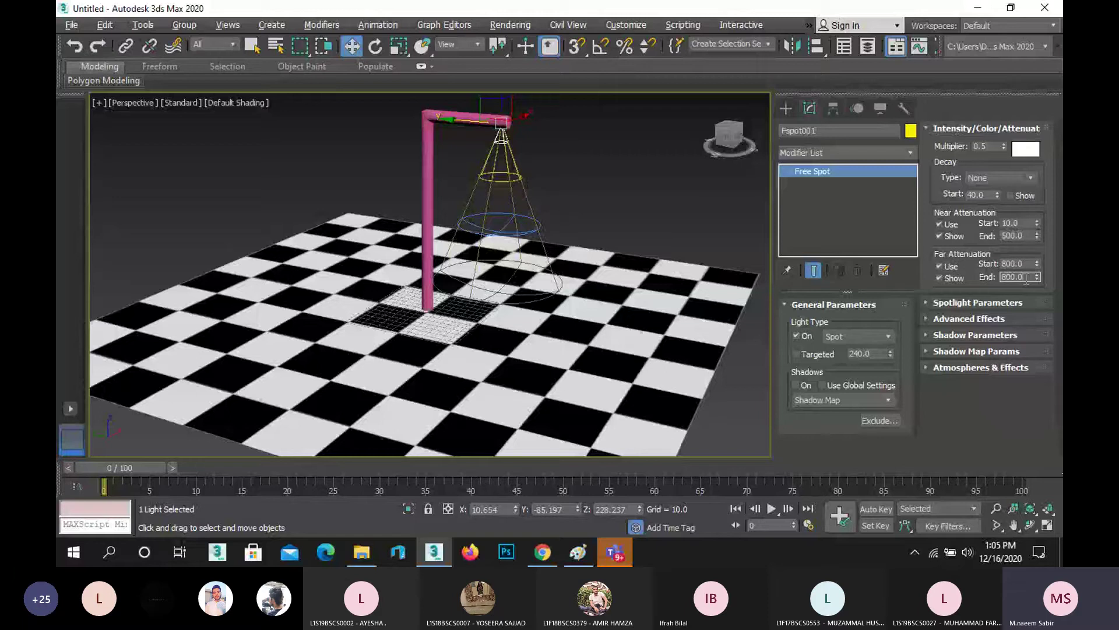
Step: Set the free spotlight's far attenuation end to 1600 and render the perspective view to check the lighting
{"action": "type", "text": "1600"}
{"action": "key", "text": "Return"}
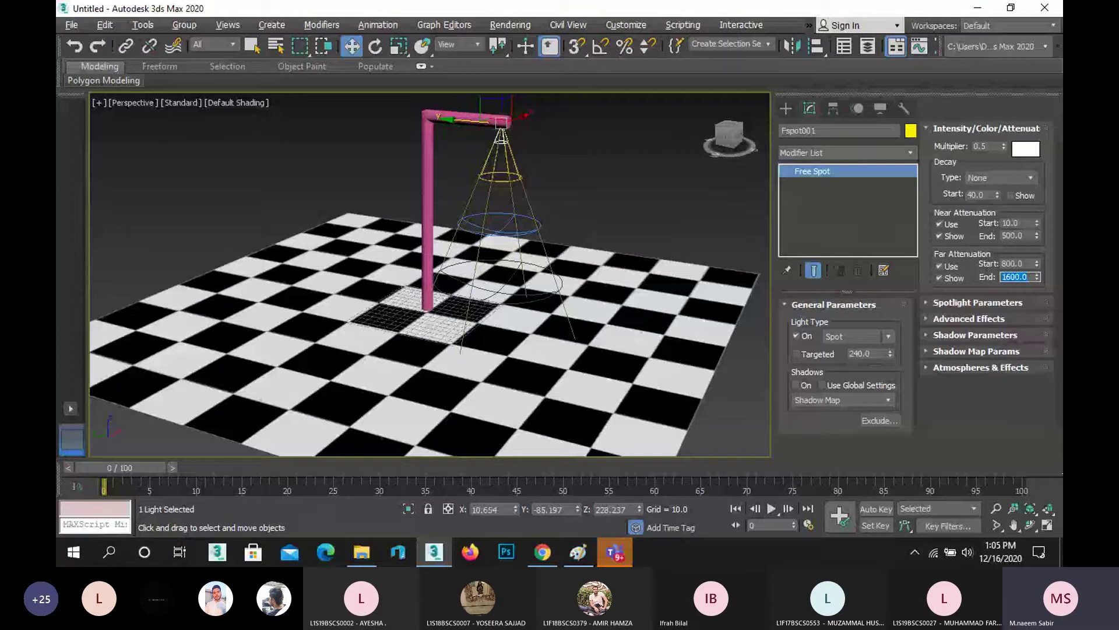
{"action": "type", "text": "0"}
{"action": "left_click", "coordinate": [666, 198]}
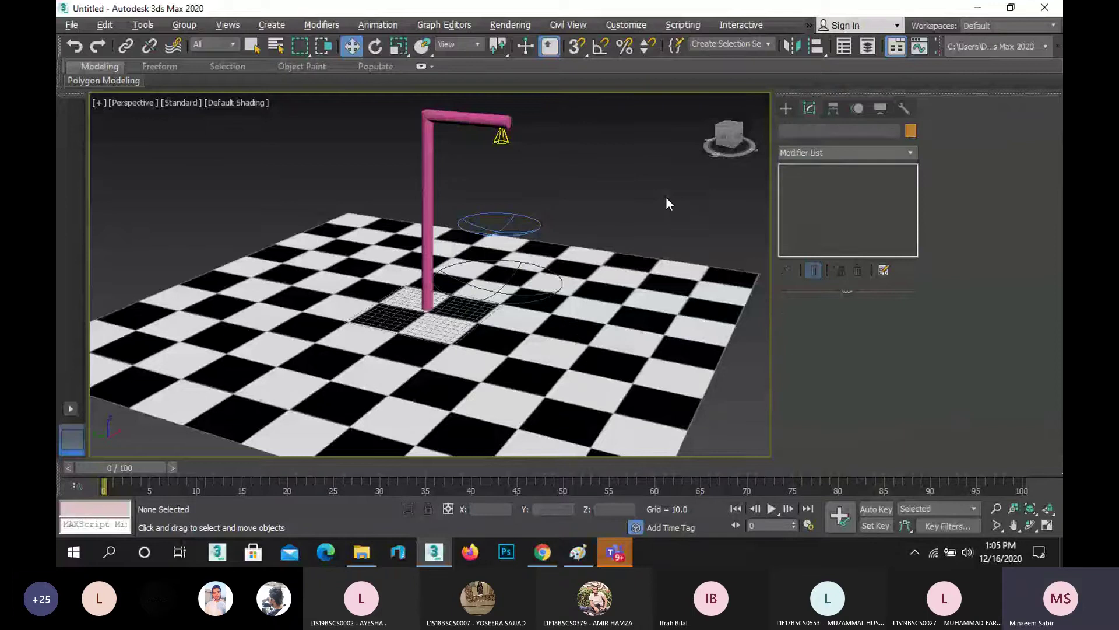
{"action": "key", "text": "shift+q"}
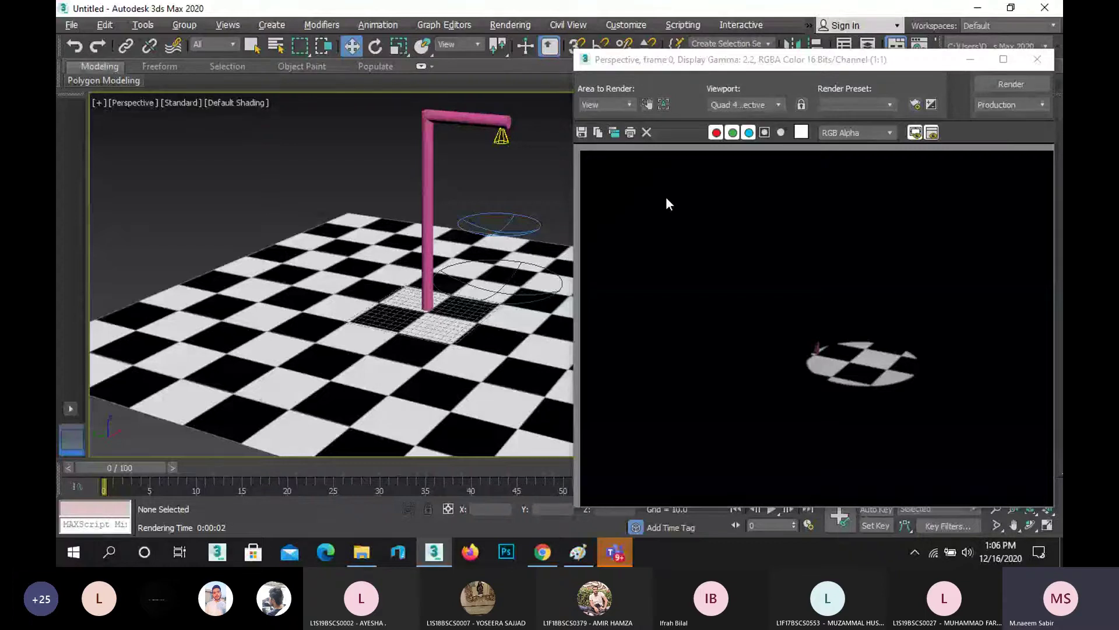
{"action": "left_click", "coordinate": [1037, 59]}
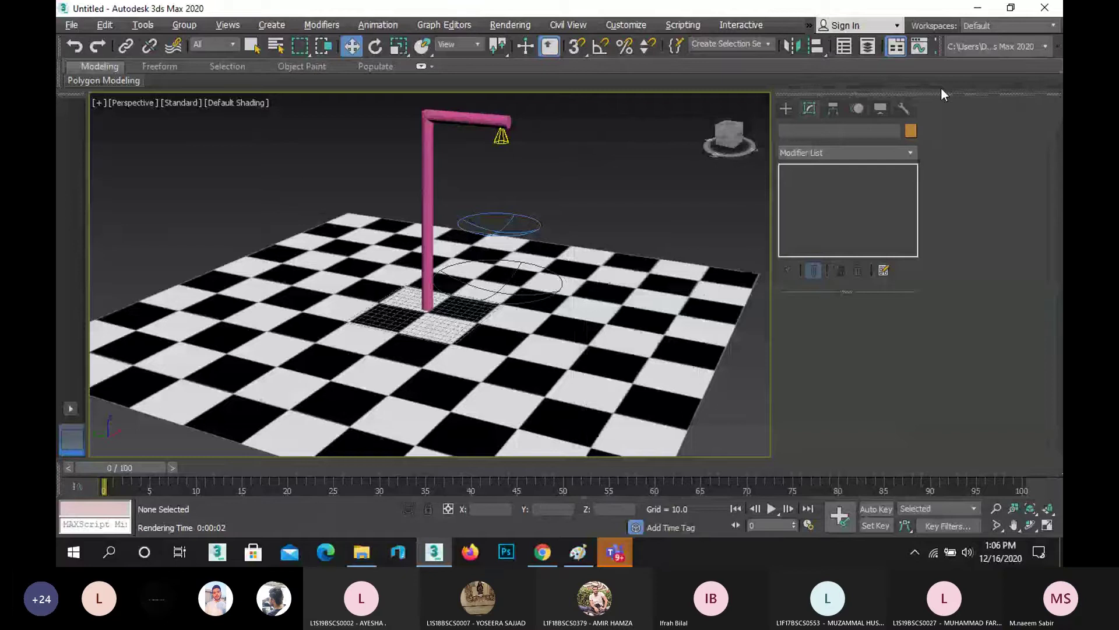
{"action": "left_click", "coordinate": [71, 25]}
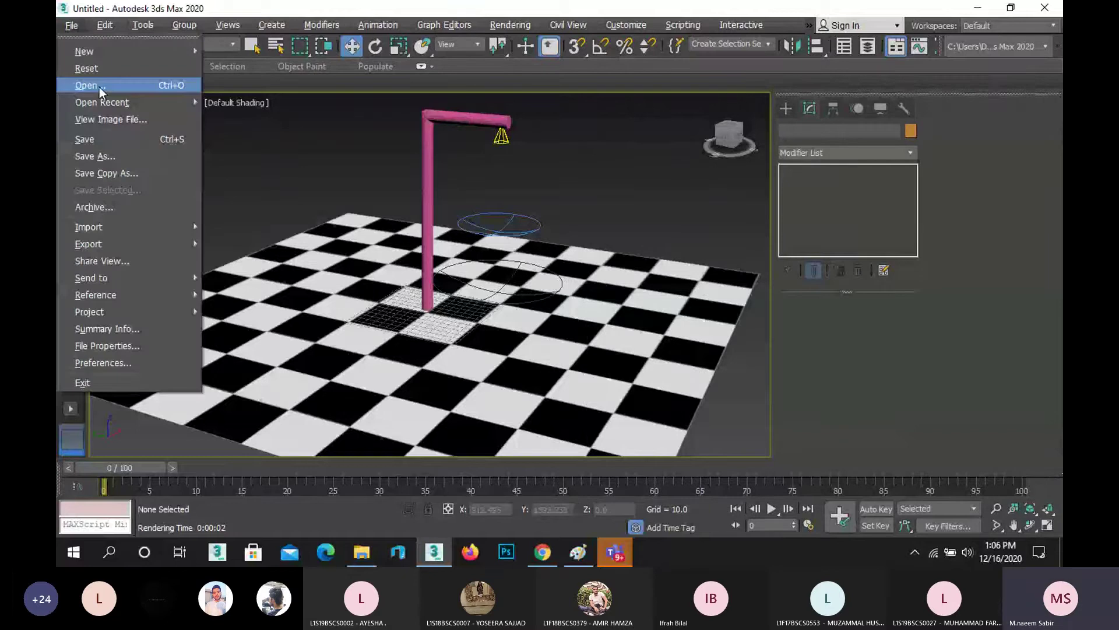
{"action": "left_click", "coordinate": [337, 315]}
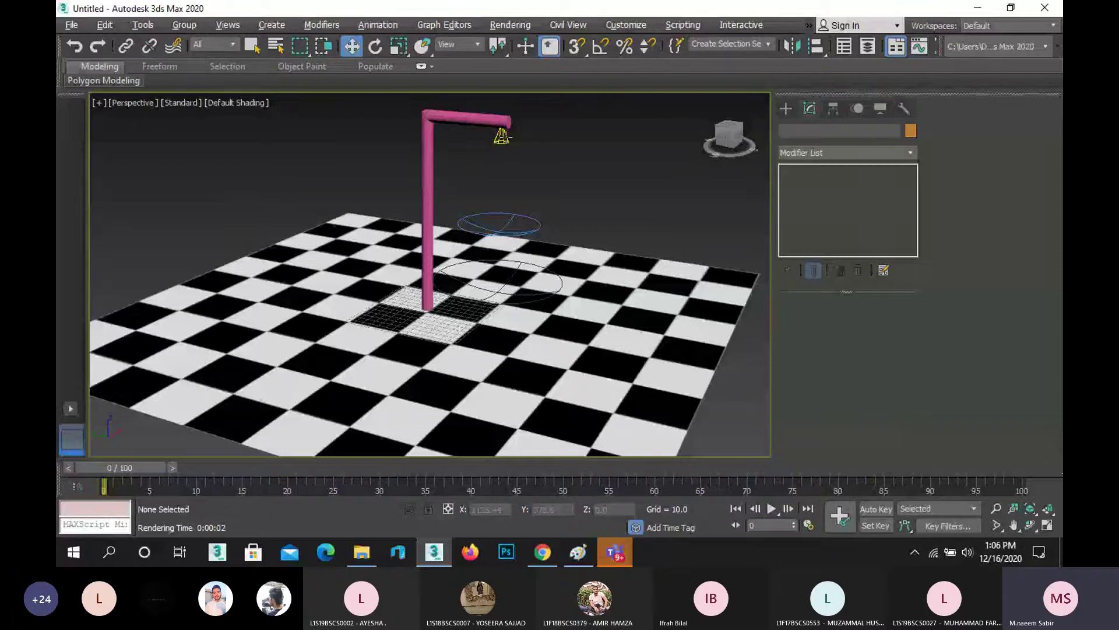
{"action": "left_click", "coordinate": [501, 135]}
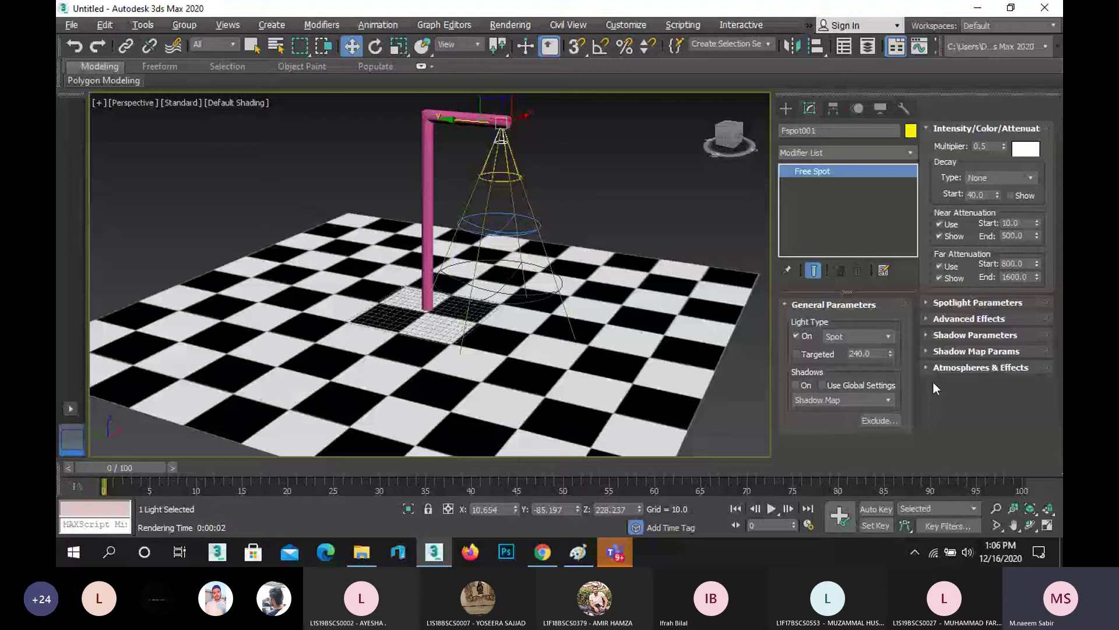
Step: Switch to the Microsoft Teams meeting window and stop sharing the screen
{"action": "mouse_move", "coordinate": [625, 545]}
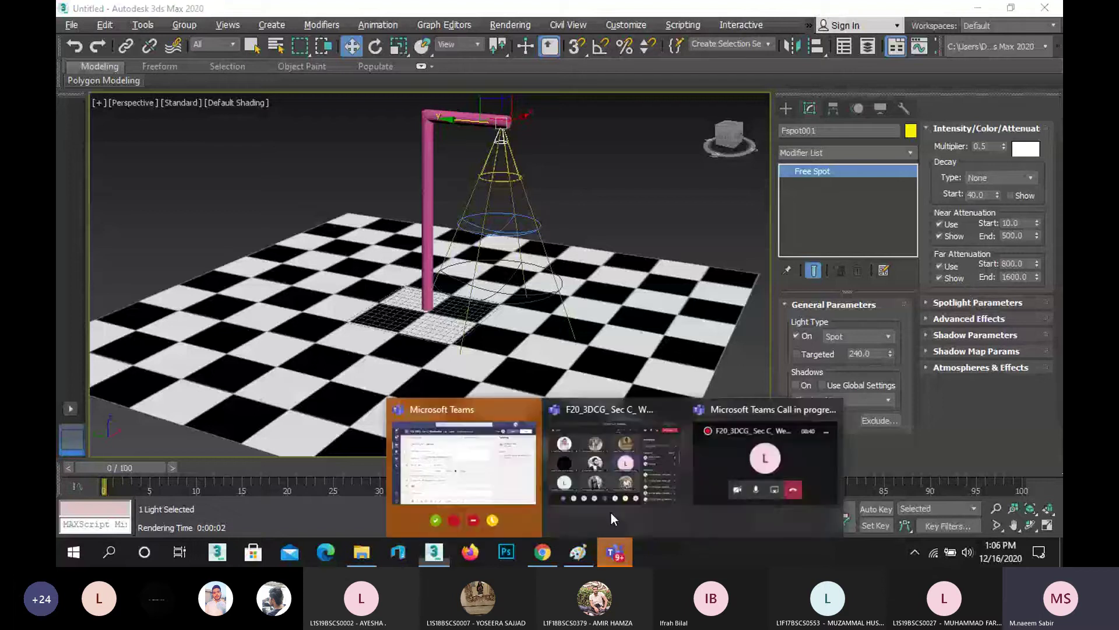
{"action": "mouse_move", "coordinate": [592, 481]}
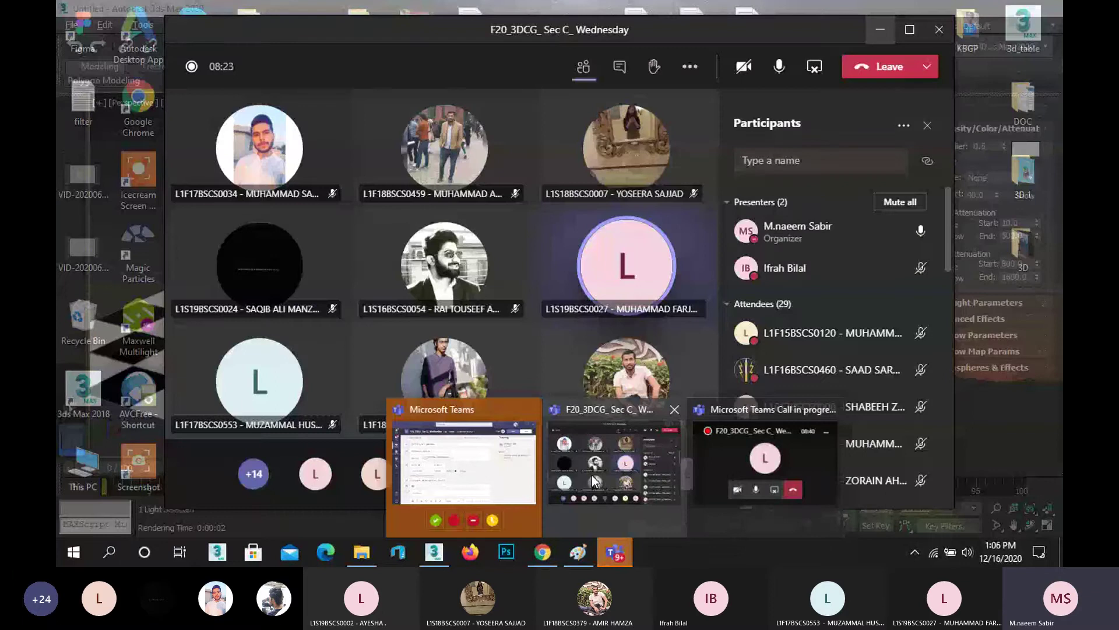
{"action": "left_click", "coordinate": [588, 481]}
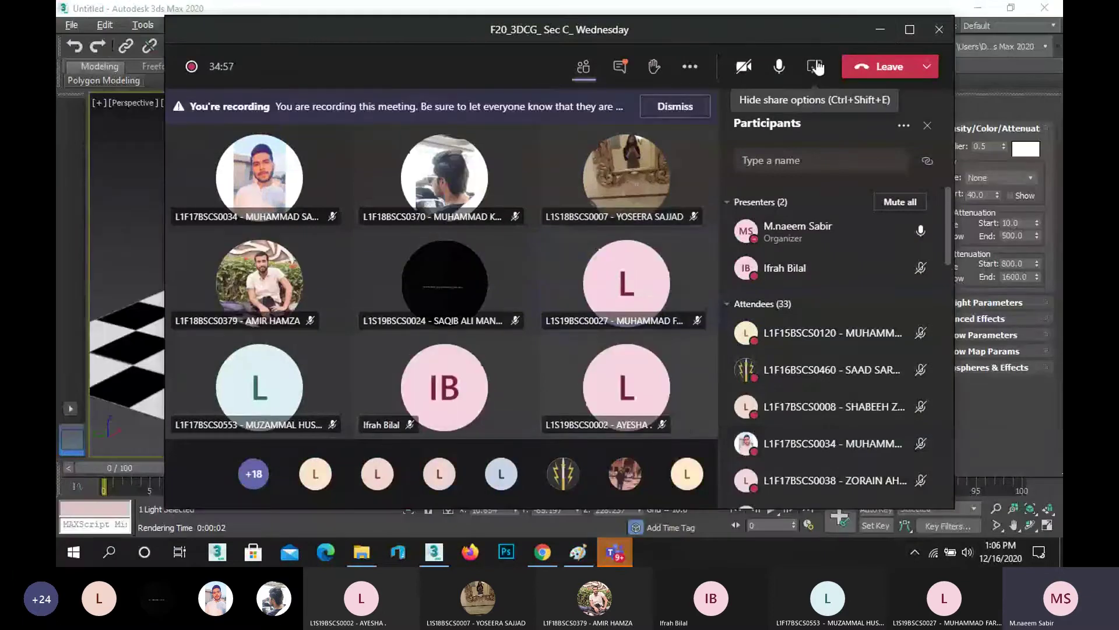
{"action": "left_click", "coordinate": [813, 67]}
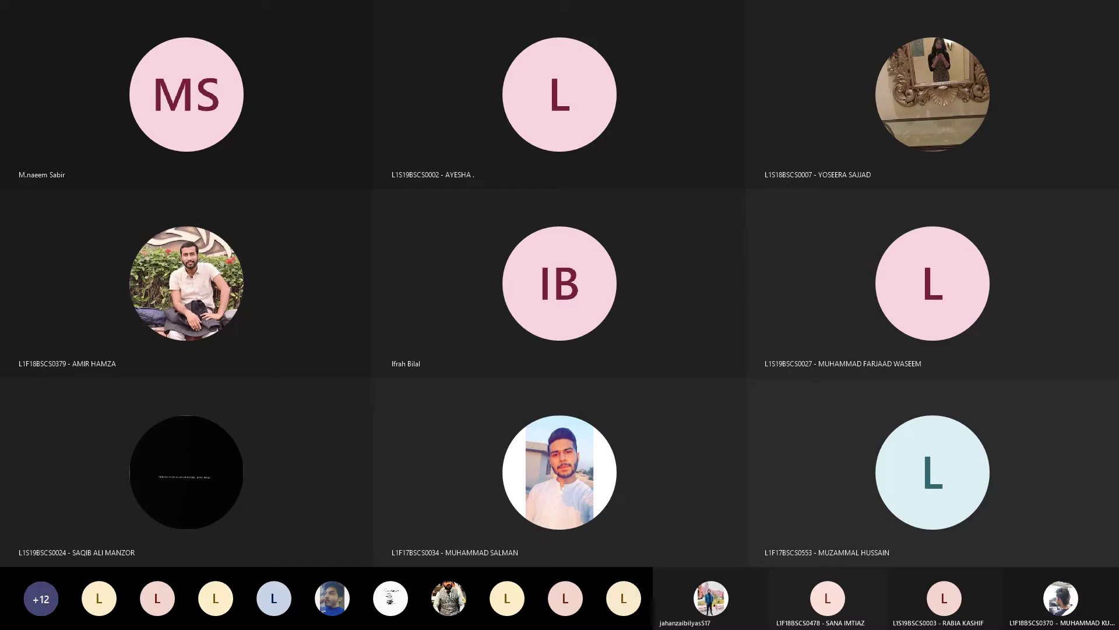
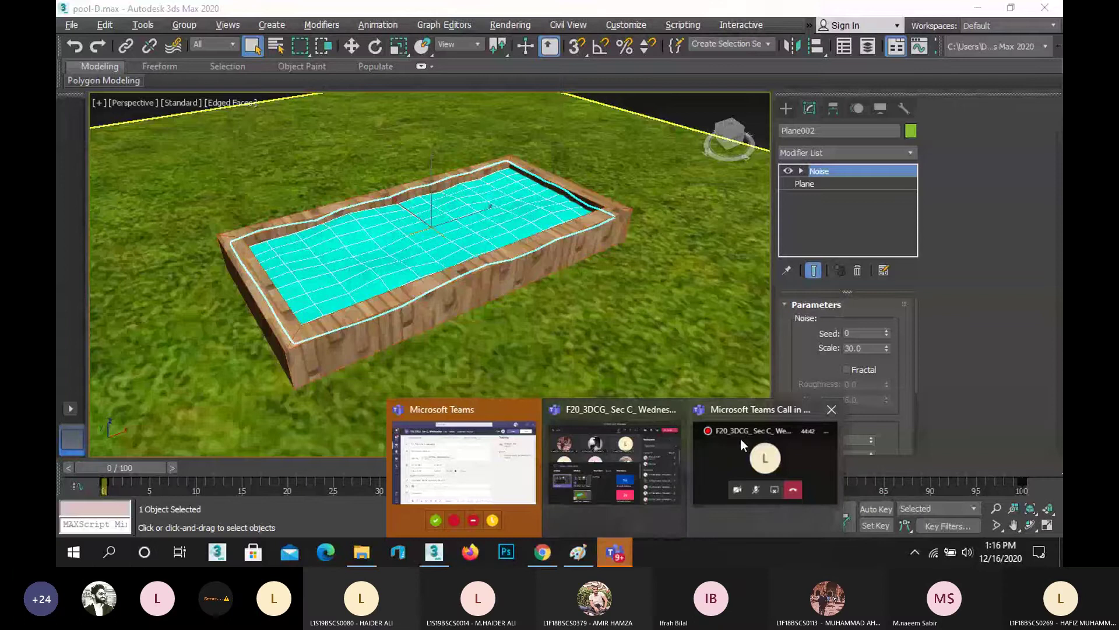
Step: Minimize the floating Teams call window and replace the Noise modifier on the pool's water plane with a fresh one
{"action": "mouse_move", "coordinate": [733, 446]}
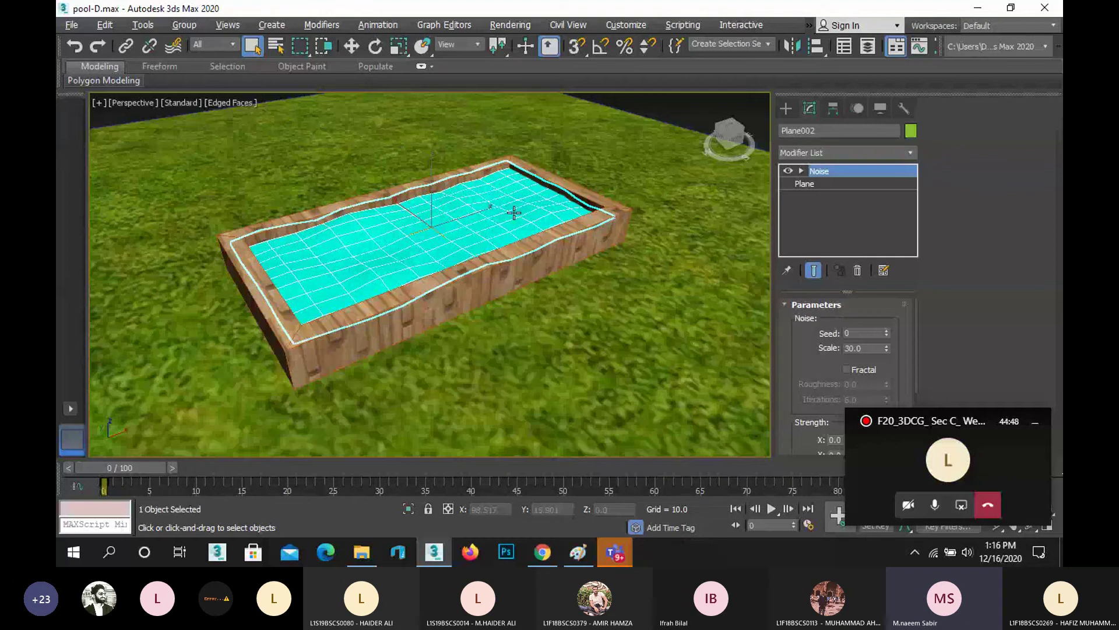
{"action": "left_click", "coordinate": [1036, 422]}
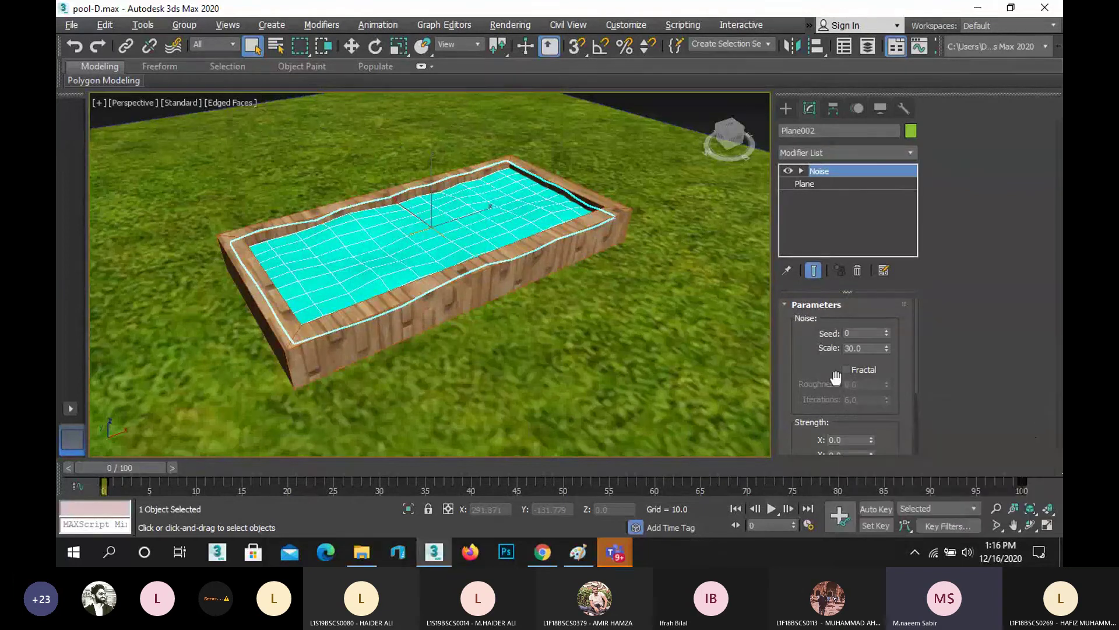
{"action": "right_click", "coordinate": [815, 168]}
{"action": "left_click", "coordinate": [849, 190]}
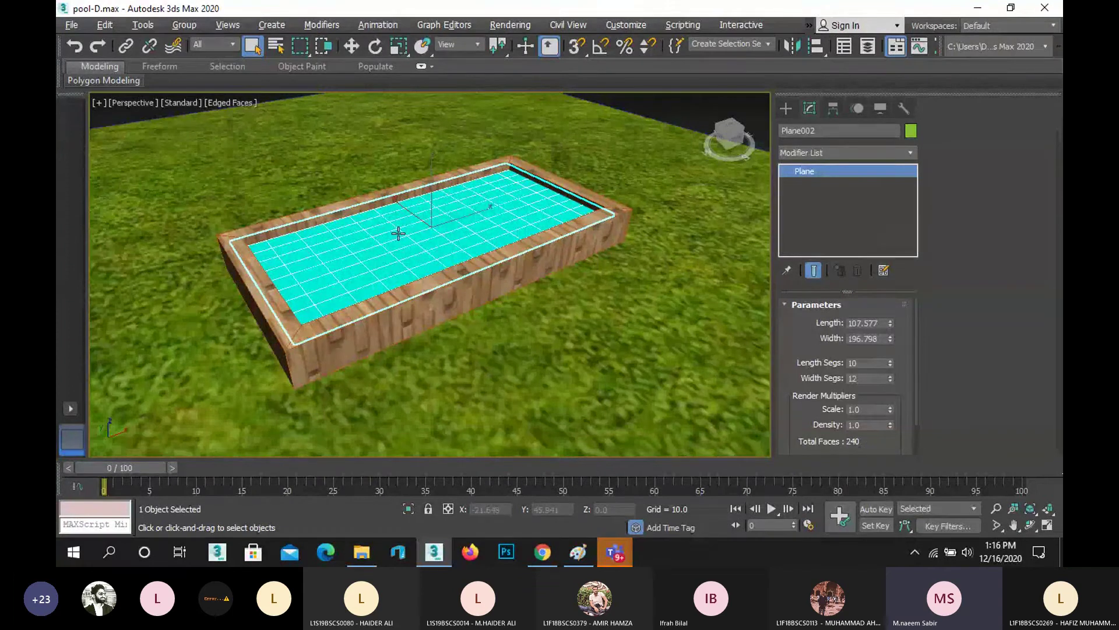
{"action": "left_click", "coordinate": [858, 154]}
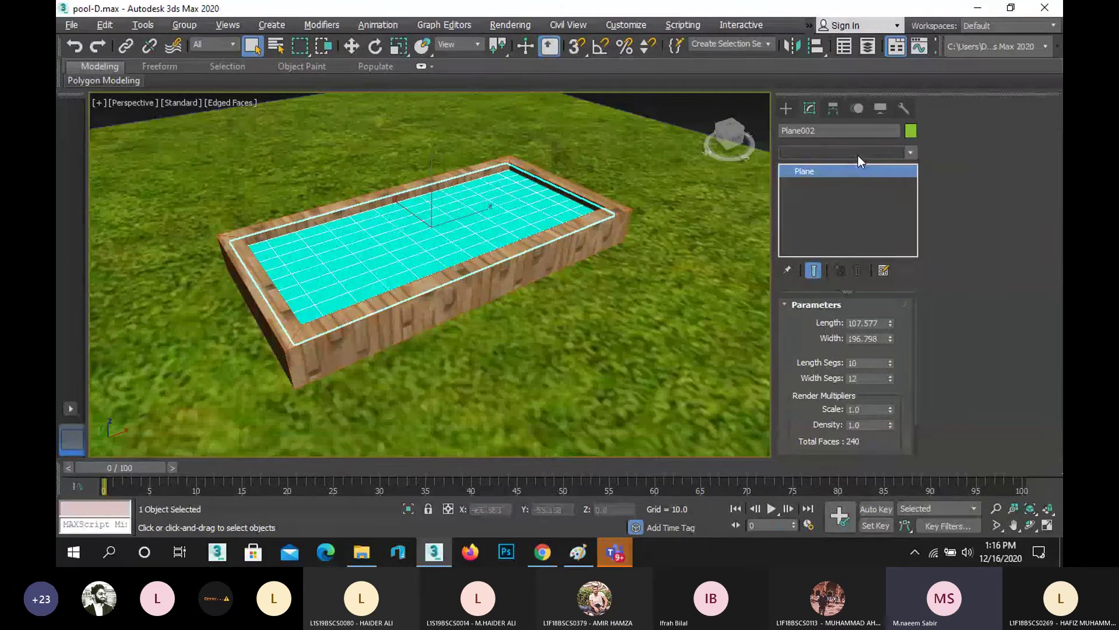
{"action": "key", "text": "n"}
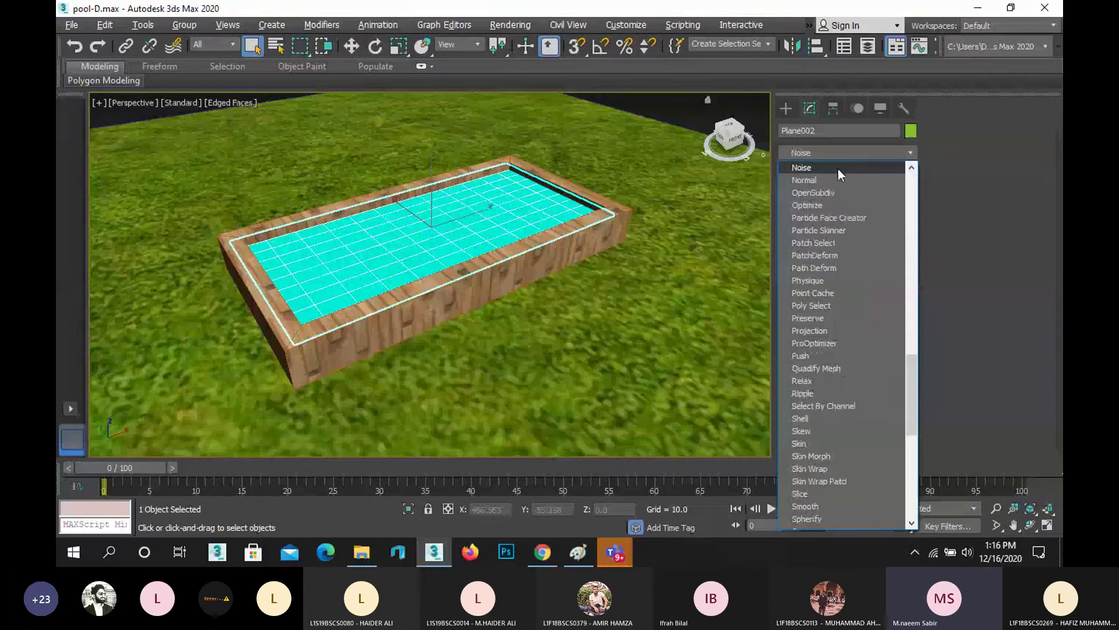
{"action": "left_click", "coordinate": [837, 168]}
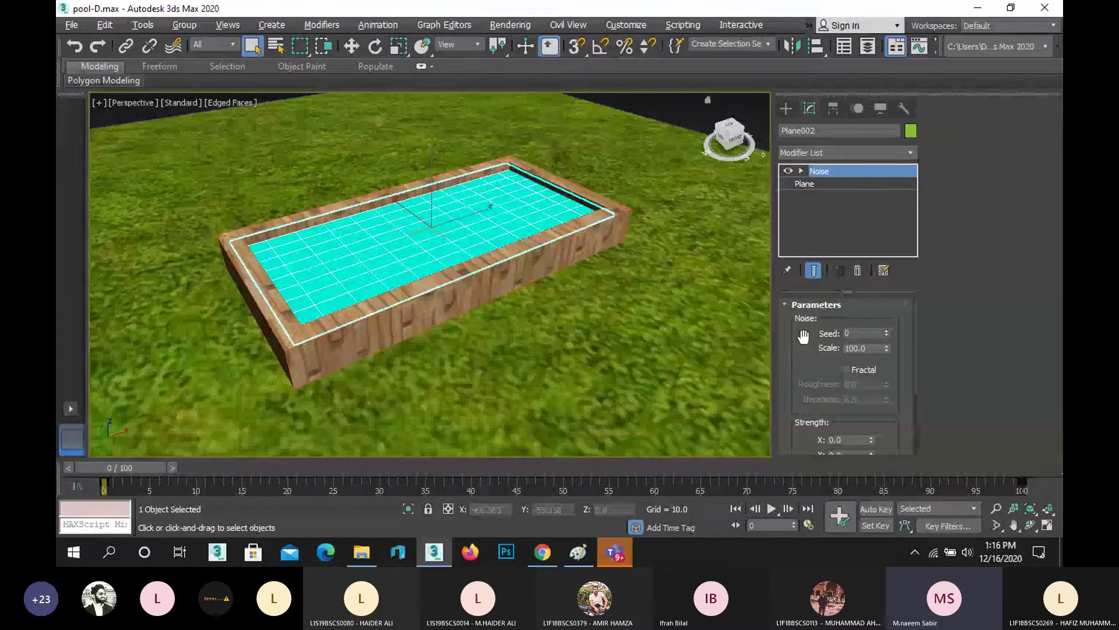
Step: Set the Noise modifier's scale to 30 for the pool's water plane
{"action": "left_click_drag", "start_coordinate": [803, 336], "coordinate": [812, 331]}
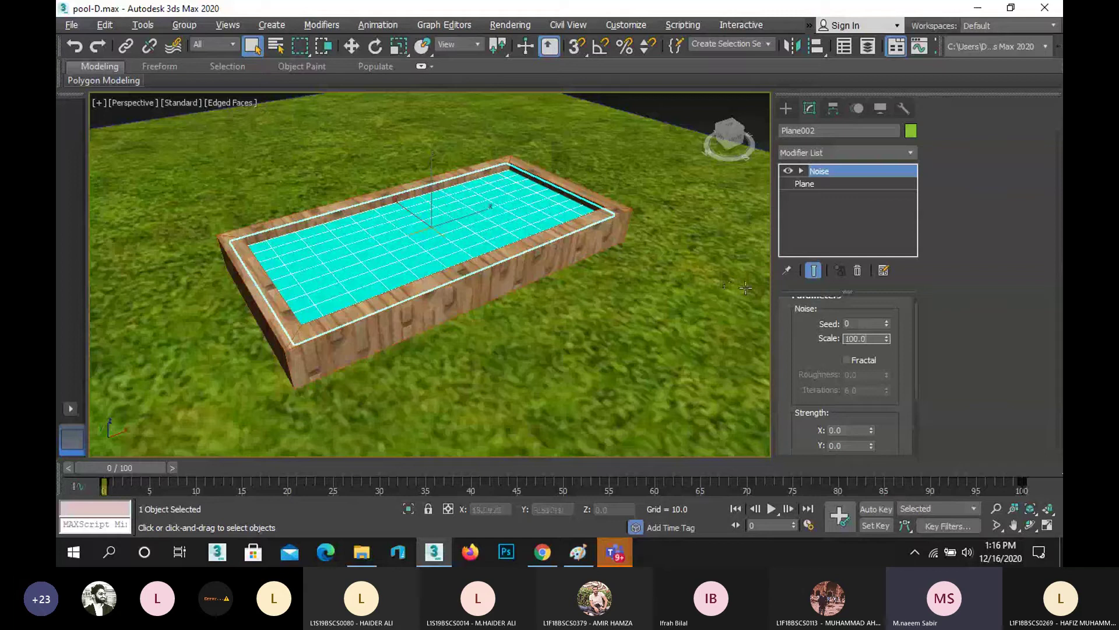
{"action": "key", "text": "BackSpace"}
{"action": "key", "text": "BackSpace"}
{"action": "key", "text": "BackSpace"}
{"action": "key", "text": "BackSpace"}
{"action": "key", "text": "BackSpace"}
{"action": "type", "text": "30"}
{"action": "key", "text": "Return"}
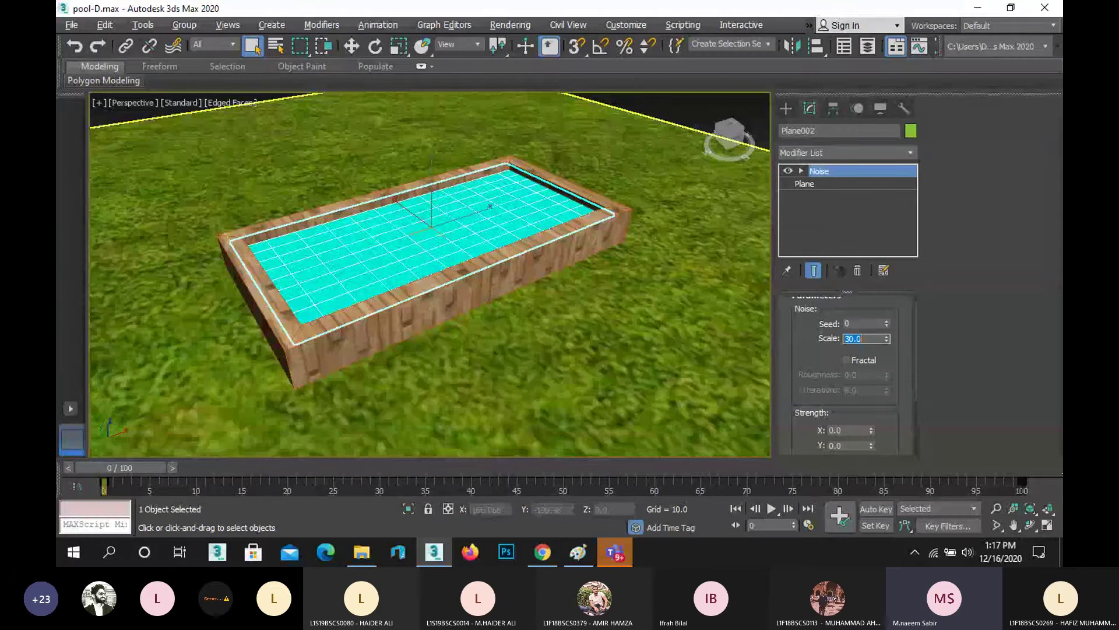
Step: Set the Noise modifier's Z strength to 10 to make waves on the water plane
{"action": "scroll", "coordinate": [806, 296], "scroll_direction": "down", "scroll_amount": 2}
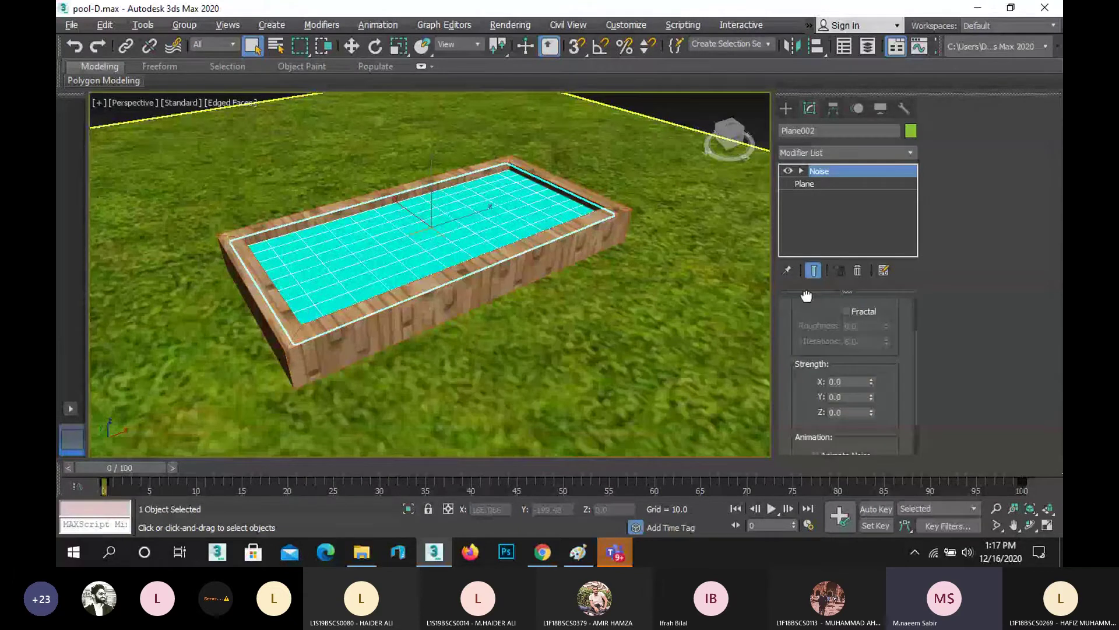
{"action": "scroll", "coordinate": [806, 296], "scroll_direction": "up", "scroll_amount": 1}
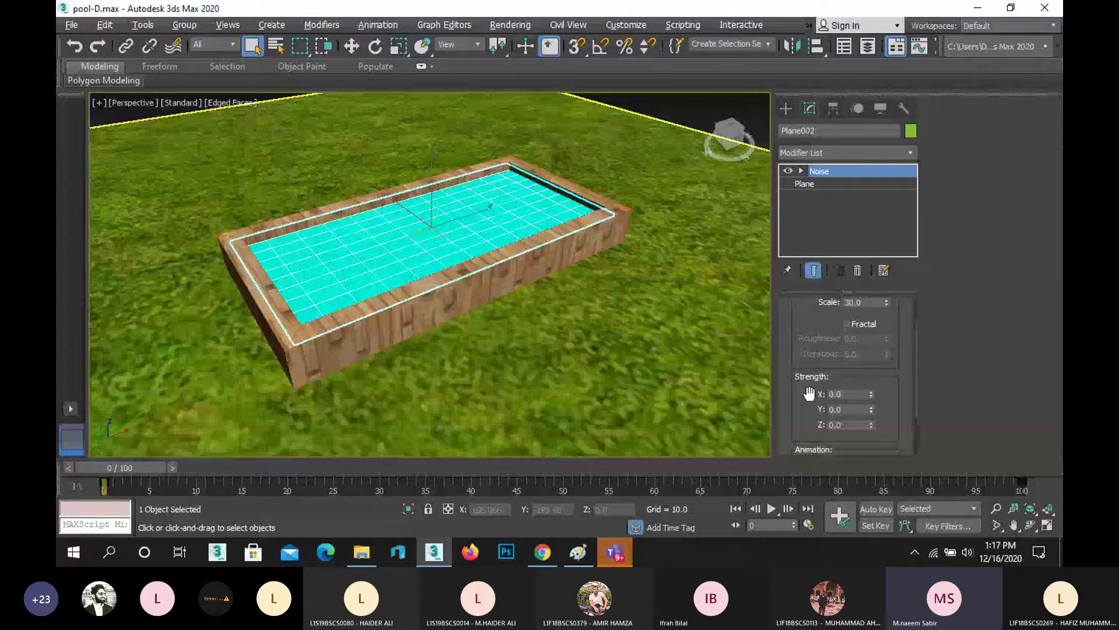
{"action": "left_click_drag", "start_coordinate": [845, 425], "coordinate": [790, 424]}
{"action": "type", "text": "10"}
{"action": "key", "text": "Return"}
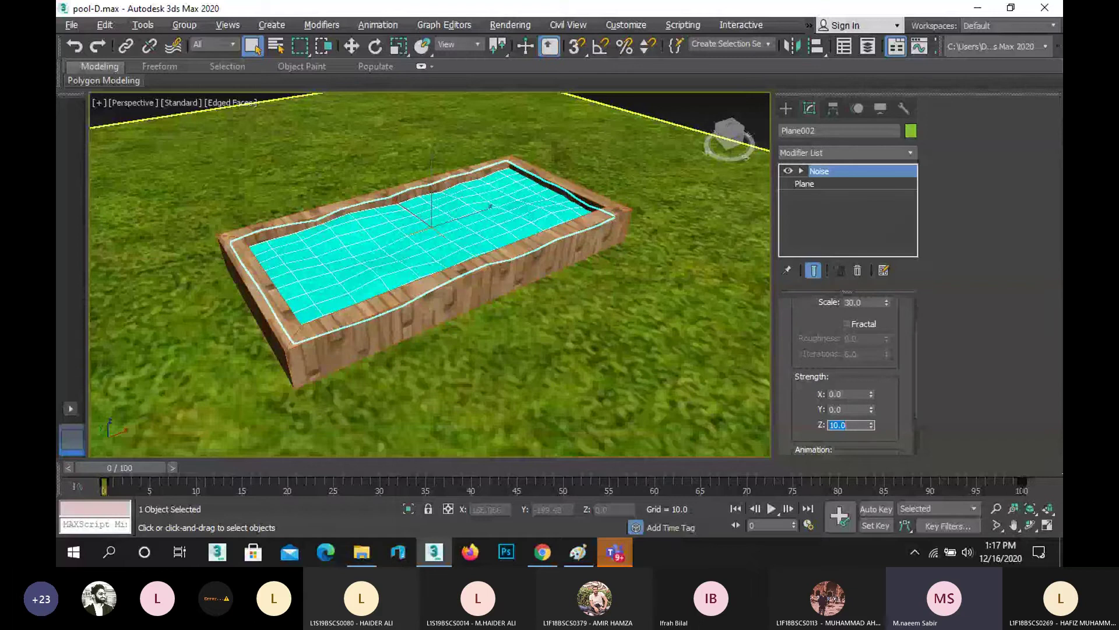
Step: Set both the length and width segments of the base water plane to 15
{"action": "scroll", "coordinate": [533, 259], "scroll_direction": "up", "scroll_amount": 3}
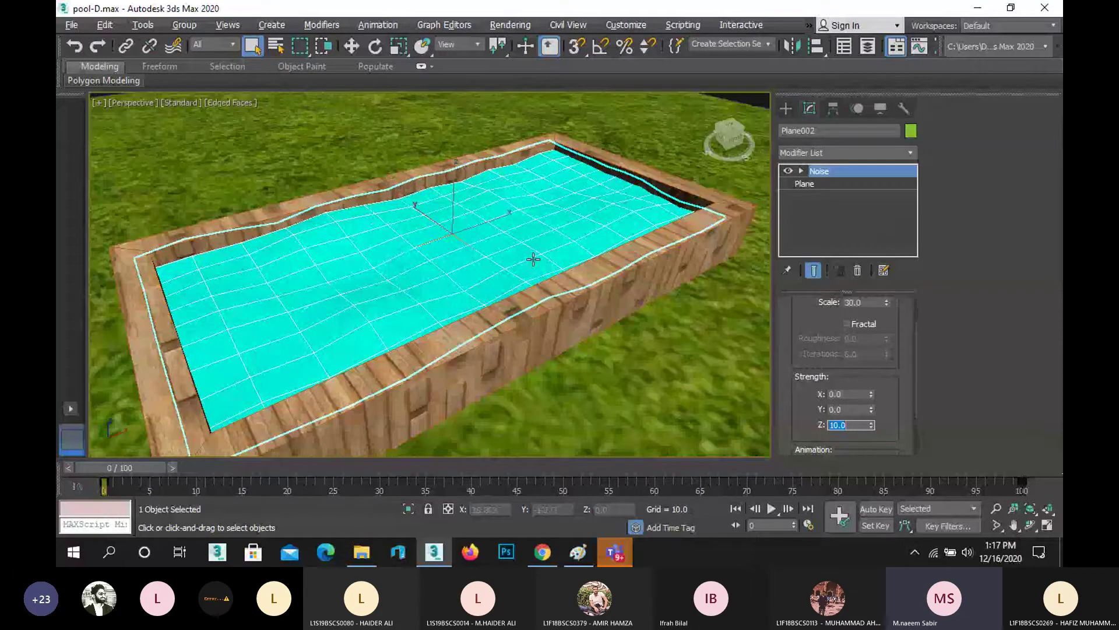
{"action": "left_click", "coordinate": [385, 324]}
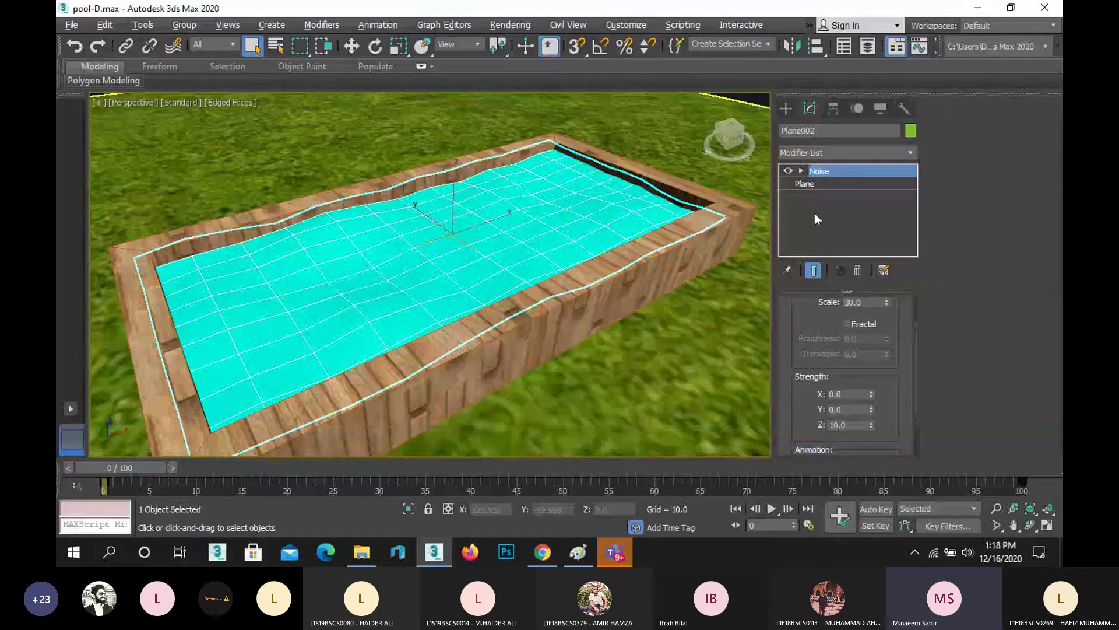
{"action": "left_click", "coordinate": [816, 184]}
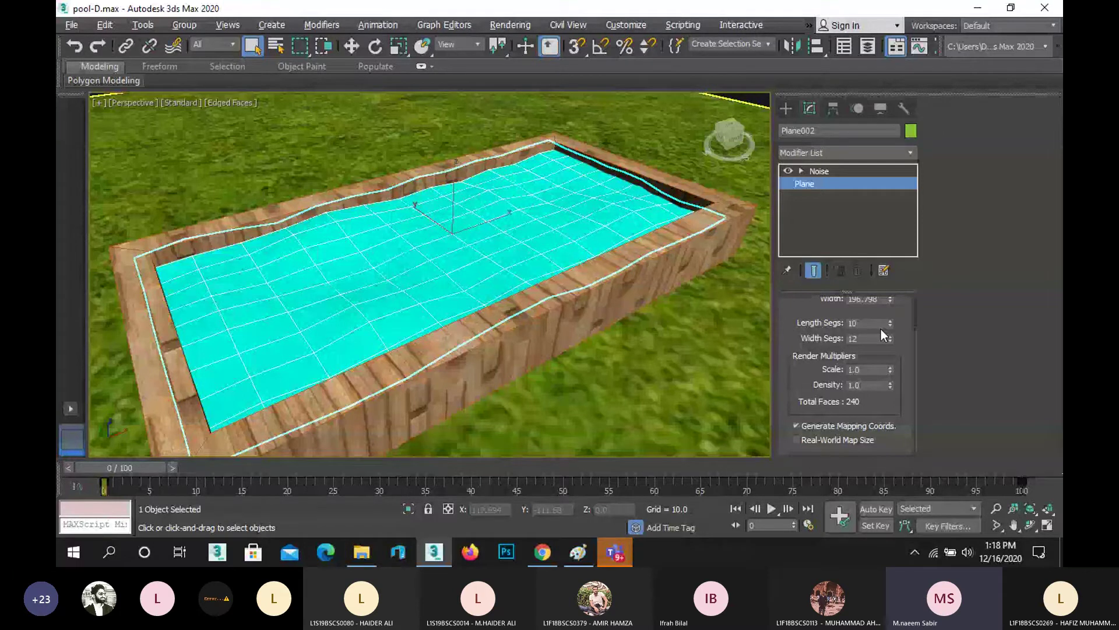
{"action": "double_click", "coordinate": [865, 322]}
{"action": "type", "text": "15"}
{"action": "key", "text": "Return"}
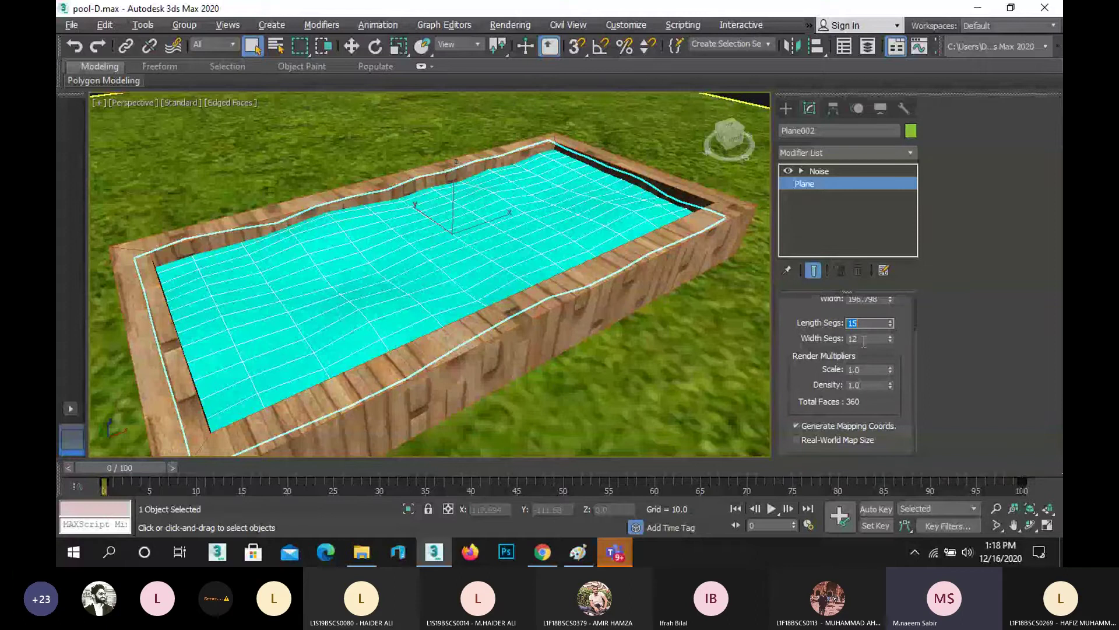
{"action": "double_click", "coordinate": [865, 339]}
{"action": "type", "text": "15"}
{"action": "key", "text": "Return"}
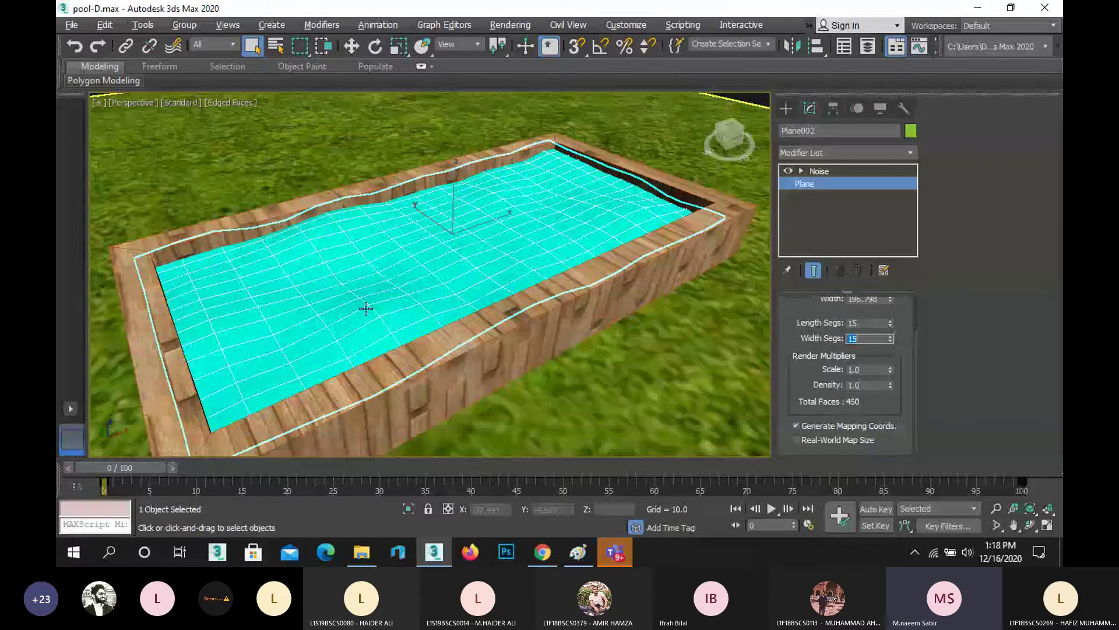
Step: Return to the Noise modifier and scrub the timeline back and forth to check the water surface for motion
{"action": "left_click", "coordinate": [819, 171]}
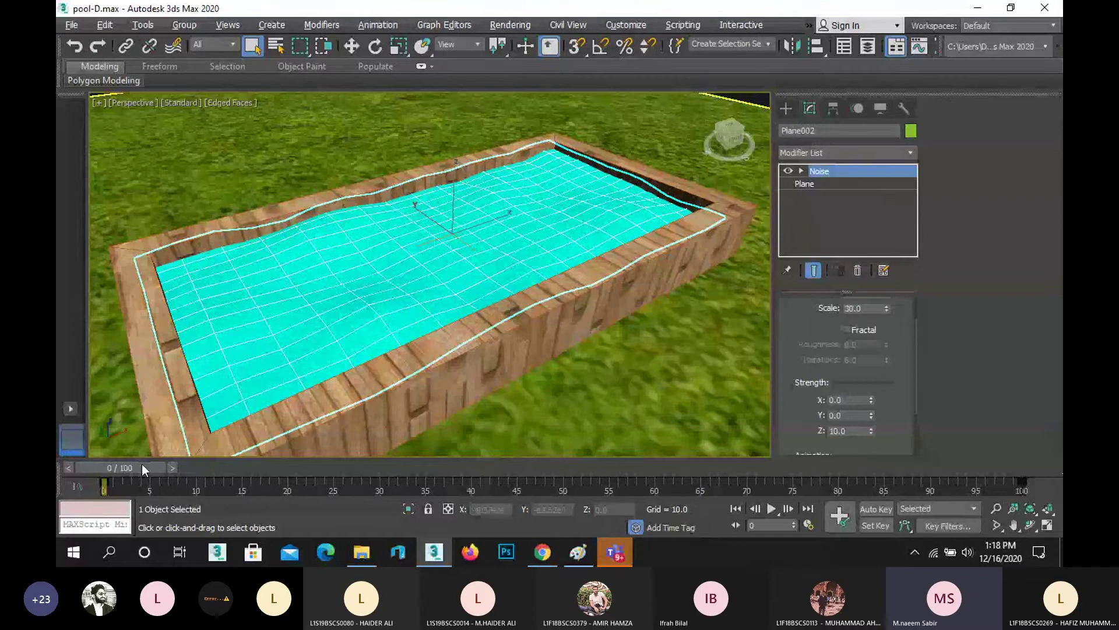
{"action": "left_click_drag", "start_coordinate": [141, 464], "coordinate": [704, 461]}
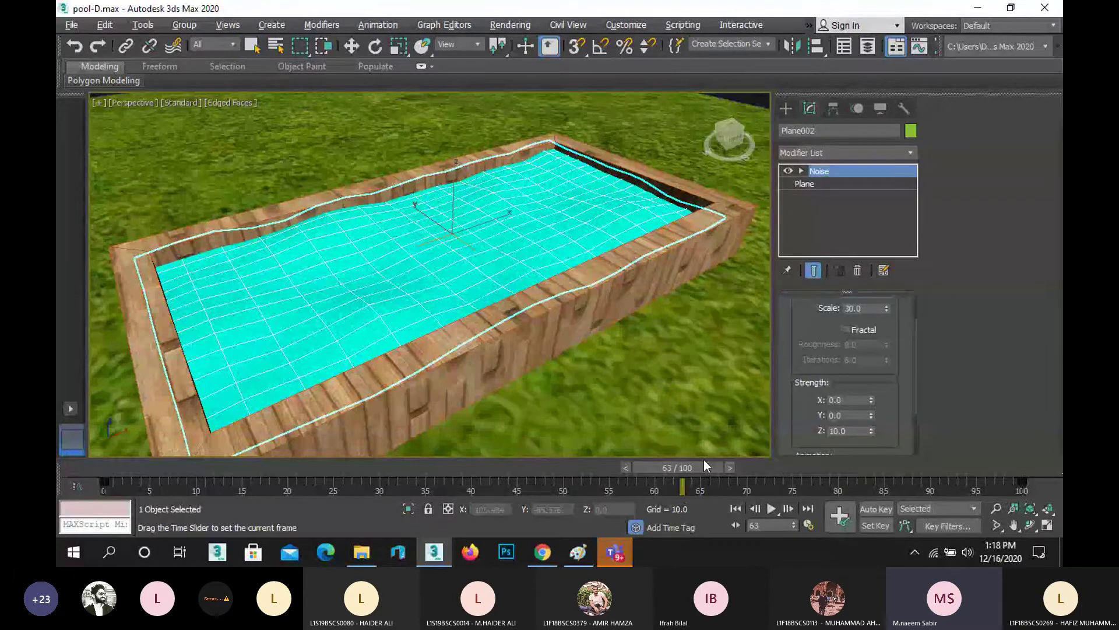
{"action": "left_click_drag", "start_coordinate": [704, 462], "coordinate": [278, 468]}
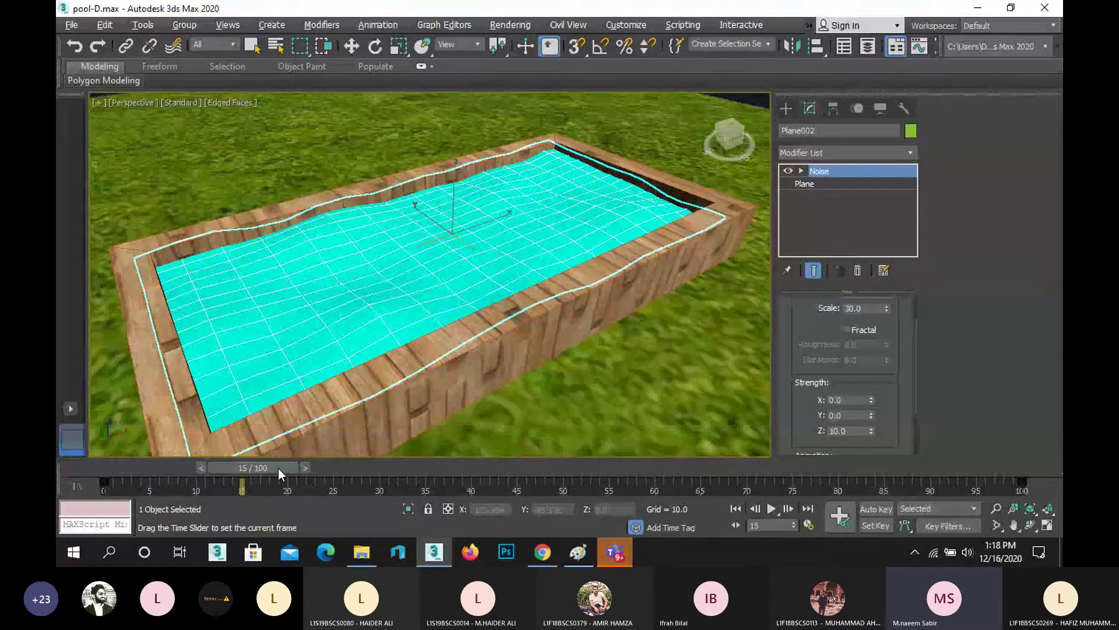
{"action": "key", "text": "q"}
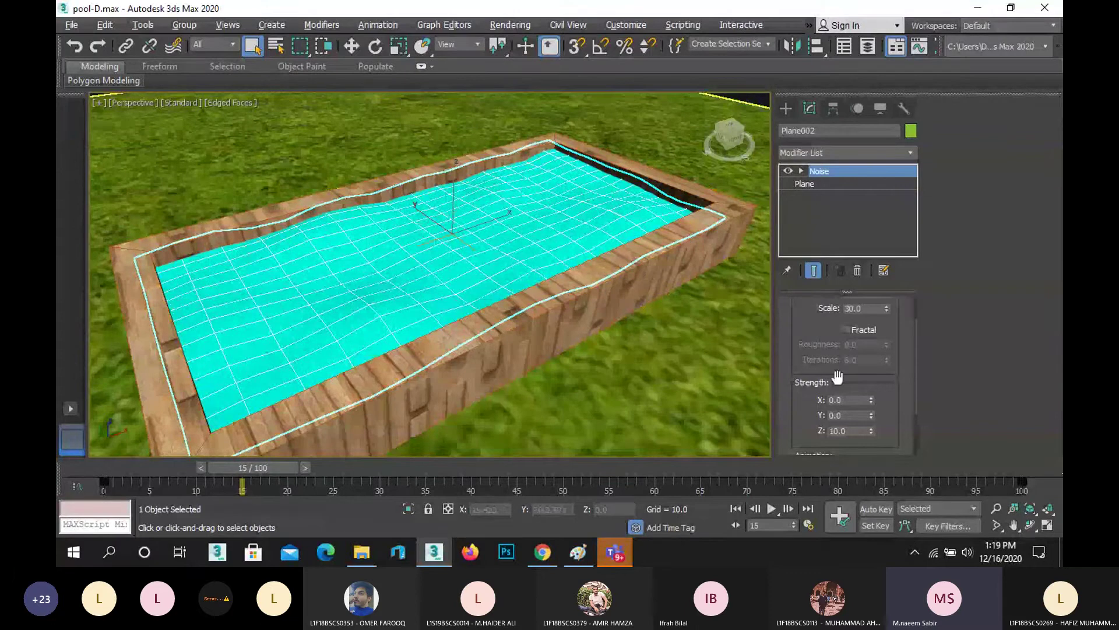
Step: Enable Animate Noise for the water plane and play the animation
{"action": "scroll", "coordinate": [838, 384], "scroll_direction": "down", "scroll_amount": 3}
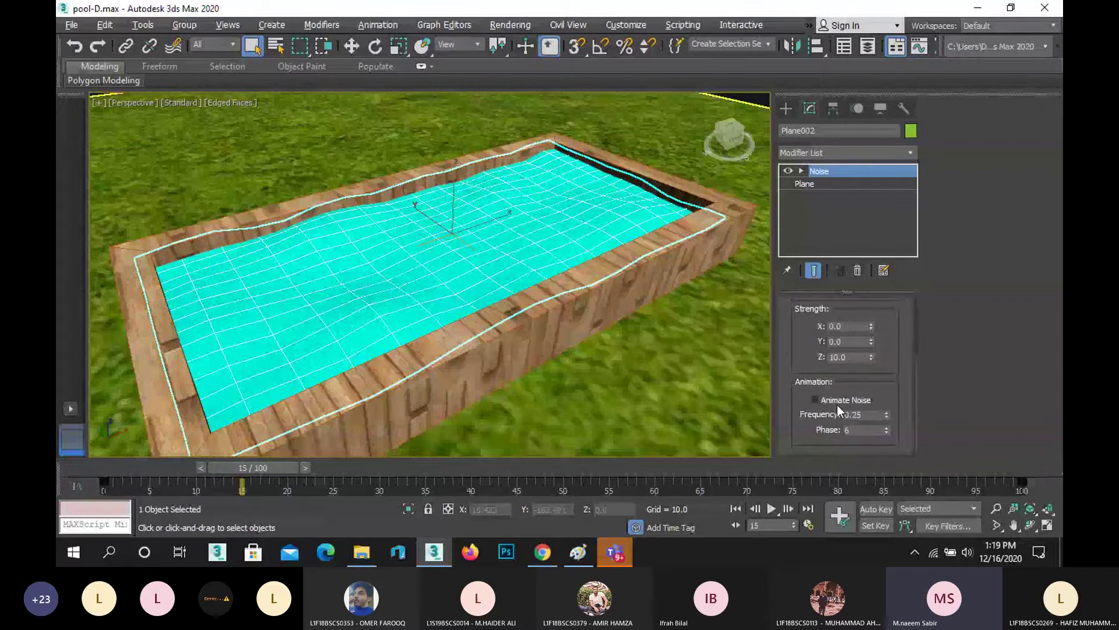
{"action": "left_click", "coordinate": [832, 401]}
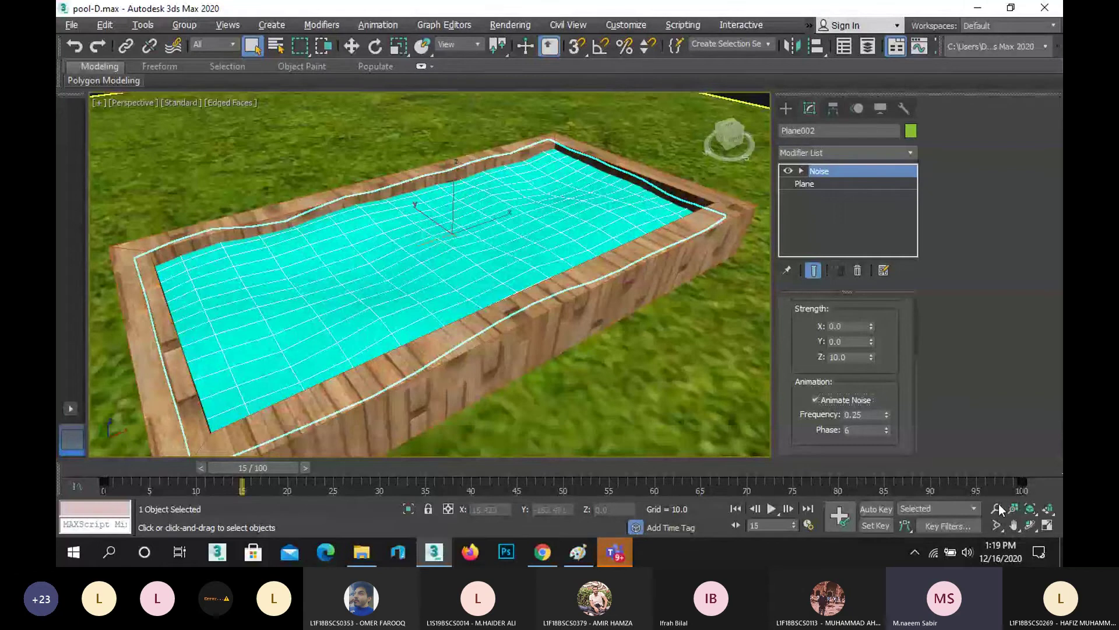
{"action": "left_click", "coordinate": [769, 509]}
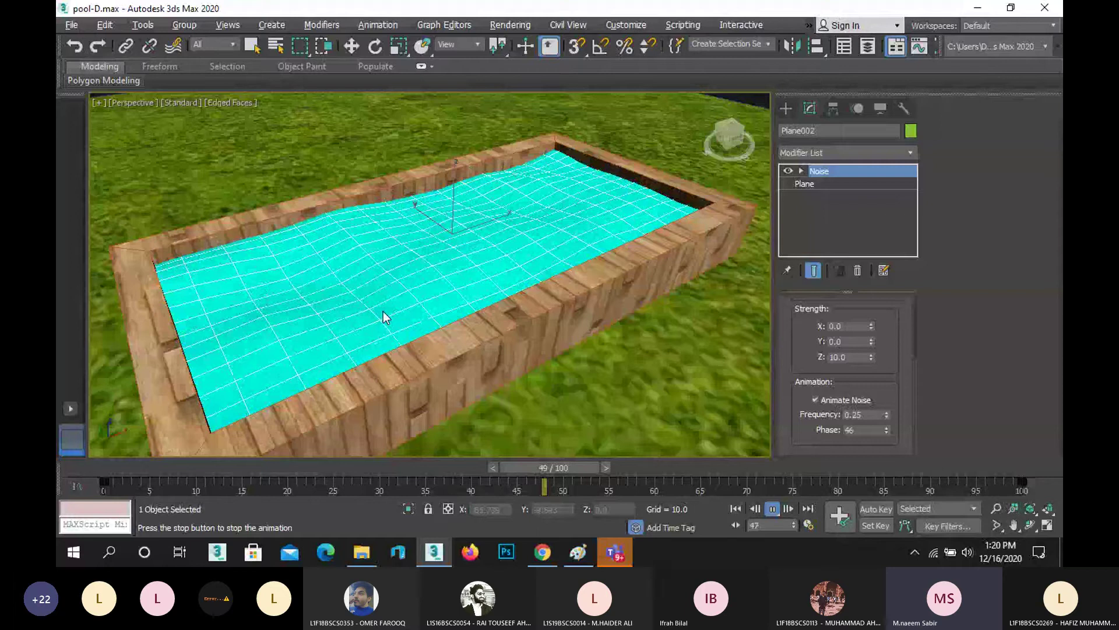
Step: Stop the playback and scrub the timeline forward to frame 64 to check the wave motion of the pool water
{"action": "left_click", "coordinate": [441, 466]}
{"action": "left_click_drag", "start_coordinate": [441, 467], "coordinate": [494, 471]}
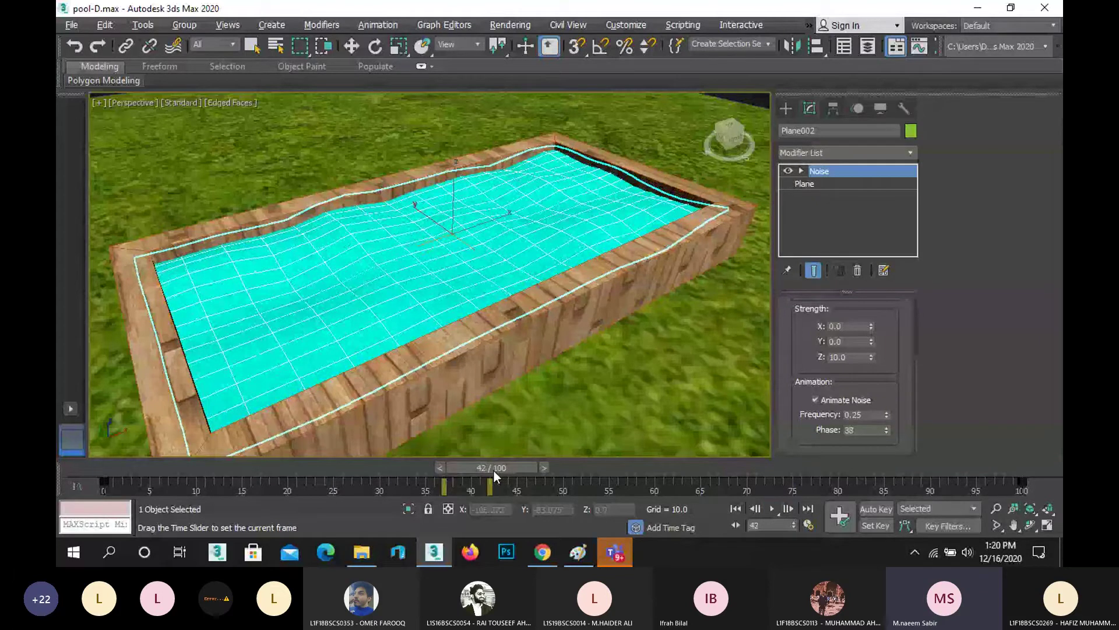
{"action": "key", "text": "q"}
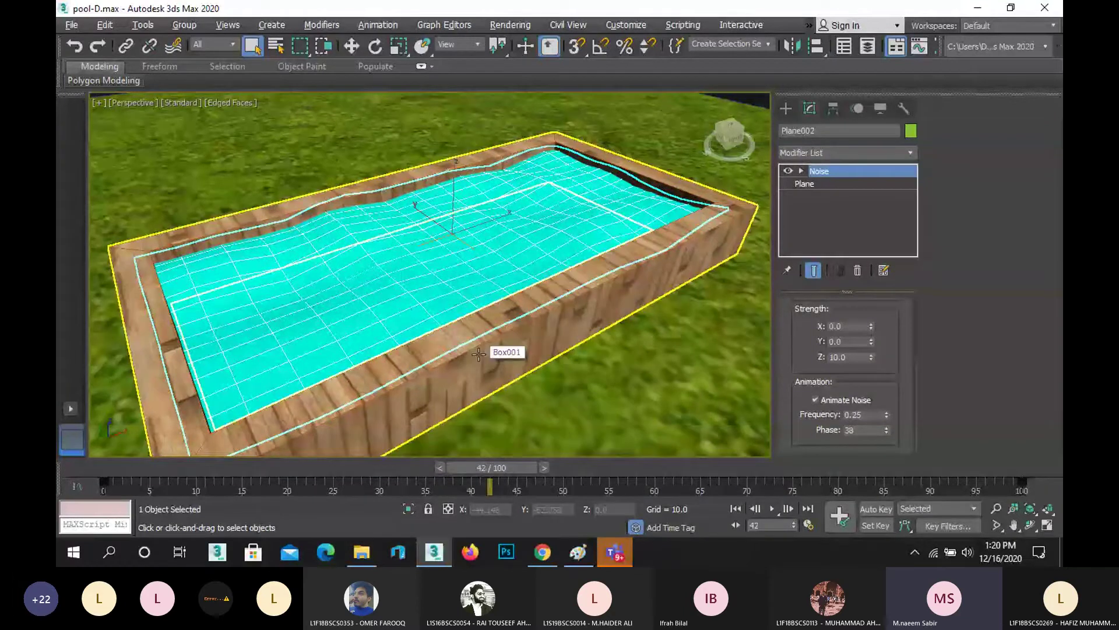
{"action": "left_click_drag", "start_coordinate": [507, 468], "coordinate": [702, 468]}
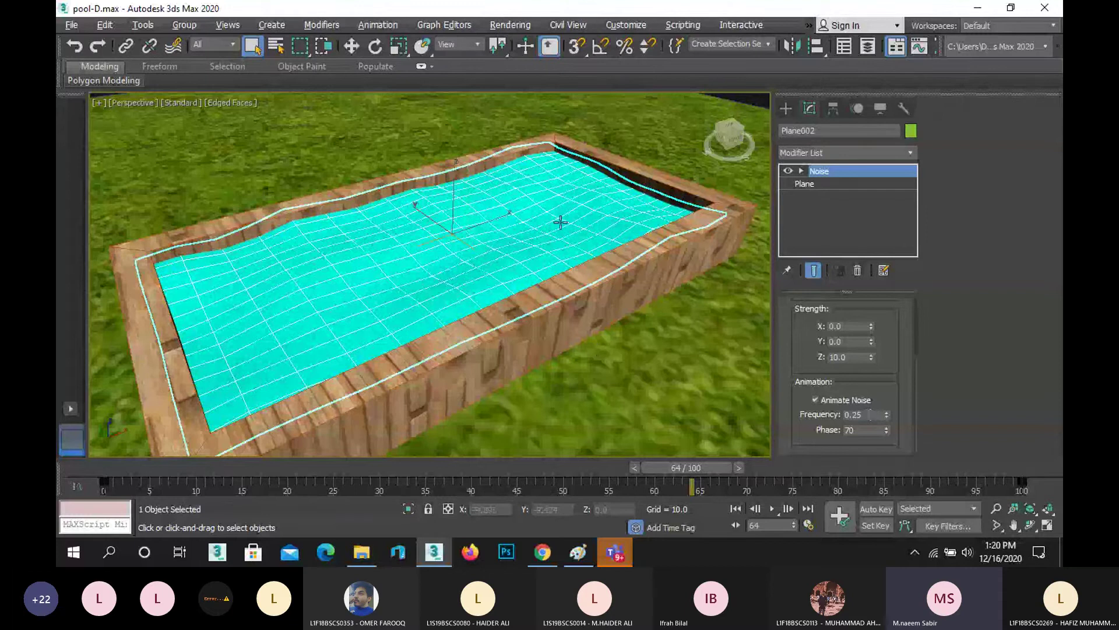
{"action": "left_click", "coordinate": [475, 348]}
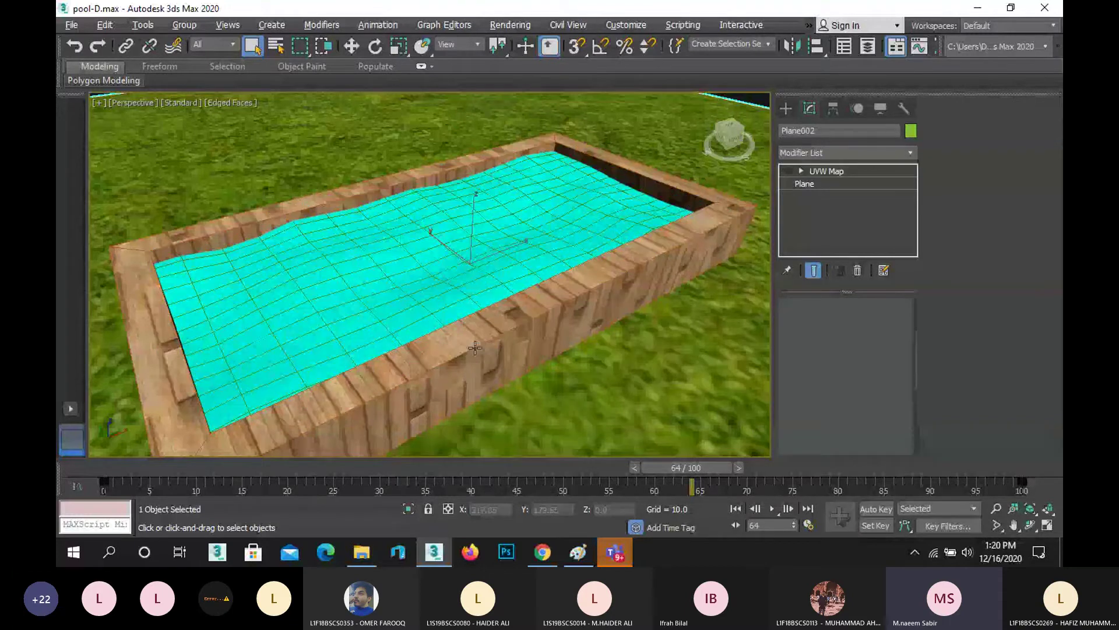
{"action": "scroll", "coordinate": [475, 348], "scroll_direction": "down", "scroll_amount": 5}
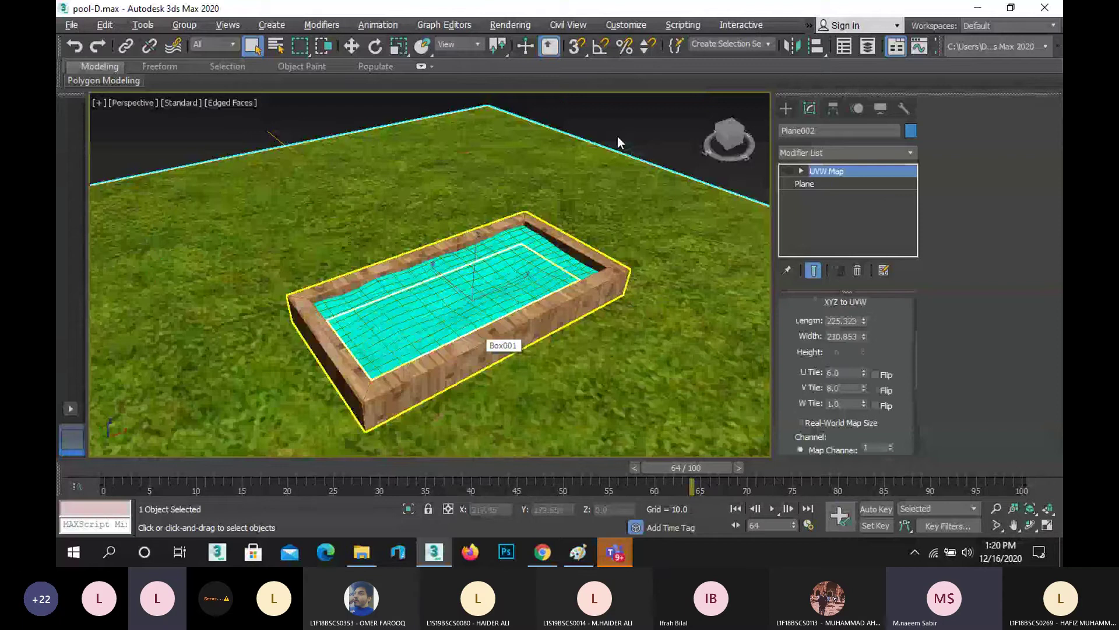
{"action": "left_click", "coordinate": [618, 143]}
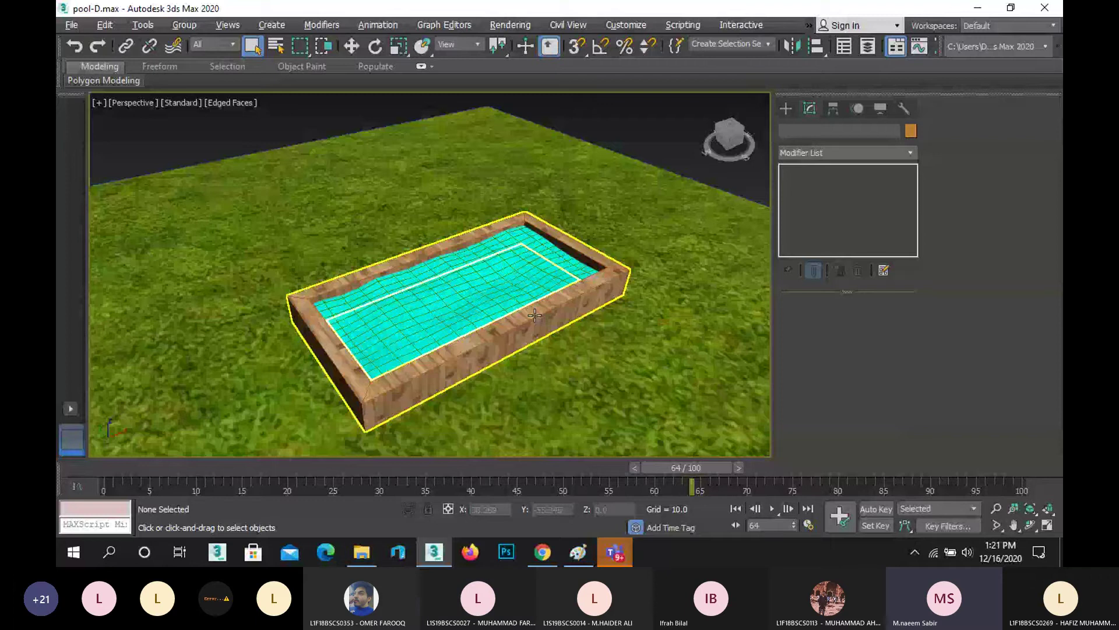
{"action": "left_click", "coordinate": [373, 214]}
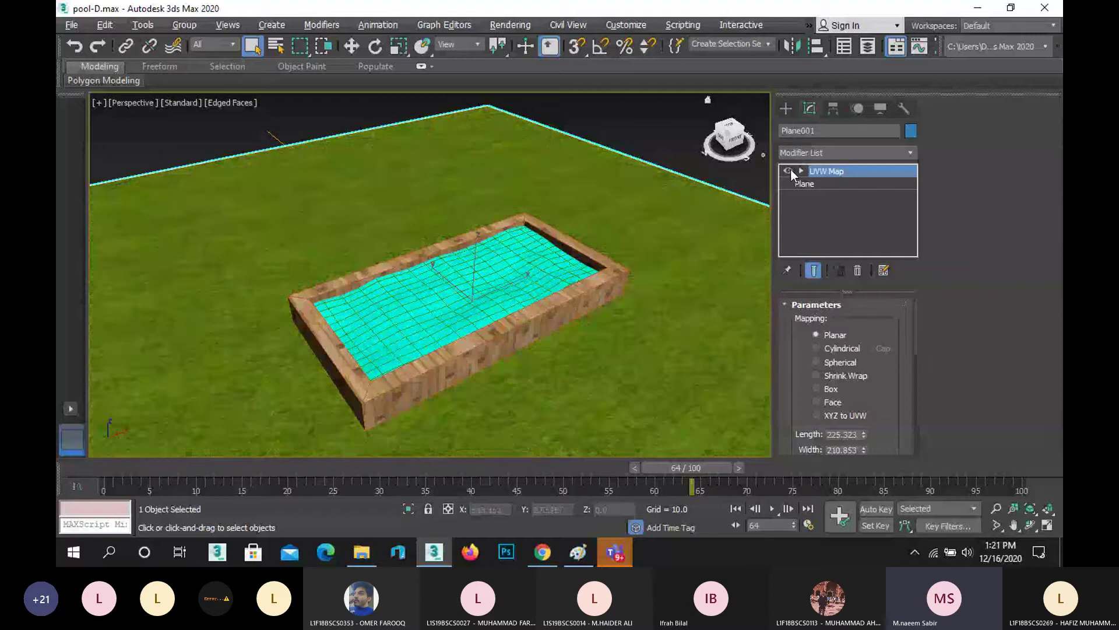
Step: Switch from light creation to geometry creation and choose the AEC Extended category
{"action": "left_click", "coordinate": [786, 109]}
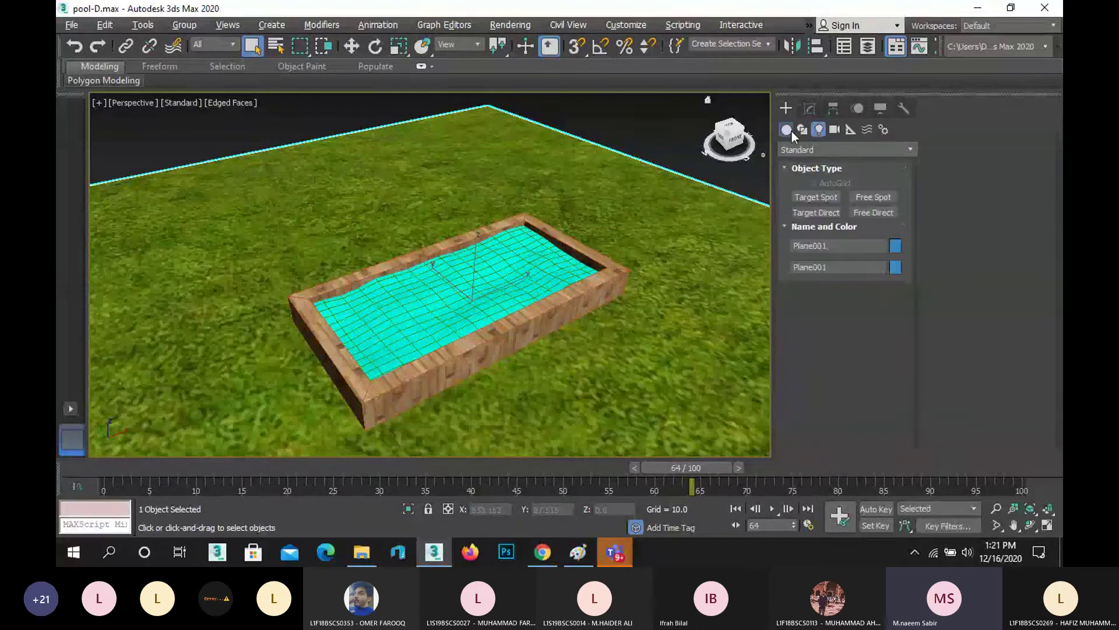
{"action": "left_click", "coordinate": [787, 129]}
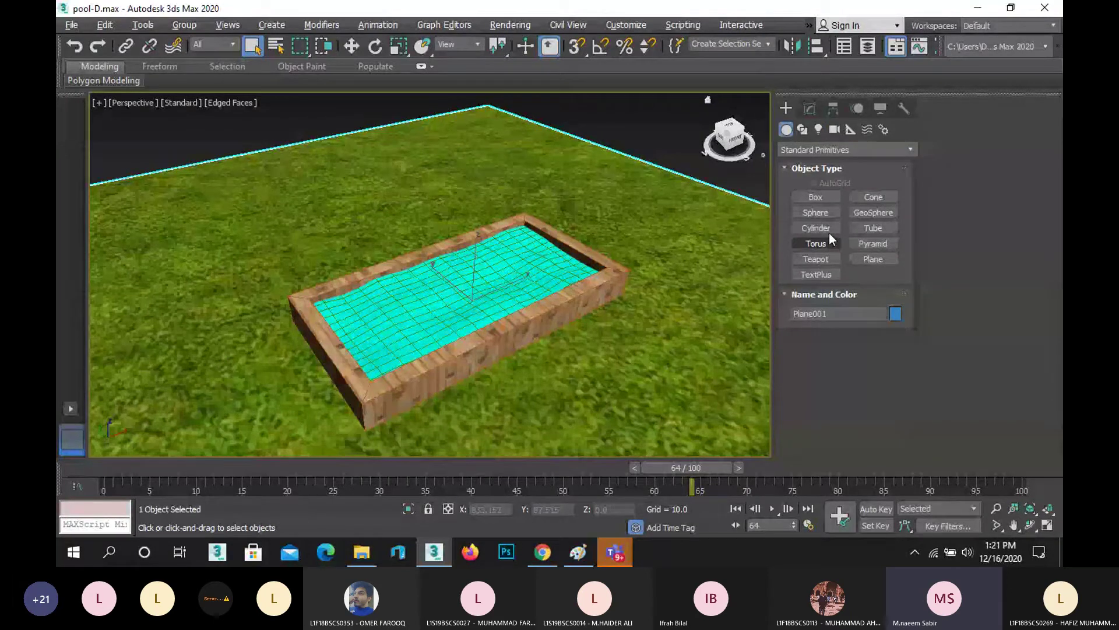
{"action": "left_click", "coordinate": [815, 150]}
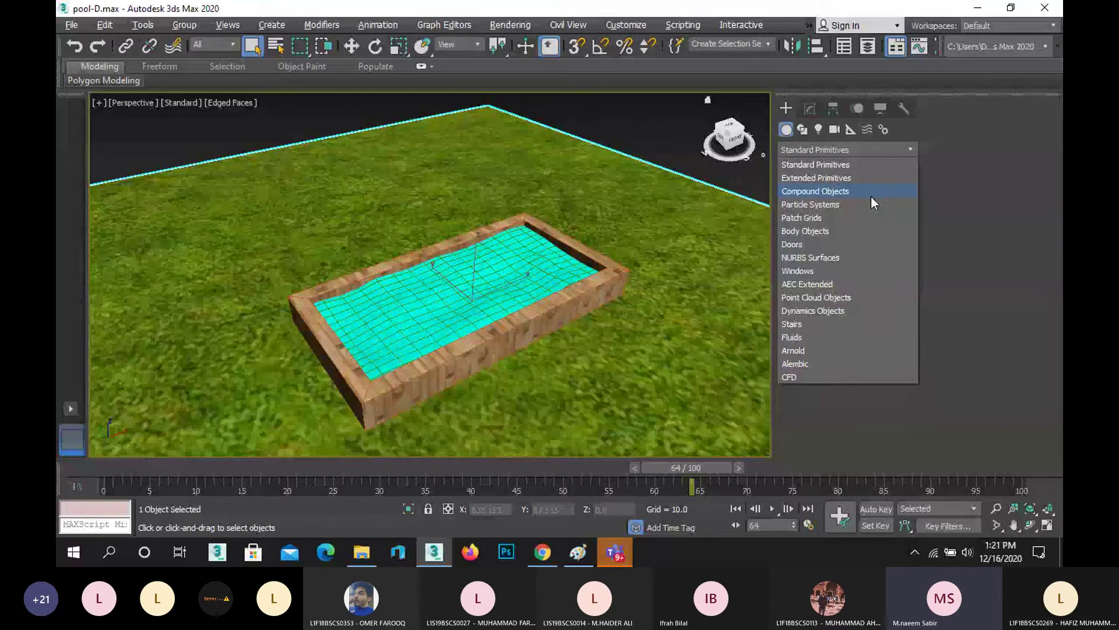
{"action": "left_click", "coordinate": [793, 105]}
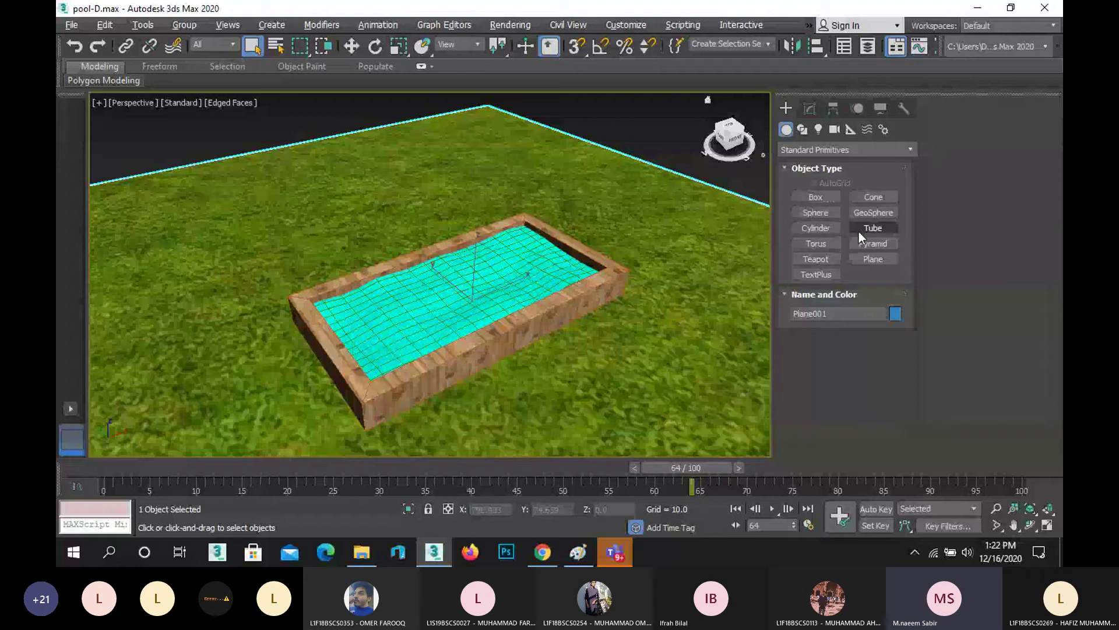
{"action": "left_click", "coordinate": [887, 150]}
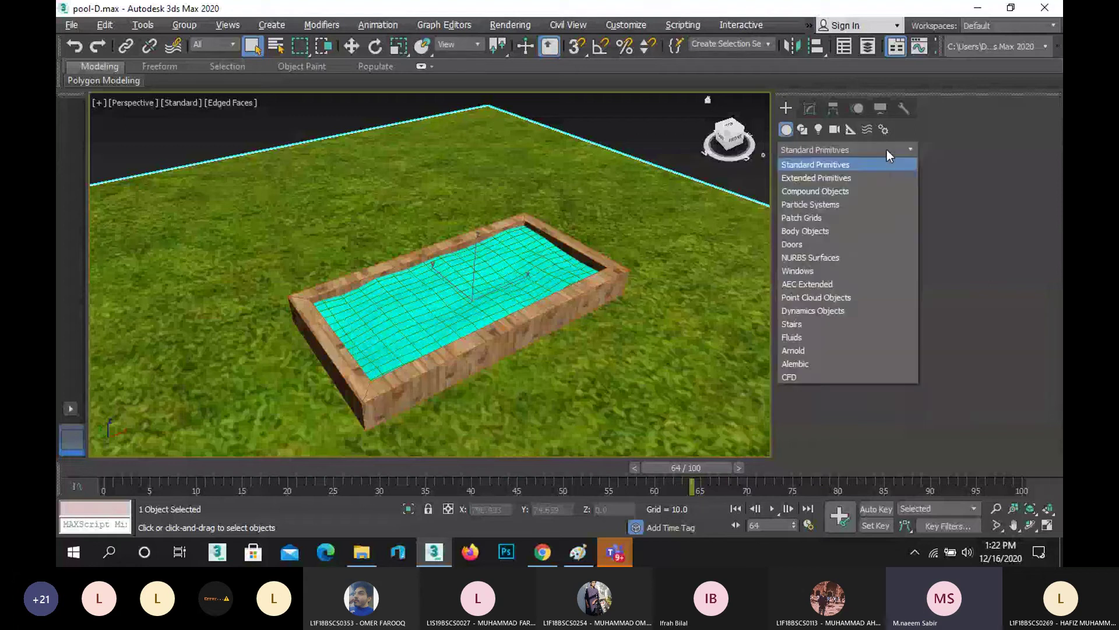
{"action": "left_click", "coordinate": [809, 284]}
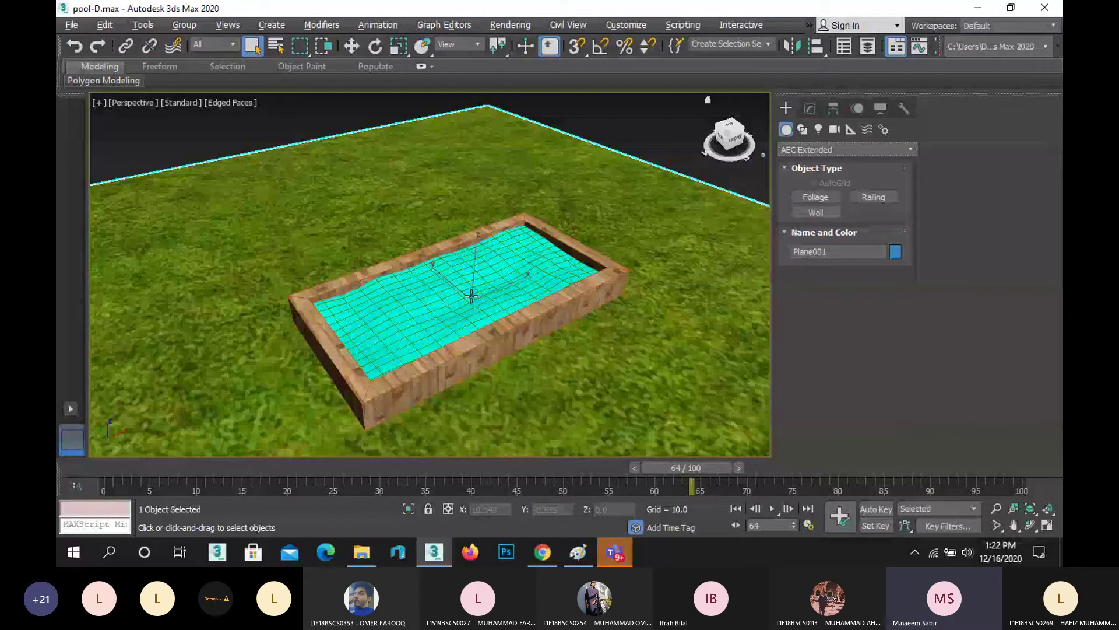
Step: Start a Wall at one corner of the lawn and run it along the two rear edges to the third corner
{"action": "scroll", "coordinate": [471, 296], "scroll_direction": "down", "scroll_amount": 5}
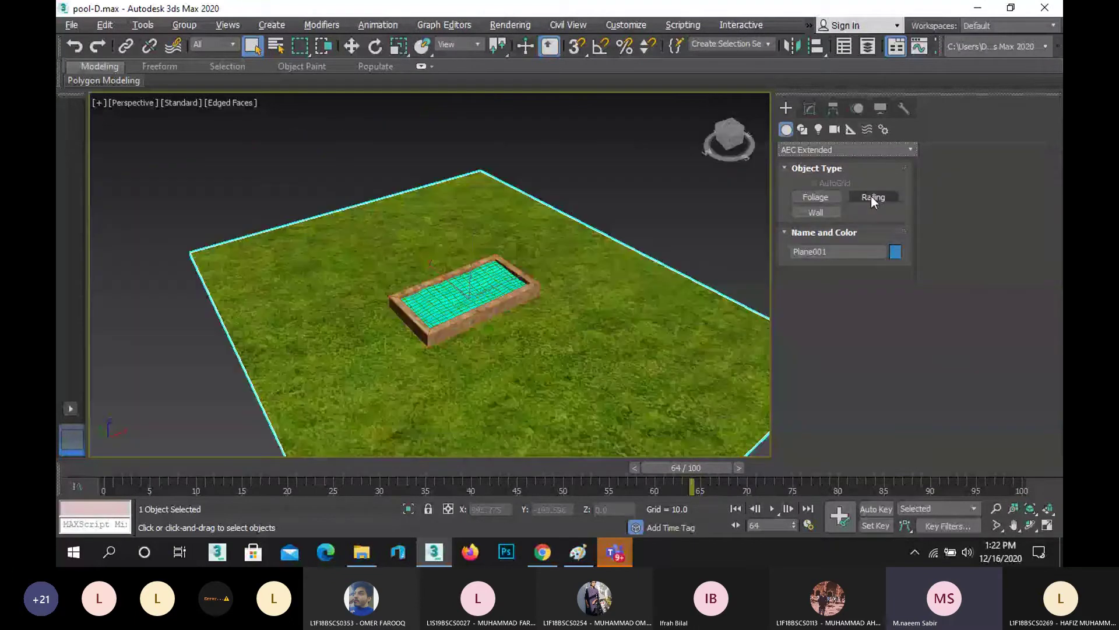
{"action": "left_click", "coordinate": [820, 216]}
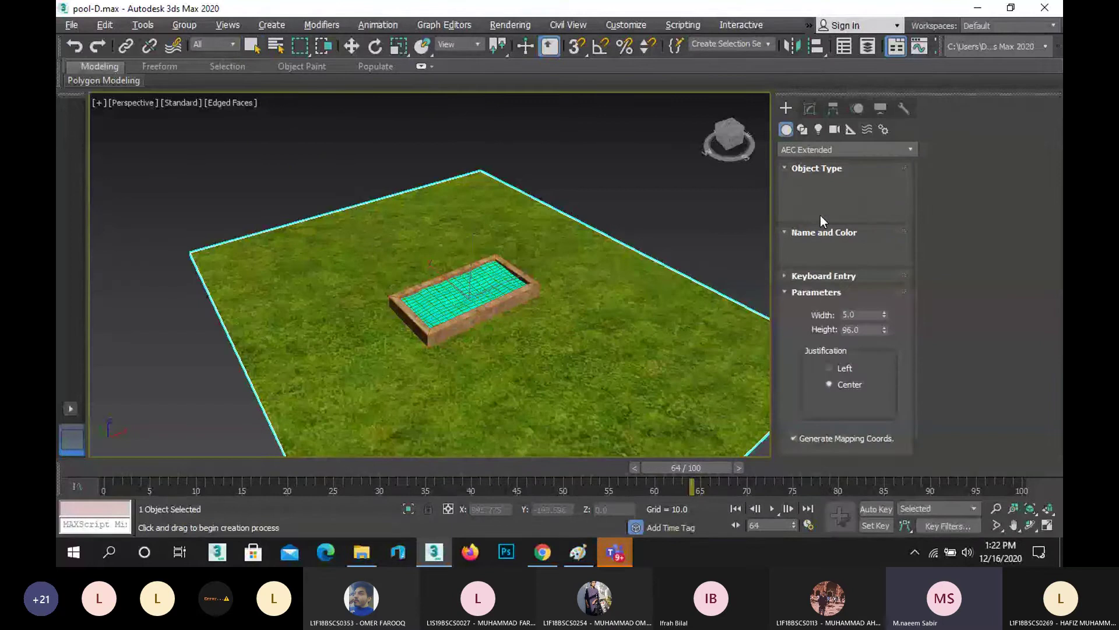
{"action": "left_click", "coordinate": [198, 255]}
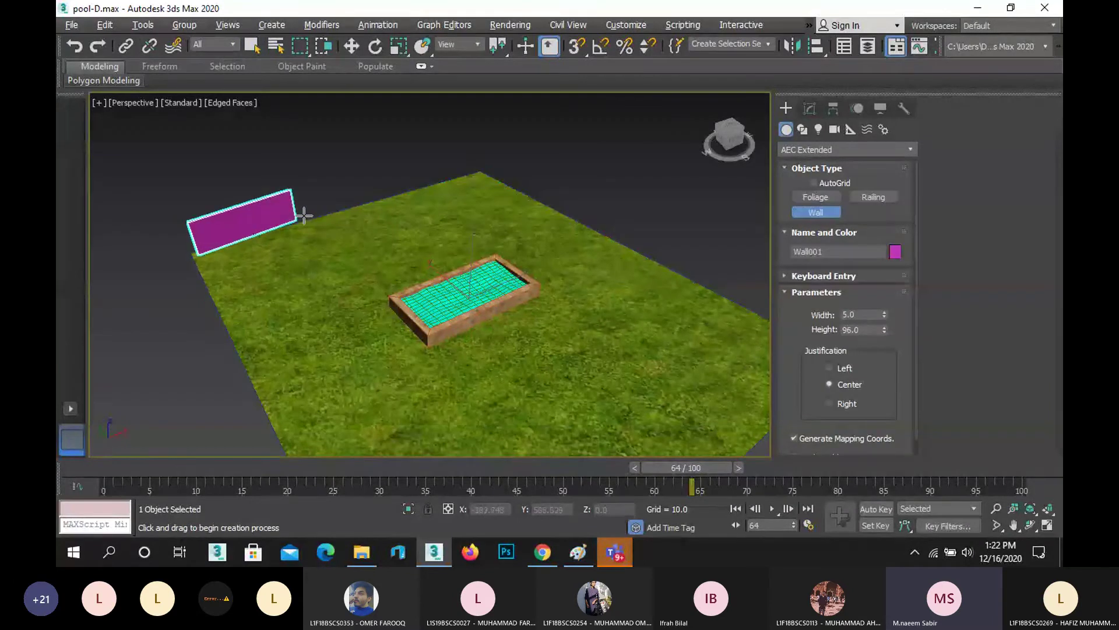
{"action": "left_click", "coordinate": [473, 173]}
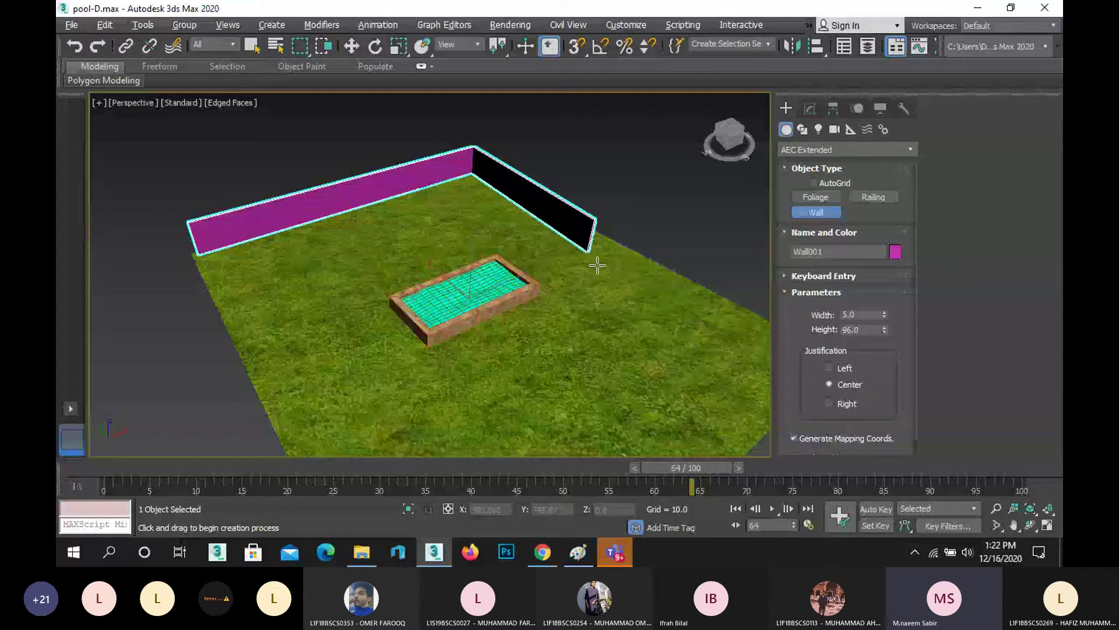
{"action": "middle_click_drag", "start_coordinate": [743, 326], "coordinate": [679, 283]}
{"action": "left_click", "coordinate": [753, 311]}
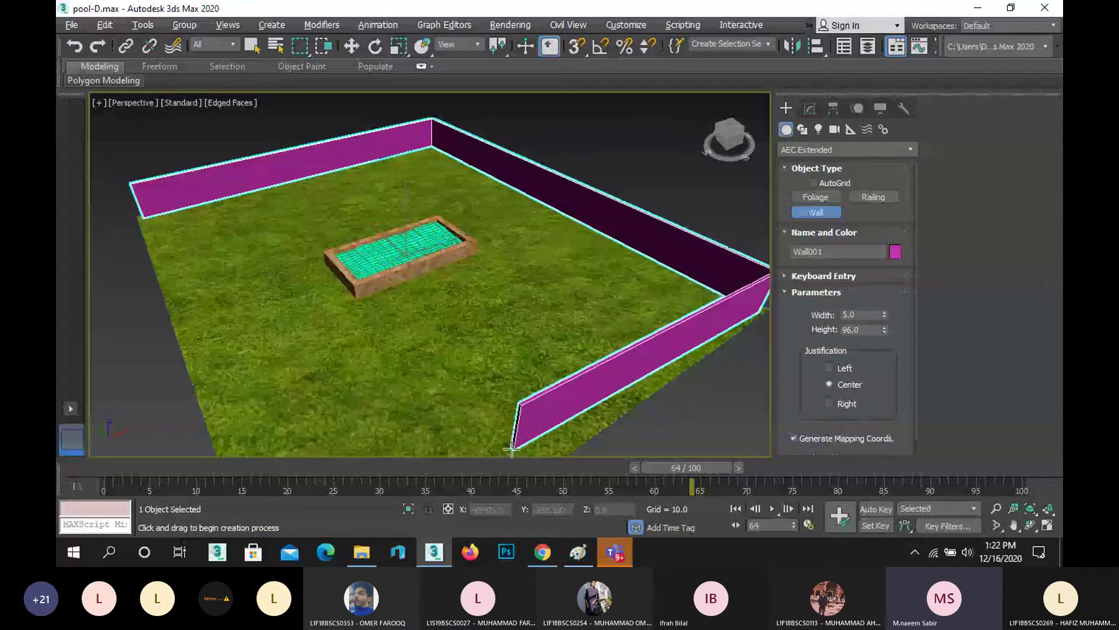
Step: Continue the wall along the front edge, step it inward around the nearest lawn corner, and end it just short of its starting corner
{"action": "scroll", "coordinate": [525, 362], "scroll_direction": "down", "scroll_amount": 5}
{"action": "scroll", "coordinate": [468, 399], "scroll_direction": "up", "scroll_amount": 1}
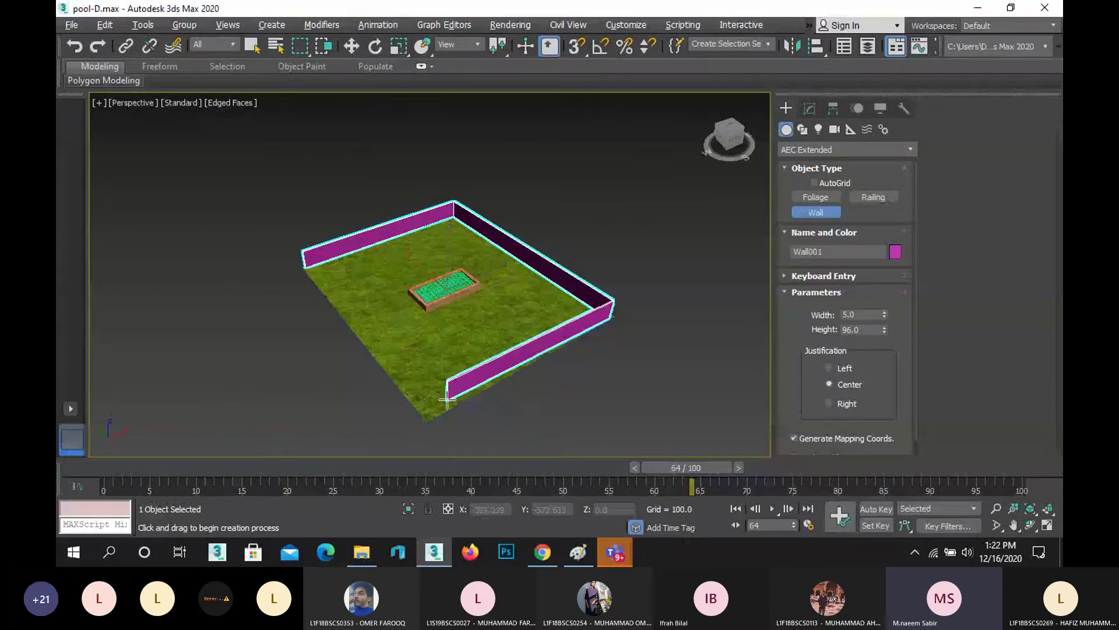
{"action": "left_click", "coordinate": [488, 382]}
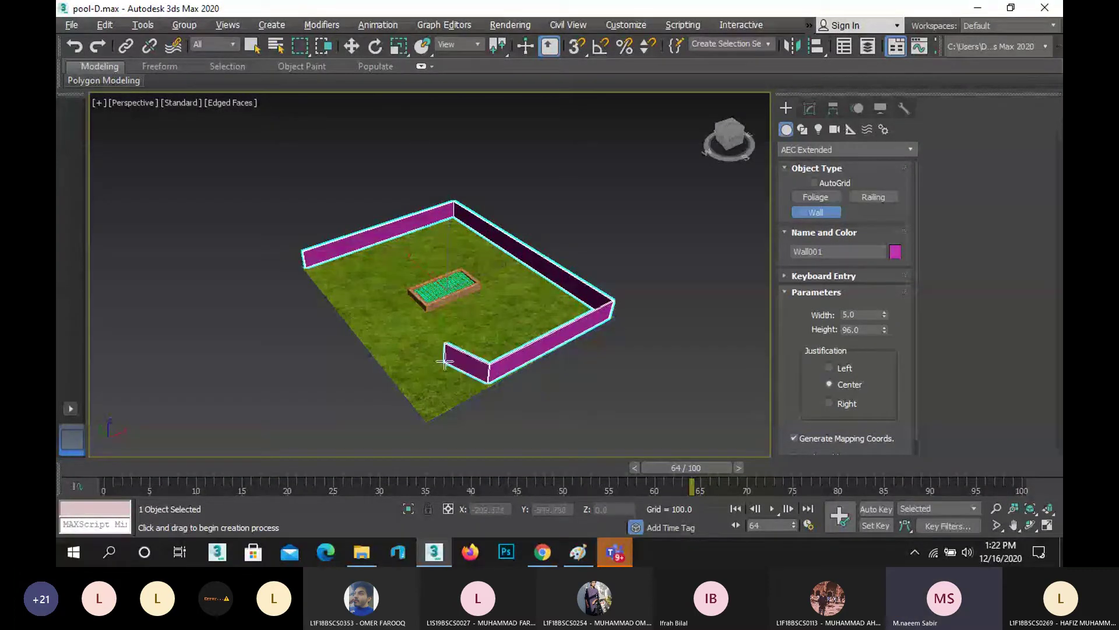
{"action": "left_click", "coordinate": [453, 352]}
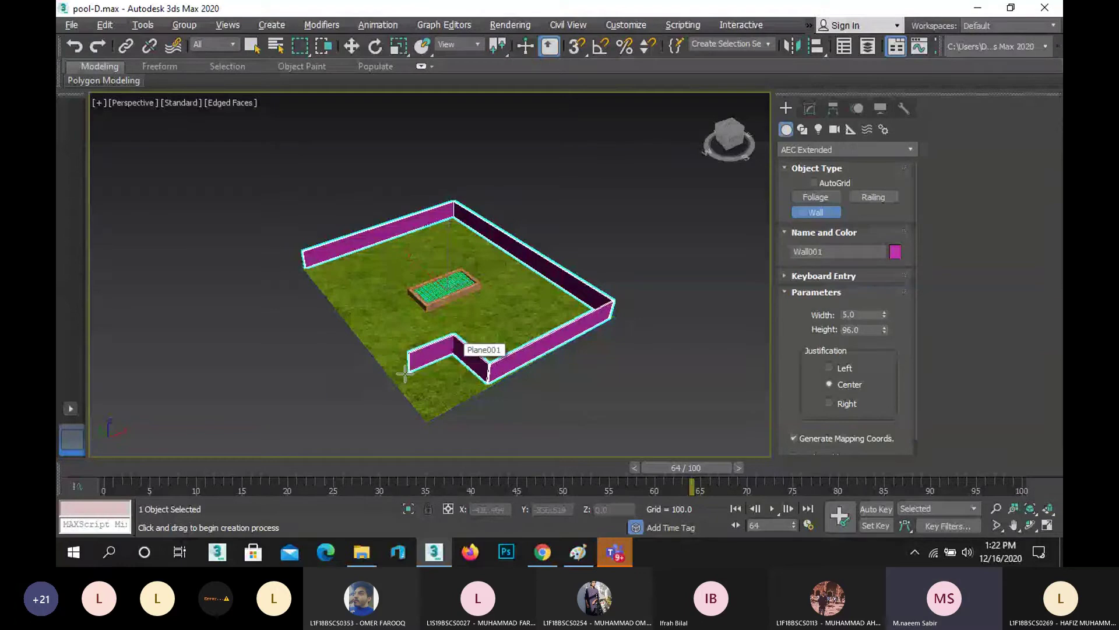
{"action": "left_click", "coordinate": [397, 379]}
{"action": "left_click", "coordinate": [325, 299]}
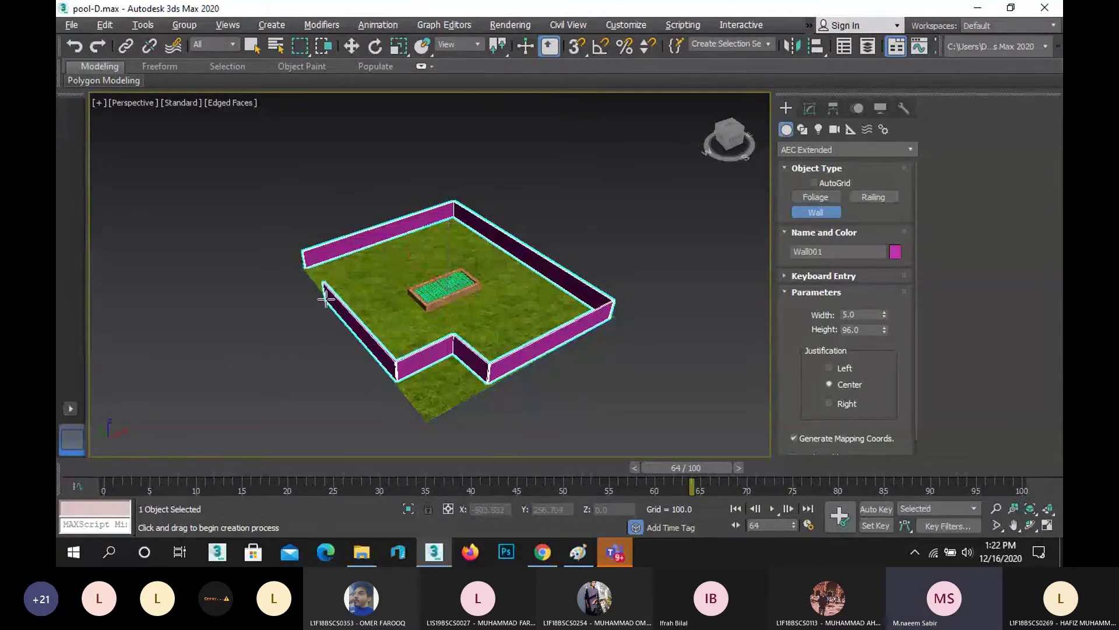
{"action": "right_click", "coordinate": [325, 298]}
{"action": "scroll", "coordinate": [428, 282], "scroll_direction": "up", "scroll_amount": 5}
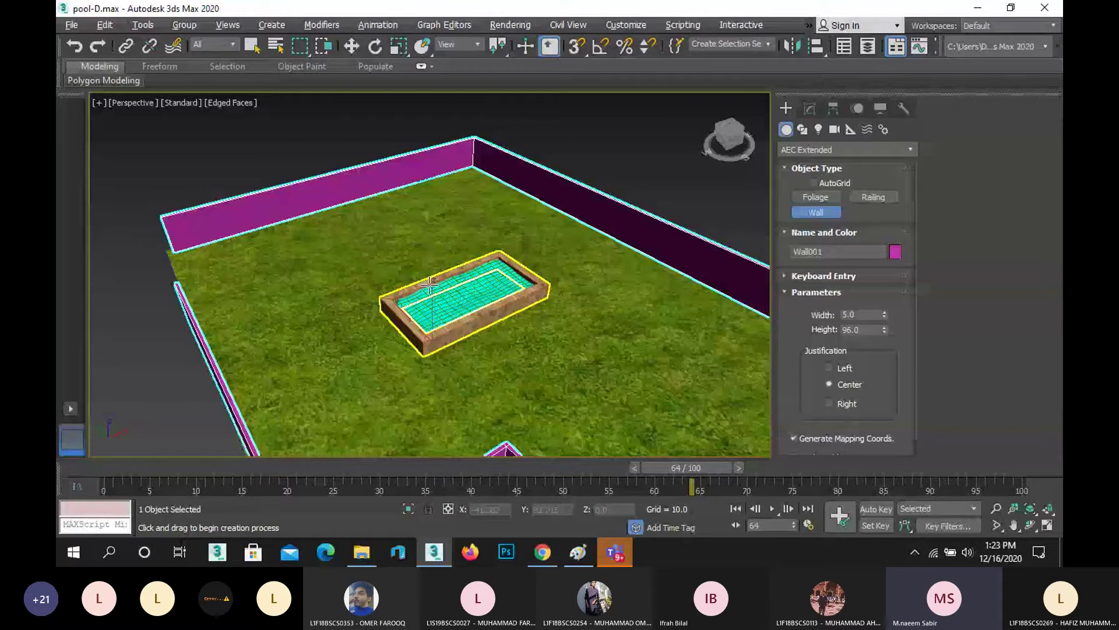
{"action": "right_click", "coordinate": [429, 284]}
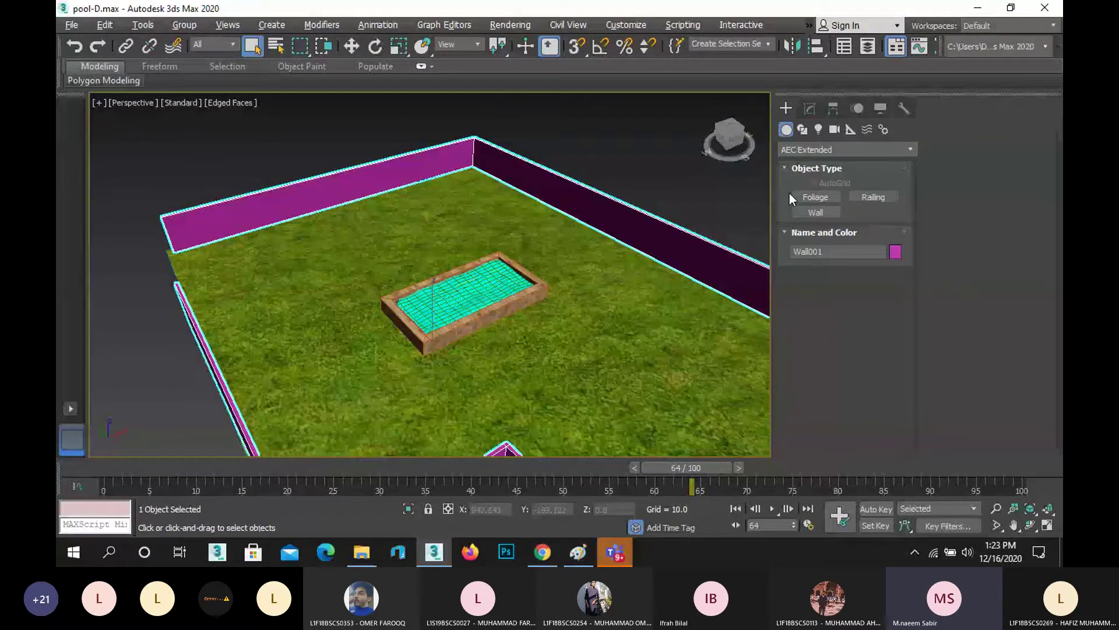
Step: Place a Japanese Flowering Cherry, Spring foliage plant on the lawn behind the pool
{"action": "left_click", "coordinate": [828, 197]}
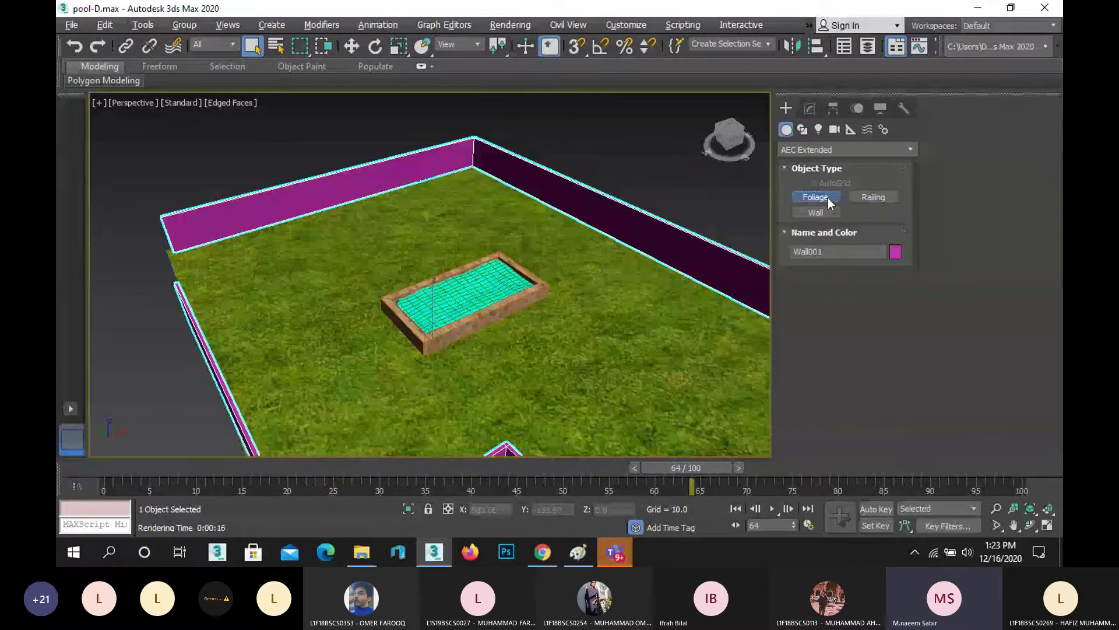
{"action": "scroll", "coordinate": [985, 287], "scroll_direction": "down", "scroll_amount": 5}
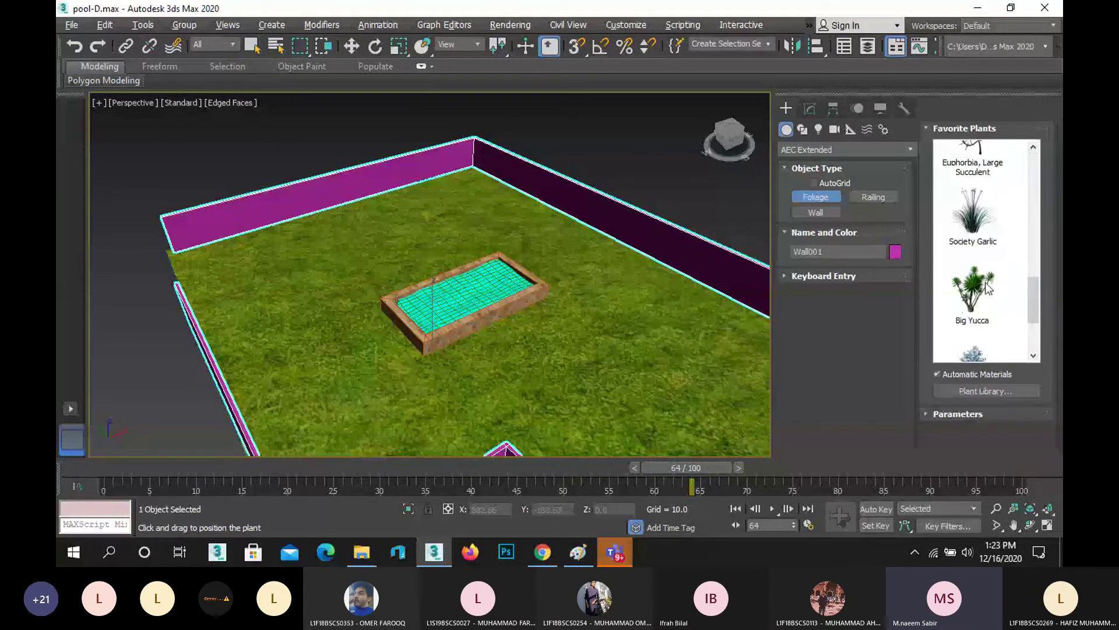
{"action": "scroll", "coordinate": [988, 291], "scroll_direction": "down", "scroll_amount": 2}
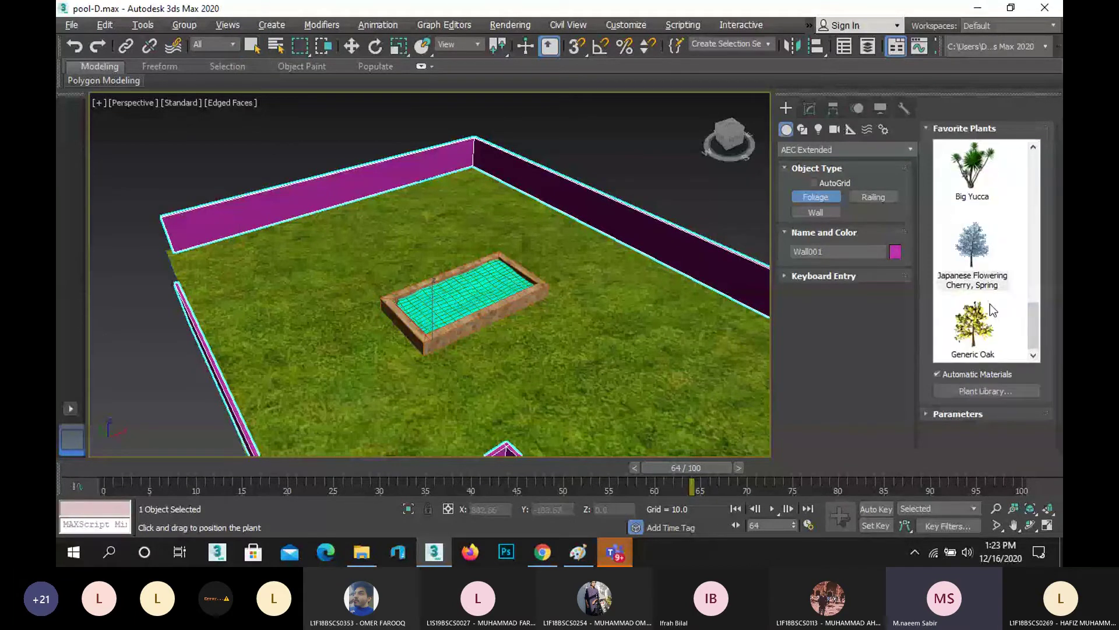
{"action": "scroll", "coordinate": [994, 274], "scroll_direction": "up", "scroll_amount": 6}
{"action": "scroll", "coordinate": [1005, 282], "scroll_direction": "down", "scroll_amount": 4}
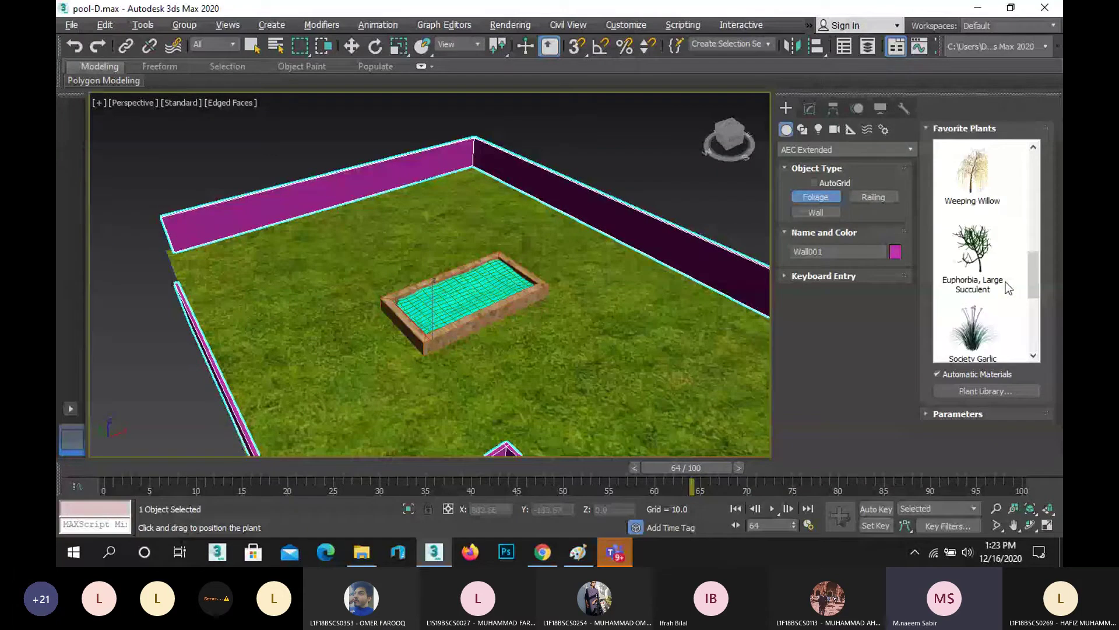
{"action": "scroll", "coordinate": [1009, 285], "scroll_direction": "down", "scroll_amount": 2}
{"action": "left_click", "coordinate": [976, 274]}
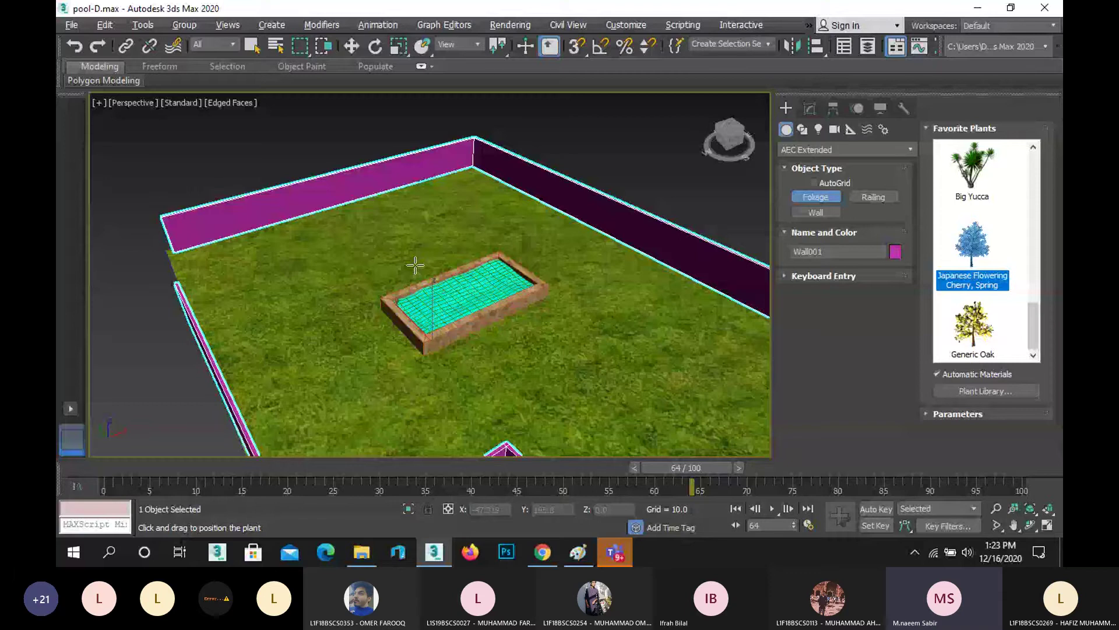
{"action": "left_click", "coordinate": [446, 248]}
Step: Move the cherry tree closer to the pool's rear edge, to about Y 99.5
{"action": "key", "text": "w"}
{"action": "scroll", "coordinate": [431, 242], "scroll_direction": "up", "scroll_amount": 4}
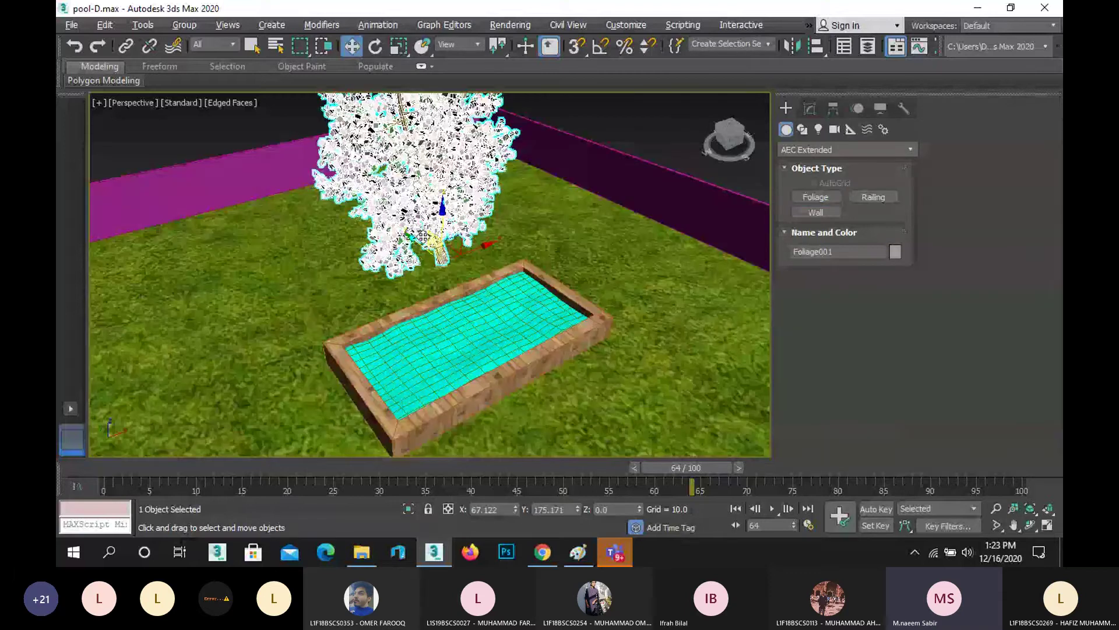
{"action": "left_click_drag", "start_coordinate": [423, 236], "coordinate": [455, 257]}
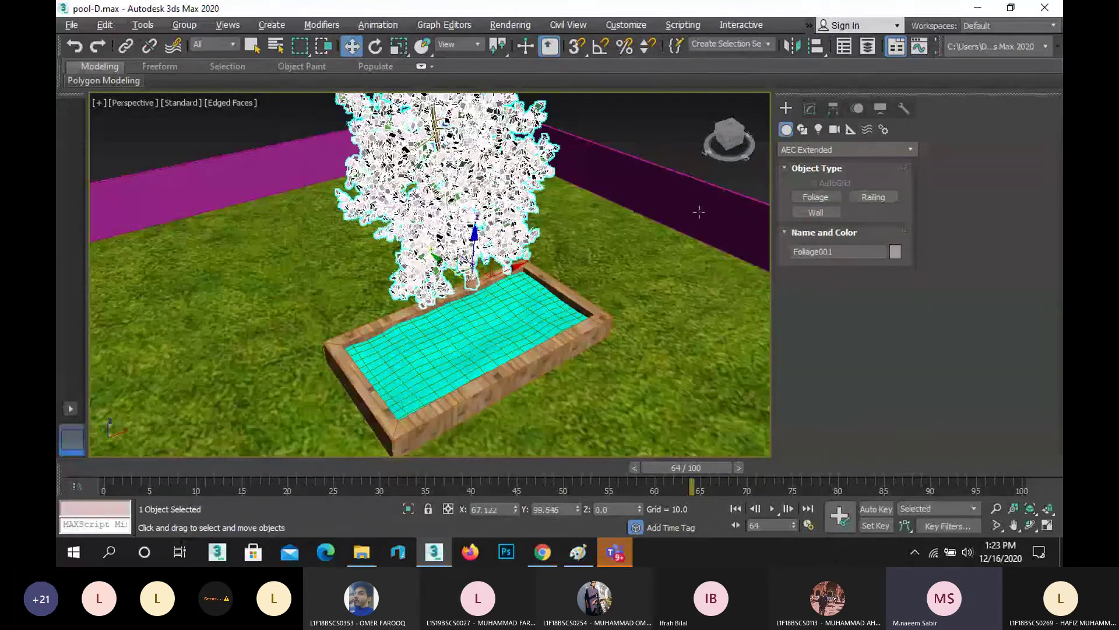
Step: Place a Generic Palm foliage plant on the lawn beside the pool's front corner at about X 111, Y -91
{"action": "left_click", "coordinate": [835, 197]}
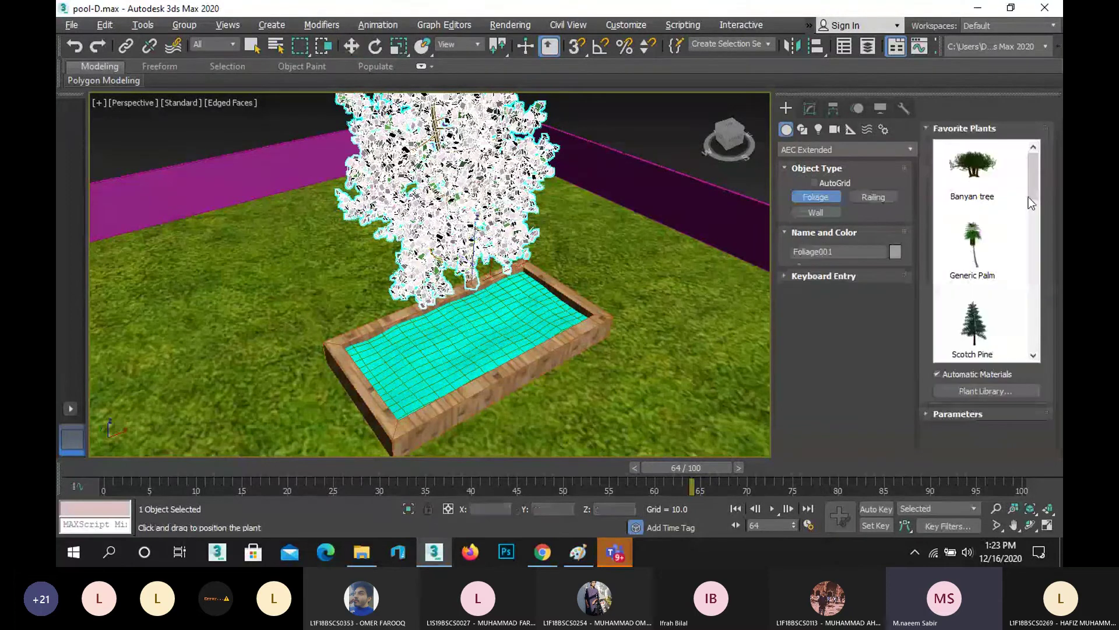
{"action": "left_click", "coordinate": [984, 255]}
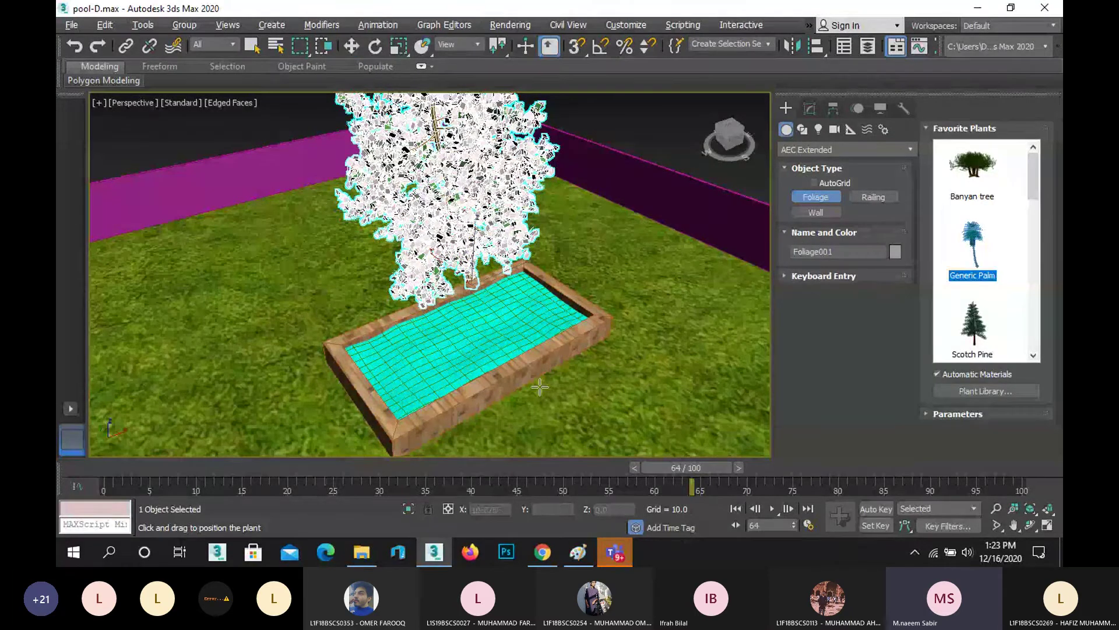
{"action": "left_click", "coordinate": [598, 357]}
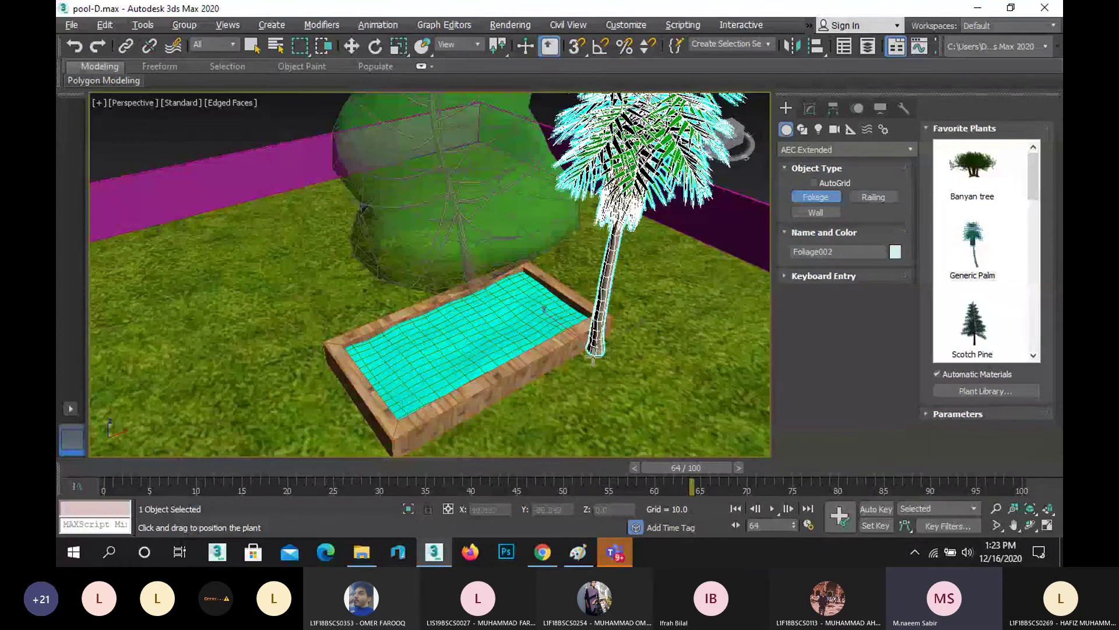
{"action": "right_click", "coordinate": [592, 362]}
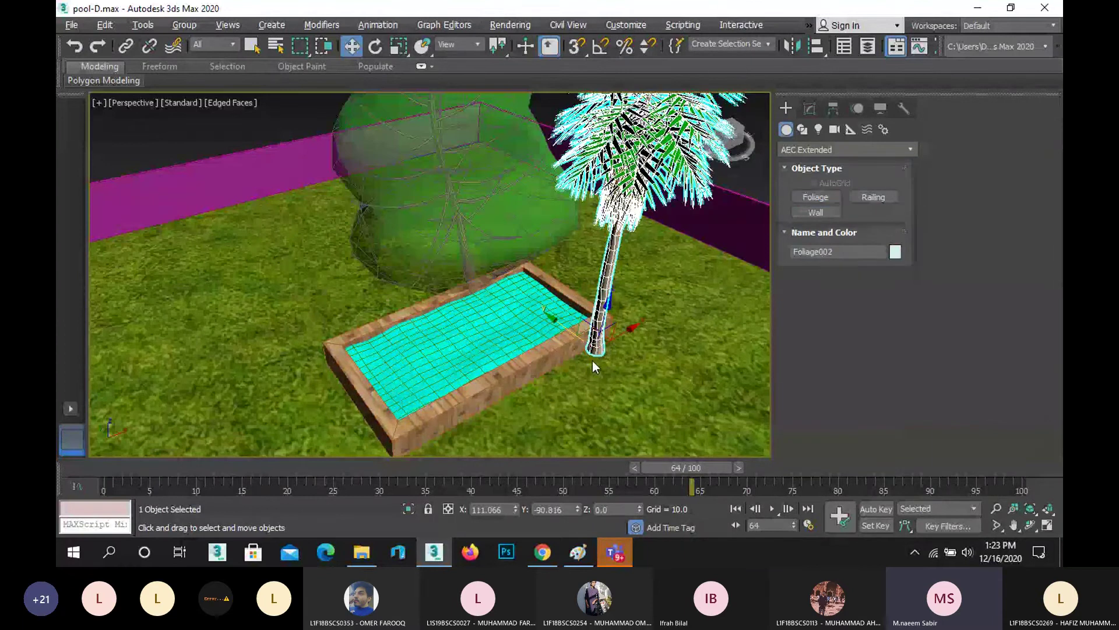
Step: Scale the palm beside the pool down uniformly to roughly half its size
{"action": "left_click", "coordinate": [399, 46]}
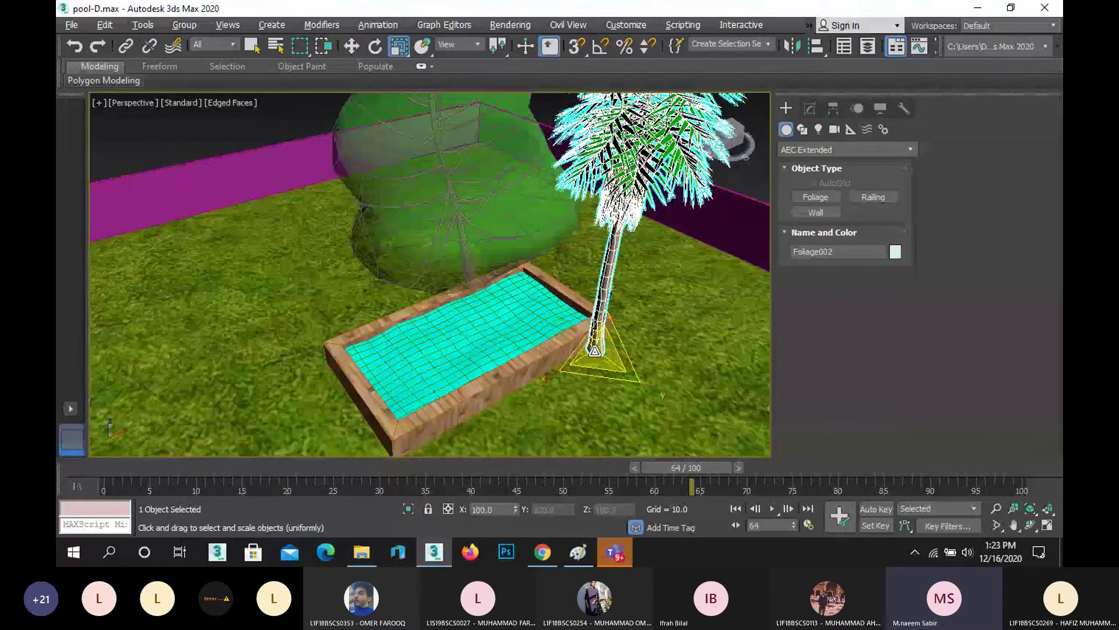
{"action": "left_click_drag", "start_coordinate": [597, 355], "coordinate": [591, 388]}
Step: Move the cherry tree along the pool's rear edge to about X -119.3 and render the perspective view
{"action": "left_click", "coordinate": [414, 163]}
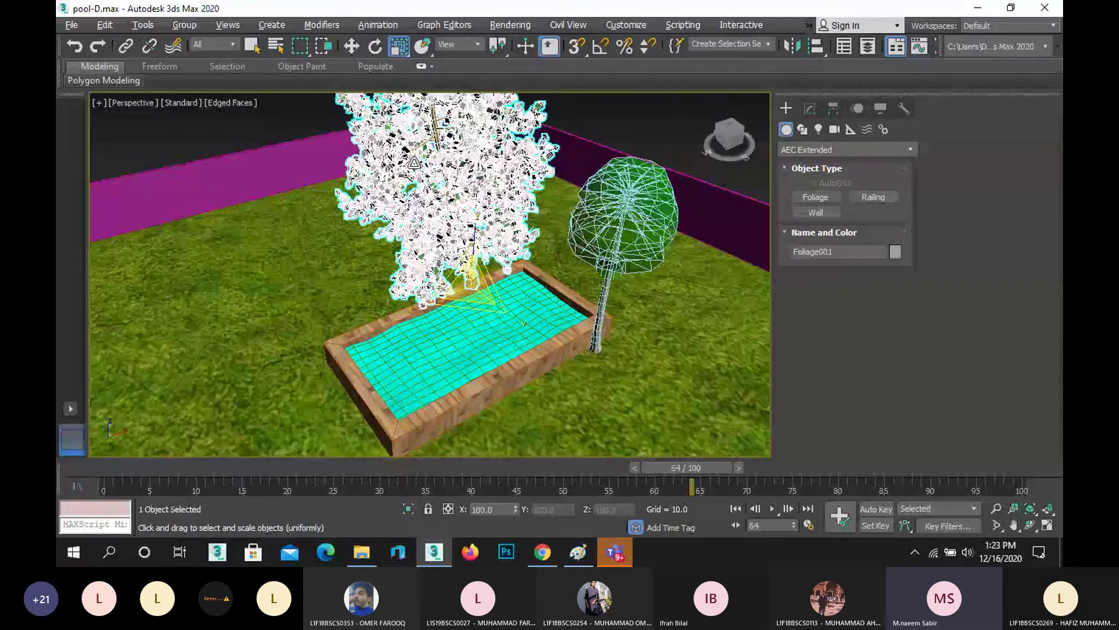
{"action": "left_click", "coordinate": [351, 46]}
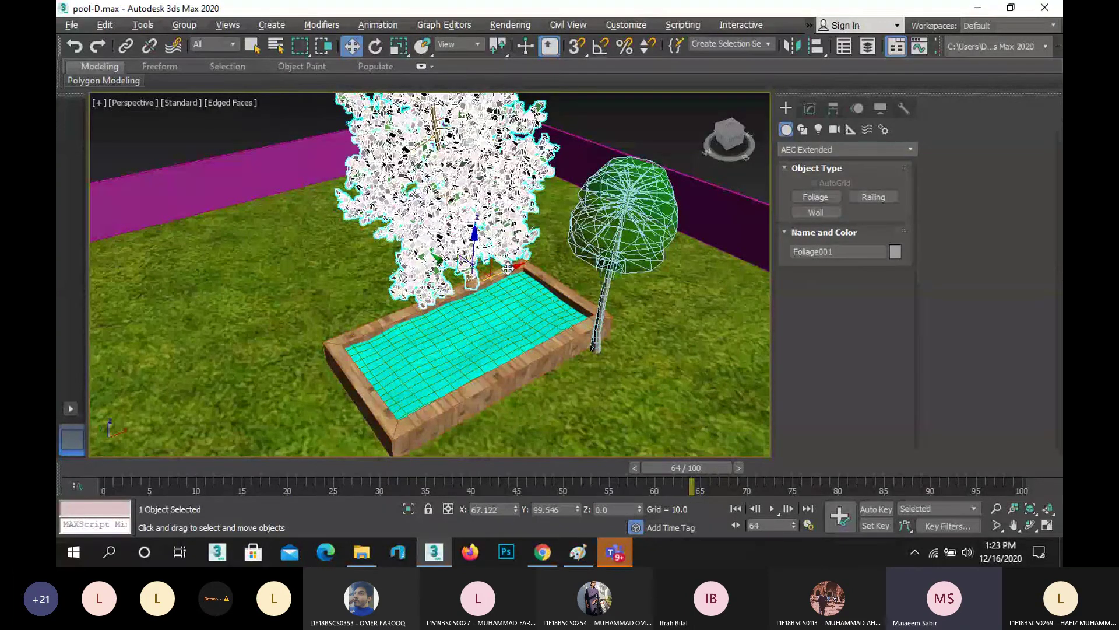
{"action": "left_click_drag", "start_coordinate": [508, 271], "coordinate": [390, 293]}
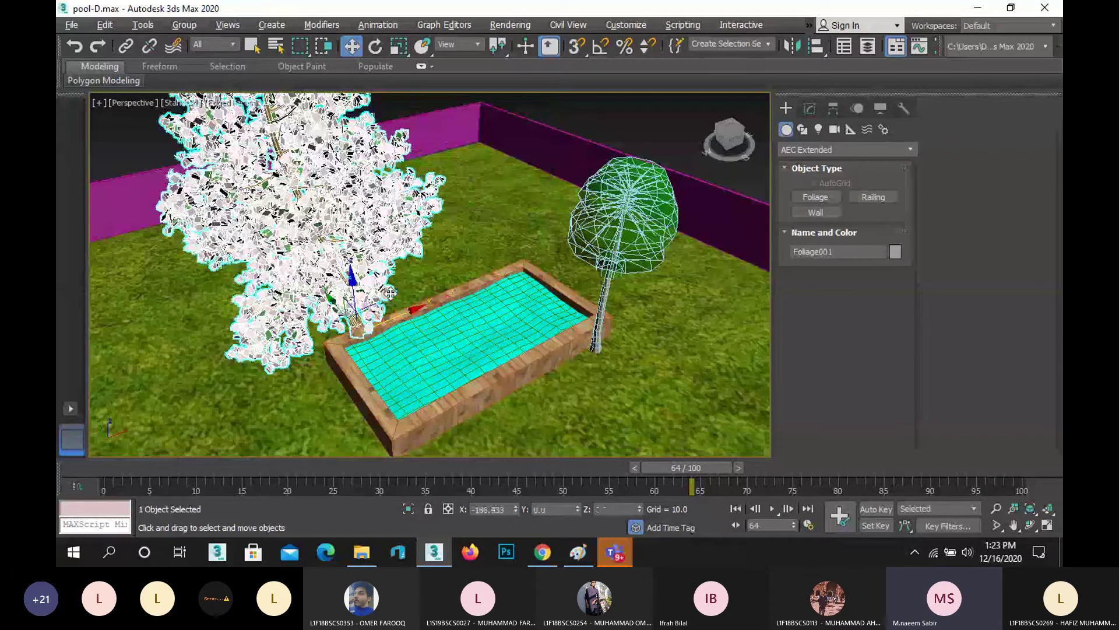
{"action": "left_click_drag", "start_coordinate": [390, 293], "coordinate": [392, 294]}
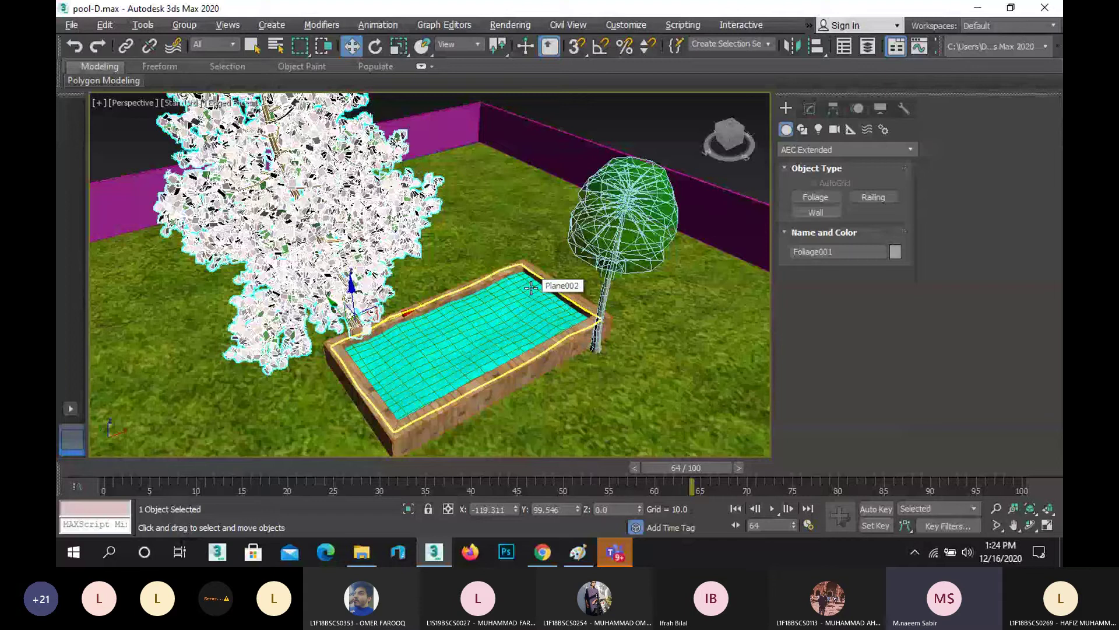
{"action": "key", "text": "shift+q"}
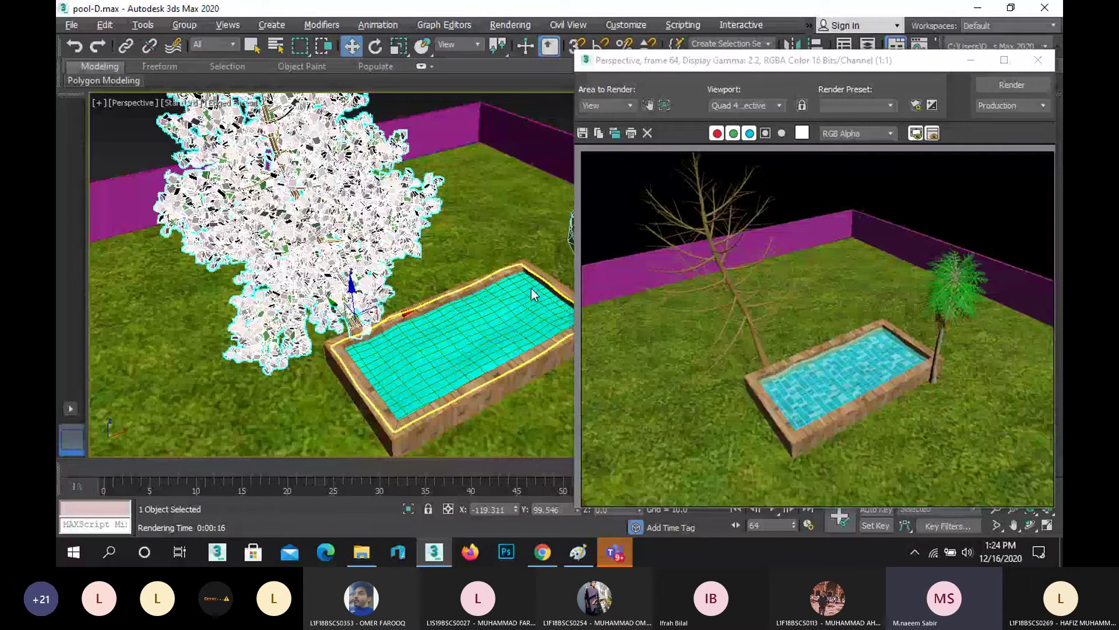
{"action": "left_click", "coordinate": [1038, 60]}
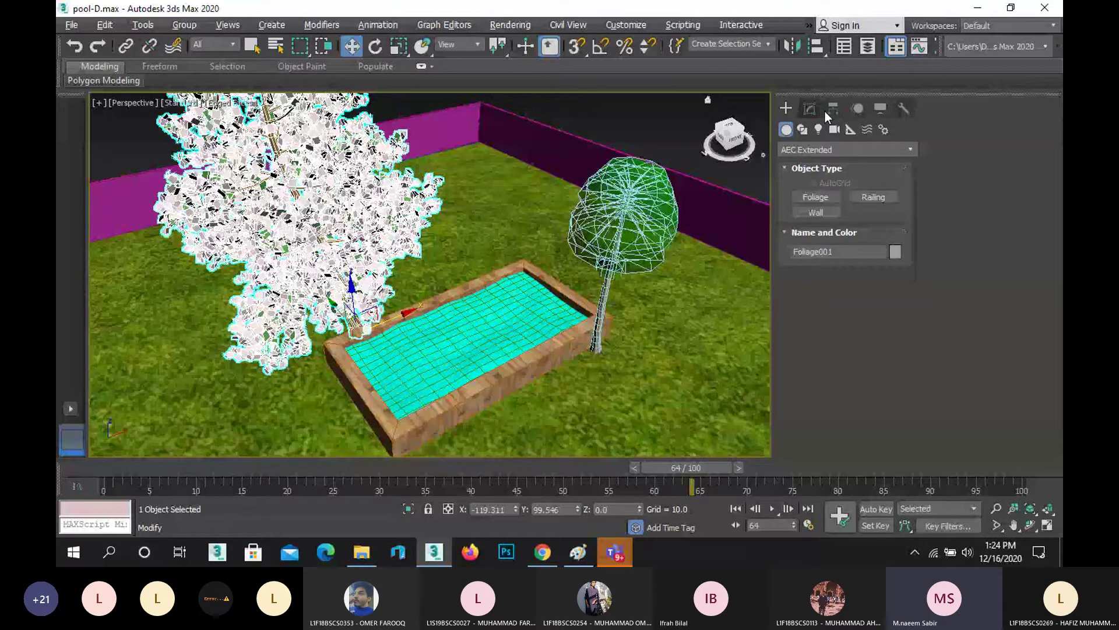
Step: Set the cherry tree's Viewport Canopy Mode to Always and deselect the tree
{"action": "left_click", "coordinate": [810, 109]}
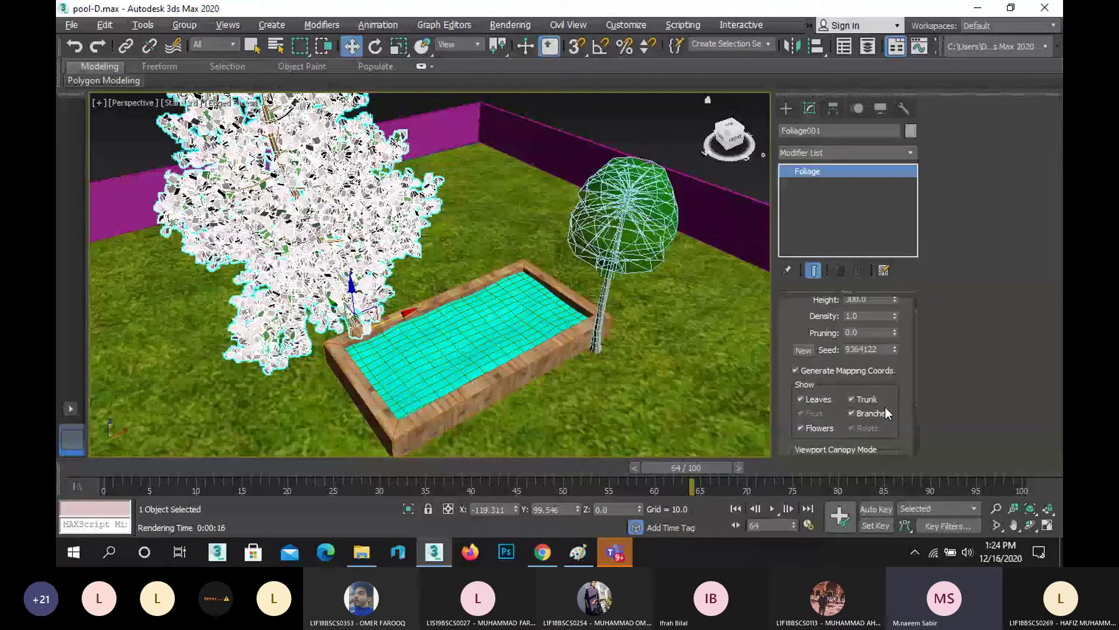
{"action": "scroll", "coordinate": [885, 407], "scroll_direction": "down", "scroll_amount": 3}
{"action": "left_click", "coordinate": [841, 391]}
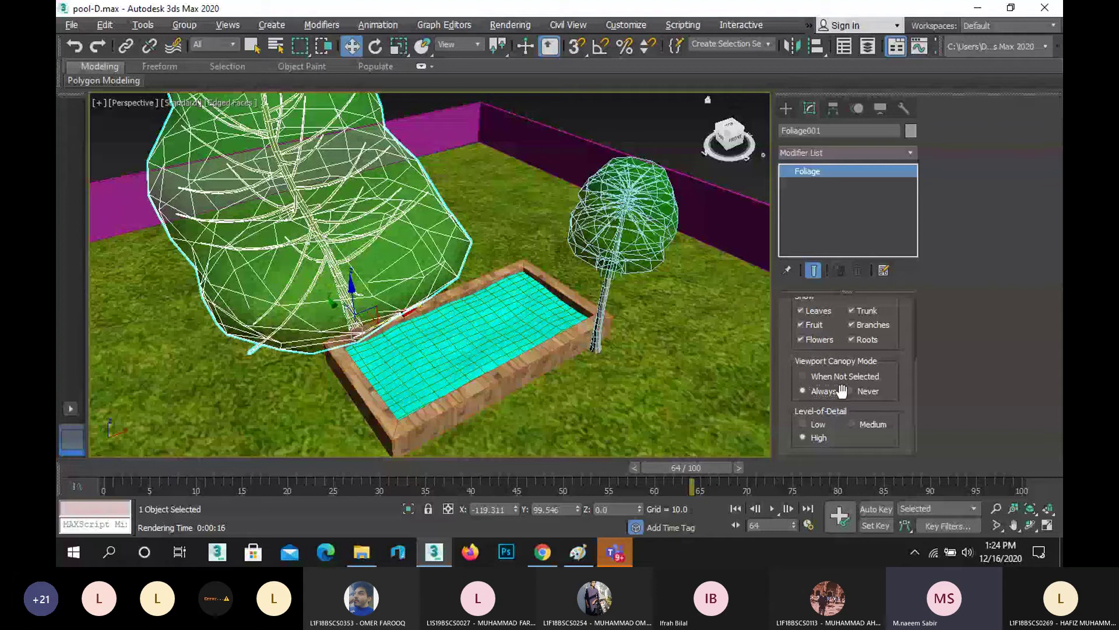
{"action": "left_click", "coordinate": [430, 233]}
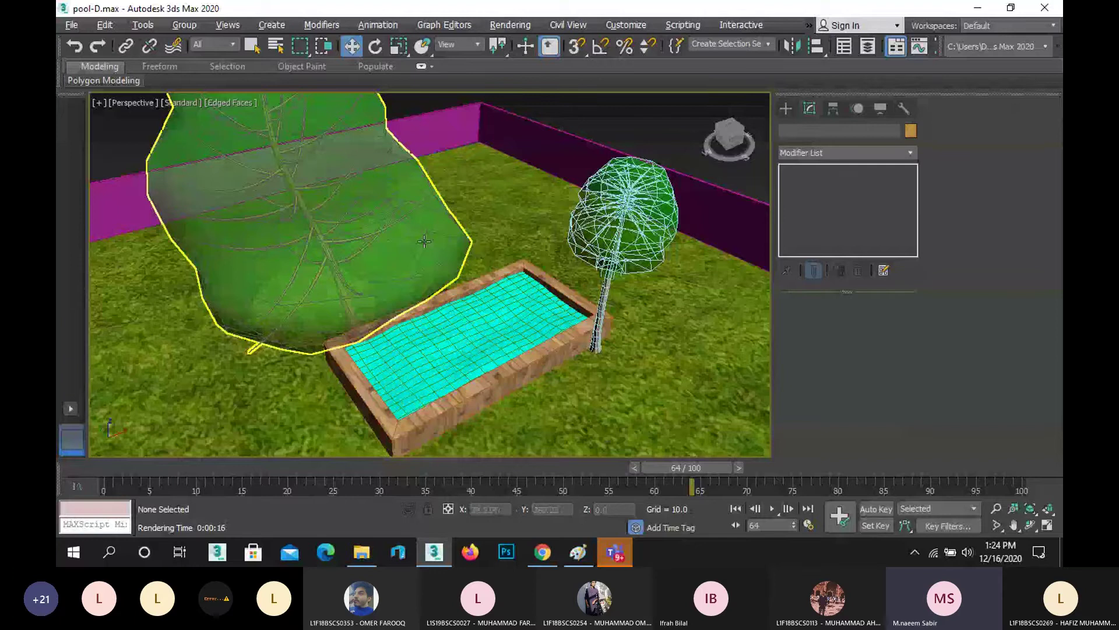
Step: Create a standard Omni light in front of the pool at about X 0, Y -108 and raise it to about Z 220
{"action": "scroll", "coordinate": [424, 240], "scroll_direction": "down", "scroll_amount": 3}
{"action": "left_click", "coordinate": [785, 109]}
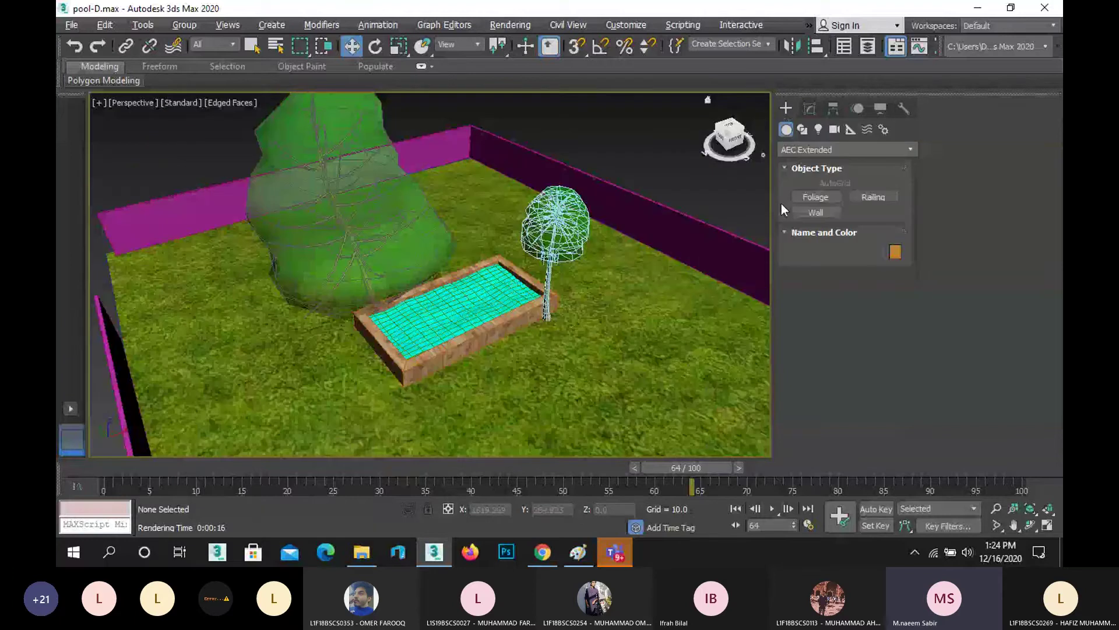
{"action": "left_click", "coordinate": [818, 129]}
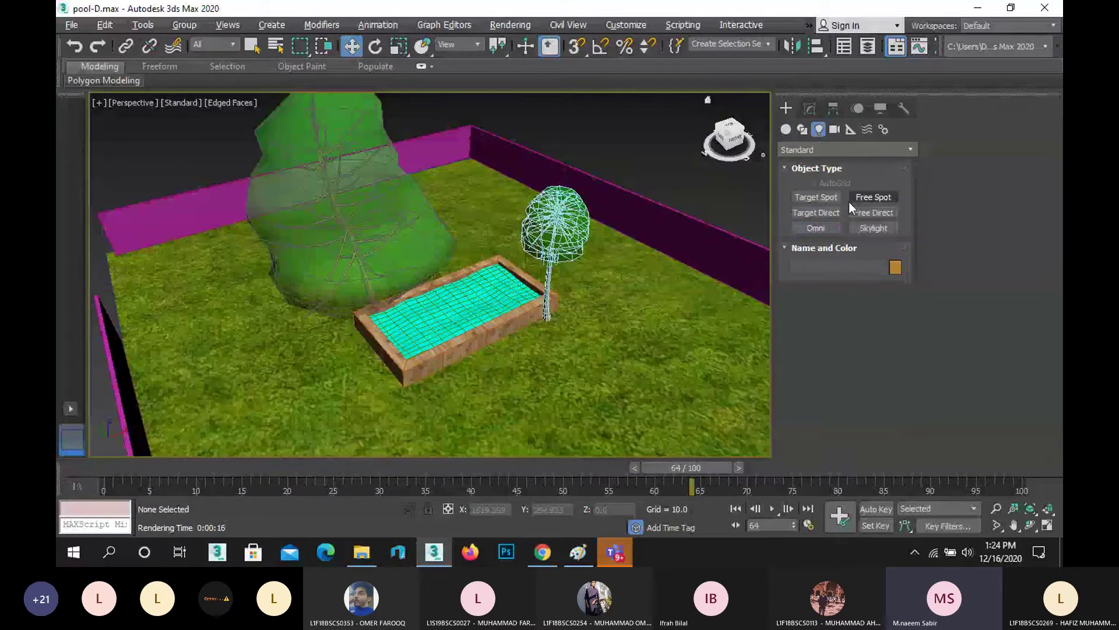
{"action": "left_click", "coordinate": [800, 228]}
{"action": "left_click", "coordinate": [504, 349]}
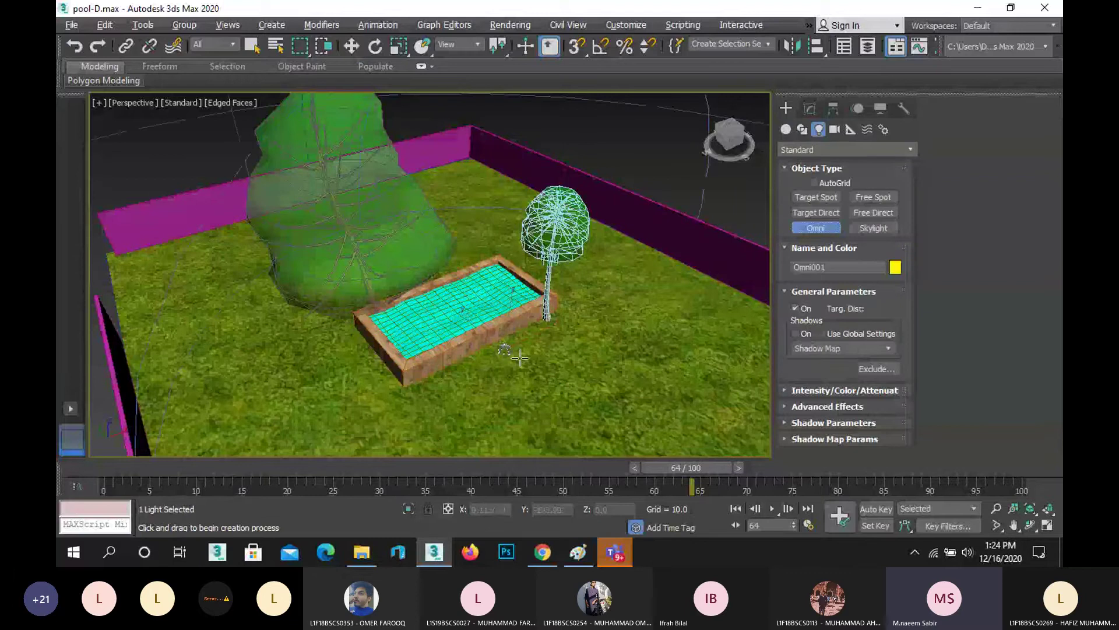
{"action": "key", "text": "w"}
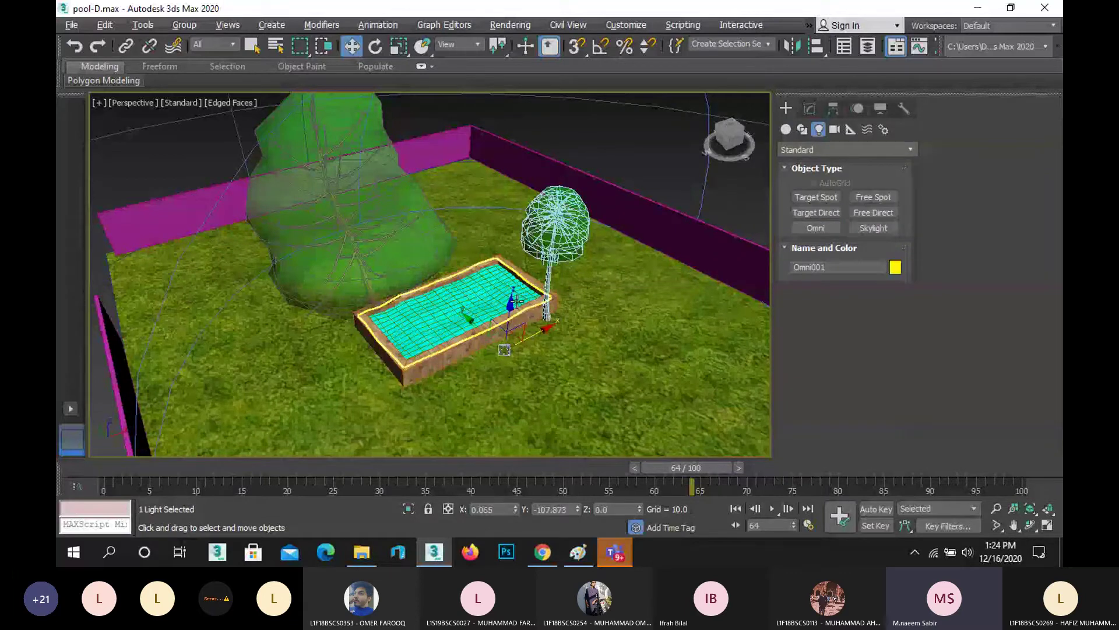
{"action": "left_click_drag", "start_coordinate": [517, 301], "coordinate": [532, 170]}
Step: Set both the start and end of the Omni light's far attenuation to 600
{"action": "left_click", "coordinate": [809, 108]}
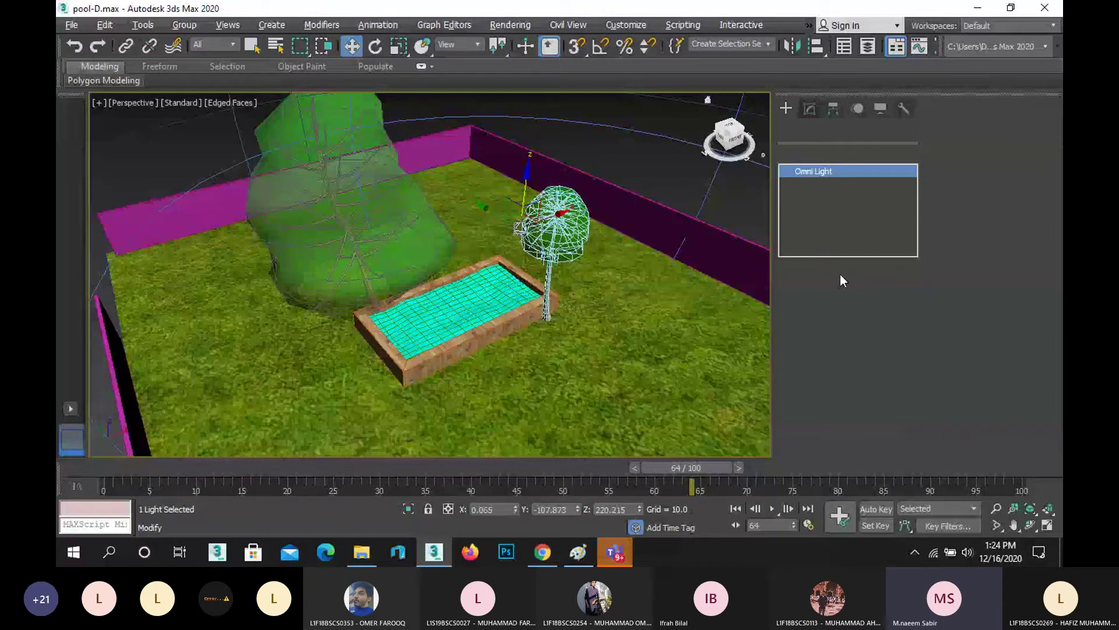
{"action": "left_click", "coordinate": [1024, 277]}
{"action": "type", "text": "500"}
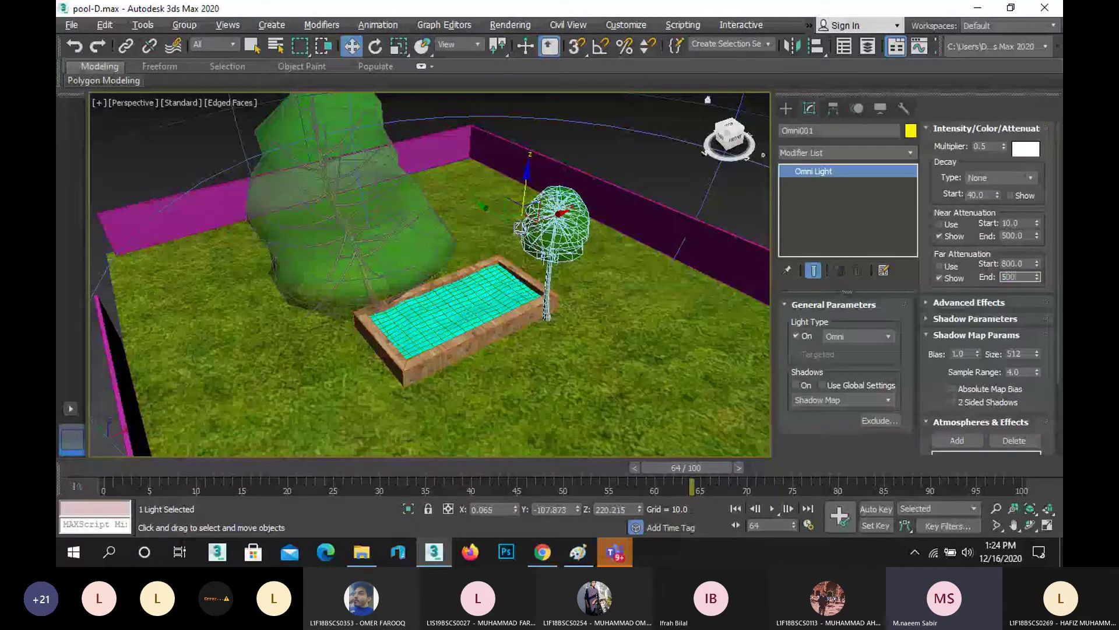
{"action": "key", "text": "Return"}
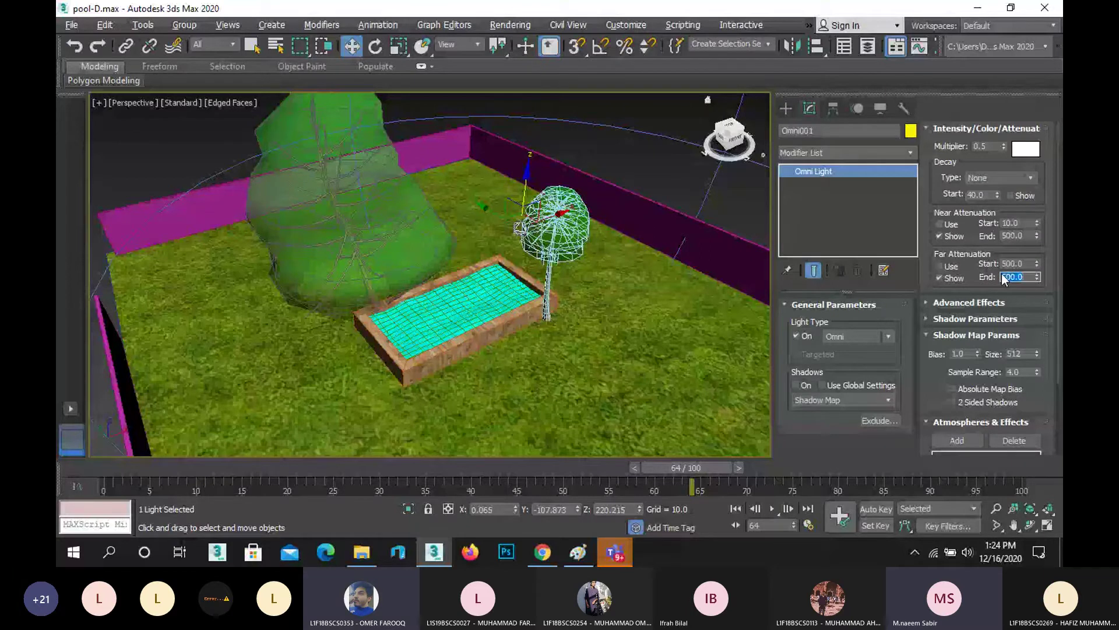
{"action": "key", "text": "shift+Tab"}
{"action": "type", "text": "600"}
{"action": "key", "text": "Return"}
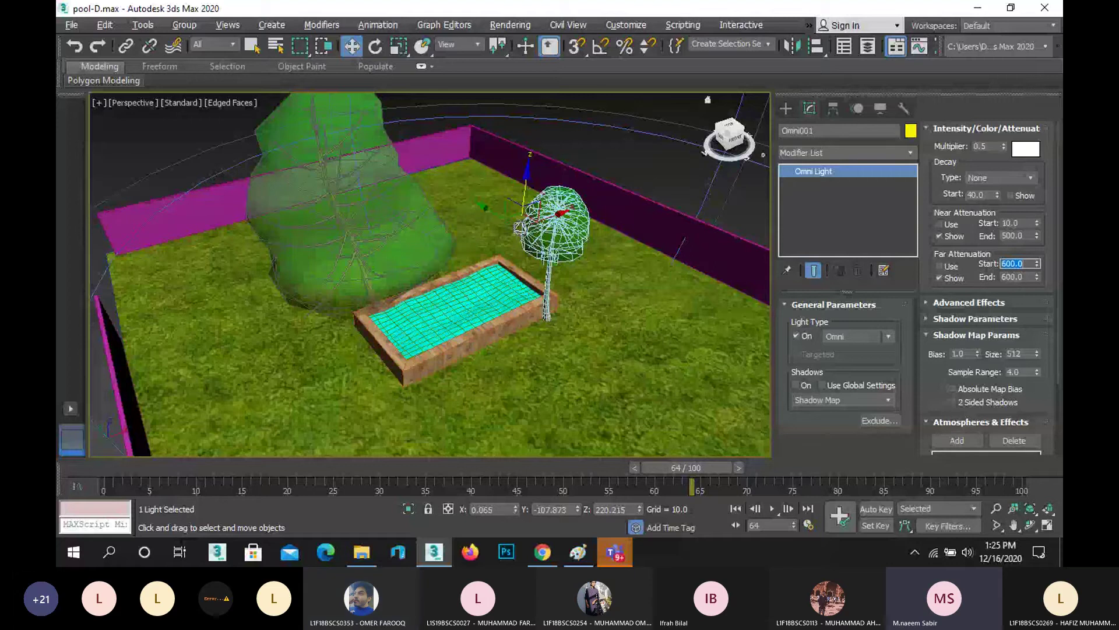
Step: Set the Omni light's near attenuation end to 100 and its far attenuation start to 300
{"action": "left_click", "coordinate": [1021, 237]}
{"action": "type", "text": "100"}
{"action": "key", "text": "Return"}
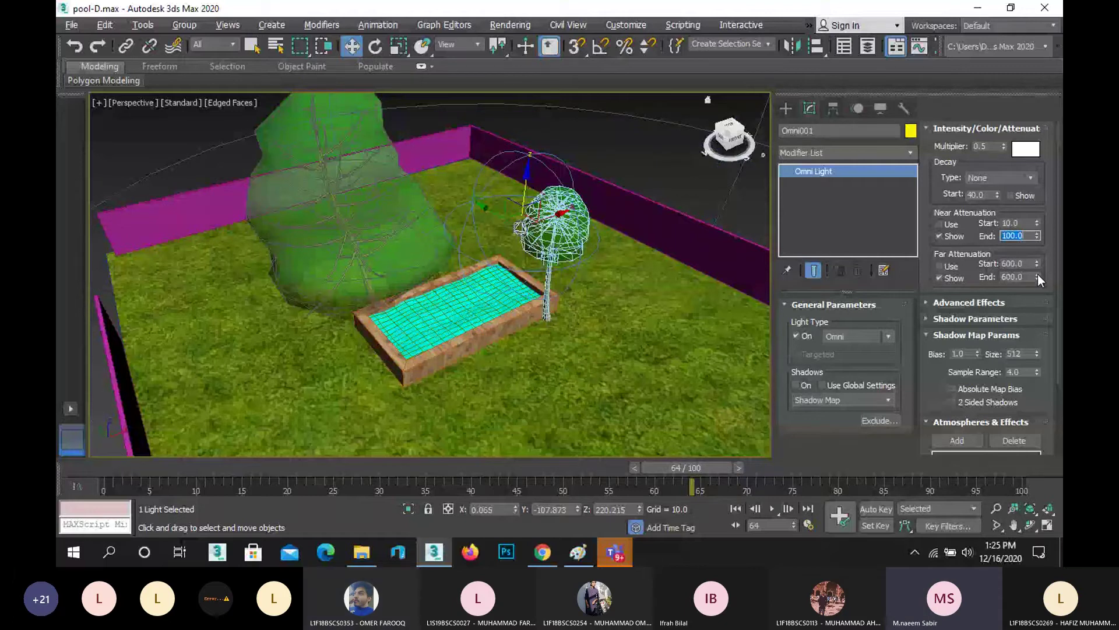
{"action": "key", "text": "Tab"}
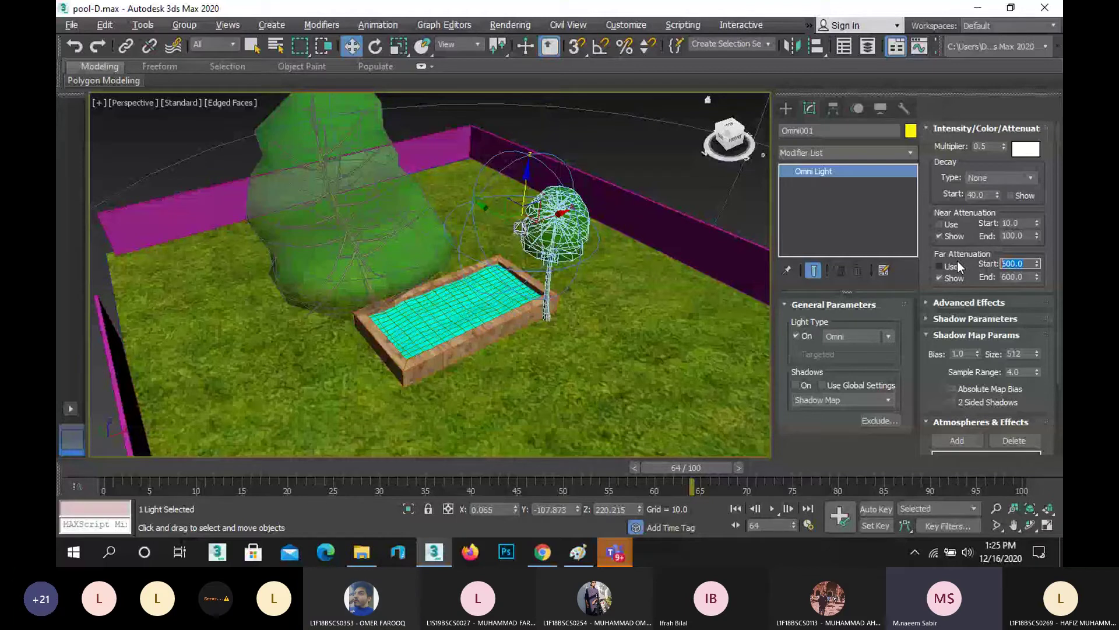
{"action": "type", "text": "300"}
{"action": "key", "text": "Return"}
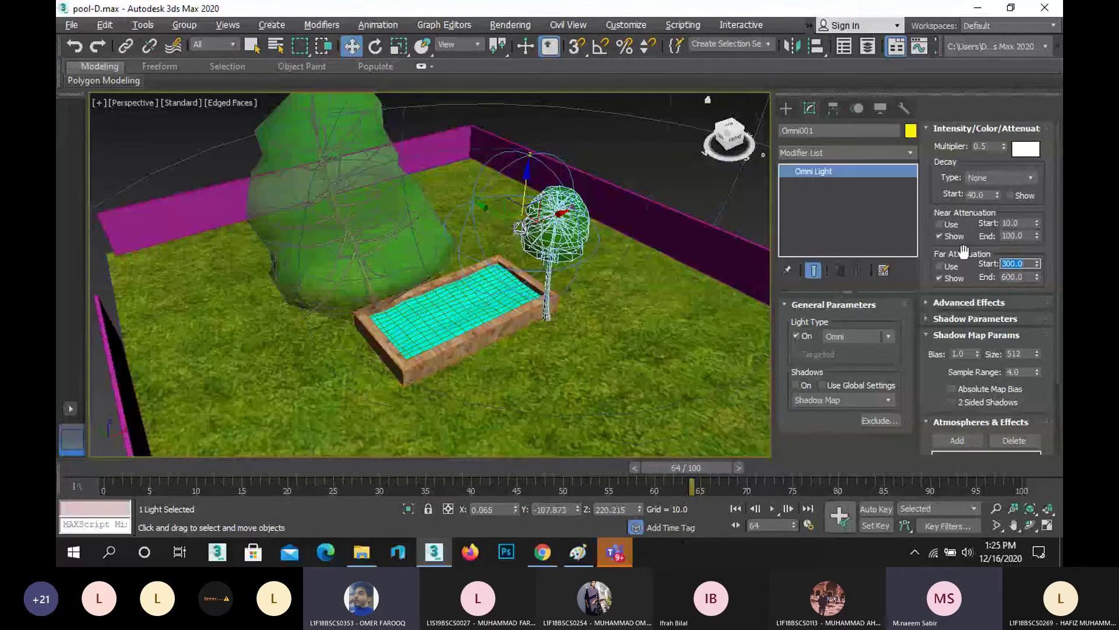
Step: Adjust the Omni light's near attenuation end to 84.44 and its far attenuation range to 87.36 through 162
{"action": "left_click_drag", "start_coordinate": [1040, 278], "coordinate": [1053, 341]}
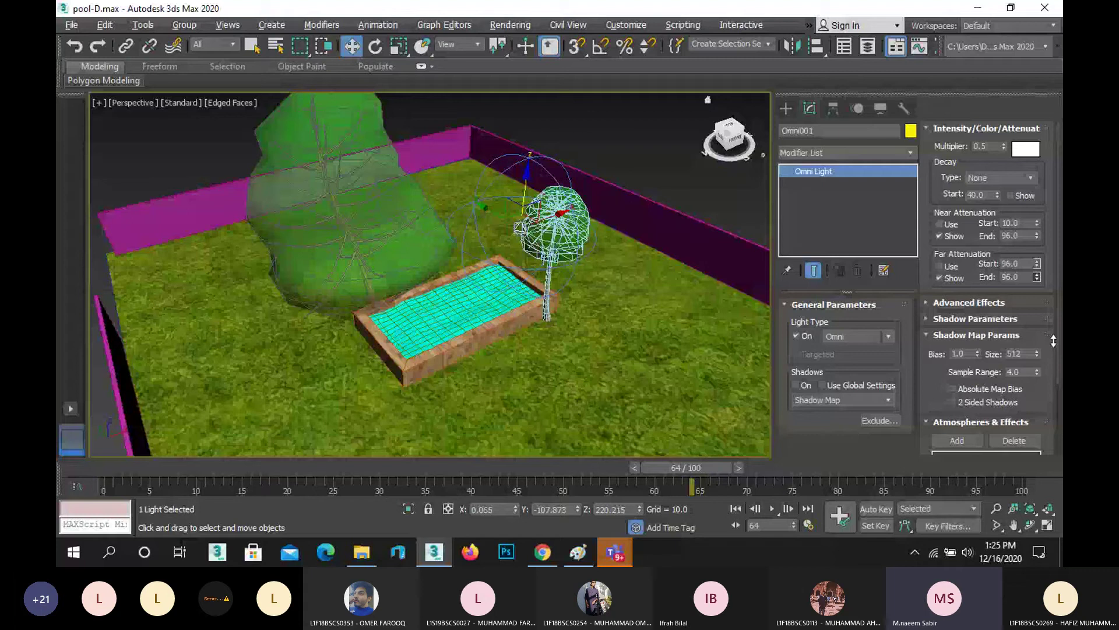
{"action": "left_click_drag", "start_coordinate": [1053, 341], "coordinate": [1037, 245]}
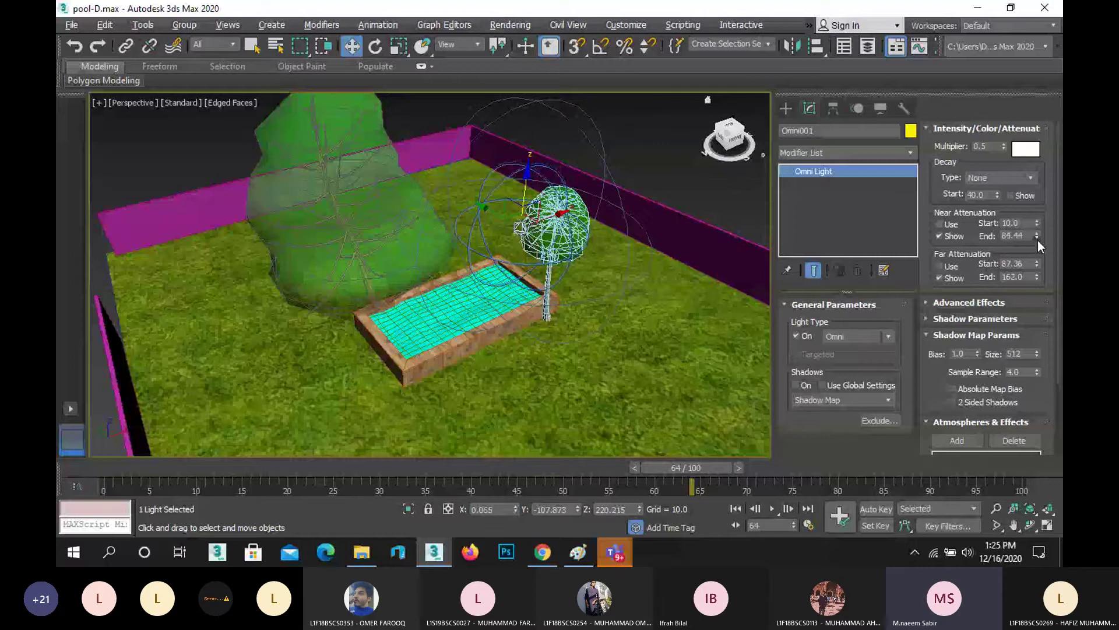
Step: Move the Omni light toward the pool to about Y -59.4 and render the perspective view
{"action": "left_click_drag", "start_coordinate": [464, 220], "coordinate": [462, 219]}
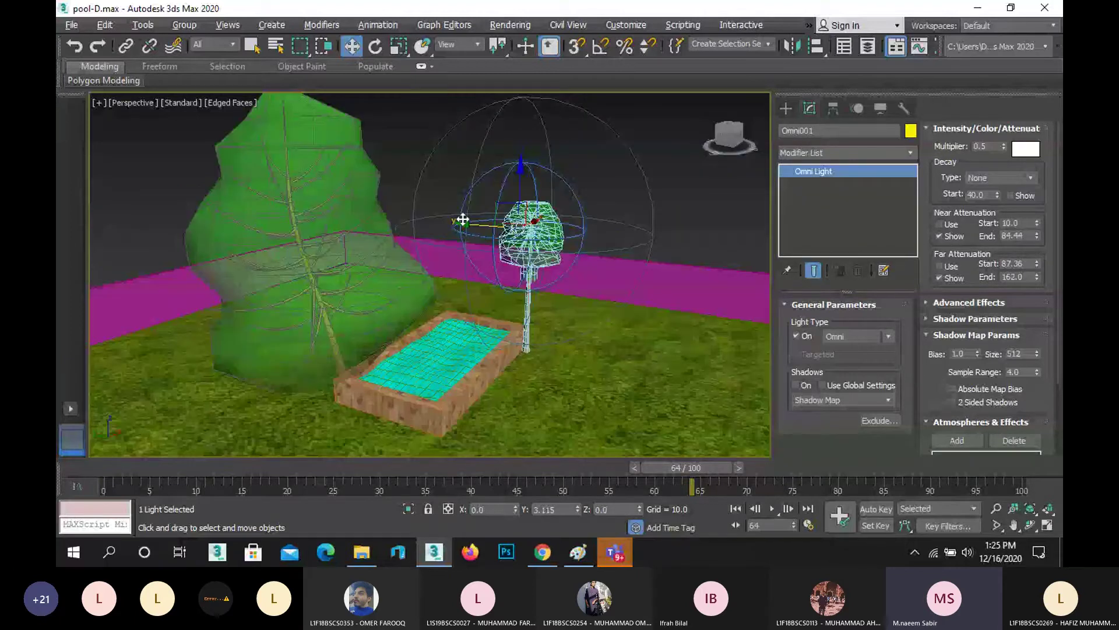
{"action": "left_click_drag", "start_coordinate": [462, 220], "coordinate": [428, 220]}
{"action": "key", "text": "shift+q"}
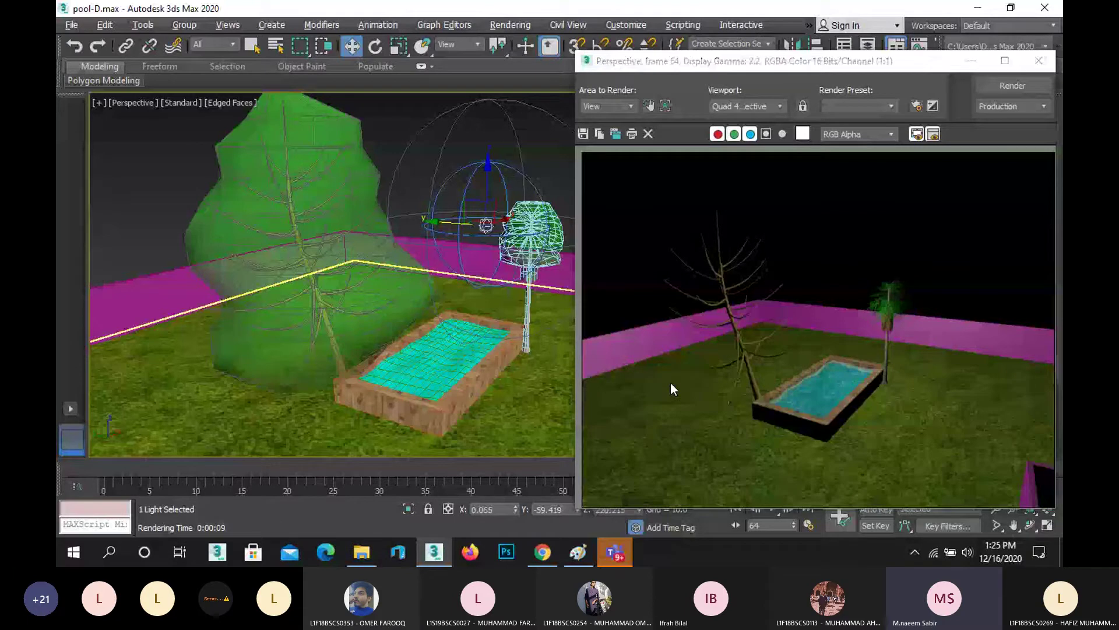
{"action": "left_click", "coordinate": [1051, 62]}
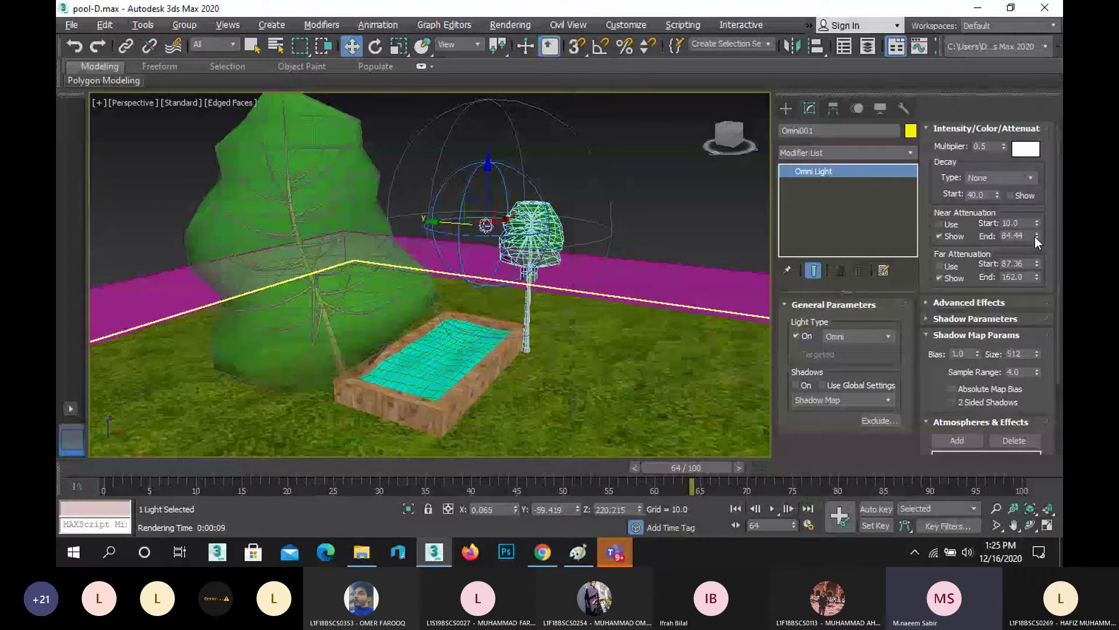
Step: Reduce the Omni light's near attenuation end to 48.975 and its far attenuation range to 62.026 through 119.88
{"action": "left_click_drag", "start_coordinate": [1036, 237], "coordinate": [1048, 271]}
{"action": "left_click_drag", "start_coordinate": [1037, 265], "coordinate": [1045, 298]}
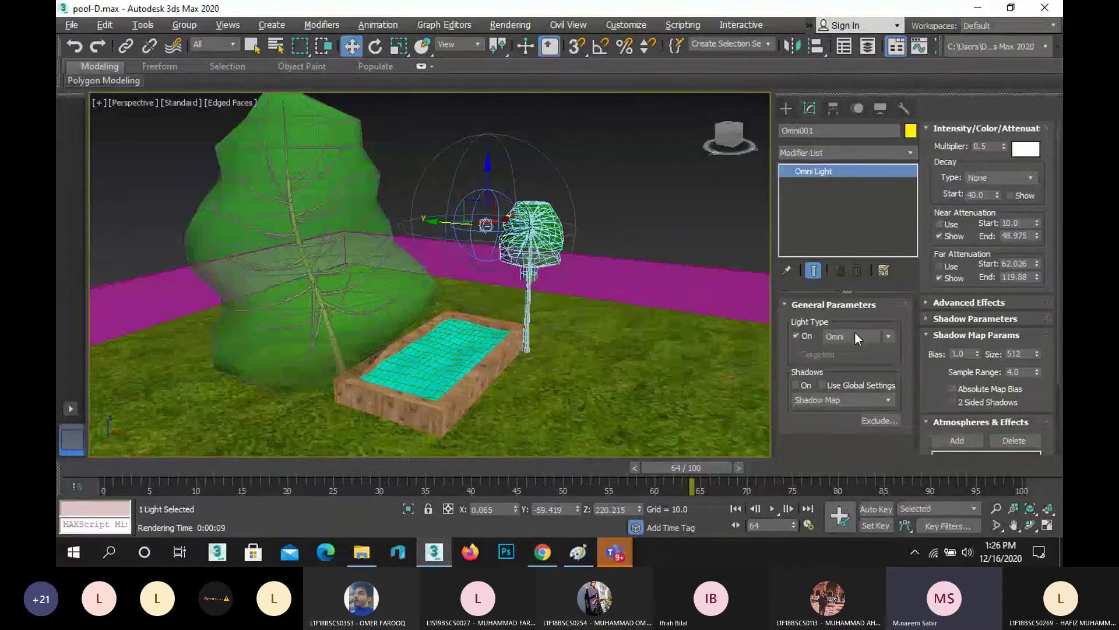
Step: Turn on shadows for the Omni light and render the scene from a higher angle
{"action": "left_click", "coordinate": [805, 386]}
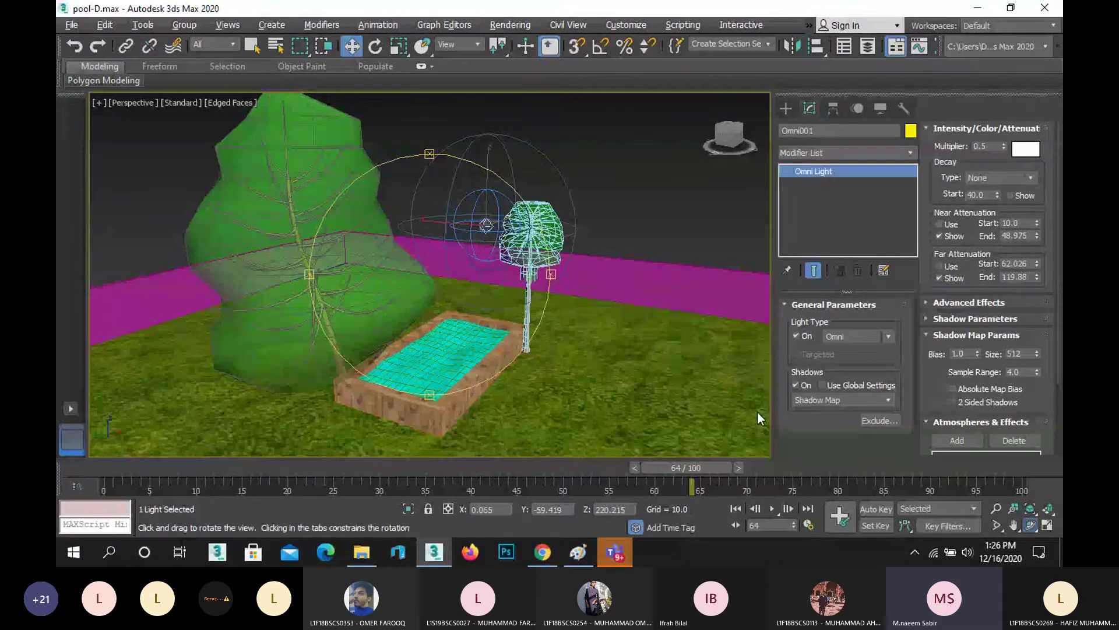
{"action": "left_click_drag", "start_coordinate": [757, 411], "coordinate": [428, 316]}
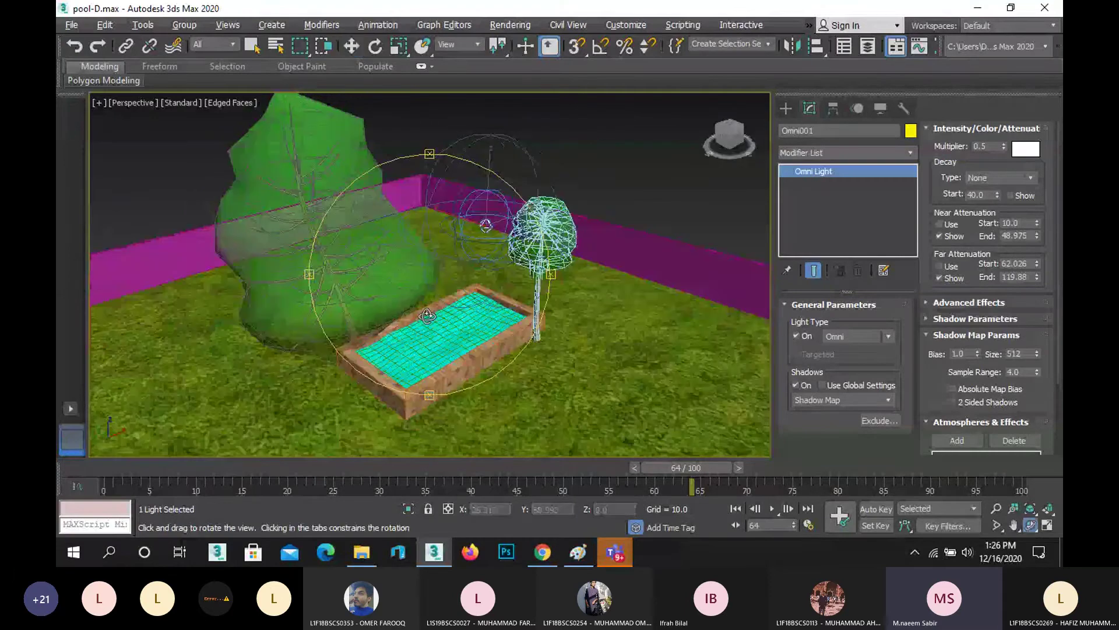
{"action": "key", "text": "shift+q"}
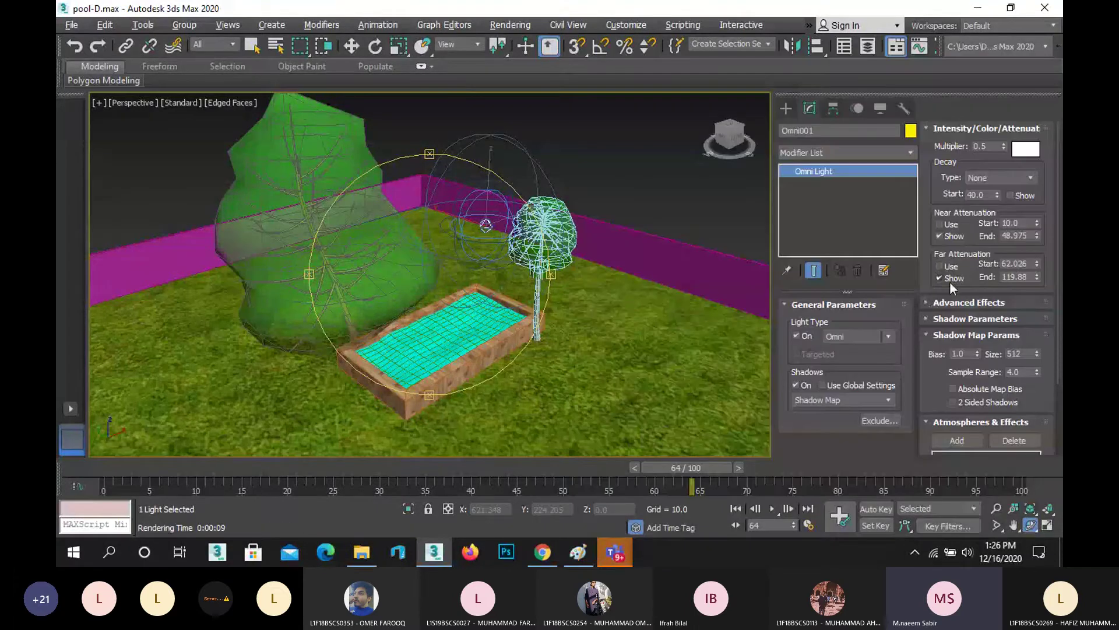
Step: Hide the Omni light's far attenuation range display and lower the light to about Z 131.7
{"action": "left_click", "coordinate": [950, 280]}
{"action": "key", "text": "w"}
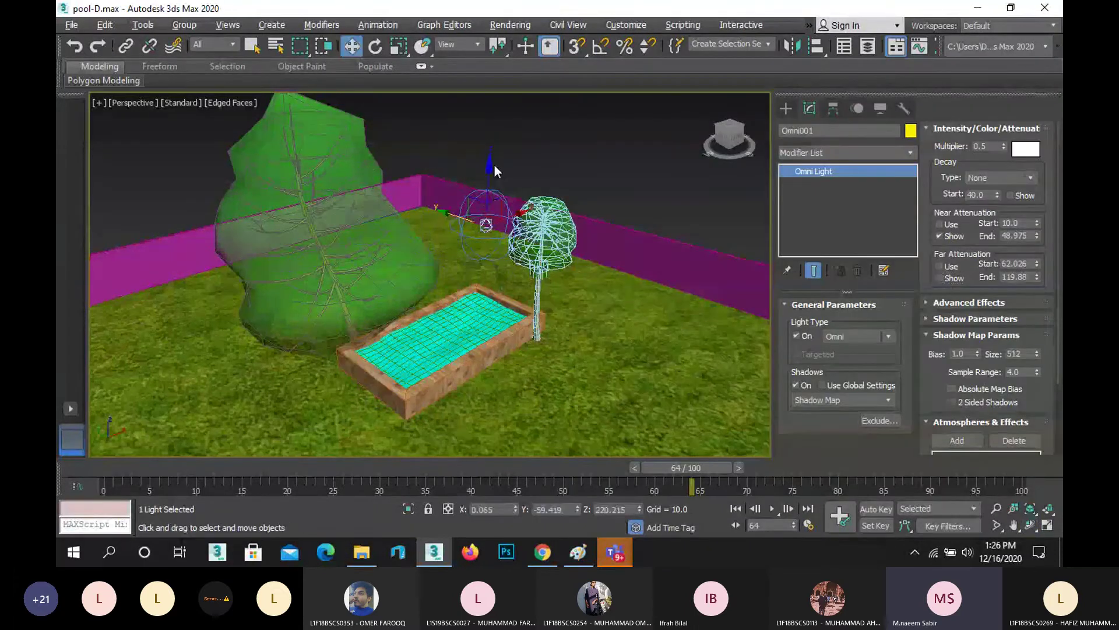
{"action": "left_click_drag", "start_coordinate": [494, 166], "coordinate": [498, 239]}
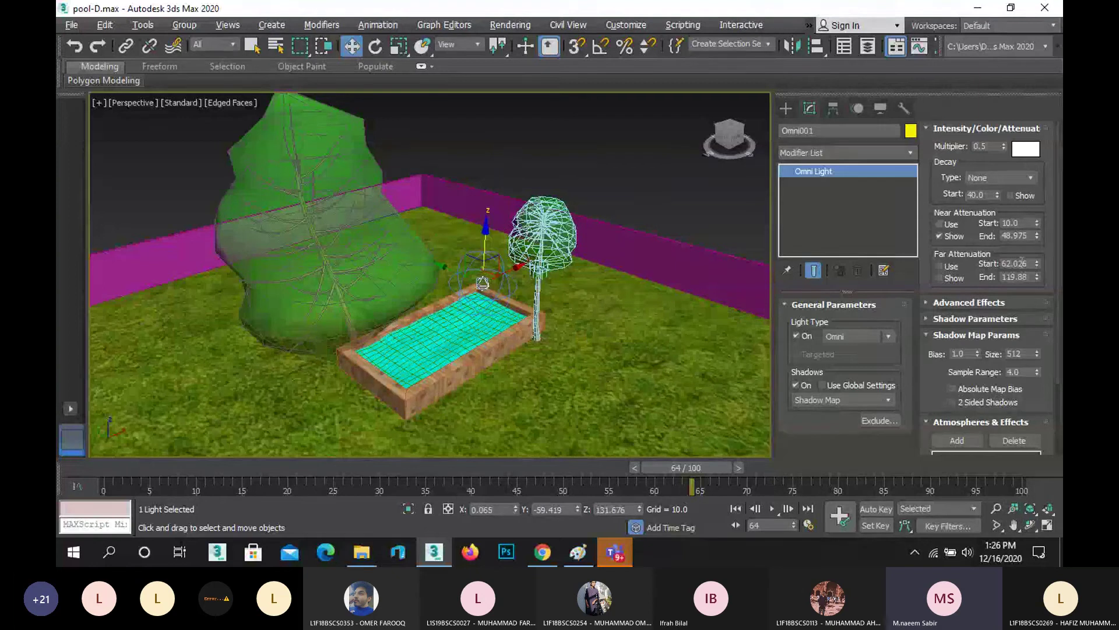
Step: Set the Omni light's far attenuation start to 50 and end to 80
{"action": "double_click", "coordinate": [1021, 263]}
{"action": "type", "text": "50"}
{"action": "double_click", "coordinate": [1018, 277]}
{"action": "type", "text": "80"}
{"action": "key", "text": "Return"}
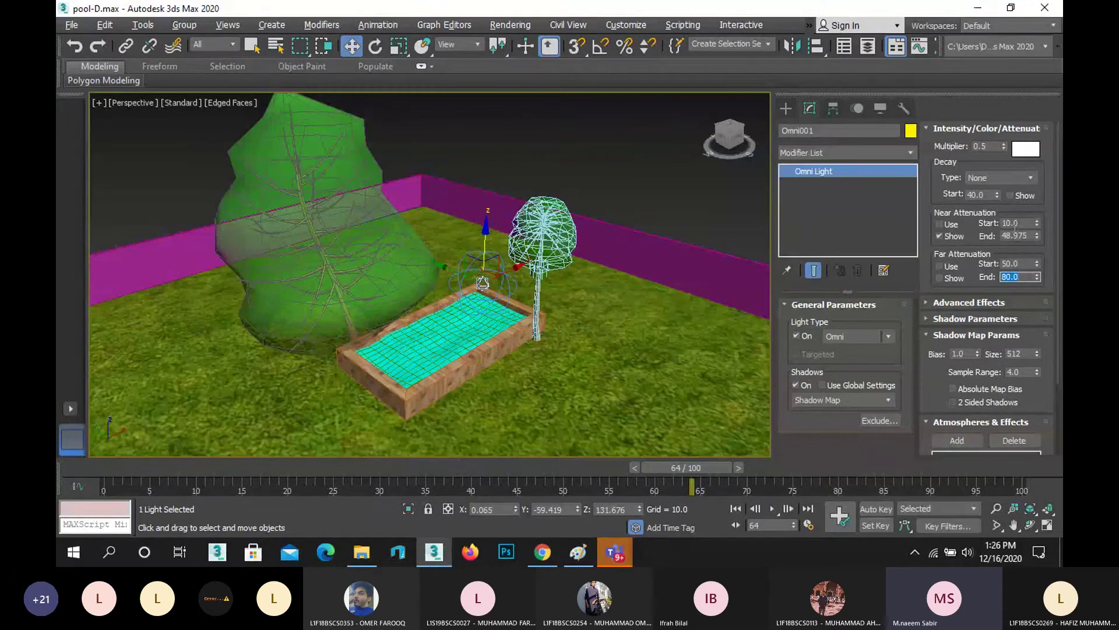
Step: Set the Omni light's near attenuation start to 0 and end to 30
{"action": "double_click", "coordinate": [1014, 222]}
{"action": "type", "text": "0"}
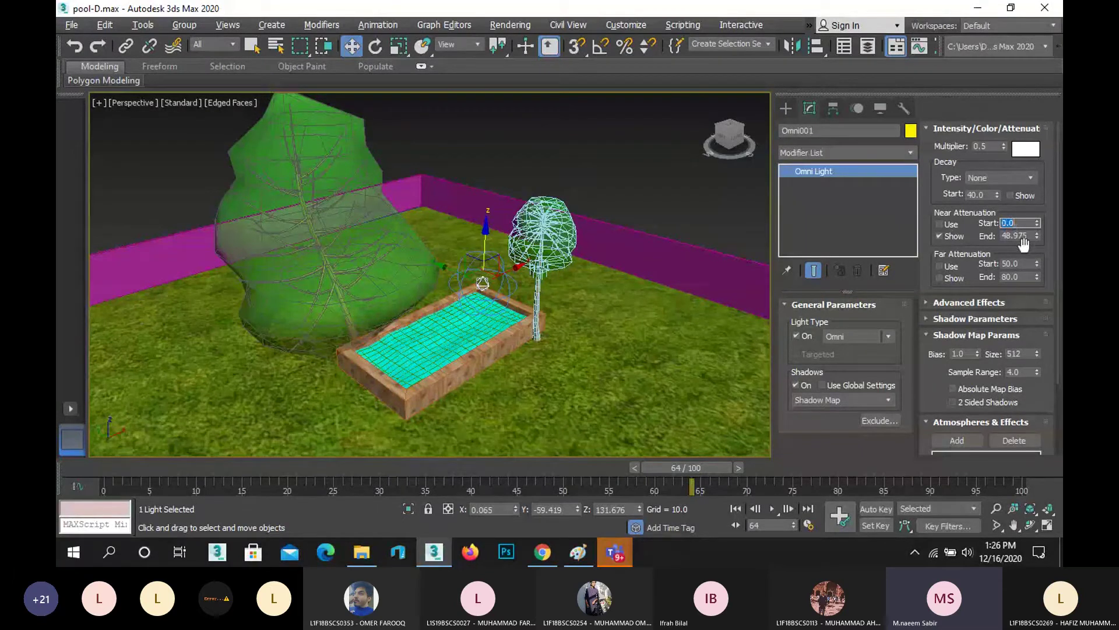
{"action": "double_click", "coordinate": [1017, 236]}
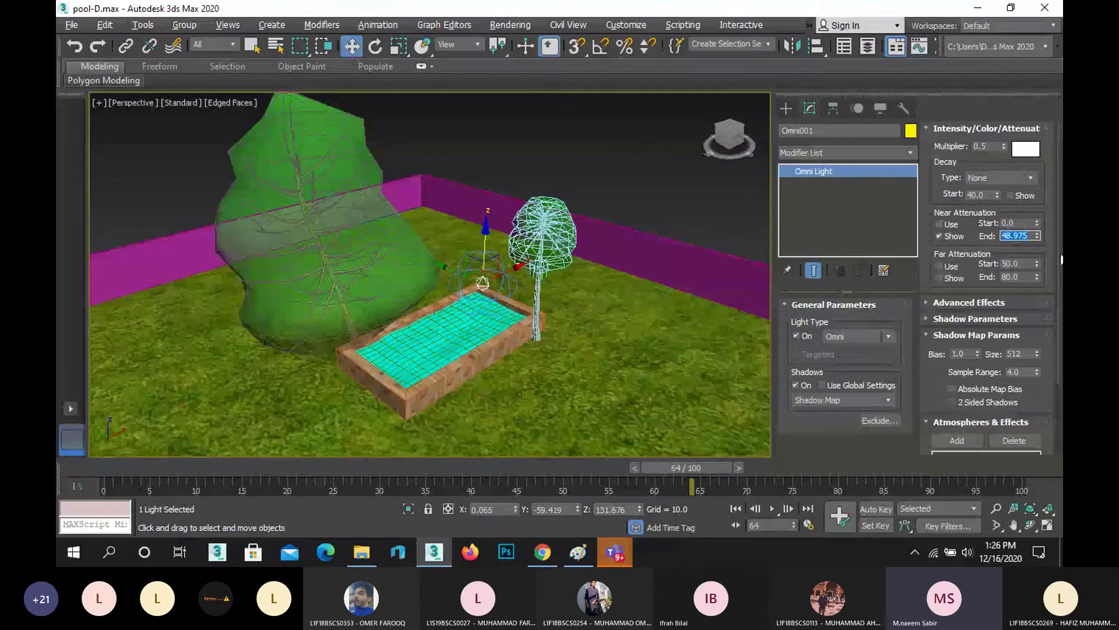
{"action": "type", "text": "30"}
{"action": "key", "text": "Return"}
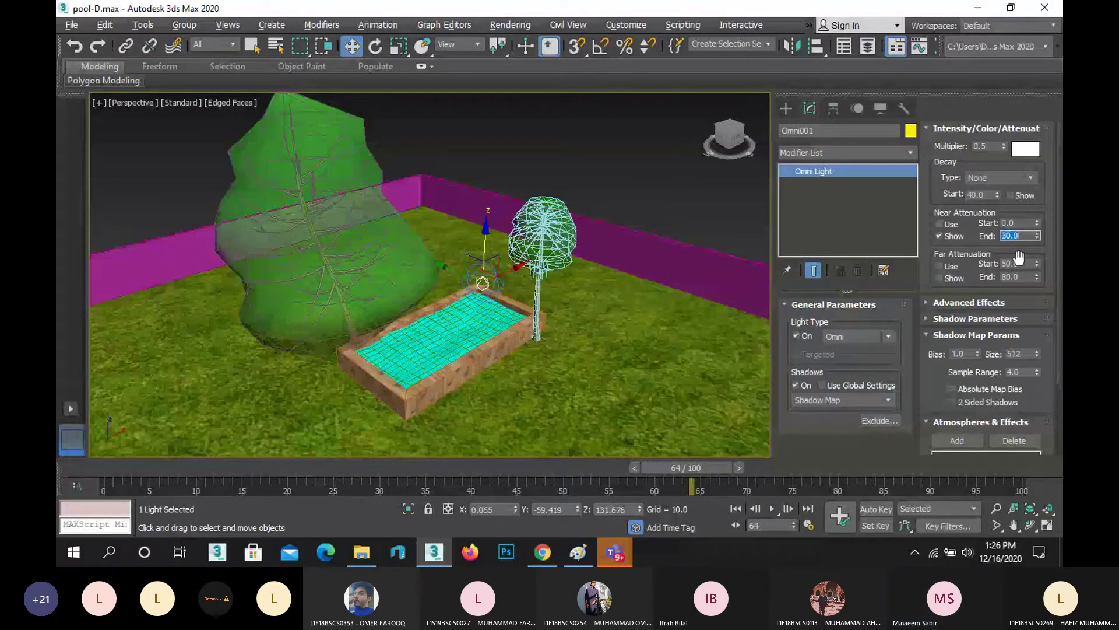
{"action": "left_click", "coordinate": [1032, 525]}
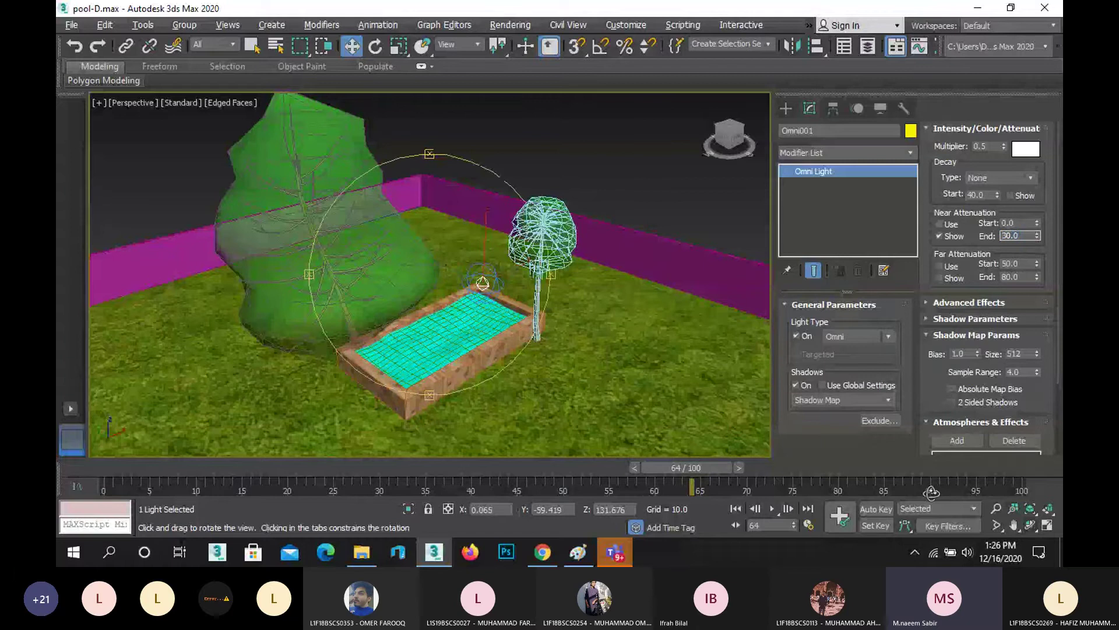
{"action": "left_click_drag", "start_coordinate": [559, 286], "coordinate": [517, 290]}
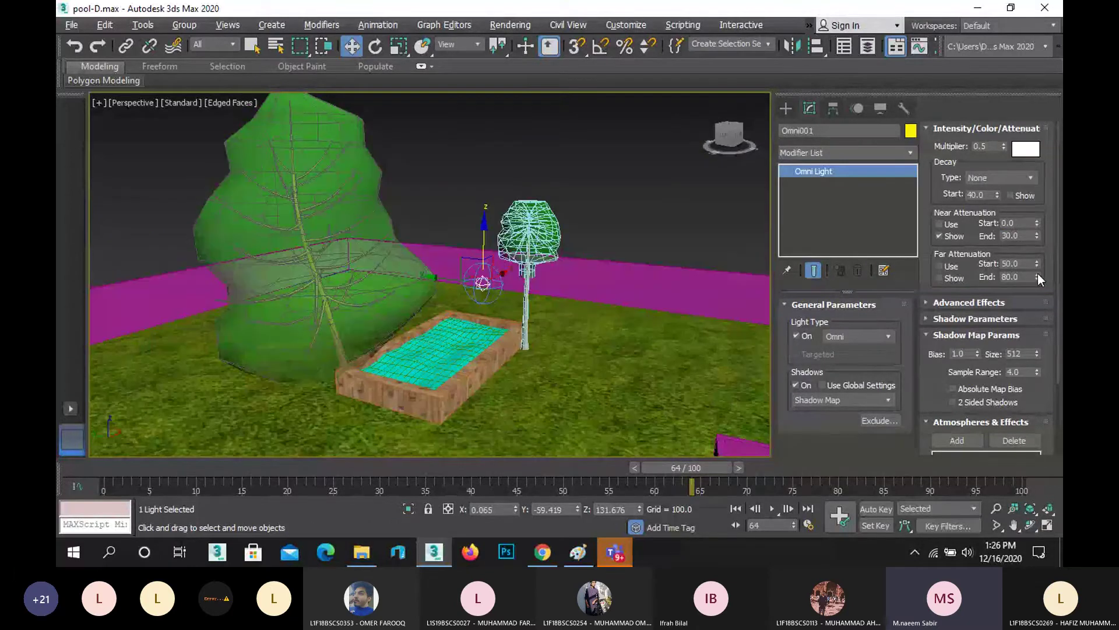
{"action": "mouse_move", "coordinate": [1038, 274]}
{"action": "left_mouse_down"}
{"action": "mouse_move", "coordinate": [1023, 125]}
{"action": "mouse_move", "coordinate": [1030, 168]}
{"action": "mouse_move", "coordinate": [880, 420]}
{"action": "mouse_move", "coordinate": [70, 437]}
{"action": "mouse_move", "coordinate": [73, 244]}
{"action": "mouse_move", "coordinate": [161, 86]}
{"action": "mouse_move", "coordinate": [300, 25]}
{"action": "mouse_move", "coordinate": [313, 44]}
{"action": "mouse_move", "coordinate": [1033, 282]}
{"action": "left_mouse_up"}
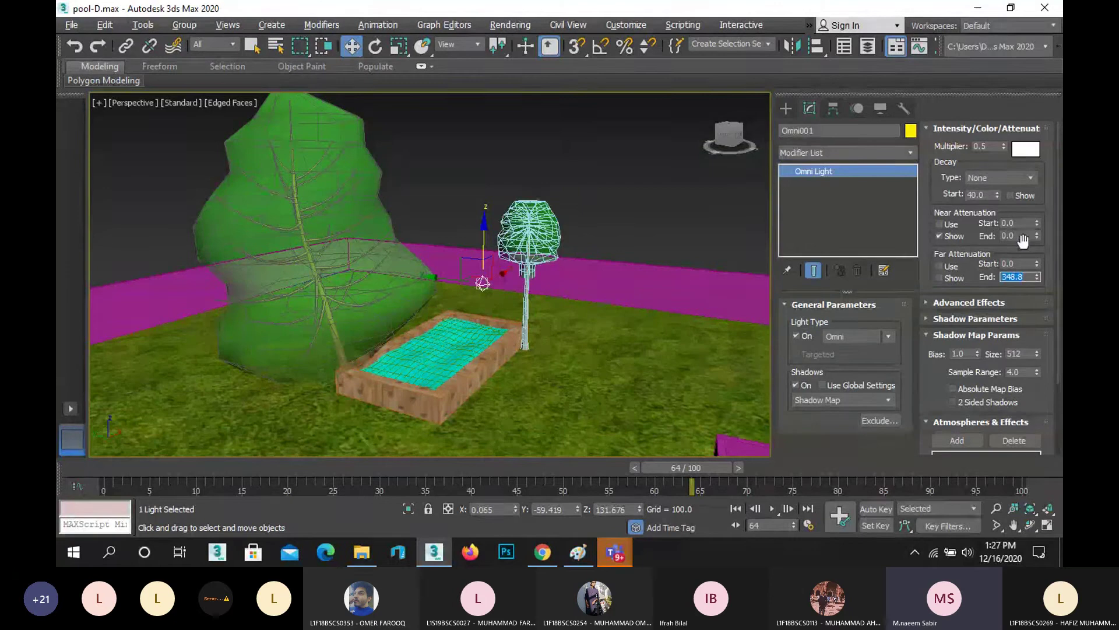
{"action": "left_click", "coordinate": [691, 201]}
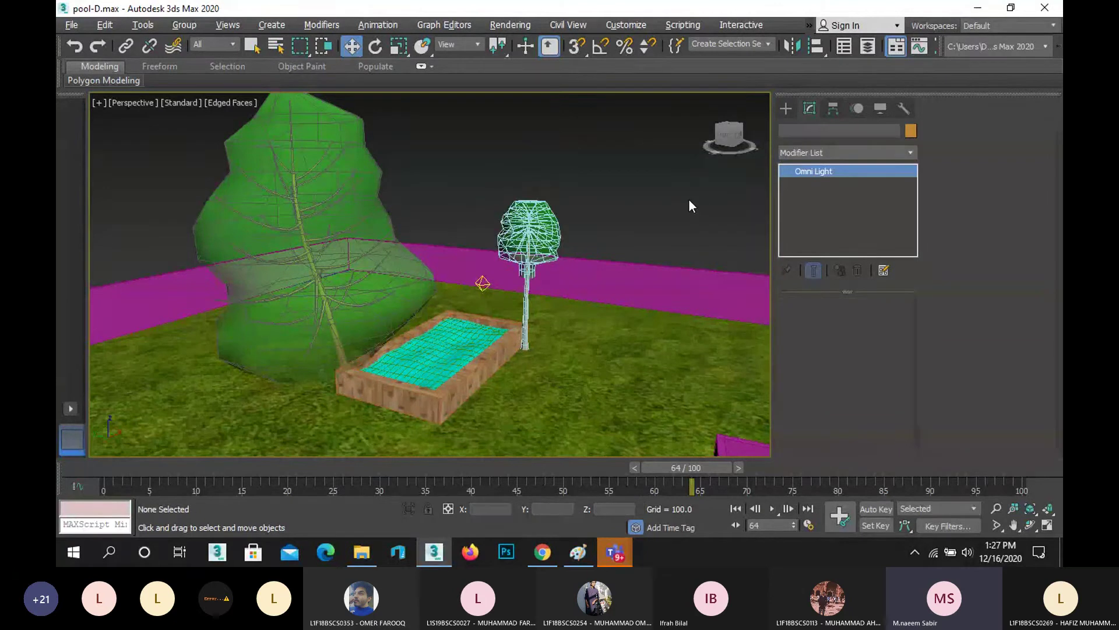
{"action": "left_click", "coordinate": [484, 282]}
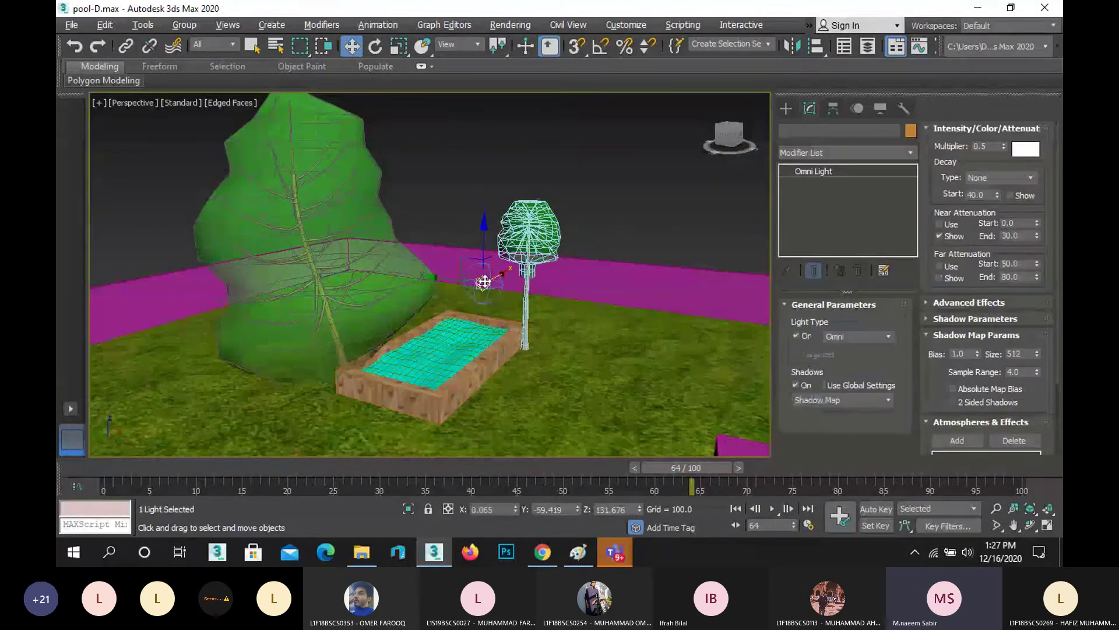
Step: Render the scene from the lower viewing angle to check the Omni light's shadows, and close the render
{"action": "key", "text": "shift+q"}
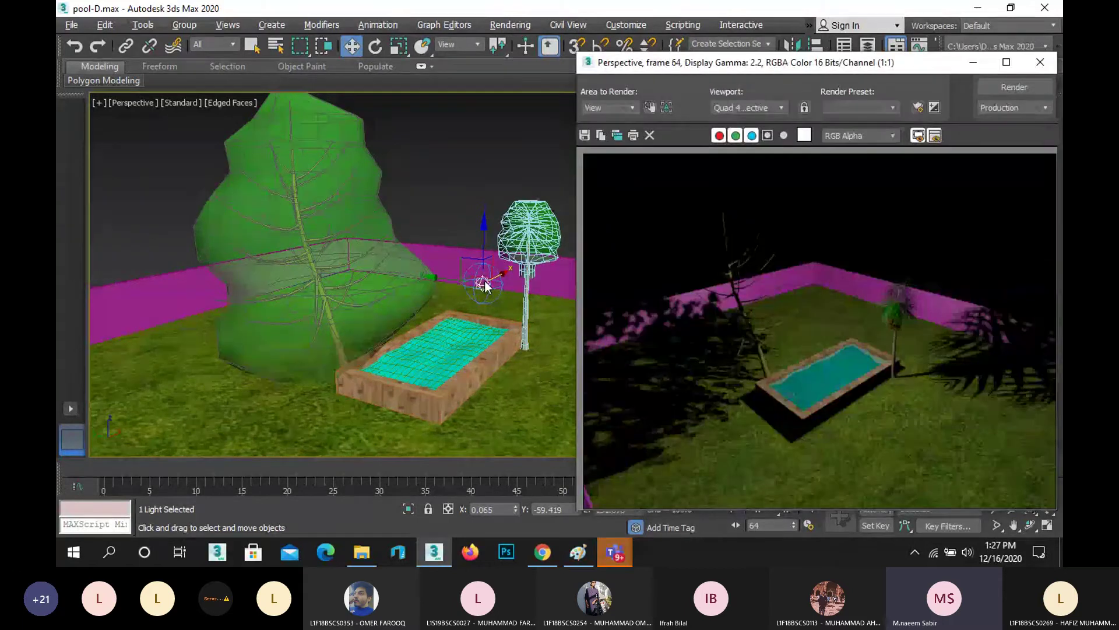
{"action": "key", "text": "shift+q"}
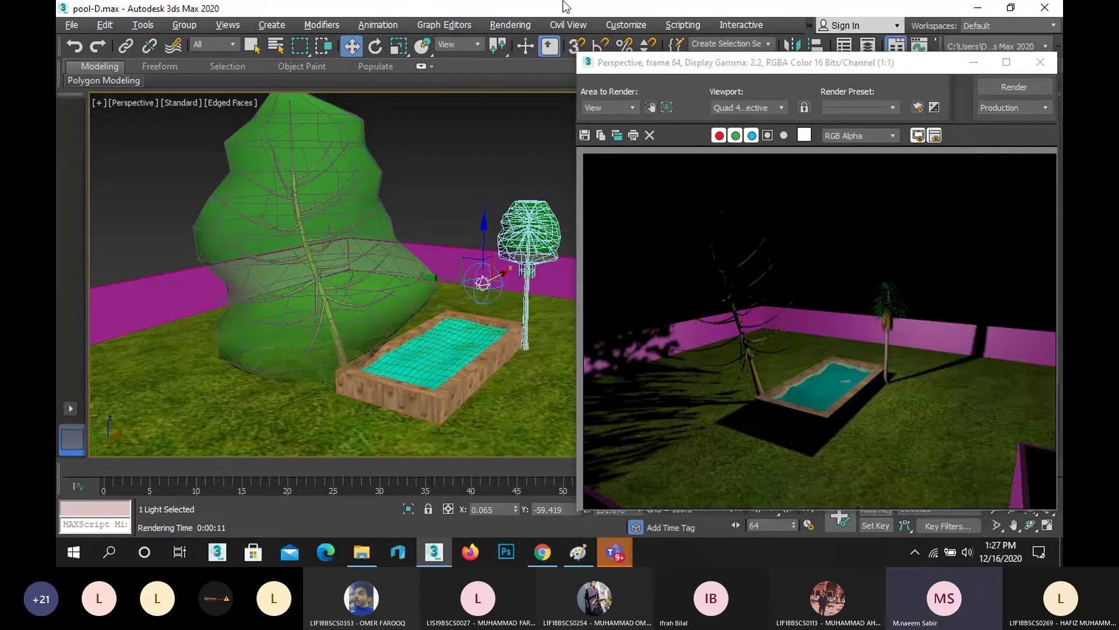
{"action": "left_click", "coordinate": [1040, 62]}
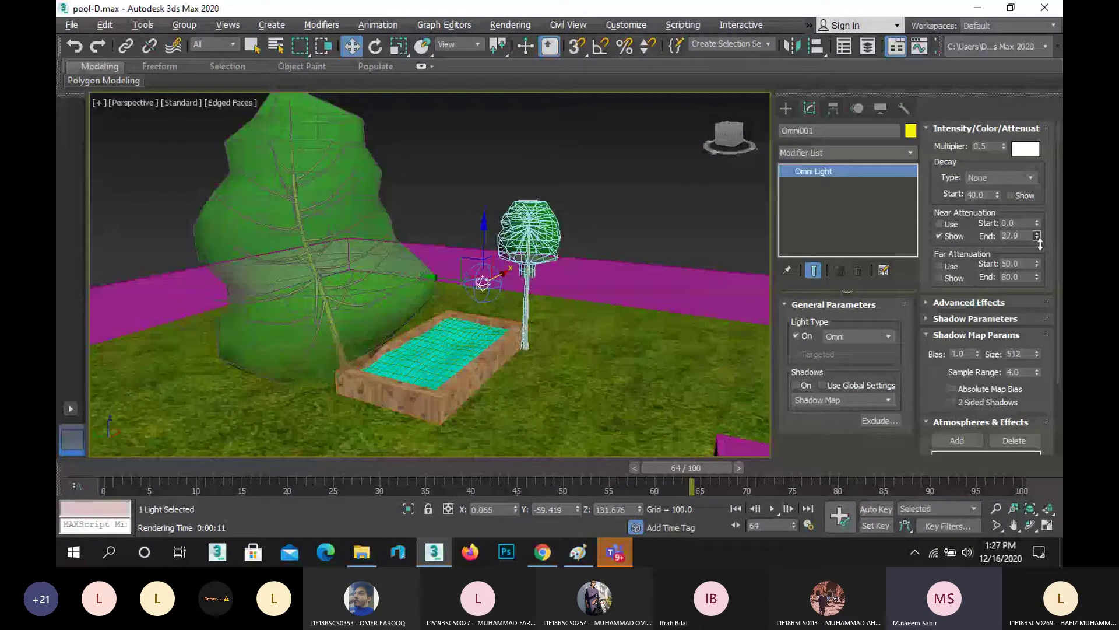
Step: Turn off the Omni light's shadows and reduce its near attenuation end to 27.3 and far range to 44.5 through 68
{"action": "left_click_drag", "start_coordinate": [1040, 242], "coordinate": [1041, 272]}
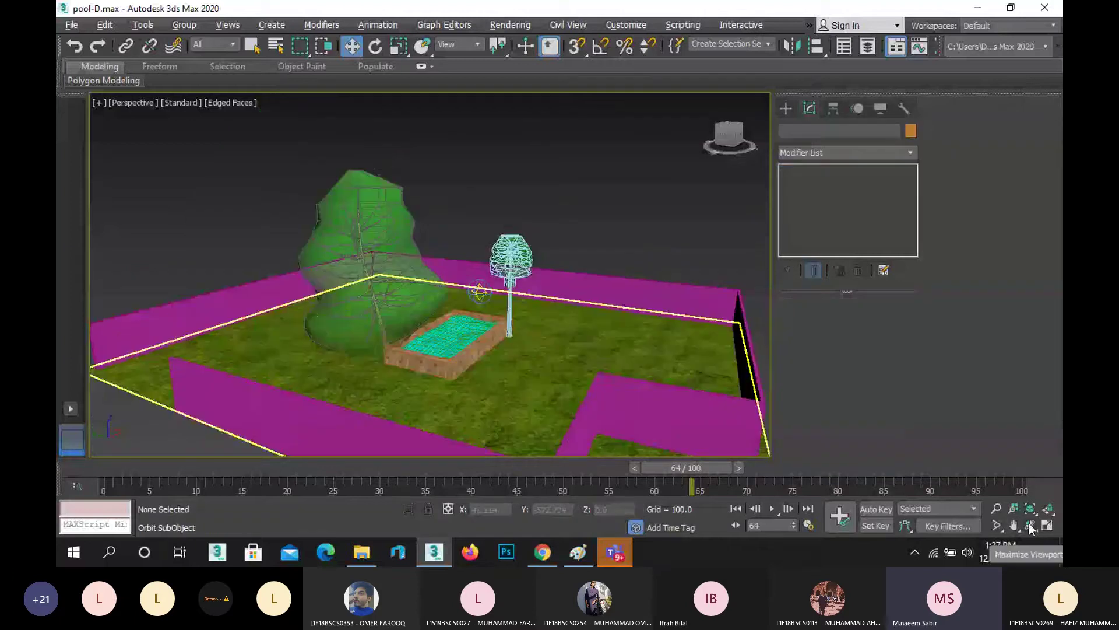
Step: Lower the Omni light over the pool to about Z 89.6
{"action": "left_click", "coordinate": [1030, 526]}
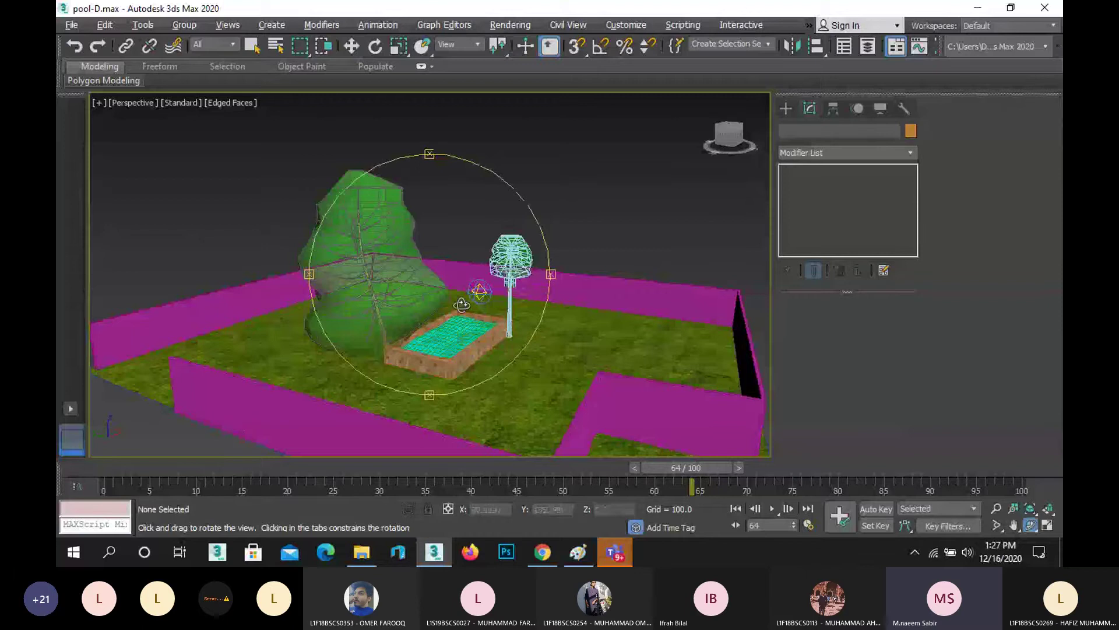
{"action": "left_click_drag", "start_coordinate": [462, 305], "coordinate": [457, 332]}
{"action": "right_click", "coordinate": [457, 332]}
{"action": "left_click", "coordinate": [479, 293]}
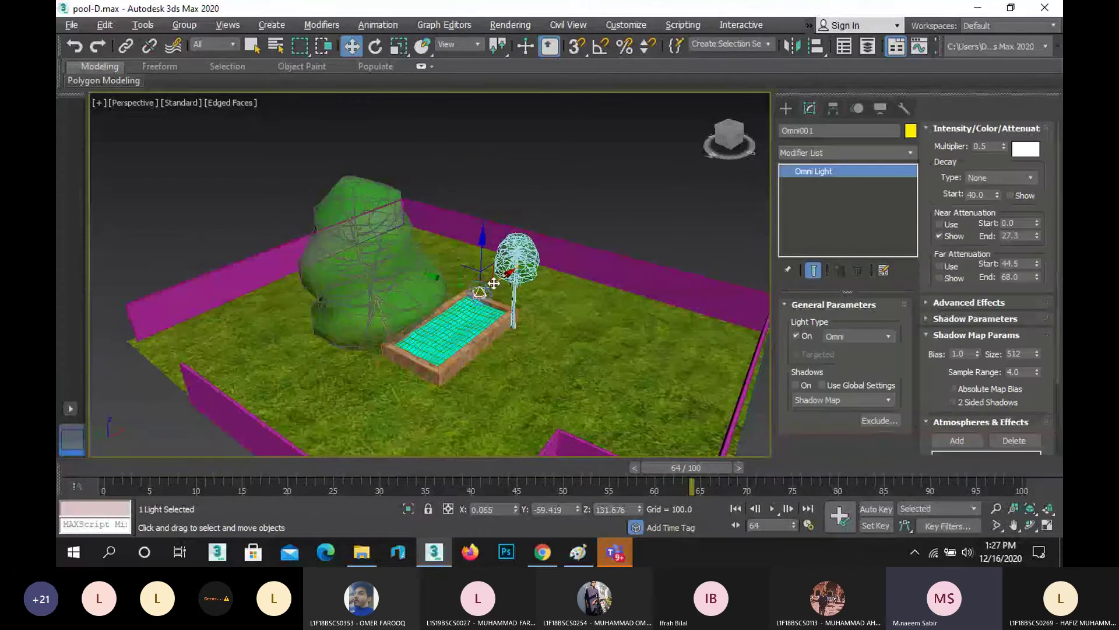
{"action": "left_click_drag", "start_coordinate": [477, 252], "coordinate": [481, 277]}
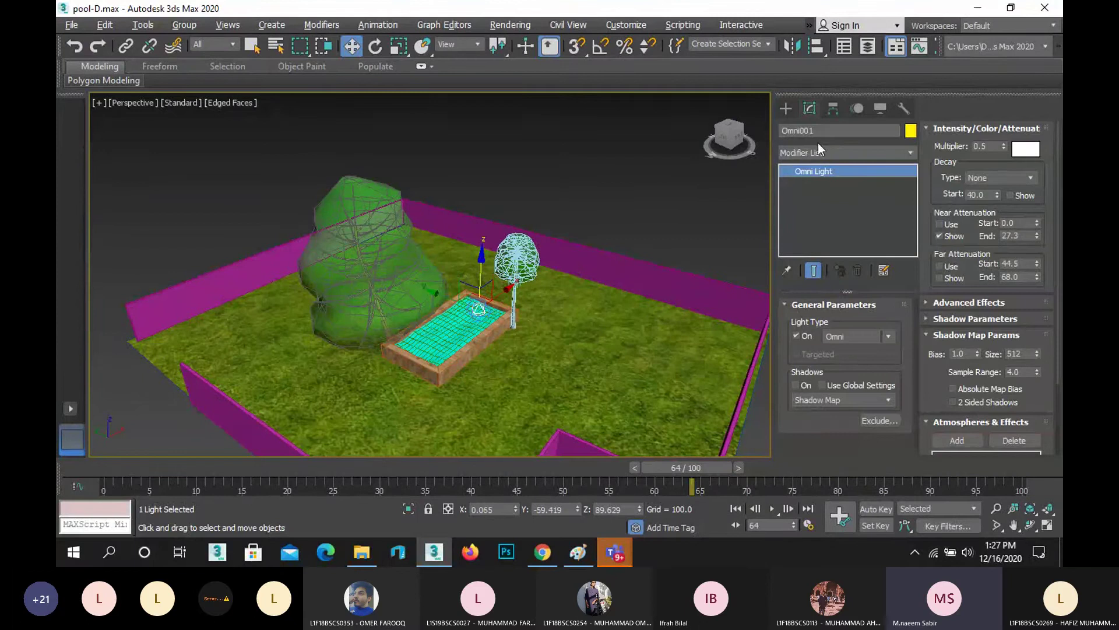
Step: Place a Skylight on the ground level outside the boundary wall, at about X -590.5, Y 293.8
{"action": "left_click", "coordinate": [787, 107]}
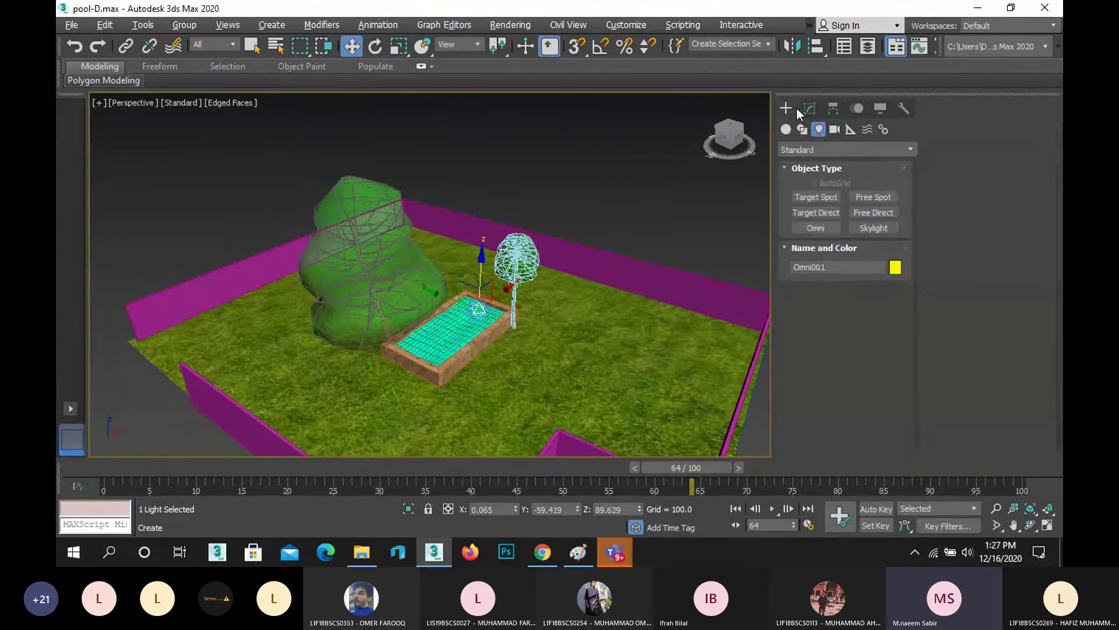
{"action": "left_click", "coordinate": [875, 228]}
{"action": "scroll", "coordinate": [194, 361], "scroll_direction": "down", "scroll_amount": 4}
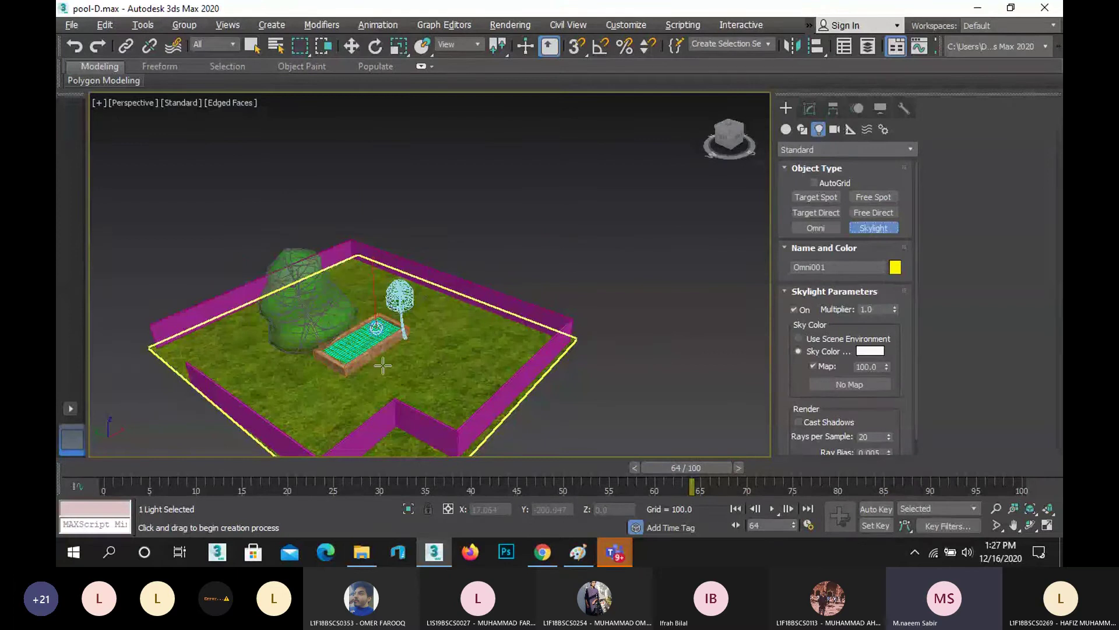
{"action": "left_click", "coordinate": [158, 395]}
{"action": "right_click", "coordinate": [189, 410]}
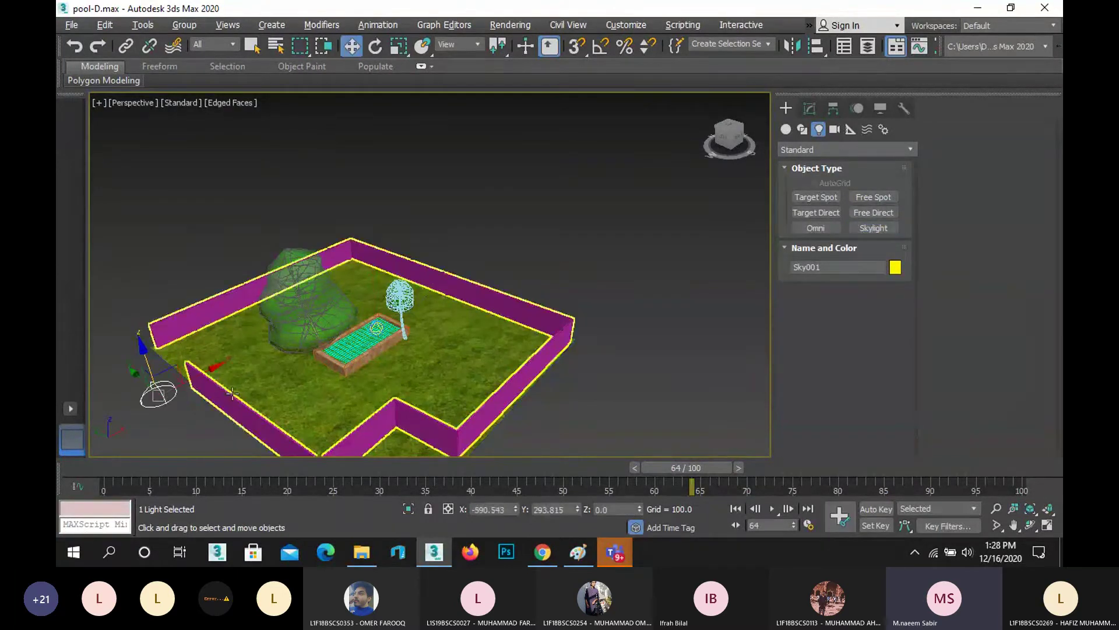
Step: Switch off the Omni light and render the scene with only the Skylight, closing the render after checking it
{"action": "scroll", "coordinate": [250, 387], "scroll_direction": "up", "scroll_amount": 3}
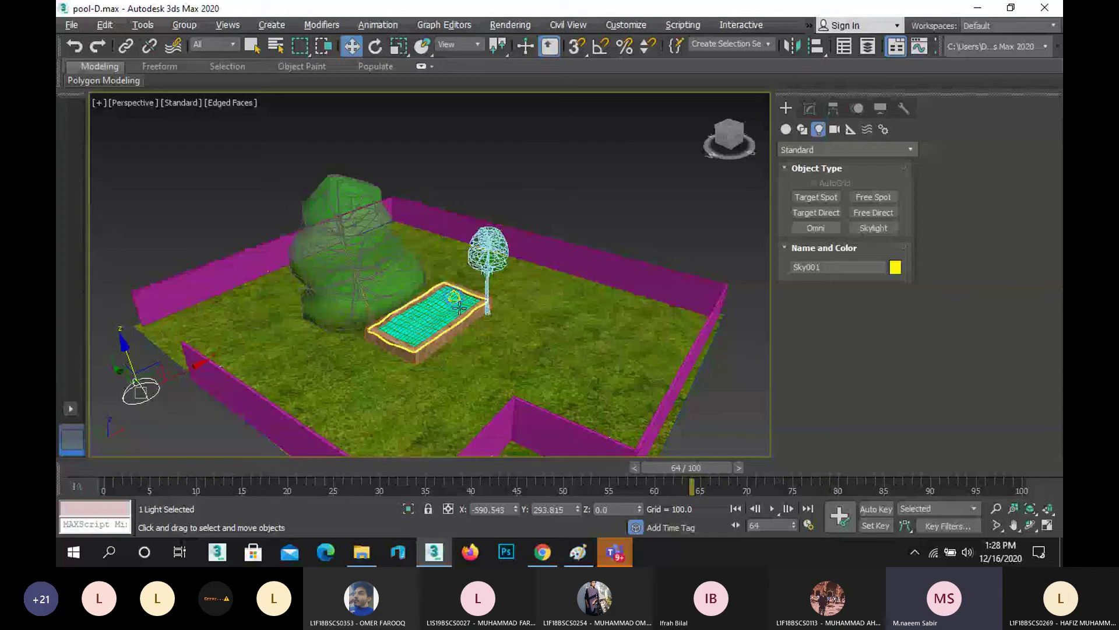
{"action": "scroll", "coordinate": [459, 308], "scroll_direction": "up", "scroll_amount": 5}
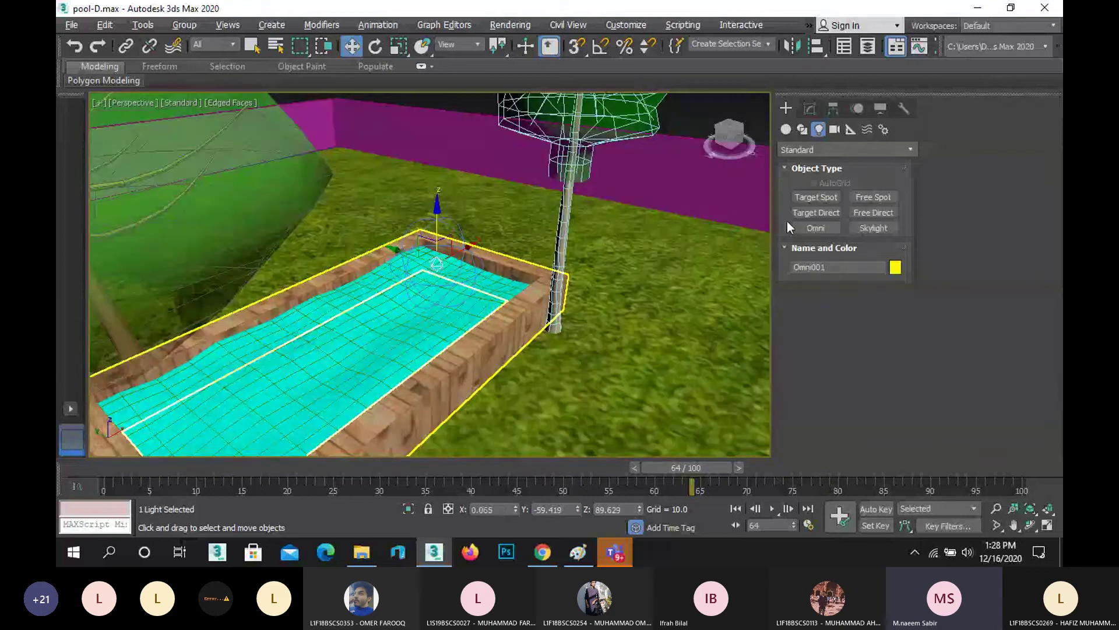
{"action": "left_click", "coordinate": [809, 108]}
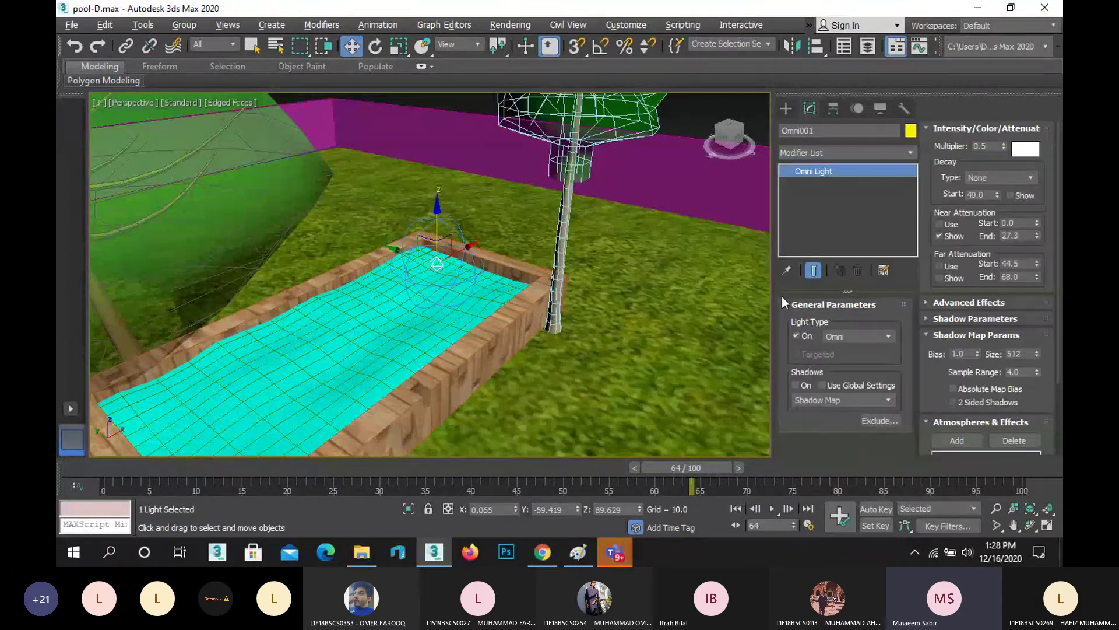
{"action": "left_click", "coordinate": [803, 337]}
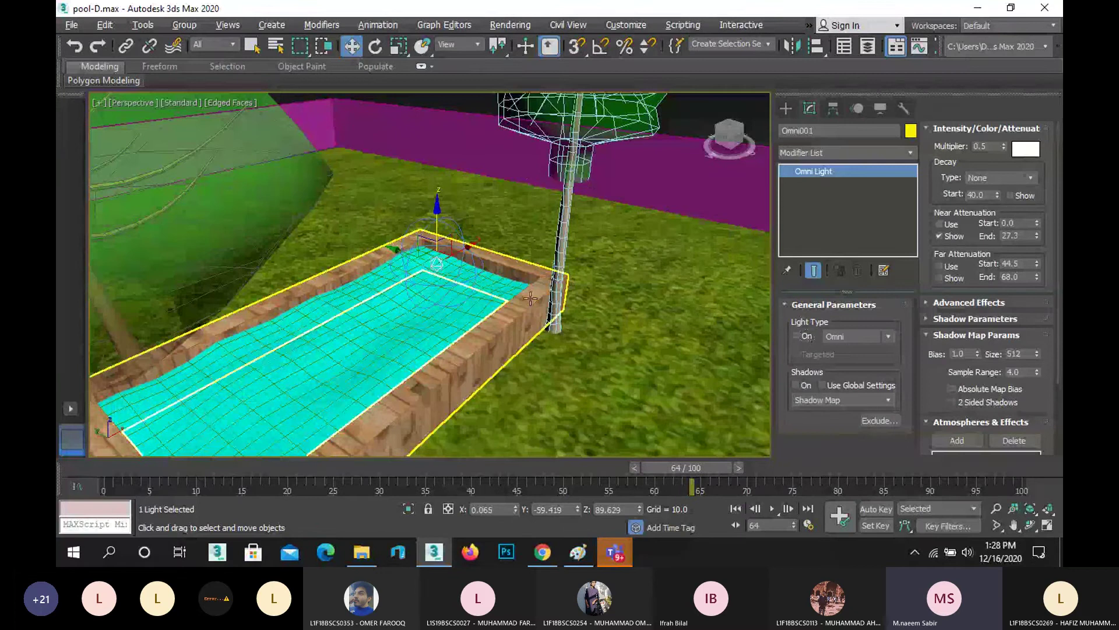
{"action": "scroll", "coordinate": [530, 299], "scroll_direction": "down", "scroll_amount": 5}
{"action": "key", "text": "shift+q"}
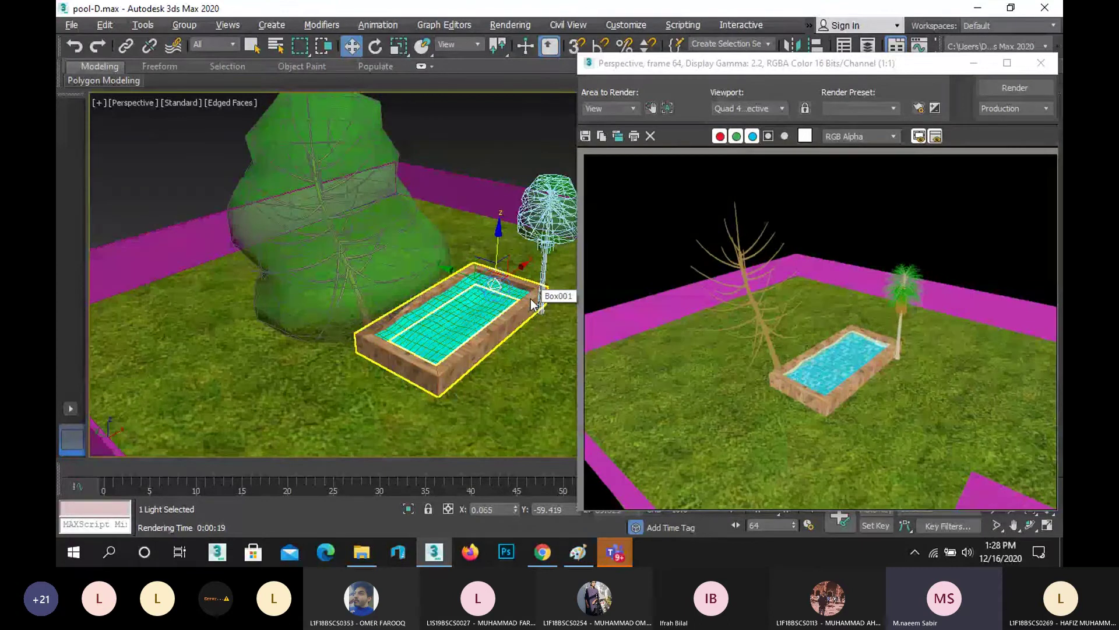
{"action": "left_click", "coordinate": [1041, 63]}
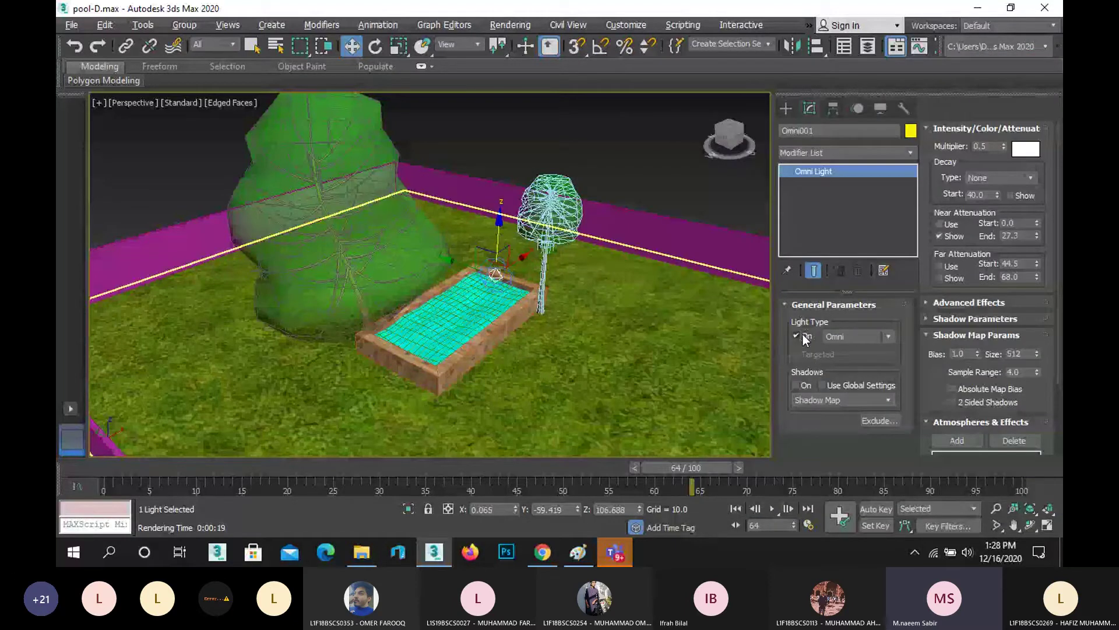
Step: Turn the Omni light back on, raise it to about Z 106.7 and render the scene with both lights
{"action": "key", "text": "shift+q"}
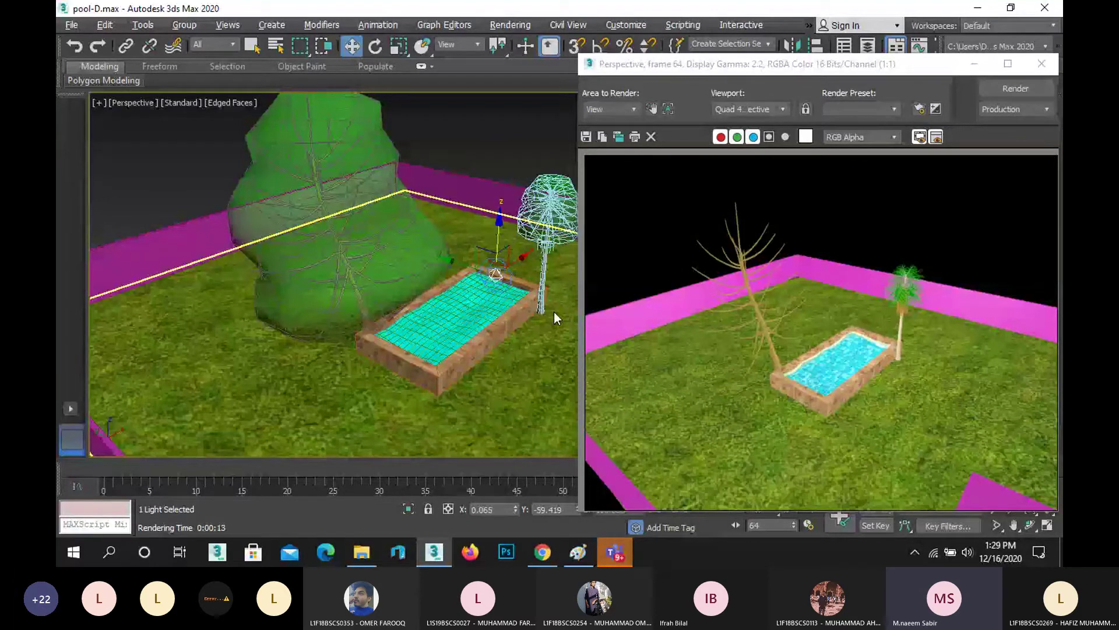
{"action": "left_click", "coordinate": [1042, 63]}
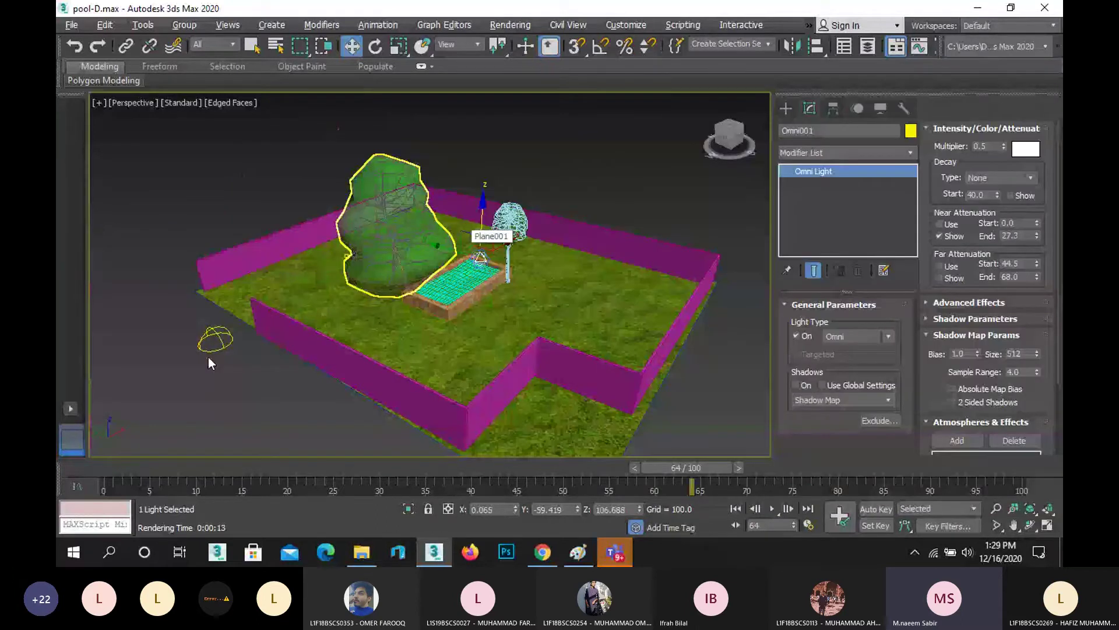
Step: Set the Skylight's multiplier to 0.3 and render the whole walled scene
{"action": "left_click", "coordinate": [215, 339]}
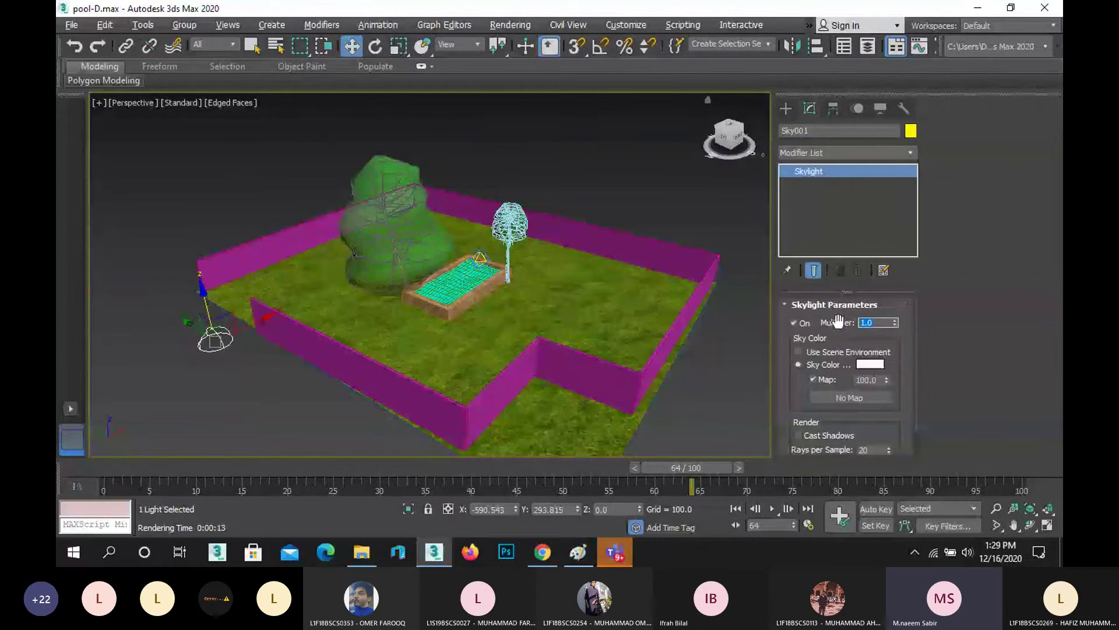
{"action": "type", "text": "0.3"}
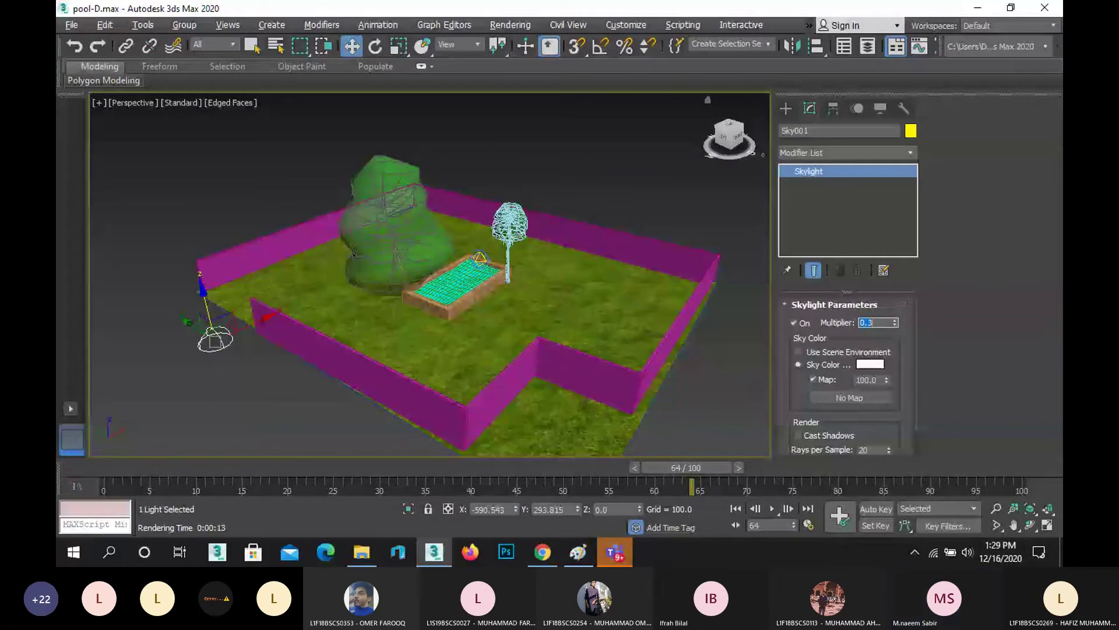
{"action": "key", "text": "Return"}
{"action": "left_click", "coordinate": [695, 223]}
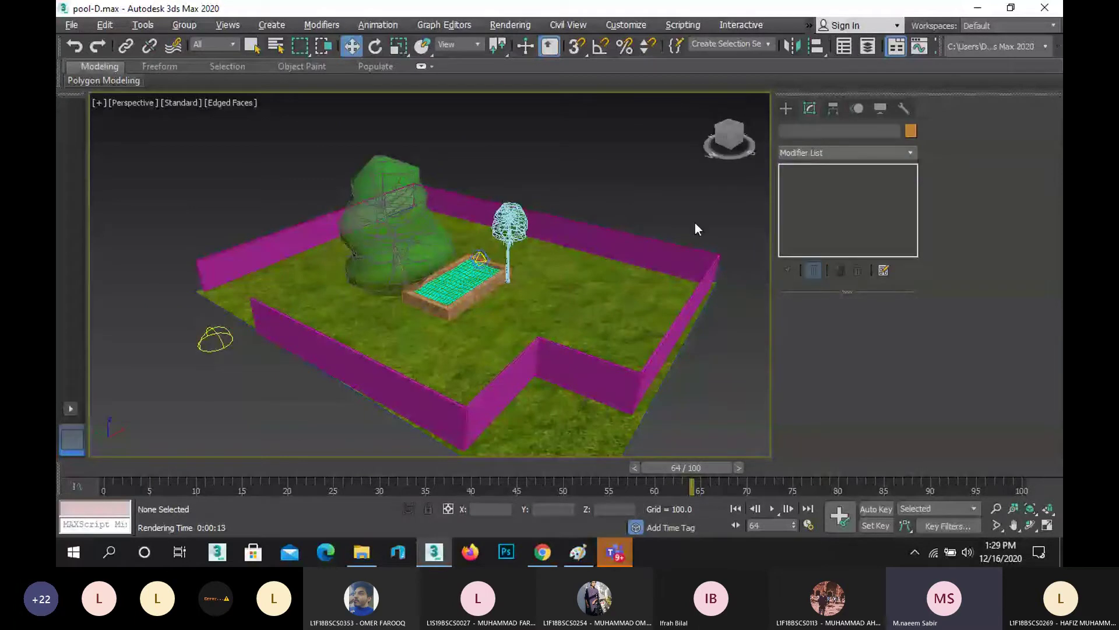
{"action": "key", "text": "shift+q"}
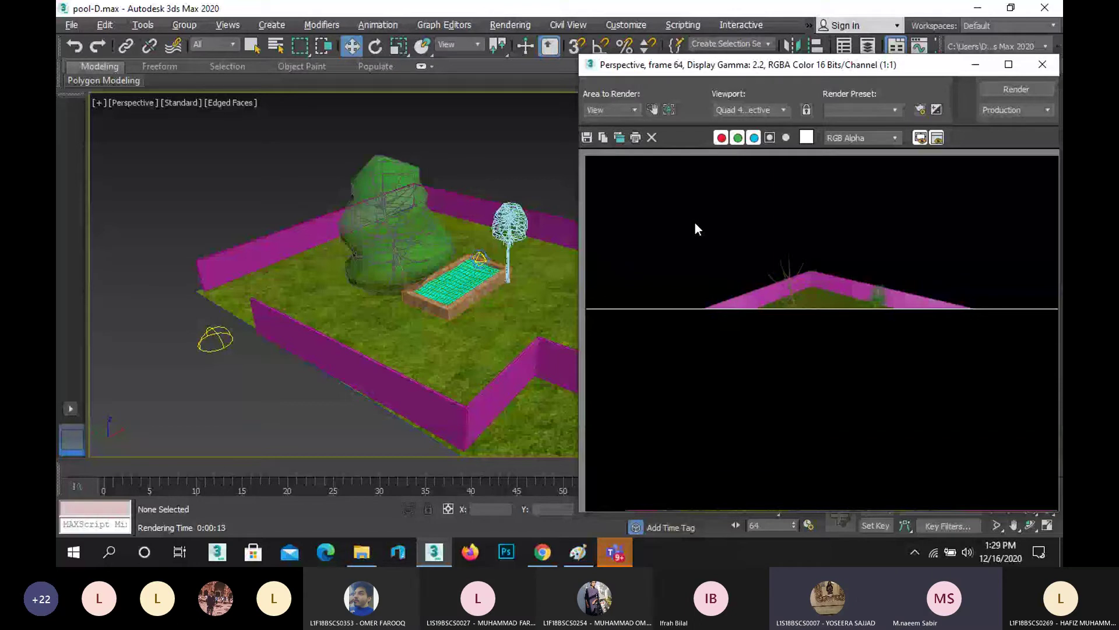
Step: Switch to the Microsoft Teams meeting, unmute the microphone and return to 3ds Max
{"action": "mouse_move", "coordinate": [608, 454]}
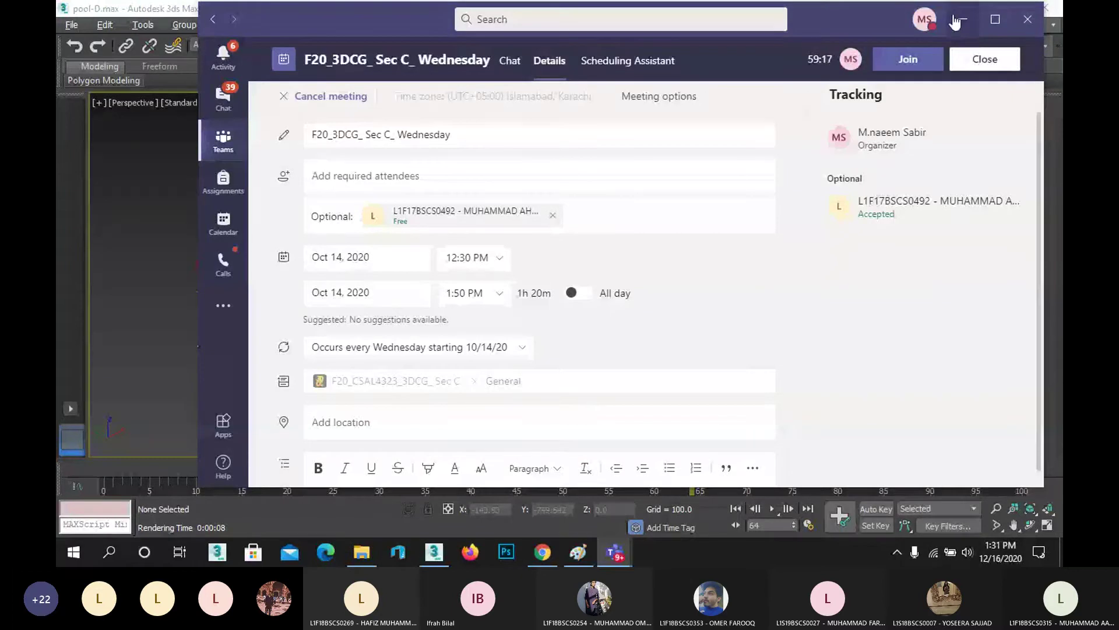
{"action": "left_click", "coordinate": [954, 22]}
{"action": "mouse_move", "coordinate": [615, 552]}
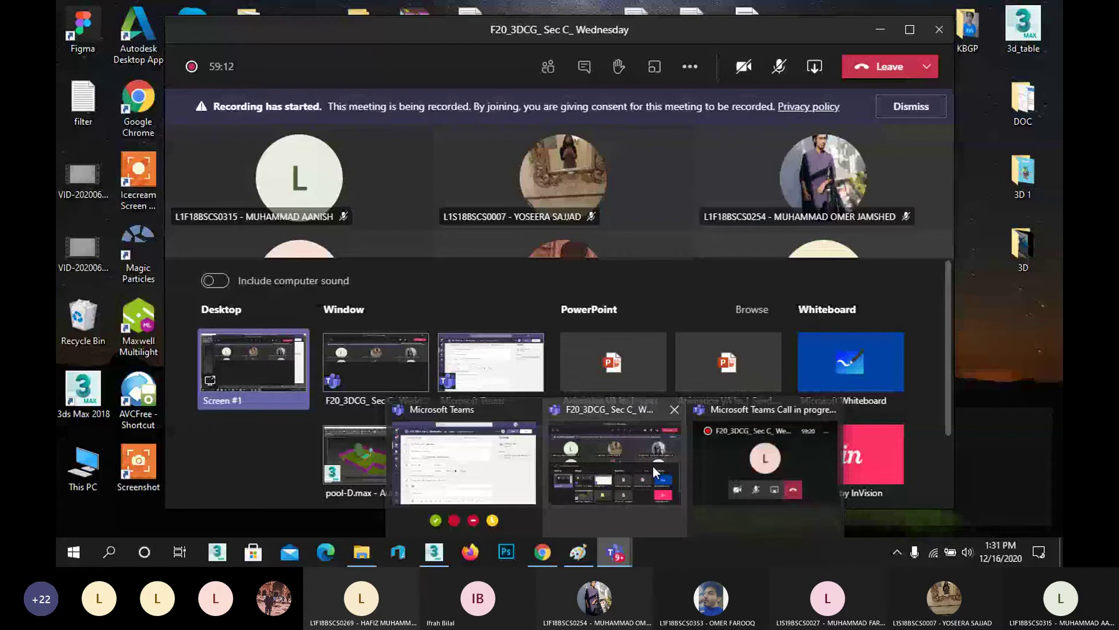
{"action": "left_click", "coordinate": [653, 466]}
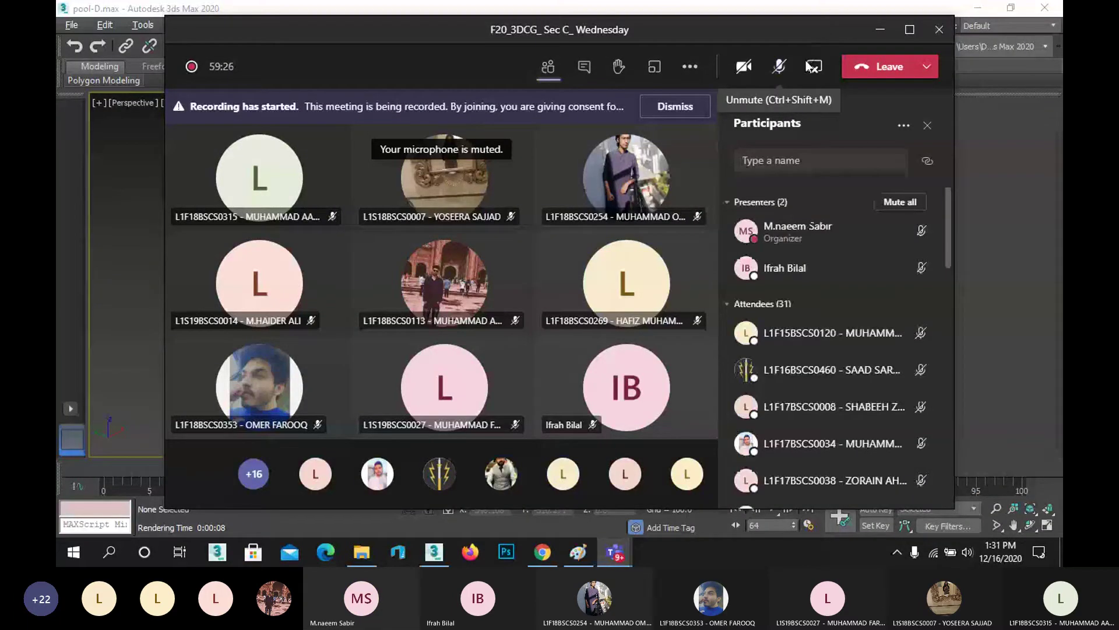
{"action": "left_click", "coordinate": [780, 68]}
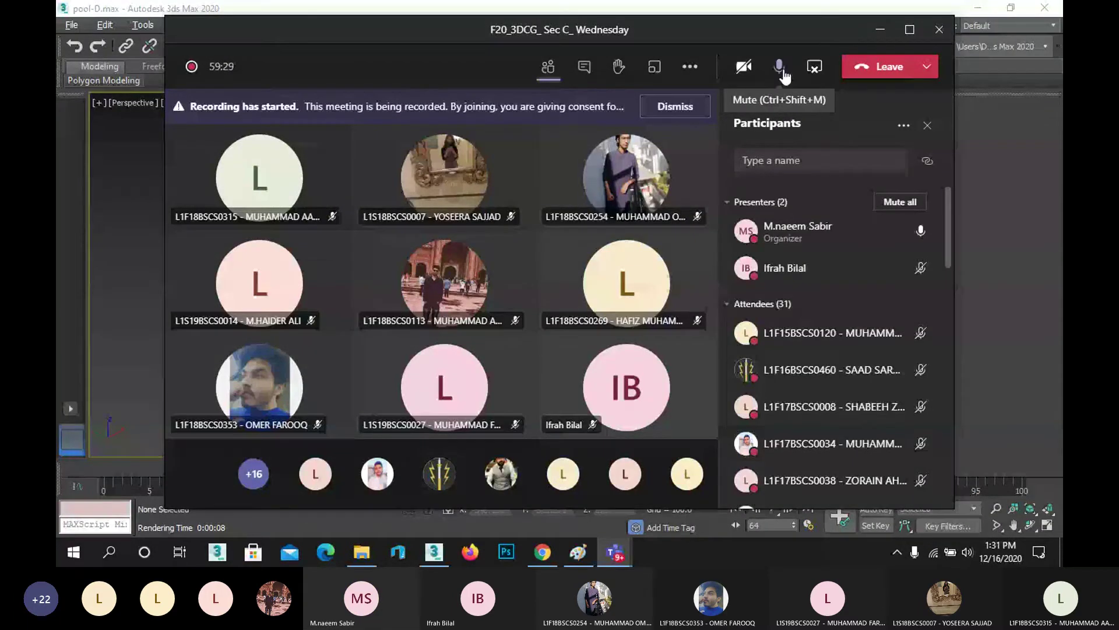
{"action": "left_click", "coordinate": [880, 29]}
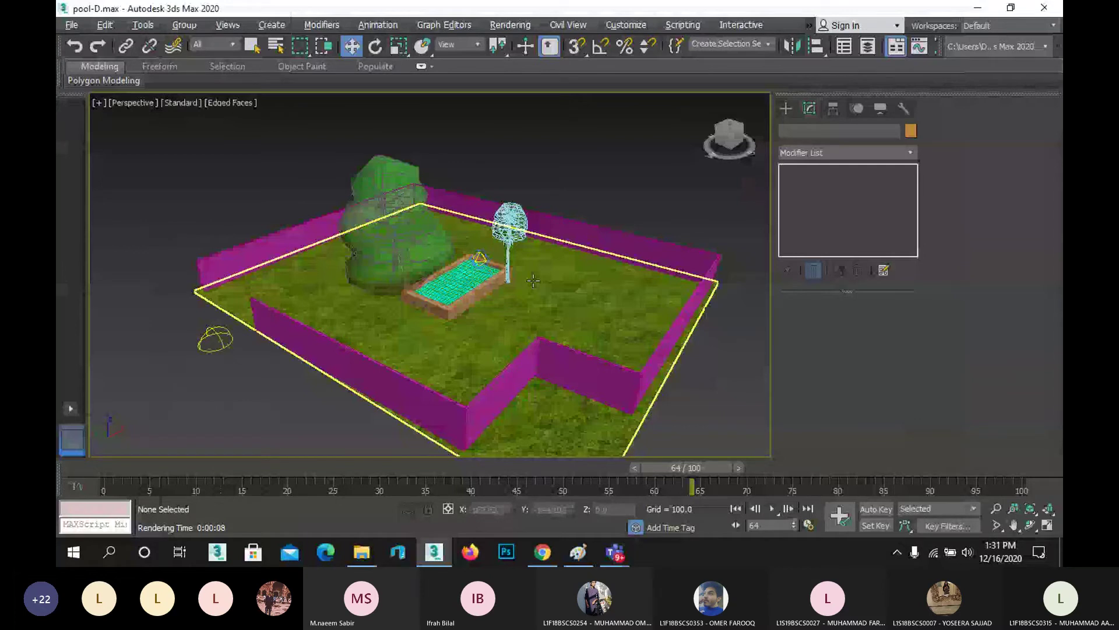
Step: Set the Skylight's multiplier to 0.05, render the scene and close the render window
{"action": "left_click", "coordinate": [215, 339]}
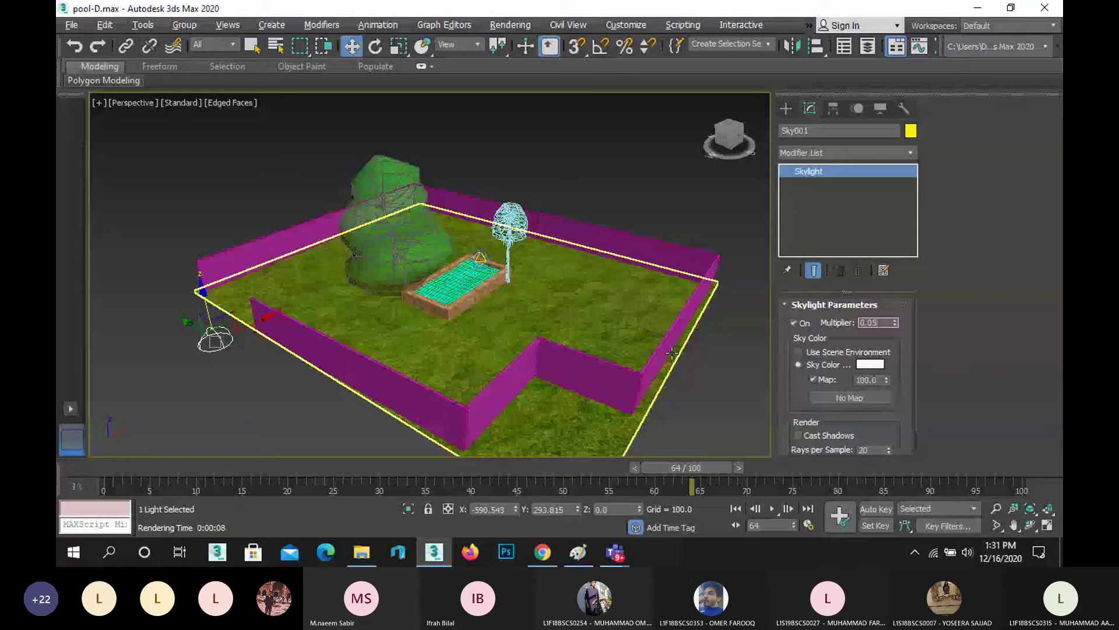
{"action": "left_click", "coordinate": [389, 436]}
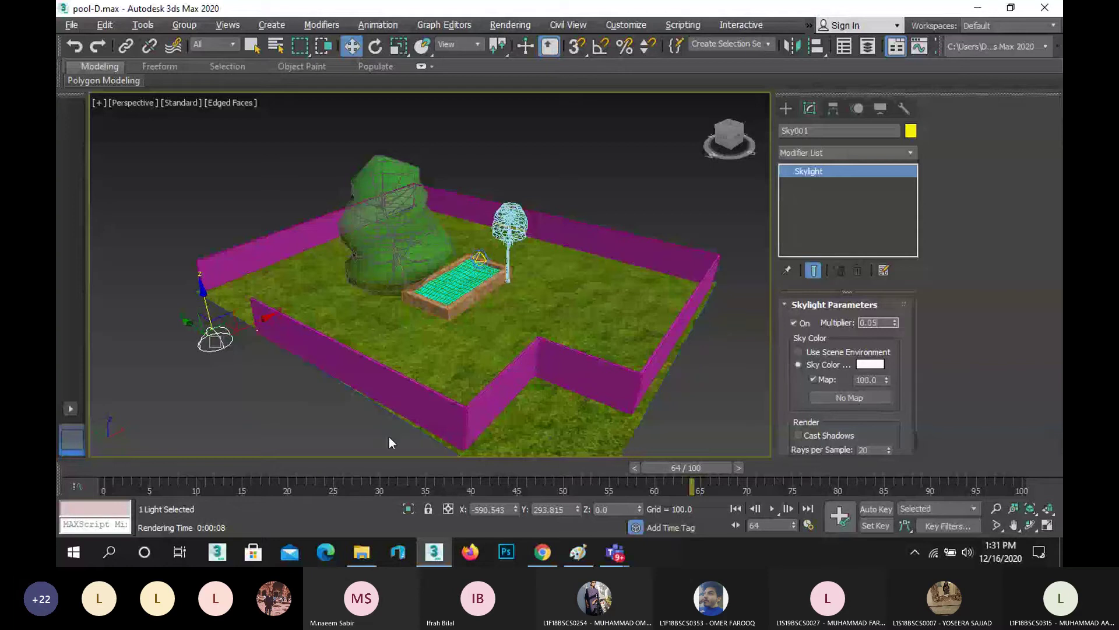
{"action": "key", "text": "shift+q"}
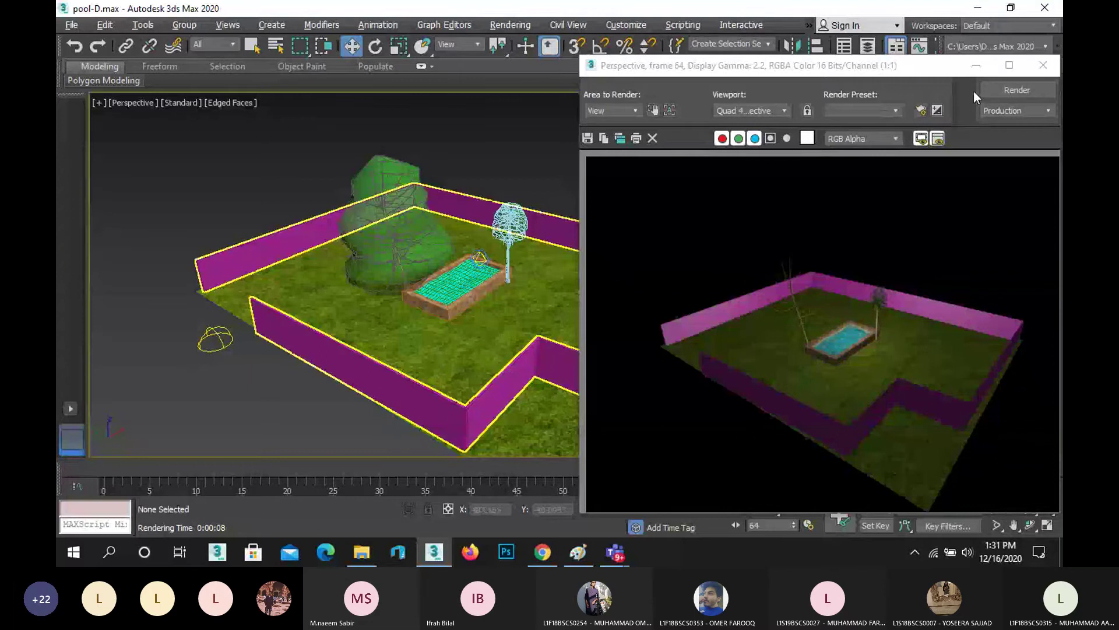
{"action": "left_click", "coordinate": [1043, 66]}
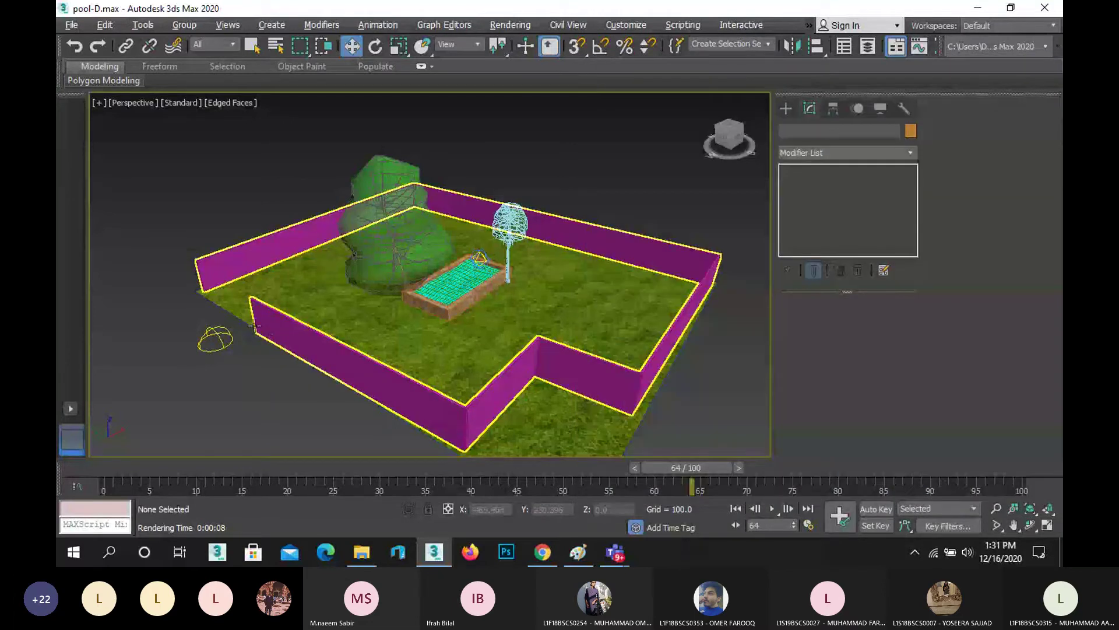
Step: Lower the Skylight's multiplier to 0.02 and render the walled scene again
{"action": "left_click", "coordinate": [217, 345]}
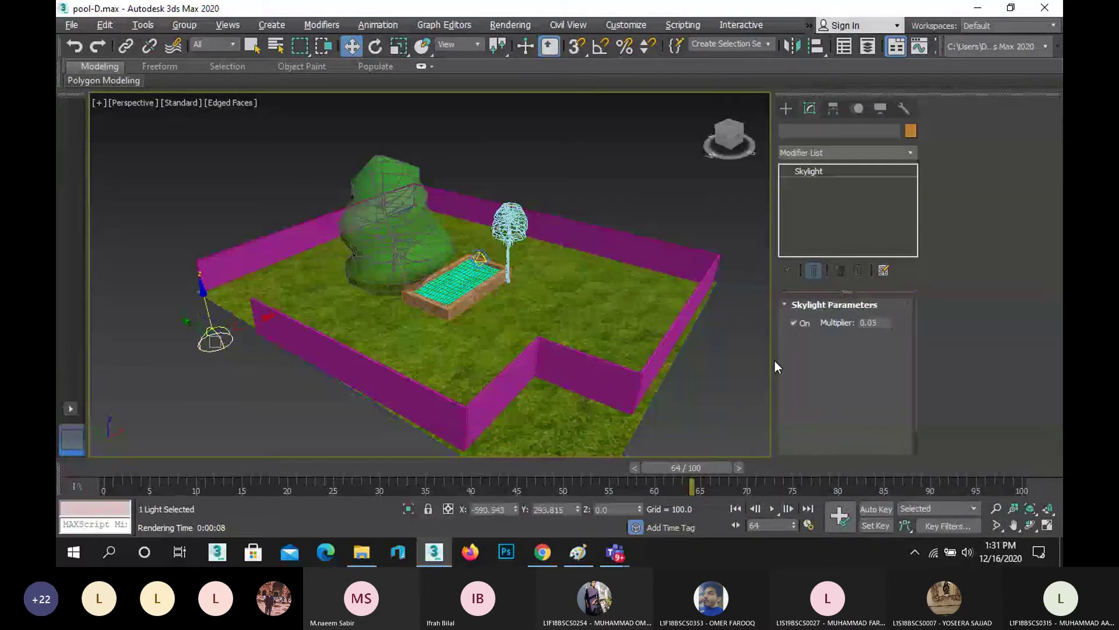
{"action": "left_click", "coordinate": [882, 322]}
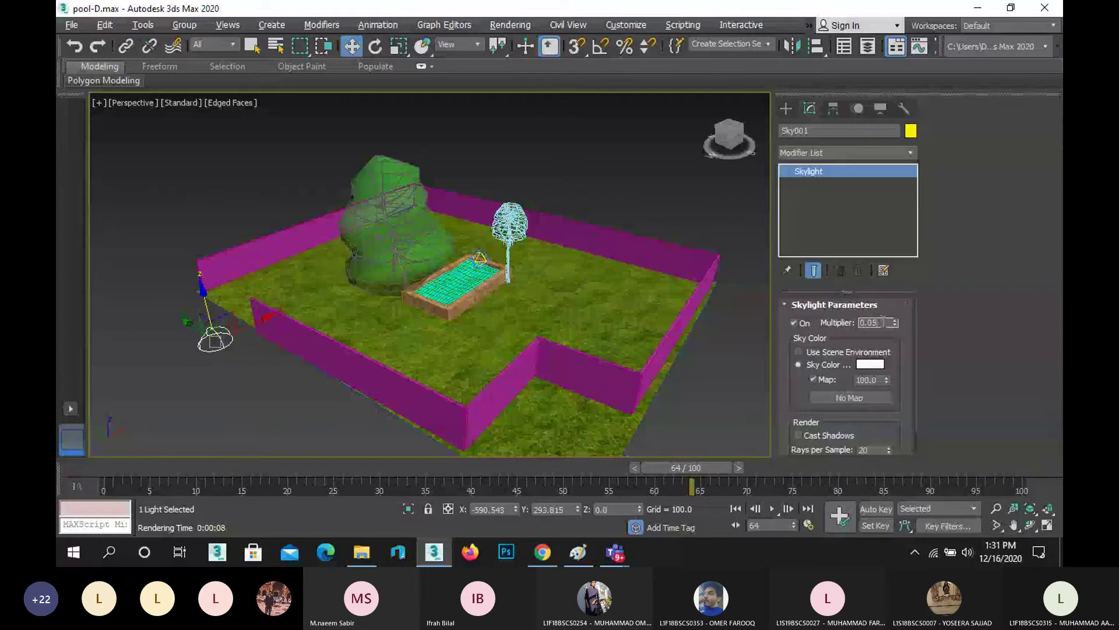
{"action": "key", "text": "BackSpace"}
{"action": "type", "text": "2"}
{"action": "left_click", "coordinate": [606, 177]}
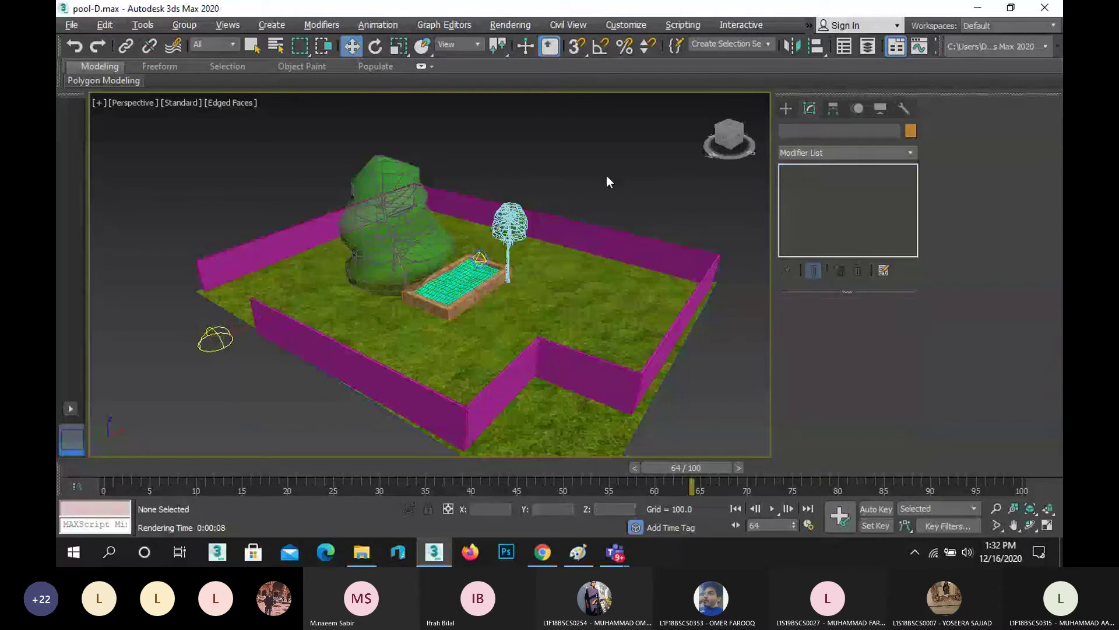
{"action": "key", "text": "shift+q"}
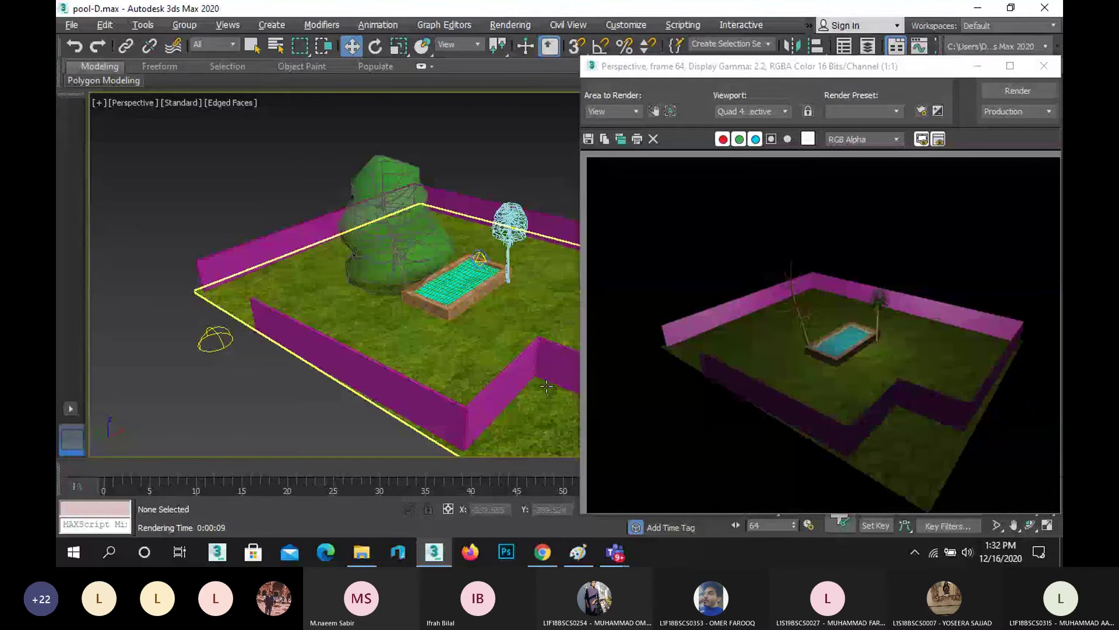
Step: Select the Omni light above the pool and switch it off
{"action": "left_click", "coordinate": [1030, 525]}
{"action": "left_click_drag", "start_coordinate": [461, 293], "coordinate": [416, 300]}
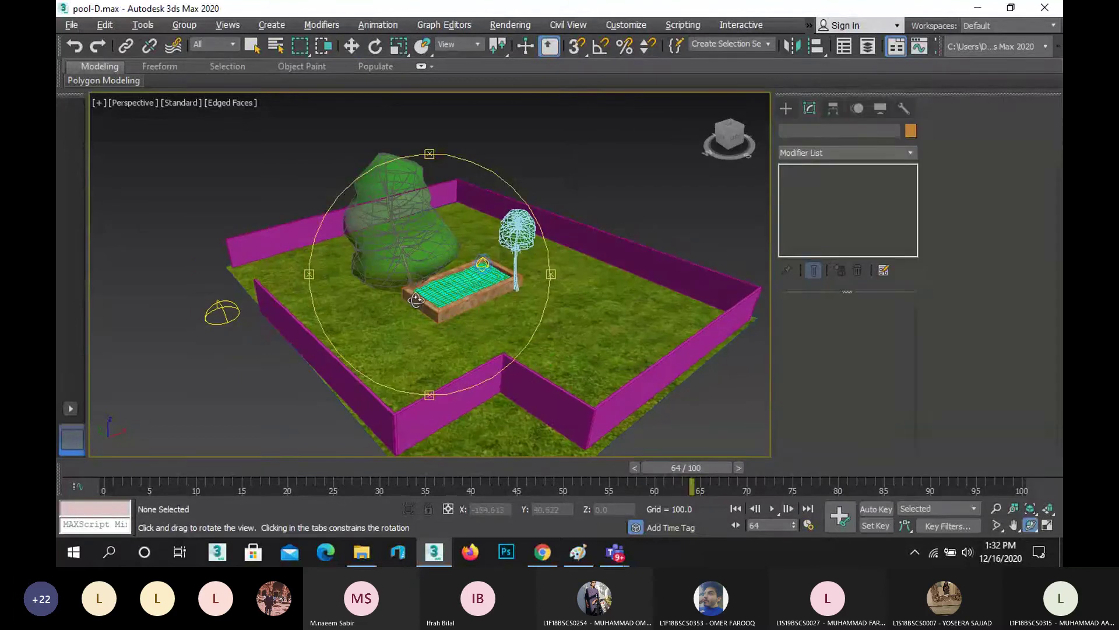
{"action": "scroll", "coordinate": [476, 274], "scroll_direction": "up", "scroll_amount": 3}
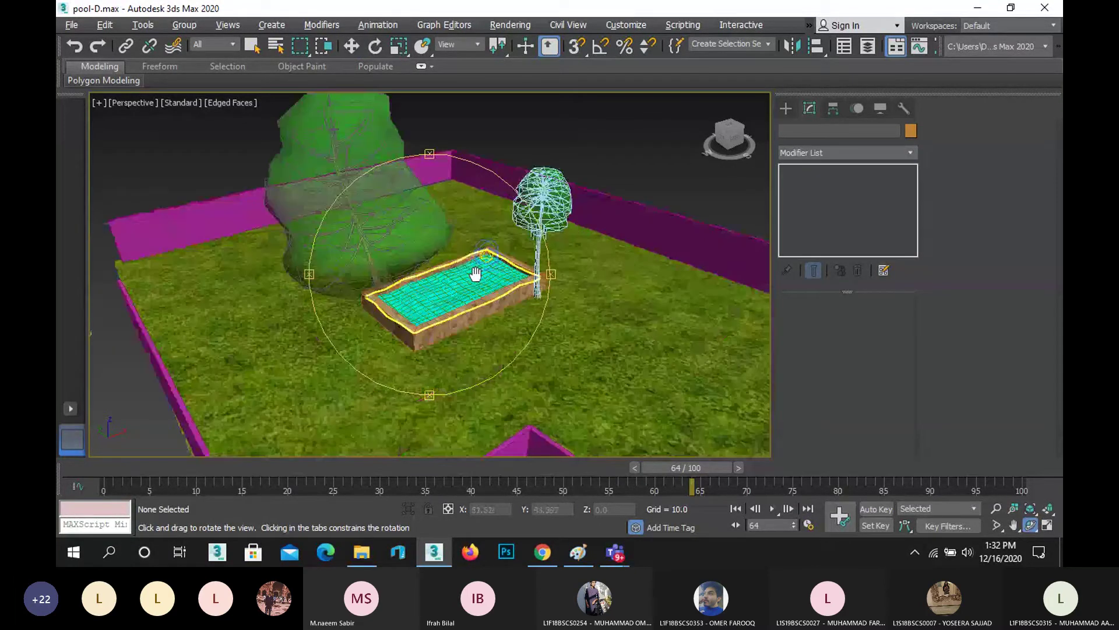
{"action": "scroll", "coordinate": [475, 274], "scroll_direction": "up", "scroll_amount": 2}
{"action": "key", "text": "w"}
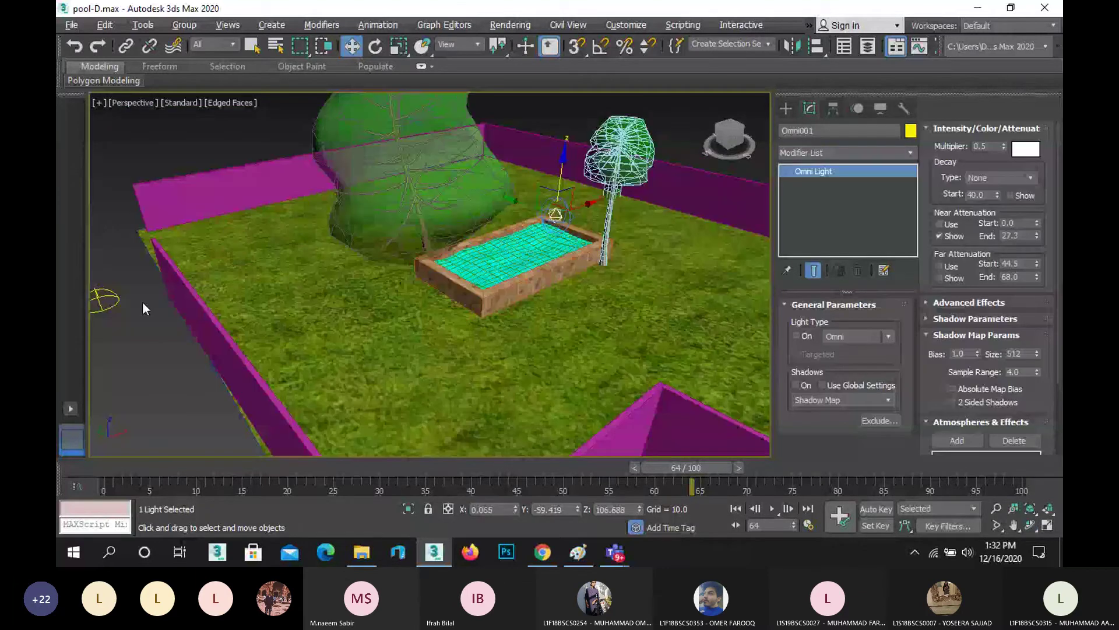
Step: Select the Skylight and set its multiplier to 0.05
{"action": "left_click", "coordinate": [104, 300]}
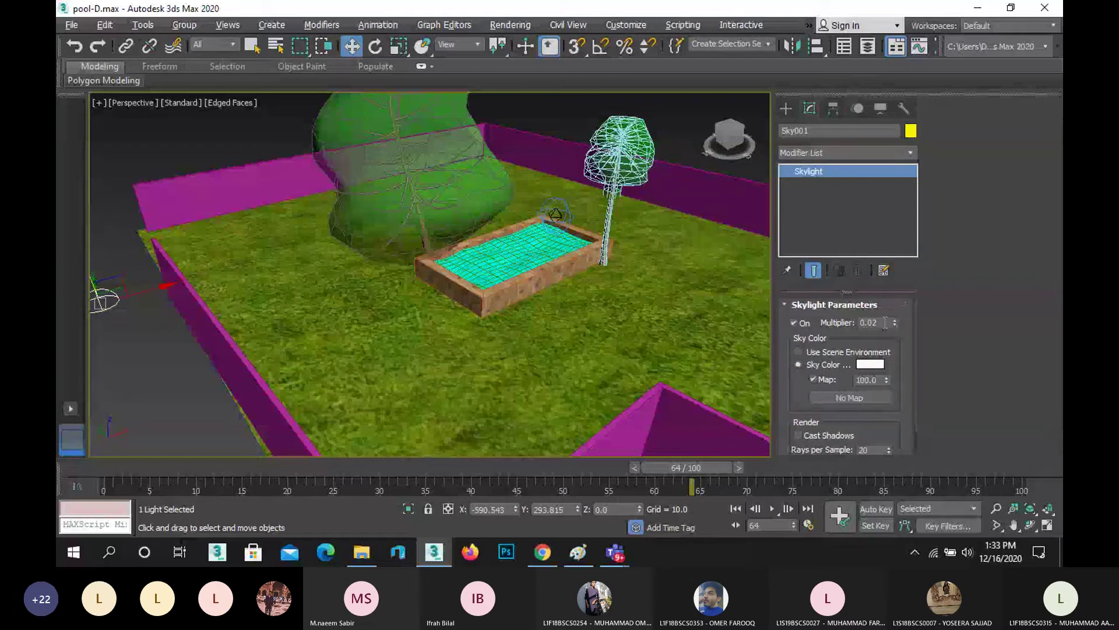
{"action": "double_click", "coordinate": [885, 323]}
{"action": "type", "text": "0.05"}
{"action": "key", "text": "Return"}
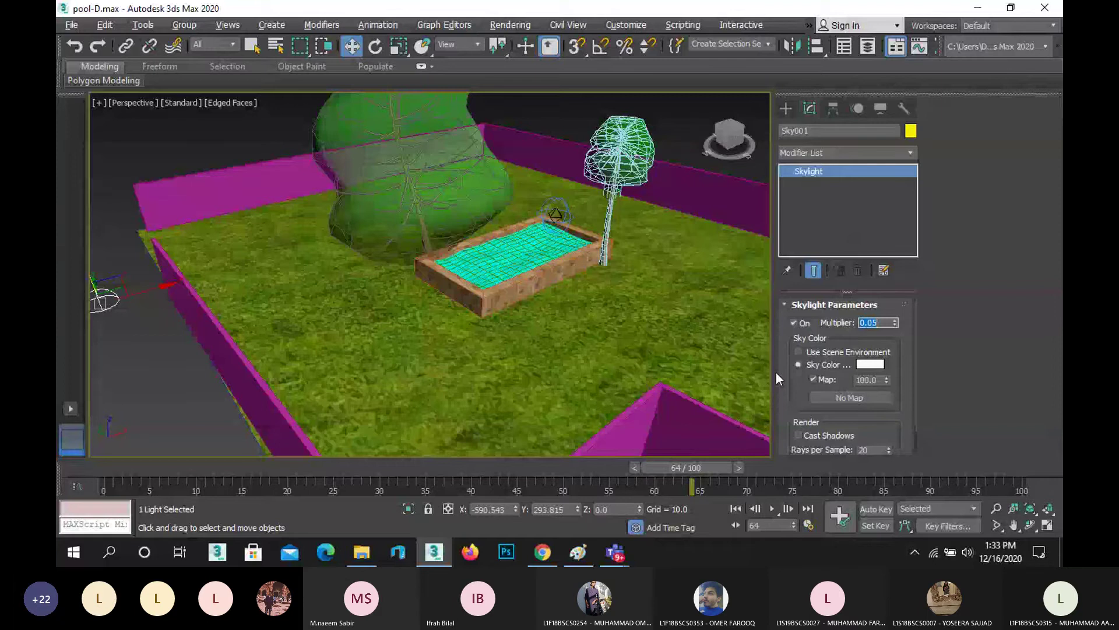
Step: Enable Cast Shadows on the Skylight and set its Rays per Sample to 10
{"action": "scroll", "coordinate": [822, 408], "scroll_direction": "down", "scroll_amount": 1}
{"action": "left_click", "coordinate": [824, 405]}
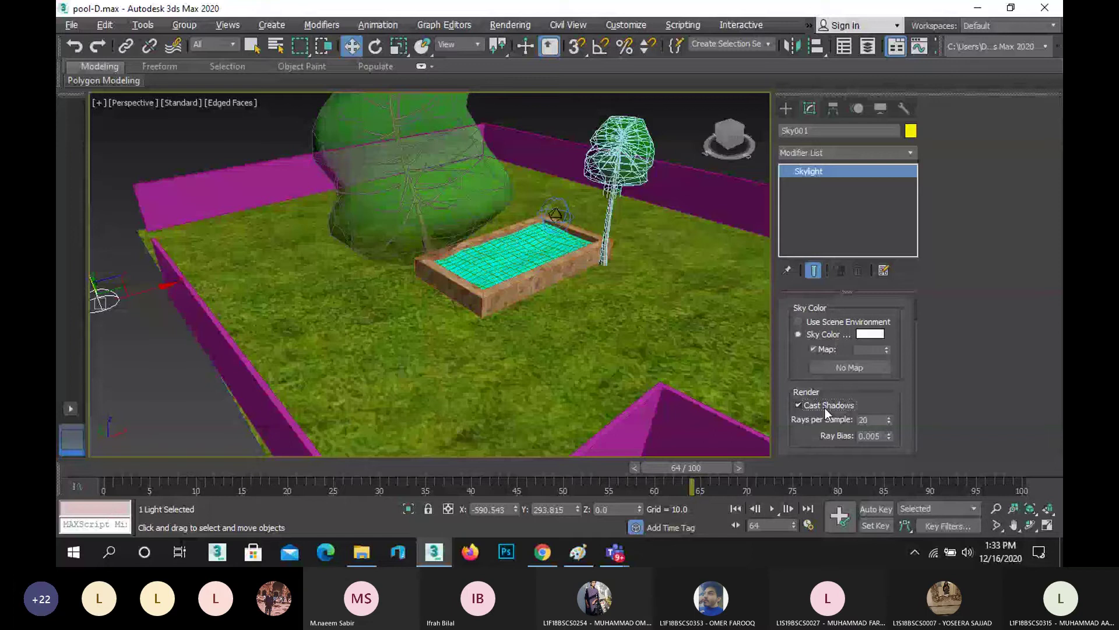
{"action": "left_click", "coordinate": [861, 420]}
{"action": "type", "text": "10"}
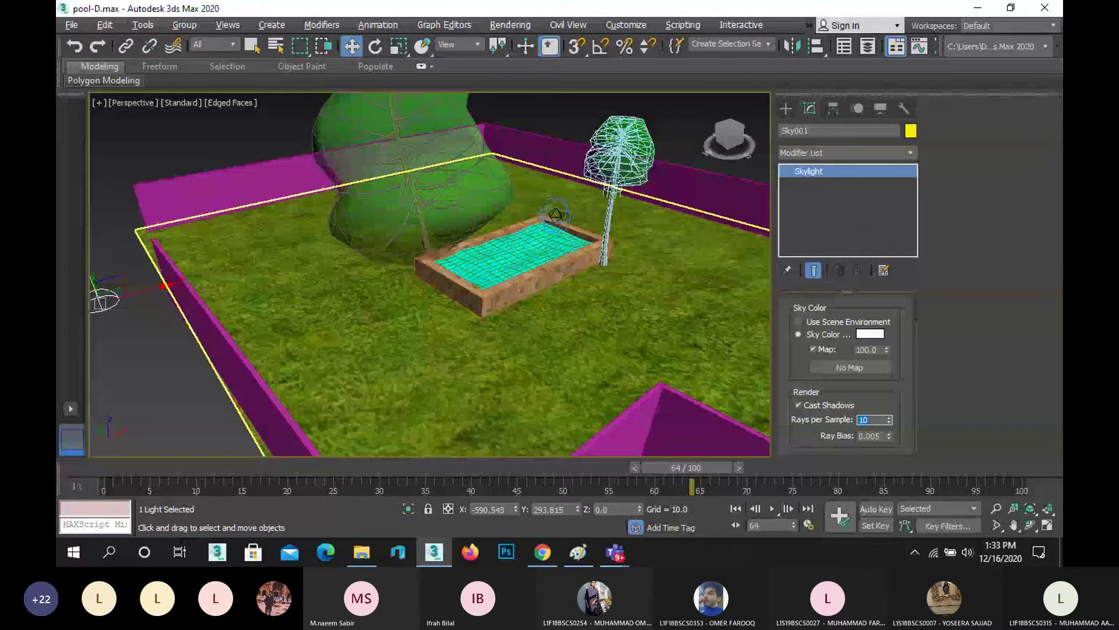
Step: Render the pool scene lit only by the shadow-casting Skylight, closing the render after checking it
{"action": "left_click", "coordinate": [491, 272]}
{"action": "middle_click_drag", "start_coordinate": [490, 272], "coordinate": [480, 274], "text": "alt"}
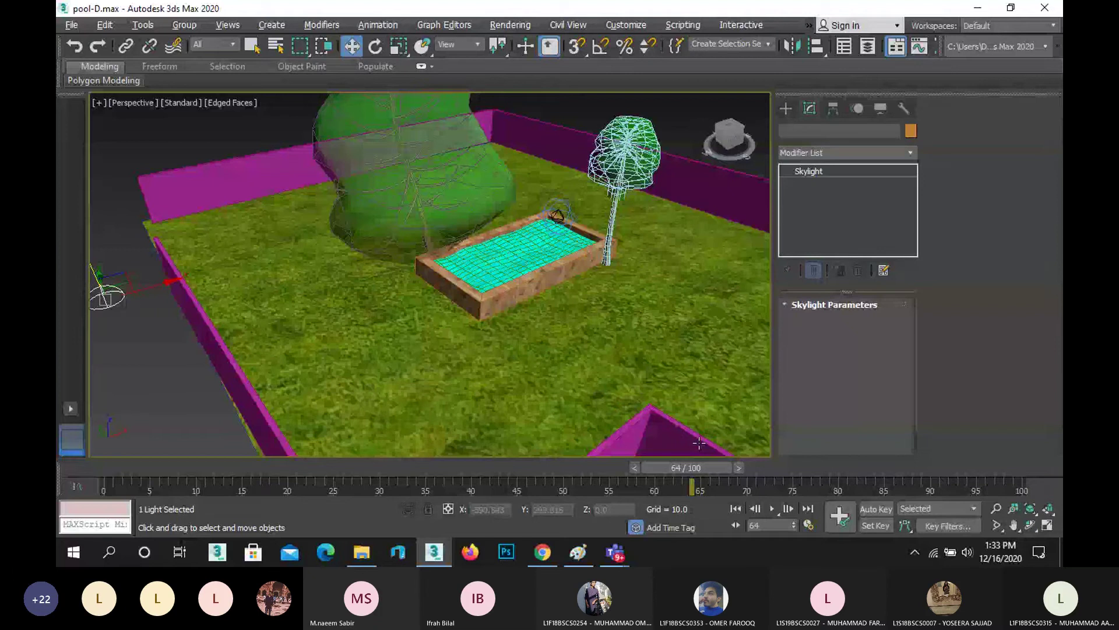
{"action": "key", "text": "shift+q"}
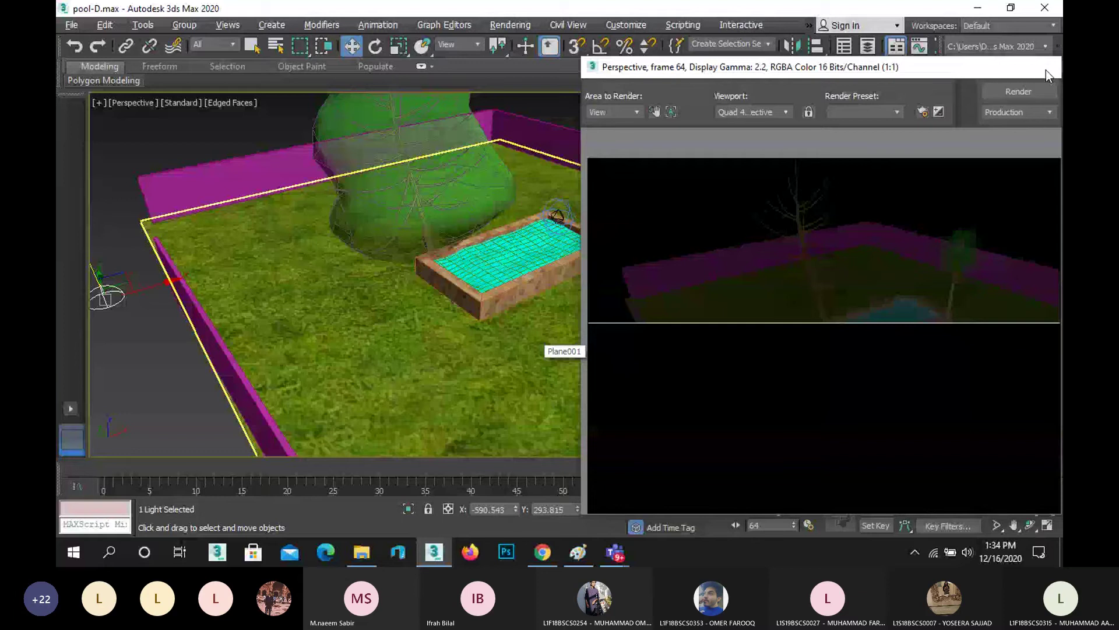
{"action": "left_click", "coordinate": [1045, 70]}
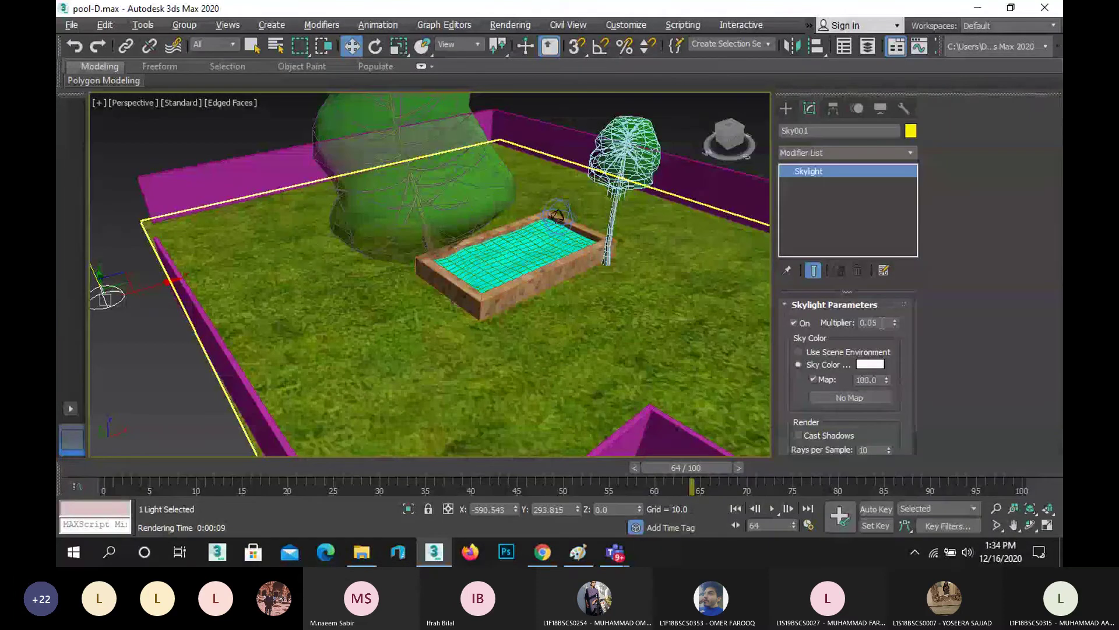
Step: Set the Skylight's multiplier to 0.5 with Cast Shadows off and render the scene
{"action": "double_click", "coordinate": [883, 324]}
{"action": "type", "text": "0."}
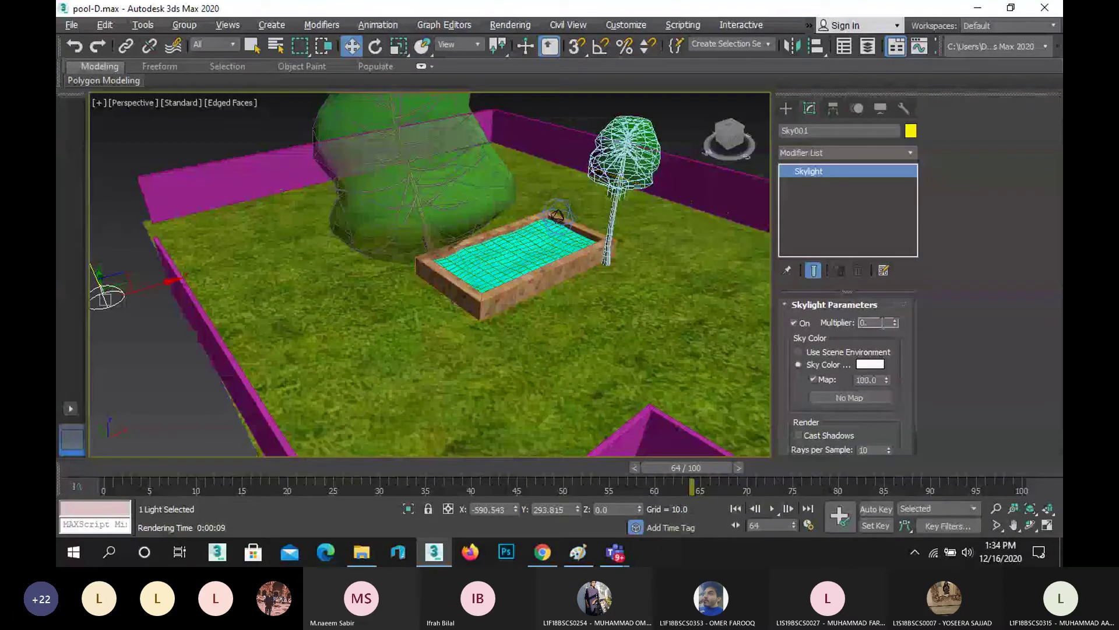
{"action": "left_click", "coordinate": [580, 117]}
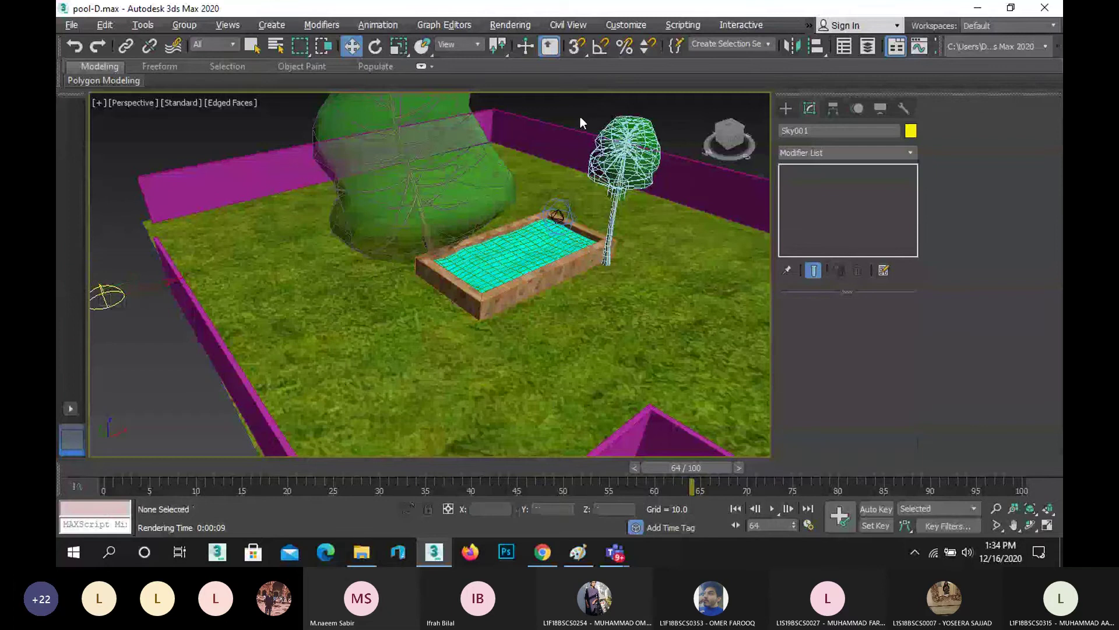
{"action": "key", "text": "shift+q"}
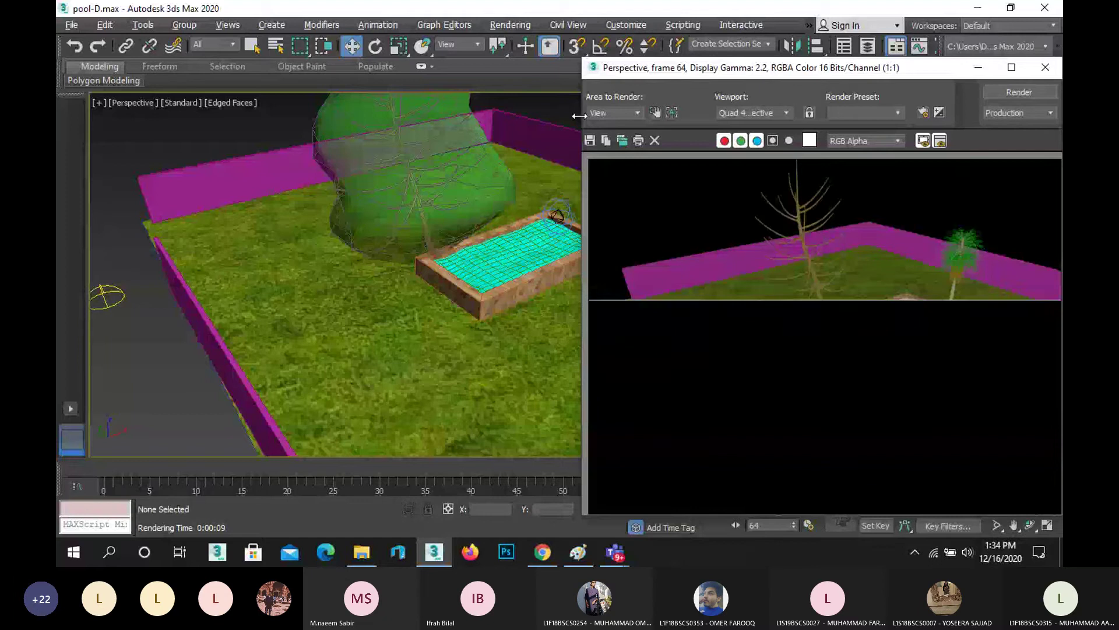
Step: Clone the rendered frame window as a shadowless reference, close the original and move the clone aside
{"action": "left_click", "coordinate": [624, 140]}
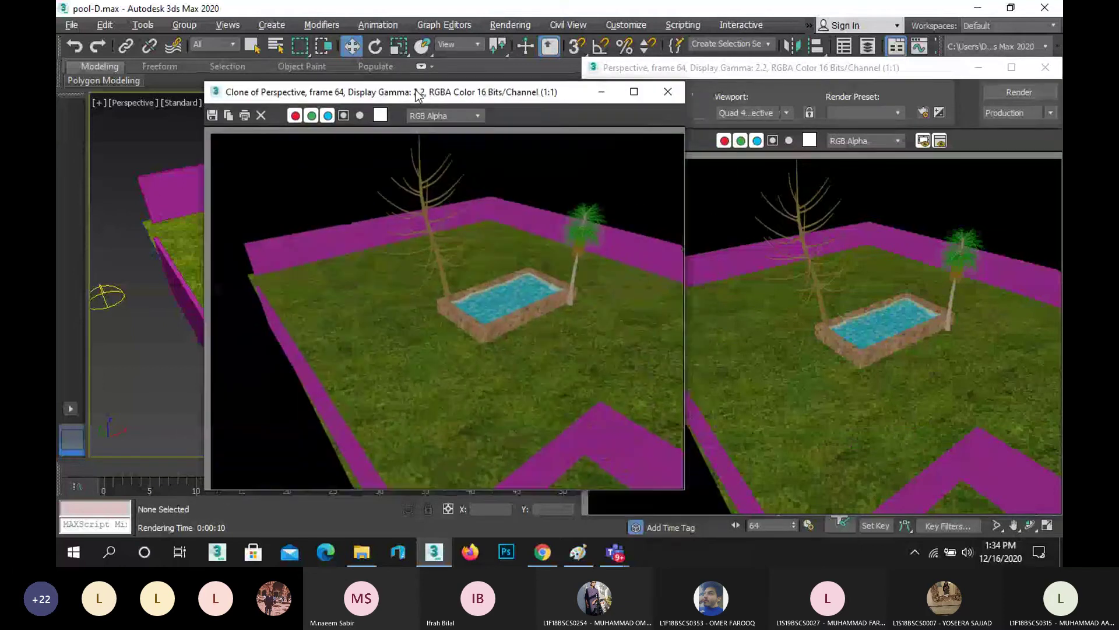
{"action": "left_click_drag", "start_coordinate": [472, 93], "coordinate": [362, 76]}
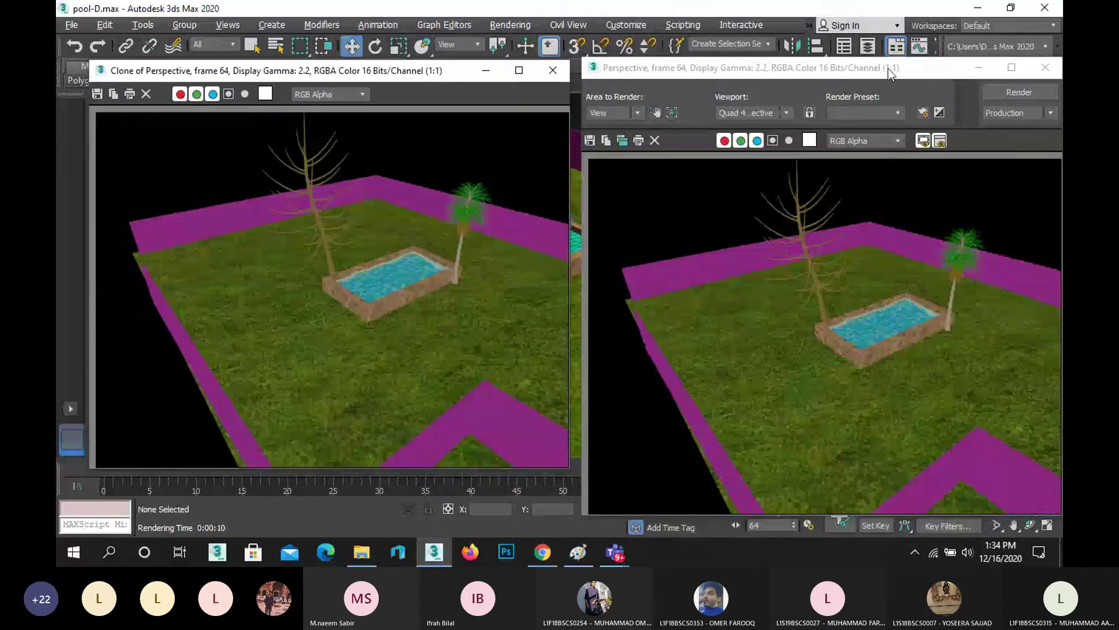
{"action": "left_click_drag", "start_coordinate": [887, 68], "coordinate": [712, 63]}
{"action": "left_click", "coordinate": [864, 61]}
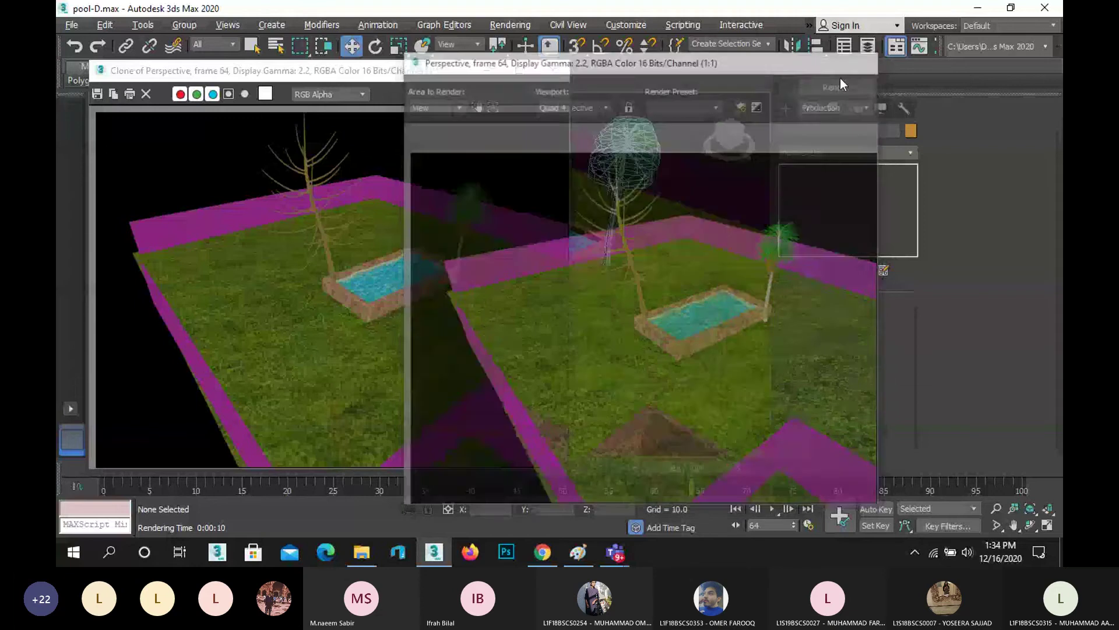
{"action": "left_click_drag", "start_coordinate": [356, 74], "coordinate": [491, 59]}
Step: Switch the Skylight's Cast Shadows on and render the pool scene again
{"action": "left_click", "coordinate": [107, 297]}
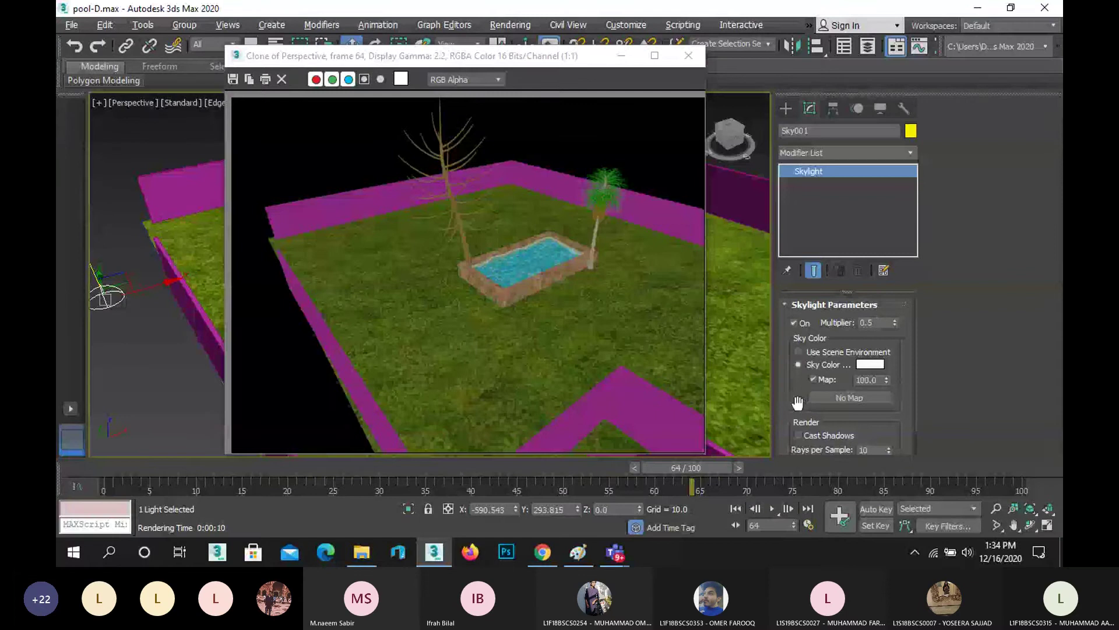
{"action": "left_click_drag", "start_coordinate": [797, 403], "coordinate": [792, 354]}
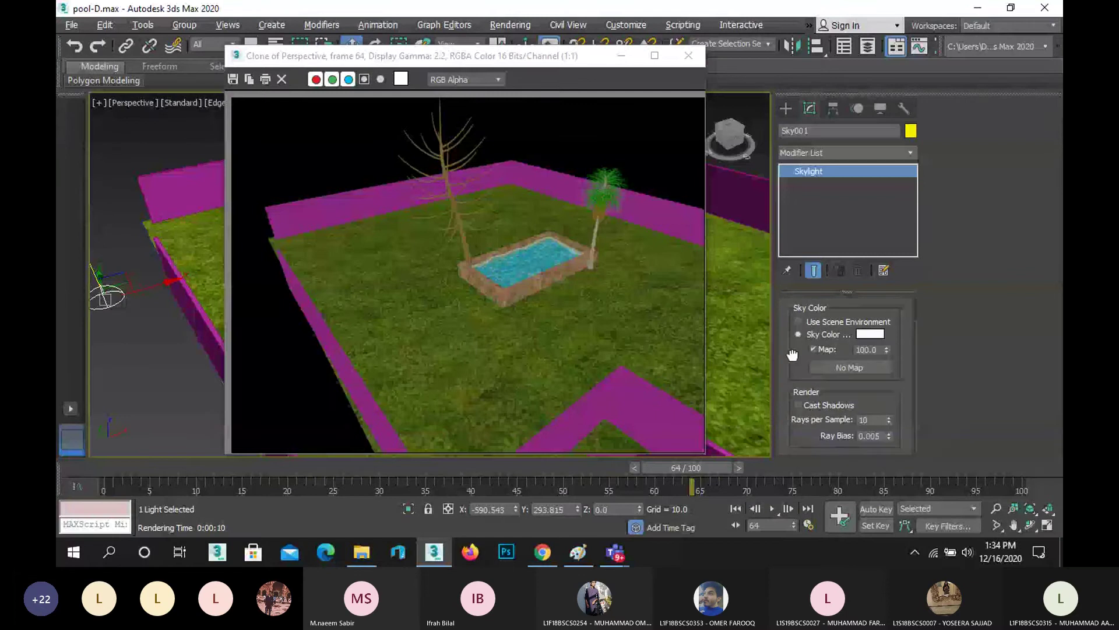
{"action": "left_click", "coordinate": [817, 404]}
{"action": "key", "text": "shift+q"}
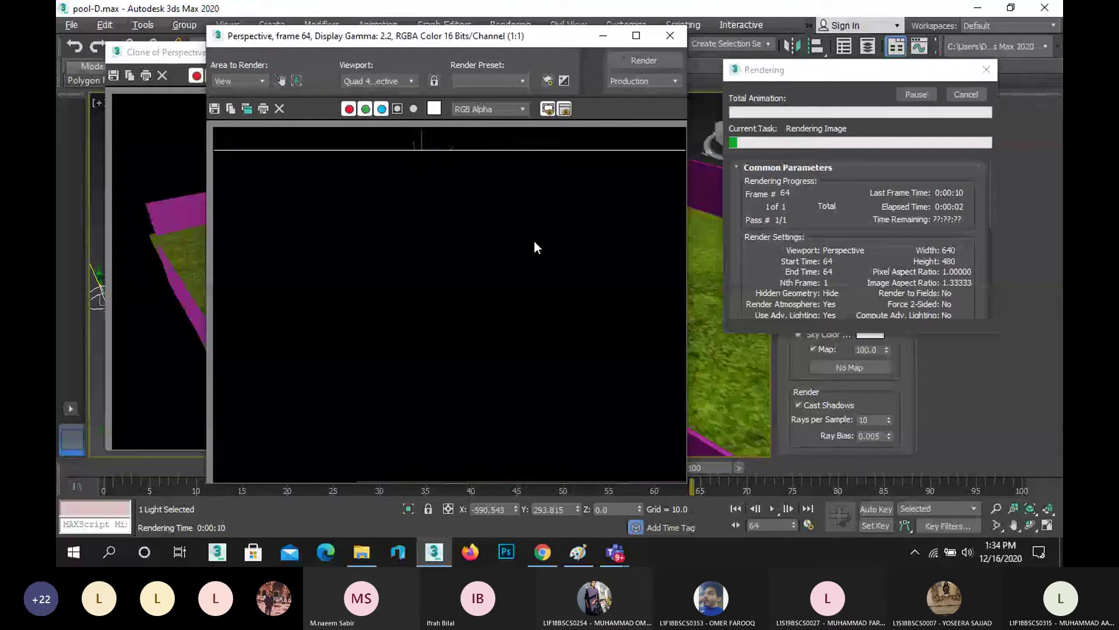
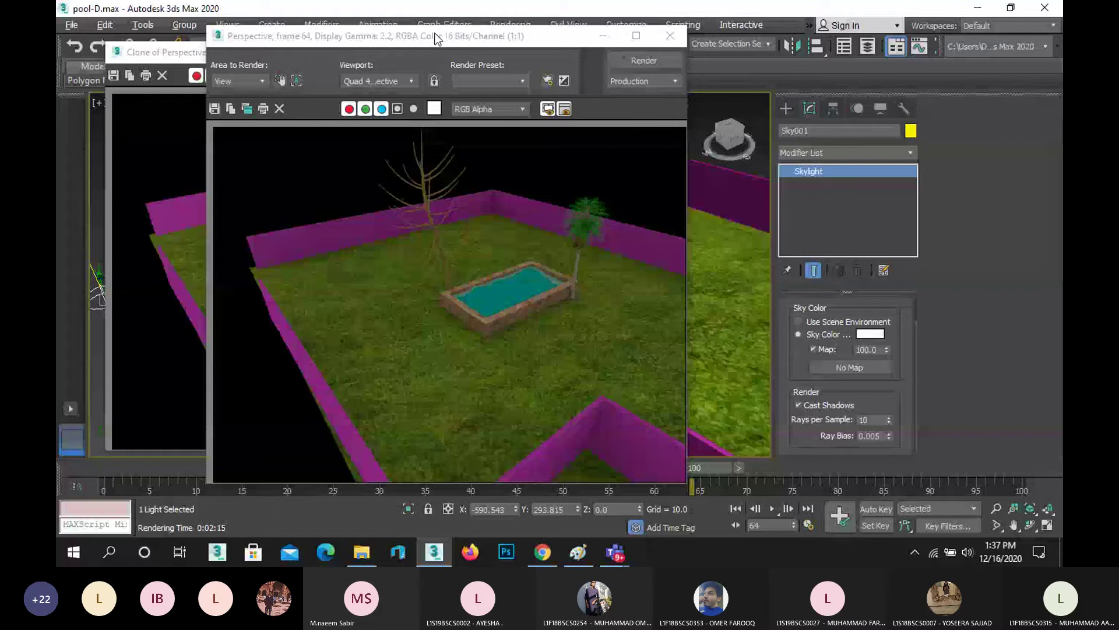
Step: Compare the shadowed render side by side with the cloned shadowless one, closing both windows when done
{"action": "left_click_drag", "start_coordinate": [436, 39], "coordinate": [785, 35]}
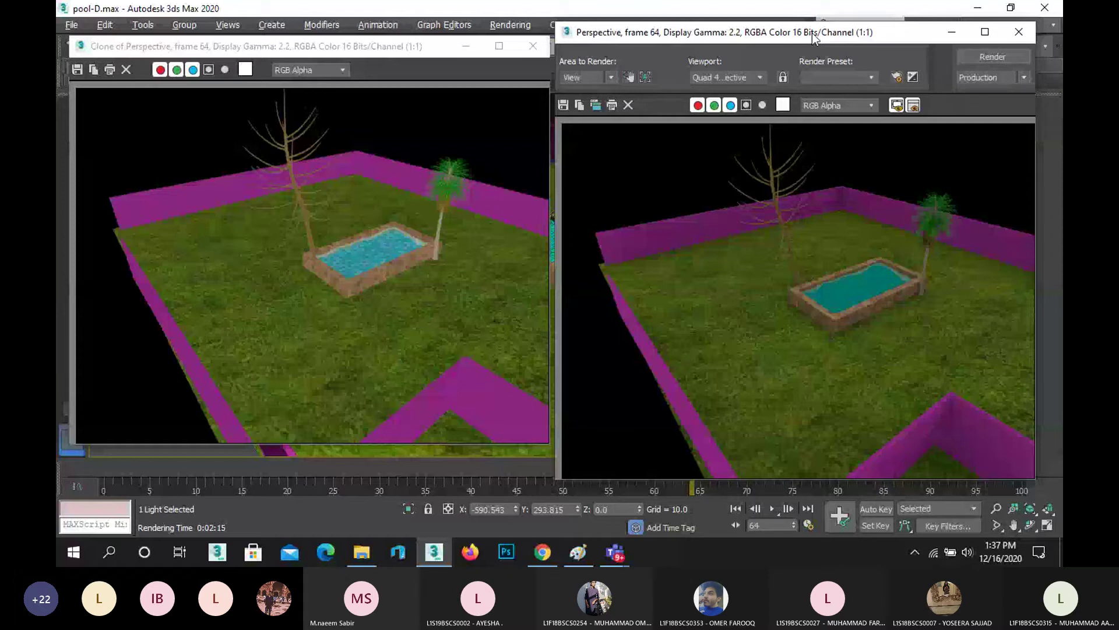
{"action": "left_click_drag", "start_coordinate": [815, 37], "coordinate": [782, 32]}
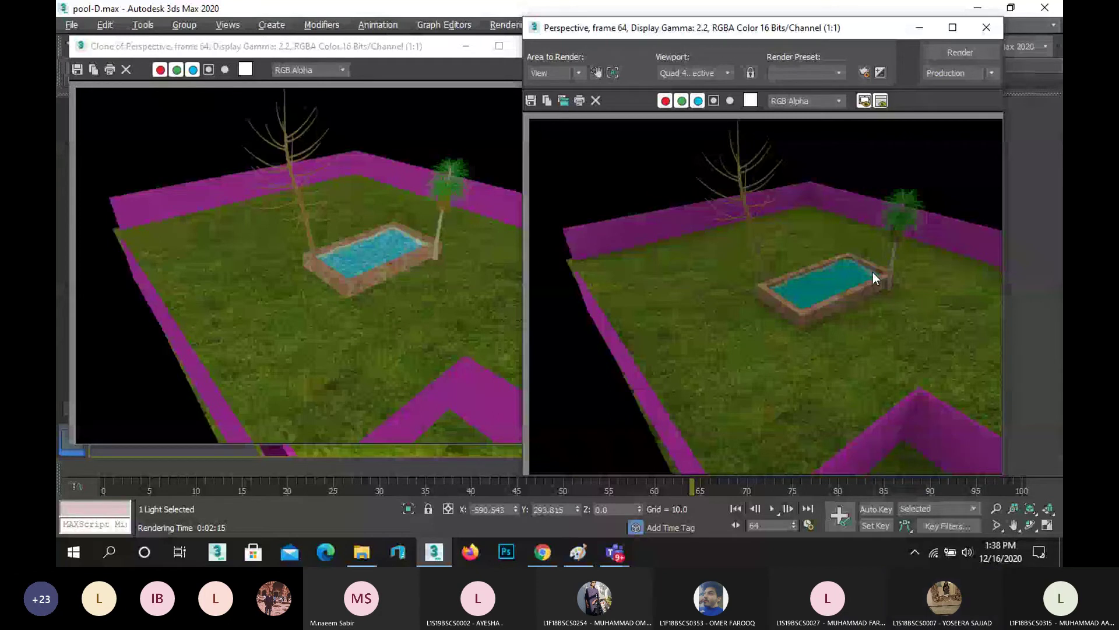
{"action": "left_click", "coordinate": [987, 27]}
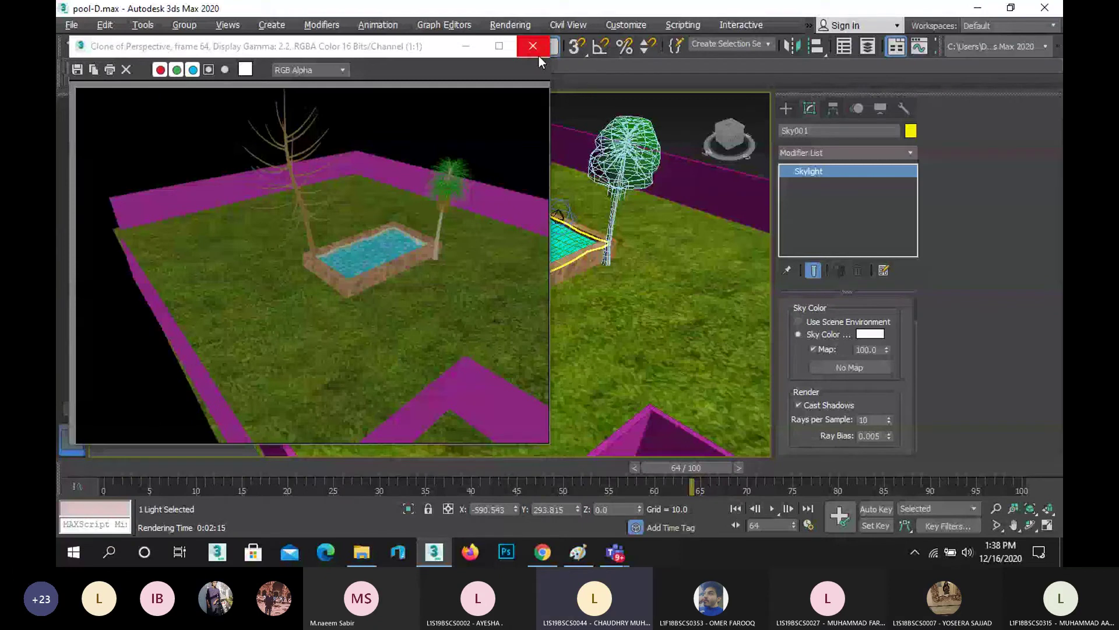
{"action": "left_click", "coordinate": [539, 56]}
Step: Select the Skylight again and turn off its Cast Shadows option
{"action": "left_click", "coordinate": [169, 337]}
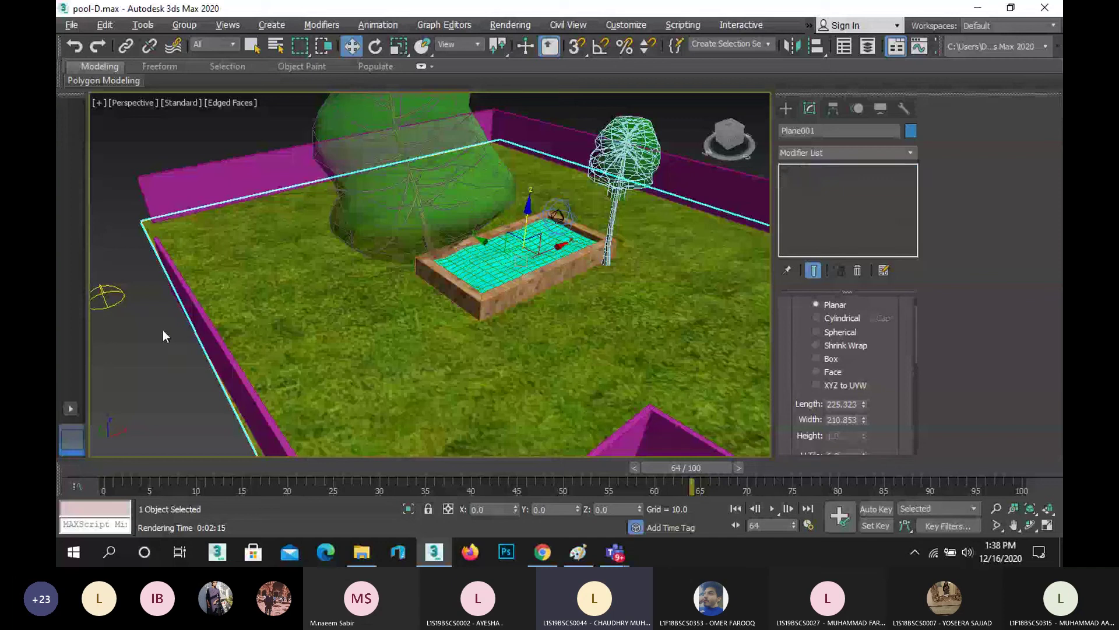
{"action": "left_click", "coordinate": [108, 296]}
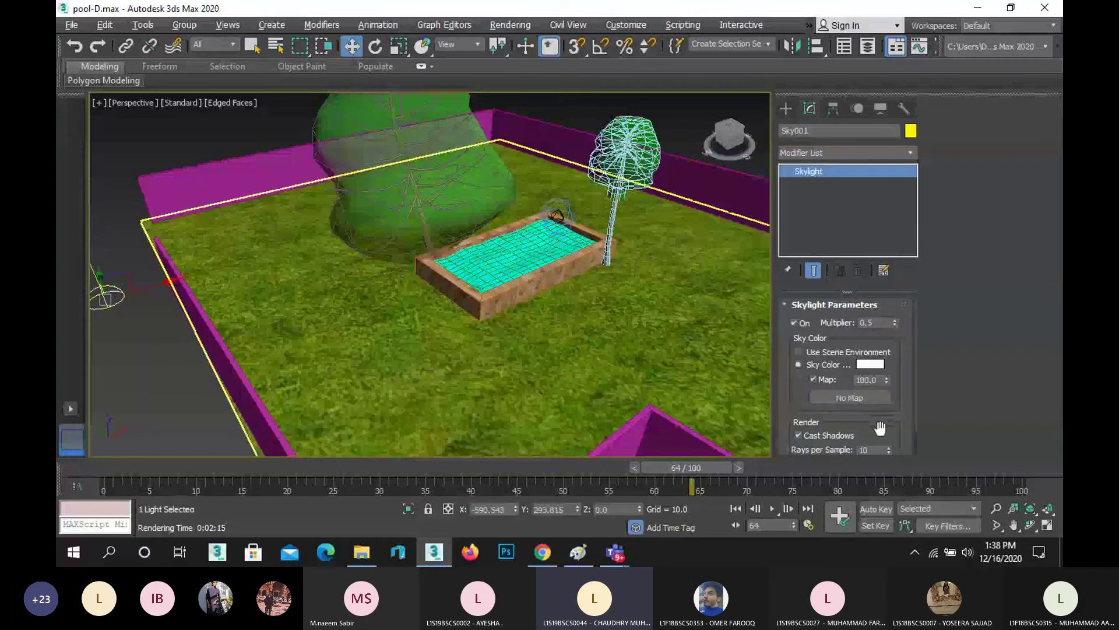
{"action": "scroll", "coordinate": [880, 428], "scroll_direction": "down", "scroll_amount": 1}
{"action": "left_click", "coordinate": [823, 413]}
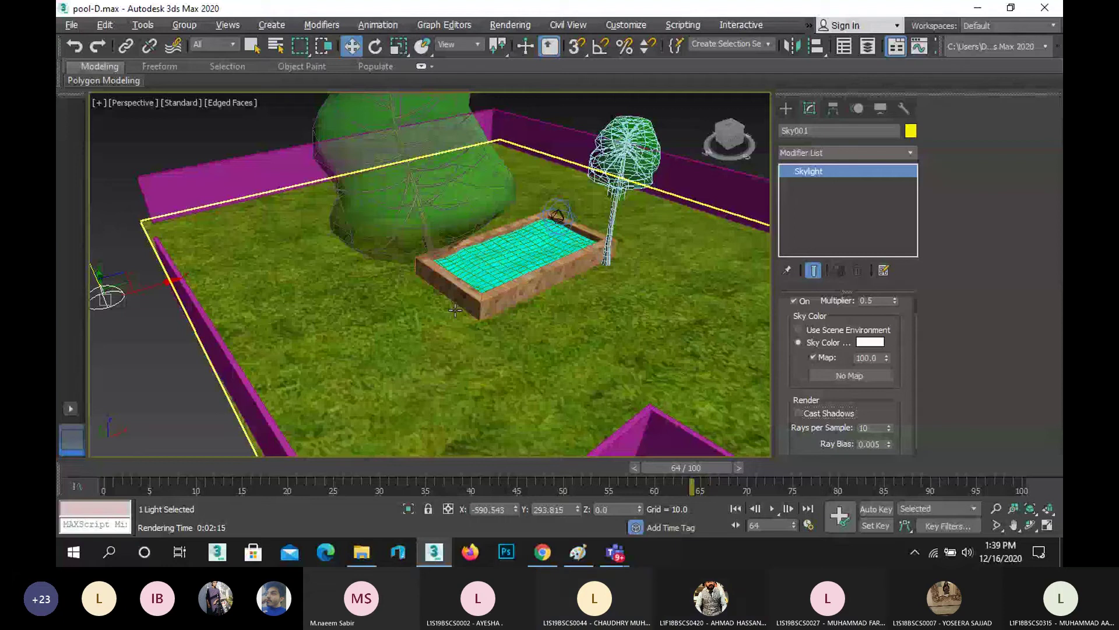
{"action": "scroll", "coordinate": [454, 310], "scroll_direction": "down", "scroll_amount": 3}
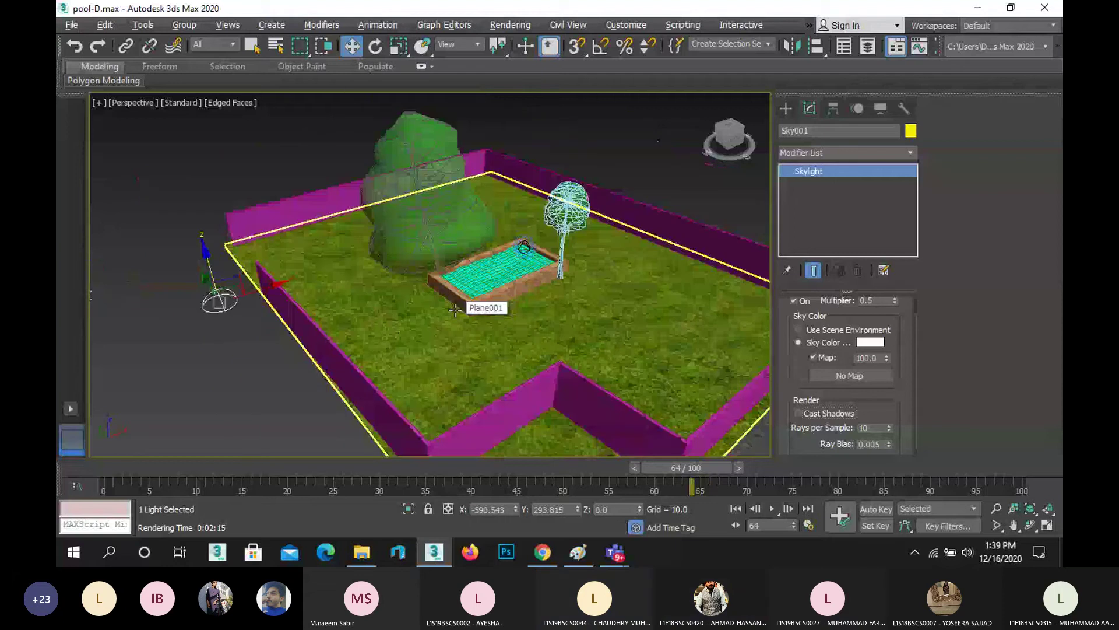
Step: In the Top view, draw a plane of about 1140 by 995 units covering the whole walled lawn
{"action": "left_click", "coordinate": [194, 364]}
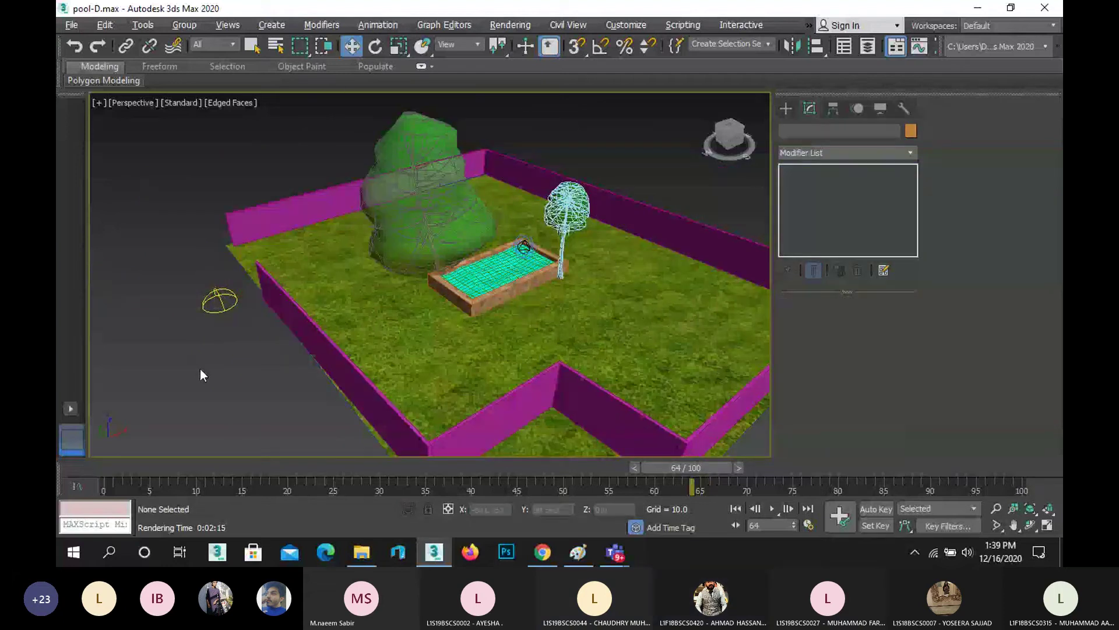
{"action": "left_click", "coordinate": [220, 296]}
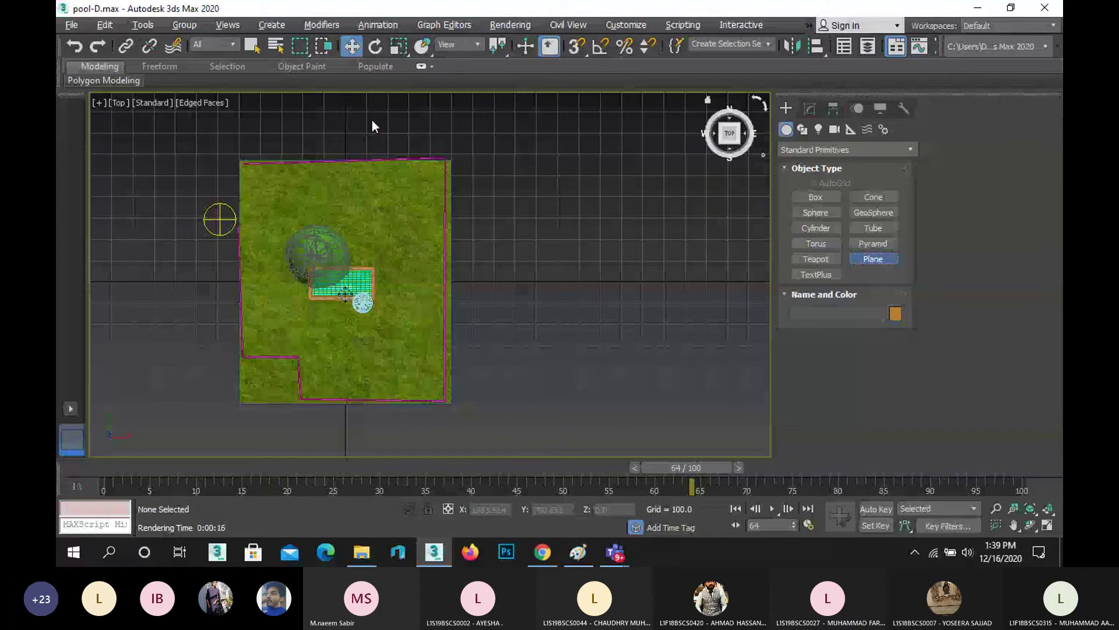
{"action": "left_click_drag", "start_coordinate": [238, 160], "coordinate": [450, 402]}
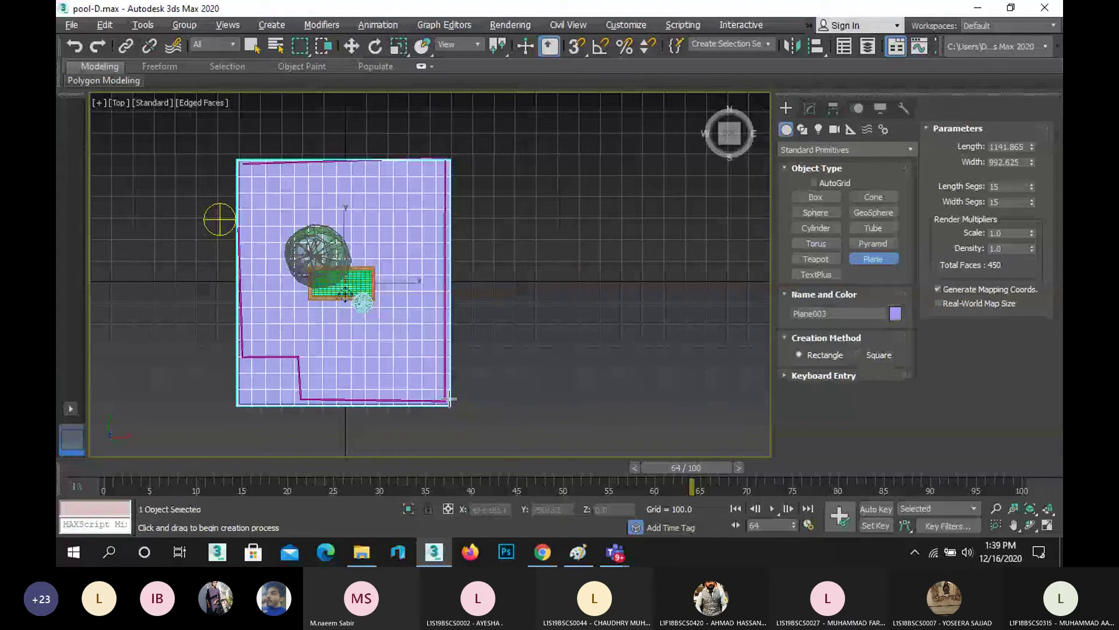
Step: In the Front view, raise the new plane straight up to a height of about 297 units to form a roof
{"action": "key", "text": "w"}
{"action": "key", "text": "f"}
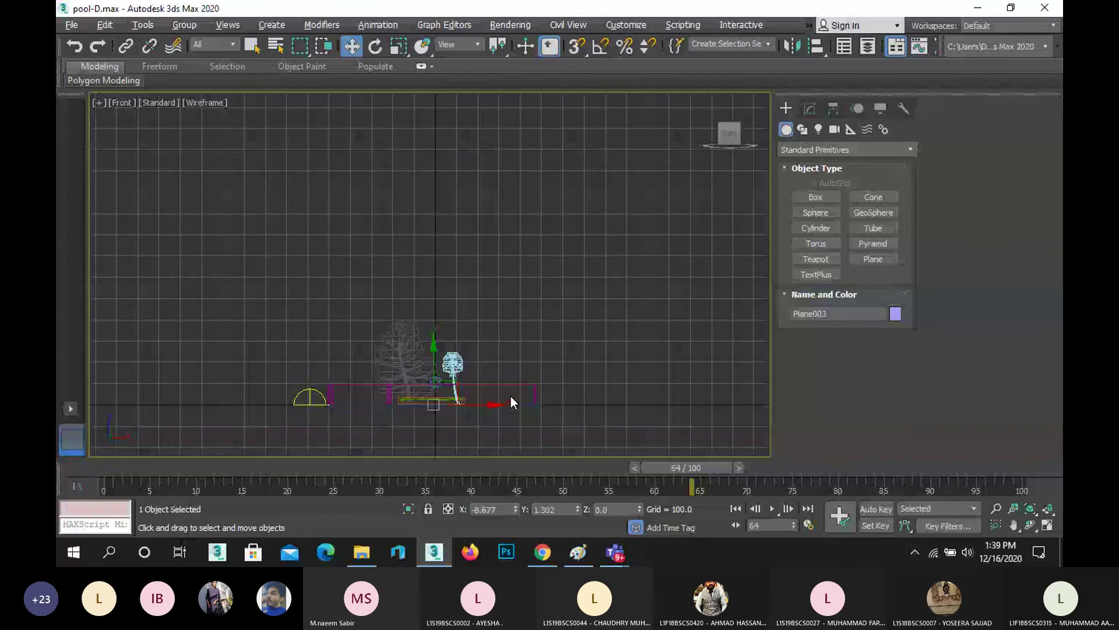
{"action": "scroll", "coordinate": [434, 402], "scroll_direction": "up", "scroll_amount": 3}
{"action": "left_click_drag", "start_coordinate": [444, 346], "coordinate": [443, 220]}
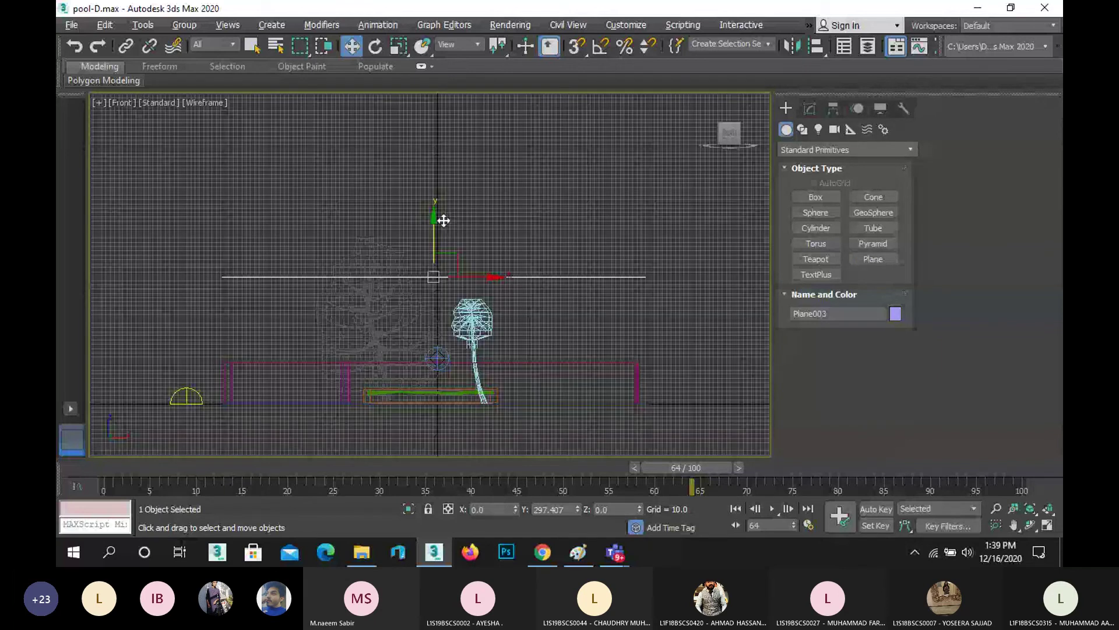
Step: Scale the large foliage tree down uniformly to about 68 percent so it fits beneath the roof plane
{"action": "left_click", "coordinate": [379, 327]}
{"action": "key", "text": "r"}
{"action": "left_click_drag", "start_coordinate": [393, 402], "coordinate": [400, 420]}
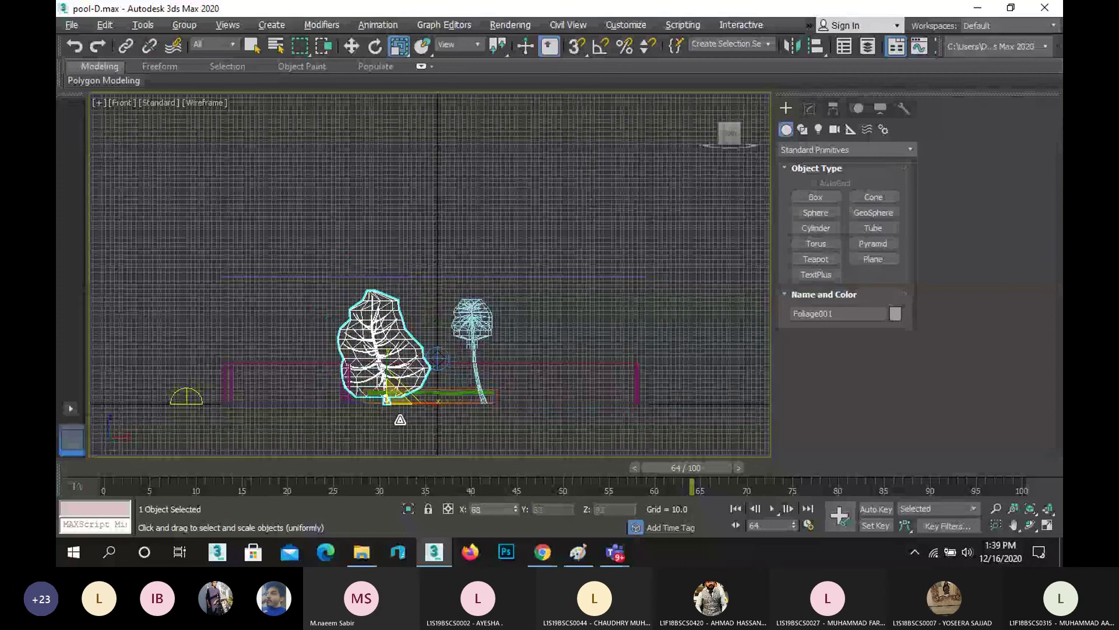
Step: Scale the boundary wall vertically to about 320 percent so it reaches the roof plane
{"action": "left_click", "coordinate": [287, 362]}
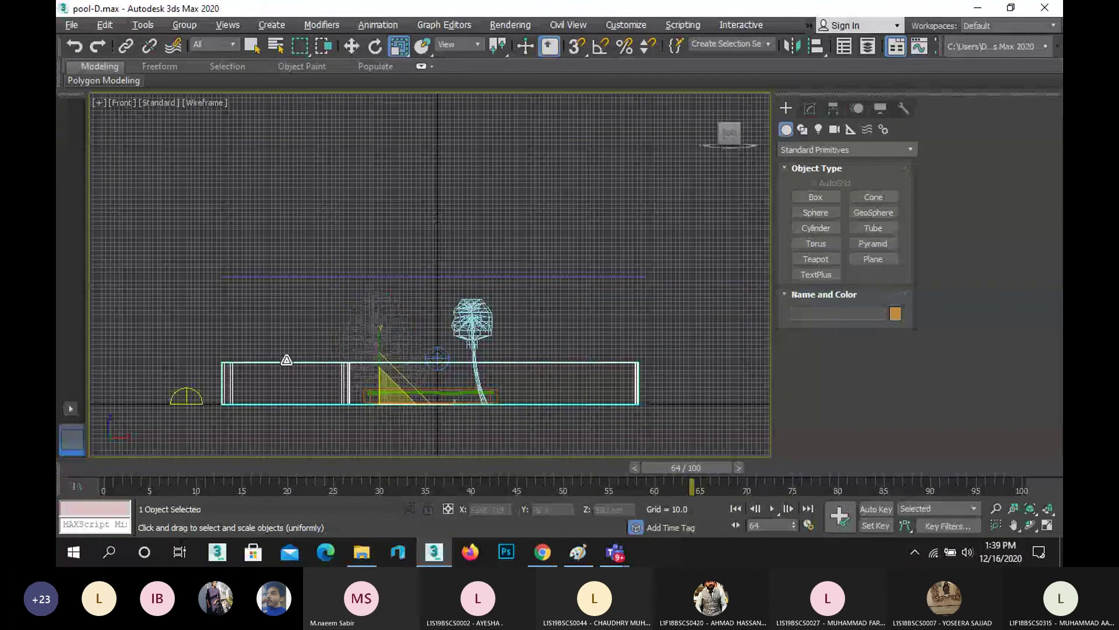
{"action": "key", "text": "alt+w"}
{"action": "left_click", "coordinate": [1031, 525]}
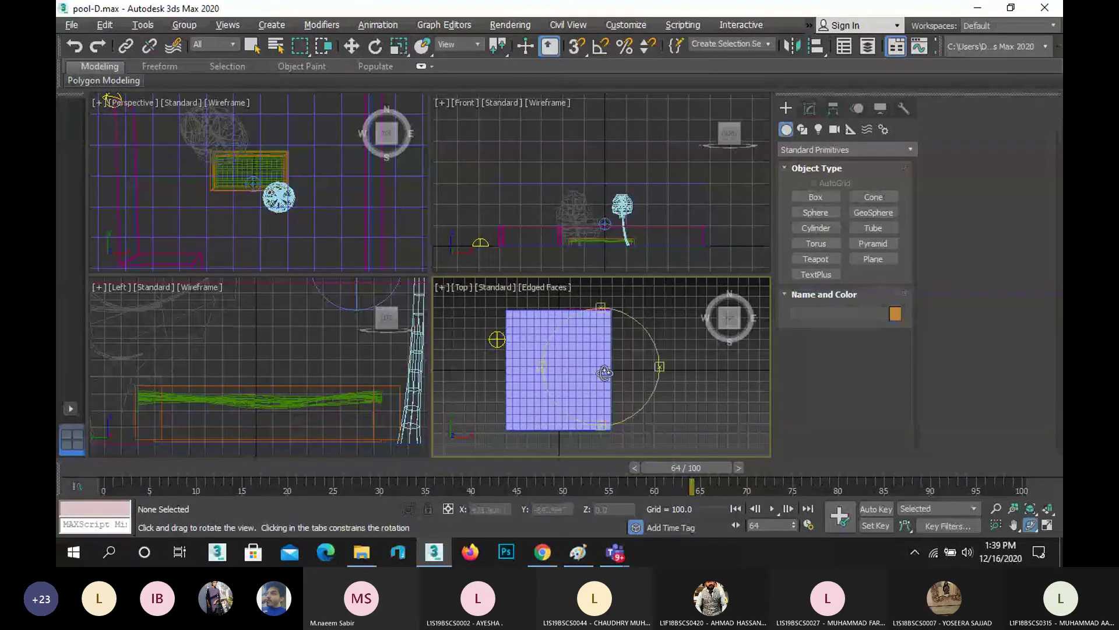
{"action": "mouse_move", "coordinate": [605, 373]}
{"action": "left_mouse_down"}
{"action": "mouse_move", "coordinate": [564, 306]}
{"action": "mouse_move", "coordinate": [557, 345]}
{"action": "mouse_move", "coordinate": [612, 370]}
{"action": "left_mouse_up"}
{"action": "key", "text": "p"}
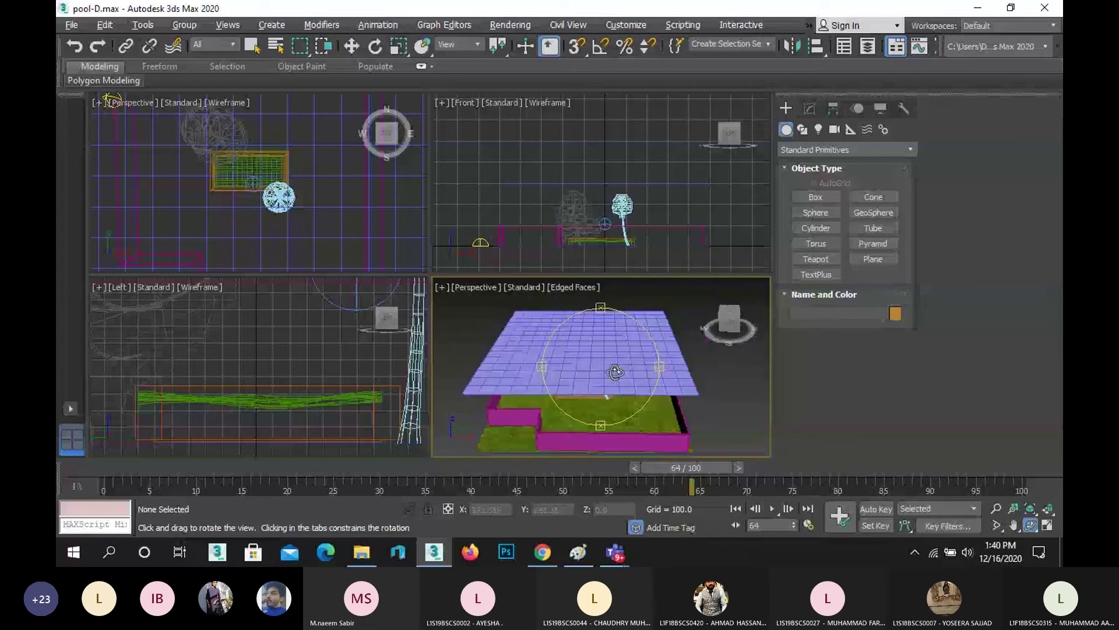
{"action": "key", "text": "XF86MonBrightnessDown"}
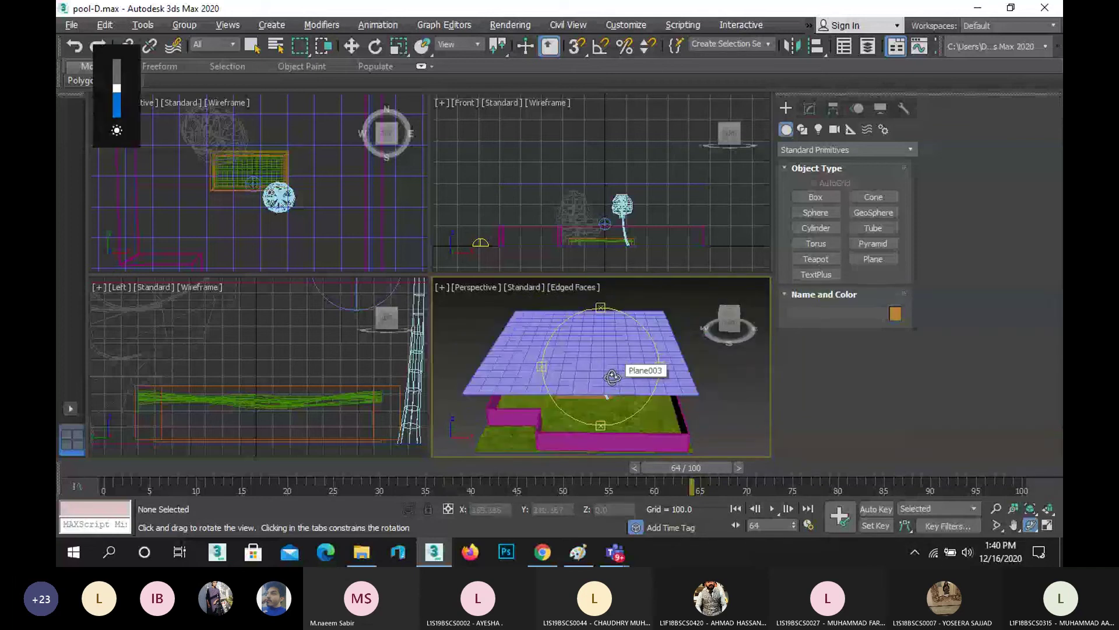
{"action": "left_click_drag", "start_coordinate": [612, 377], "coordinate": [513, 347]}
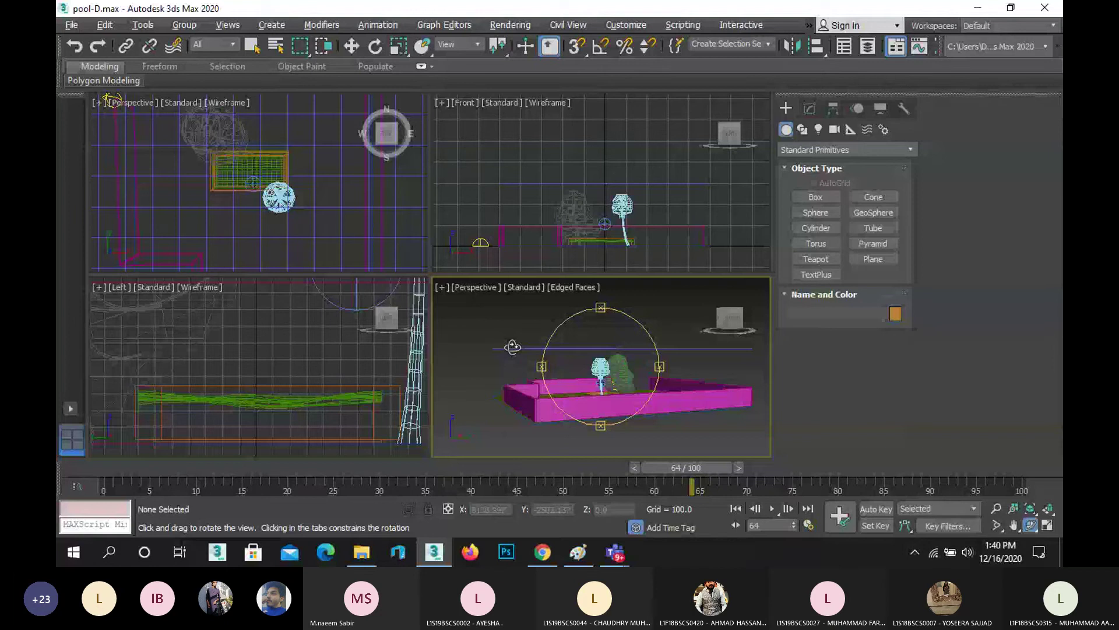
{"action": "left_click_drag", "start_coordinate": [513, 347], "coordinate": [520, 370]}
{"action": "right_click", "coordinate": [520, 369]}
{"action": "left_click", "coordinate": [574, 415]}
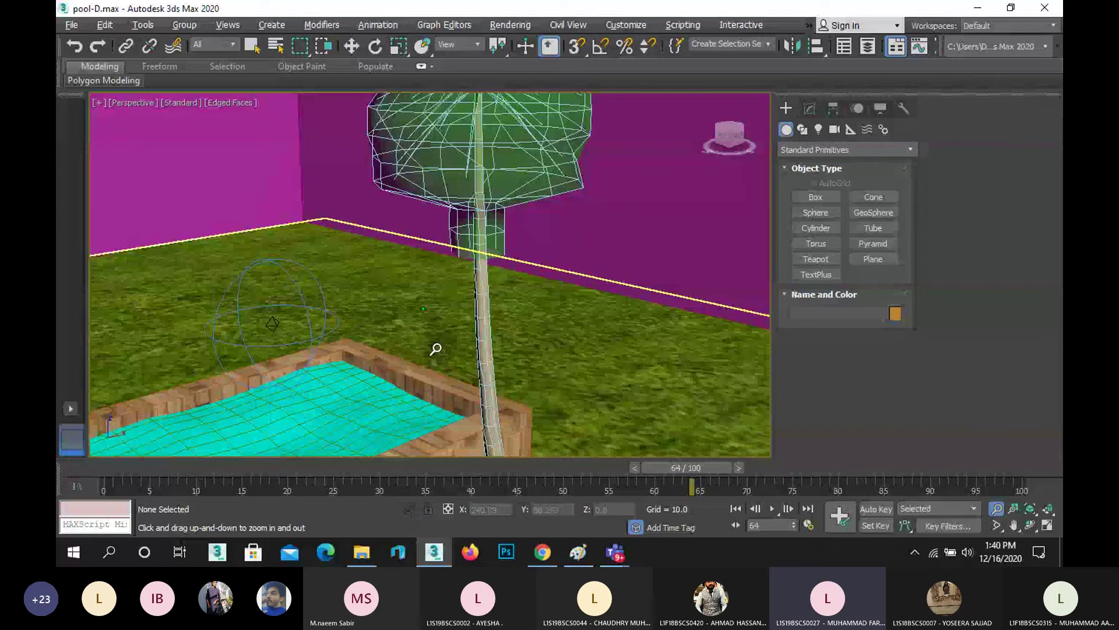
Step: Frame the pool and both trees from inside the enclosure, render that perspective view and close the render
{"action": "left_click_drag", "start_coordinate": [435, 349], "coordinate": [462, 129]}
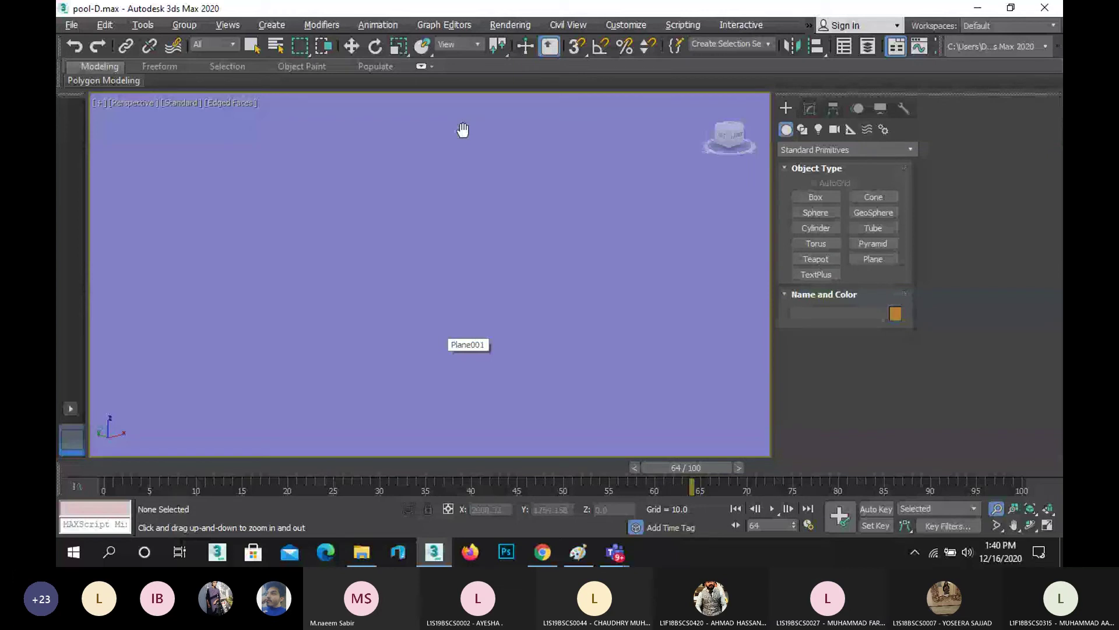
{"action": "left_click_drag", "start_coordinate": [462, 130], "coordinate": [650, 305]}
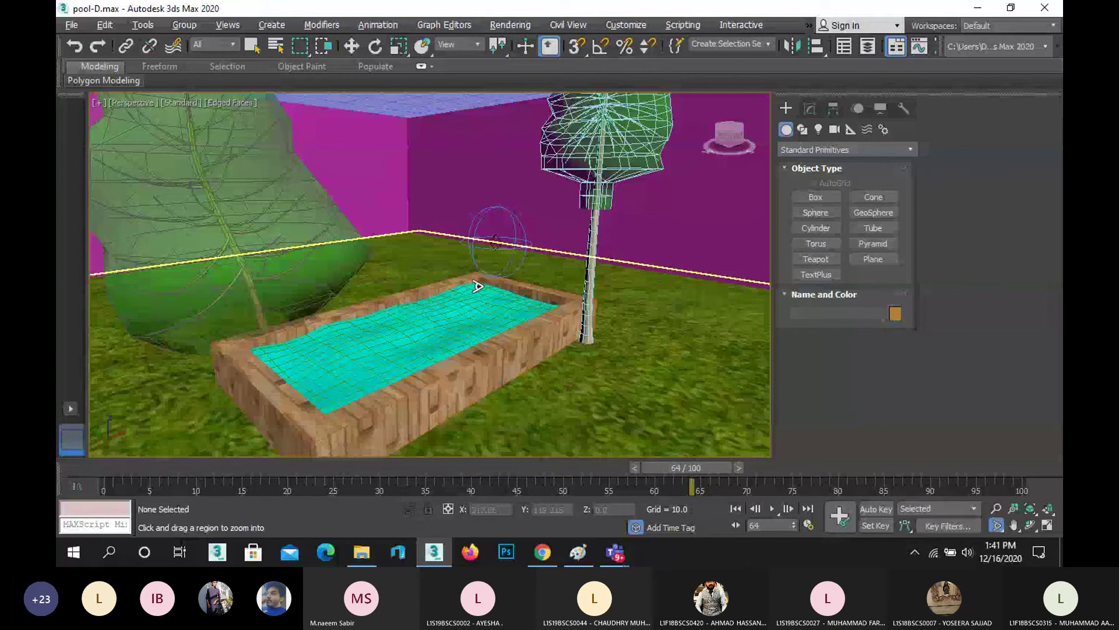
{"action": "right_click", "coordinate": [598, 336]}
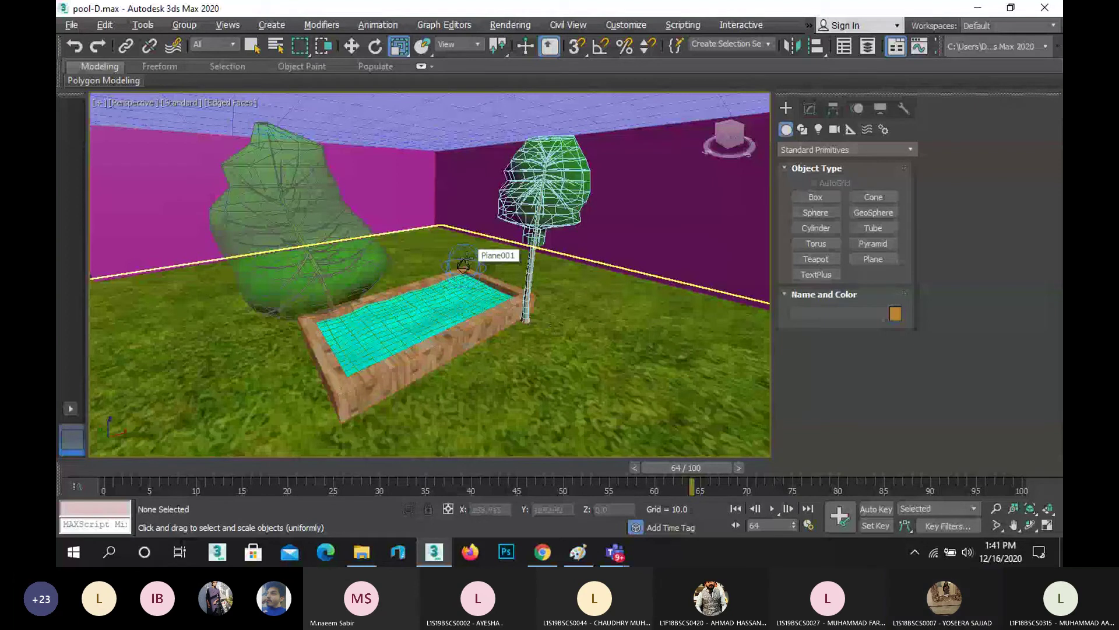
{"action": "key", "text": "shift+q"}
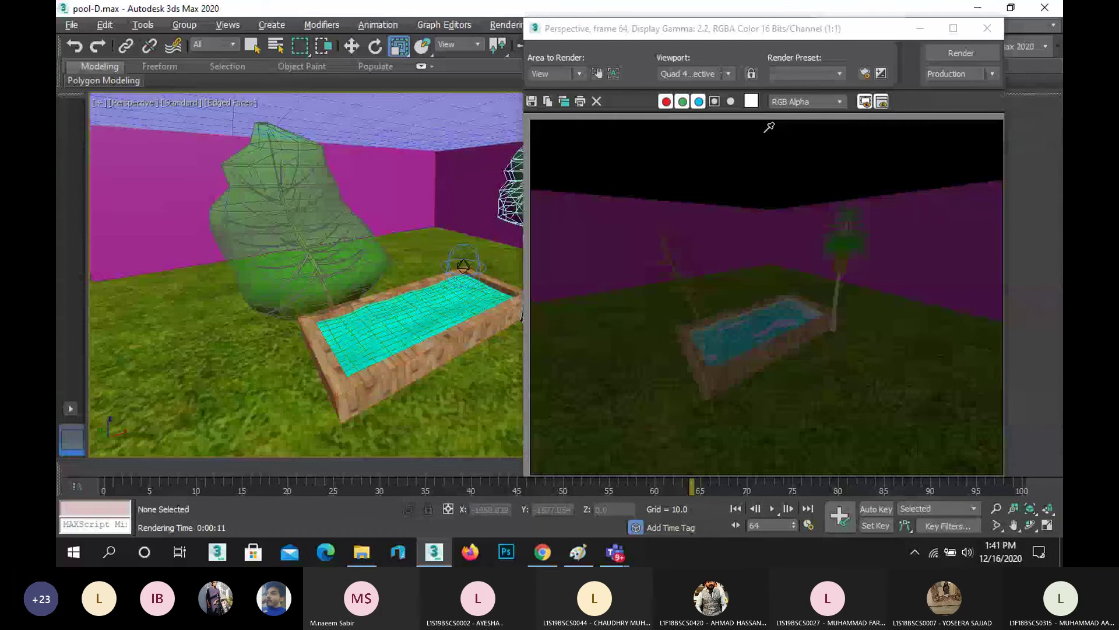
{"action": "left_click", "coordinate": [987, 28]}
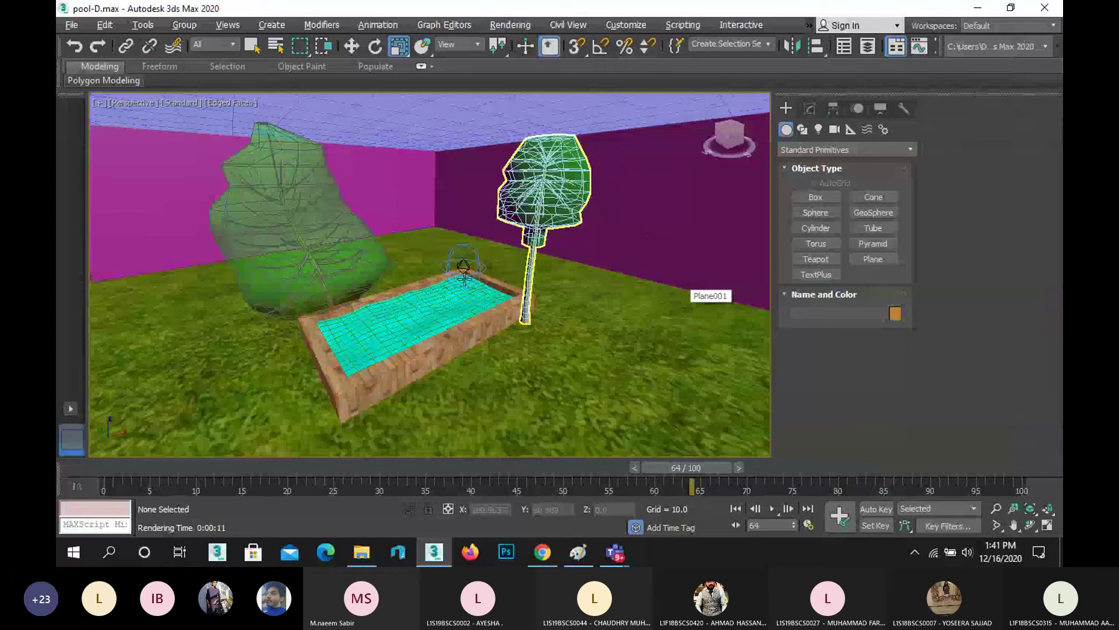
Step: Create a physical camera from the current perspective view of the pool, then deselect it
{"action": "left_click", "coordinate": [464, 274]}
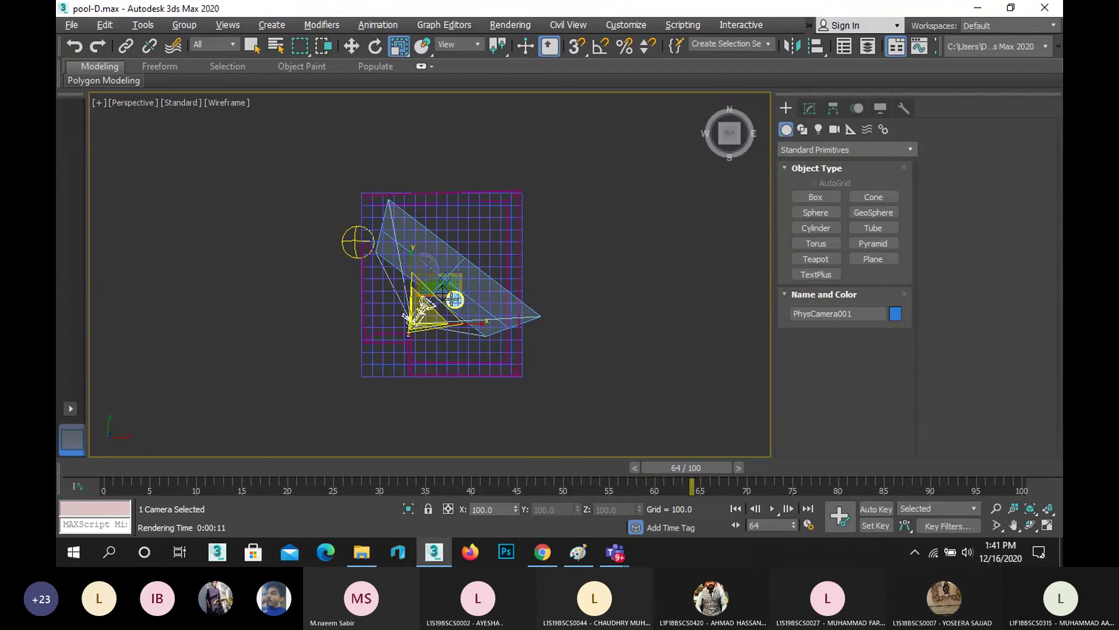
{"action": "key", "text": "f"}
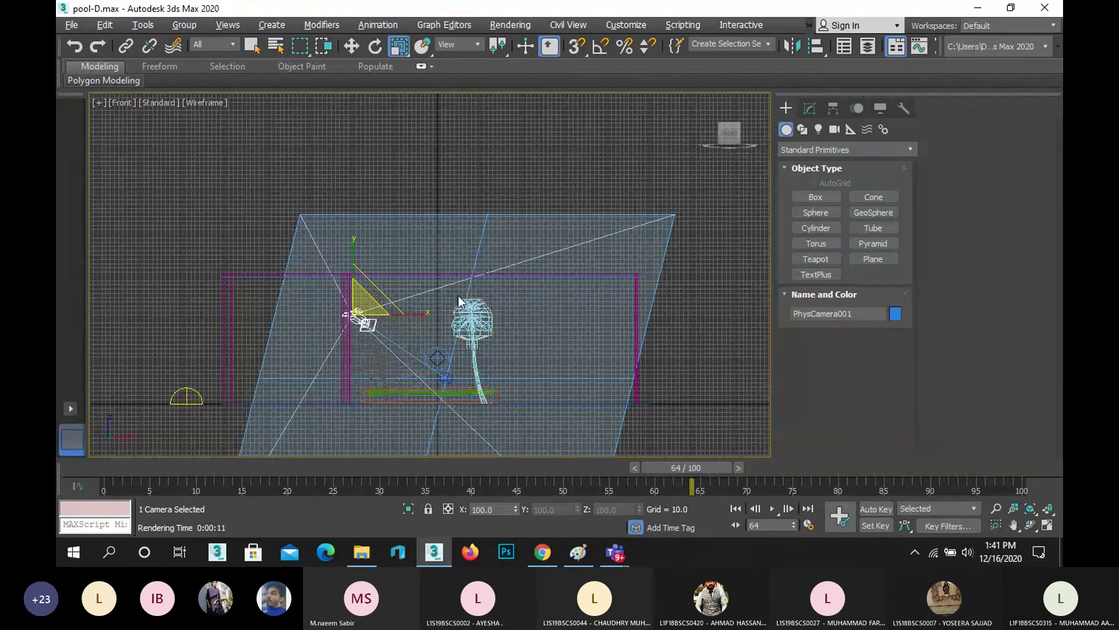
{"action": "left_click", "coordinate": [530, 155]}
Step: In the Left view, place a Target Spot light high above the roof, aimed about 1260 units straight down at the pool area
{"action": "scroll", "coordinate": [531, 178], "scroll_direction": "down", "scroll_amount": 5}
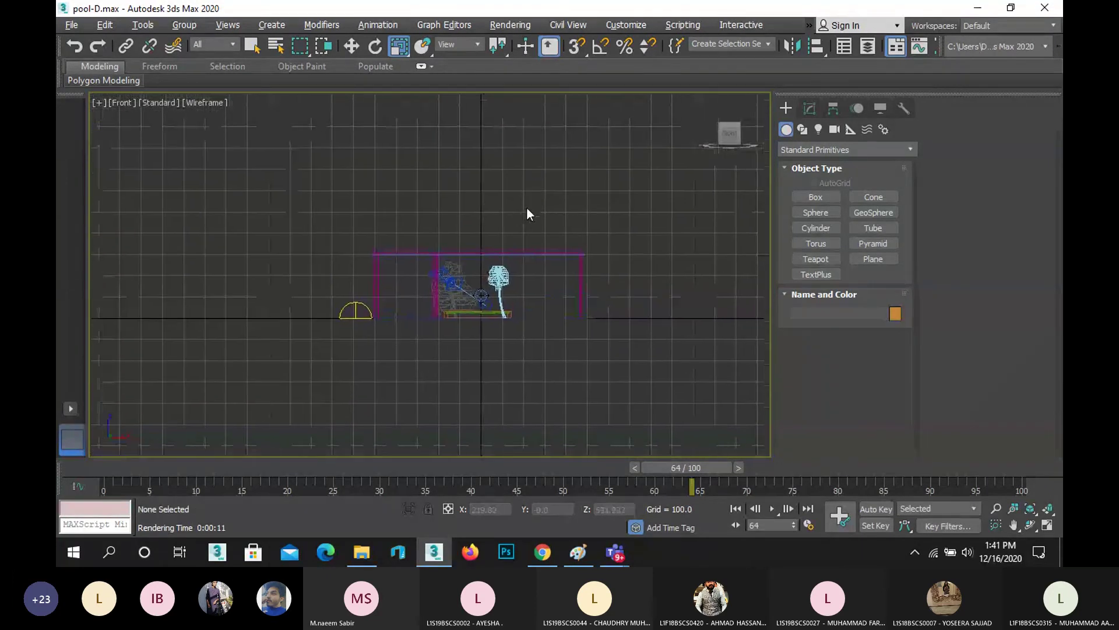
{"action": "key", "text": "l"}
{"action": "scroll", "coordinate": [515, 235], "scroll_direction": "down", "scroll_amount": 5}
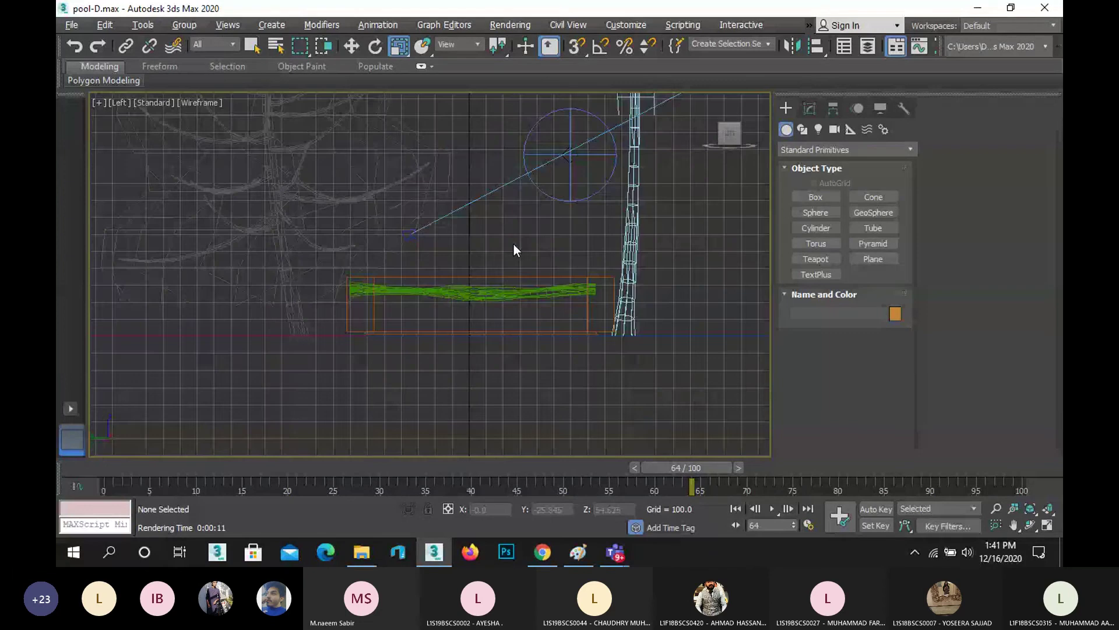
{"action": "middle_click_drag", "start_coordinate": [513, 243], "coordinate": [509, 367]}
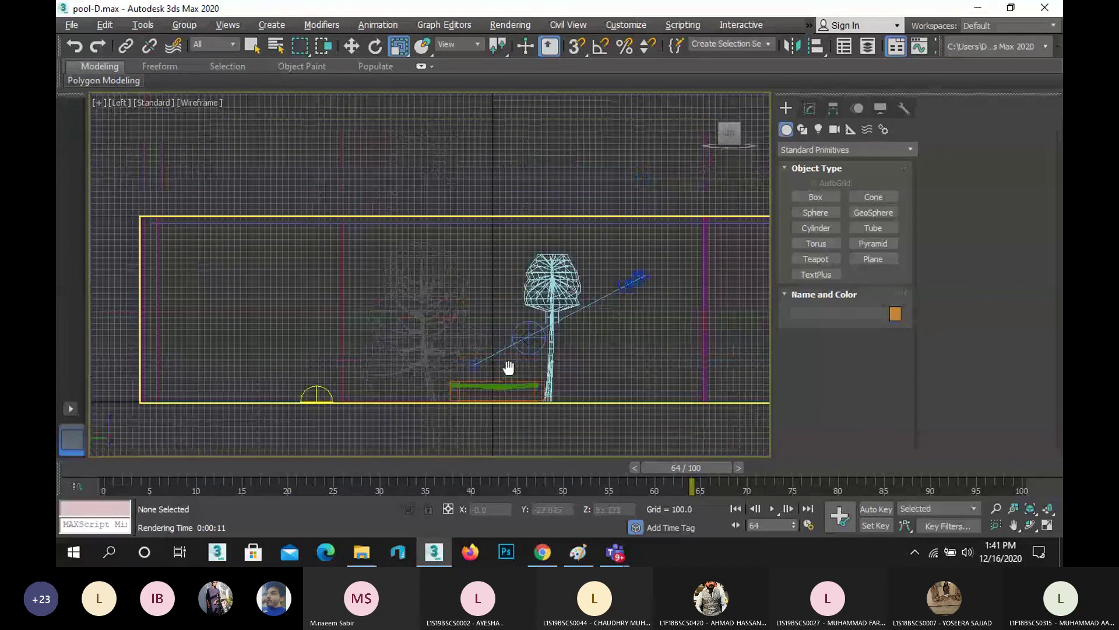
{"action": "scroll", "coordinate": [508, 368], "scroll_direction": "down", "scroll_amount": 4}
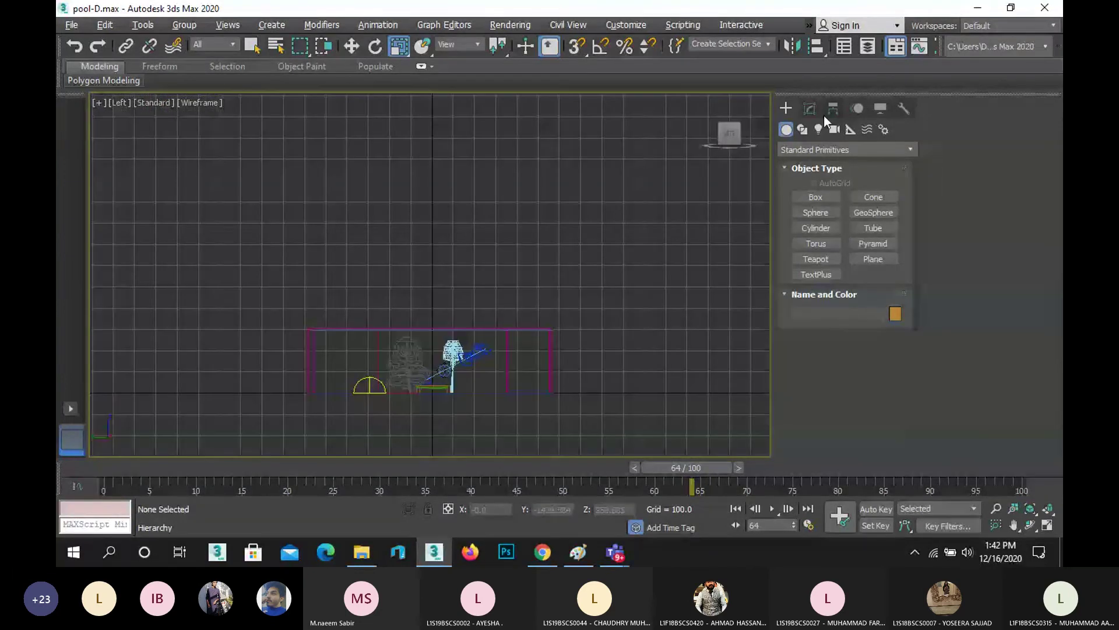
{"action": "left_click", "coordinate": [819, 129]}
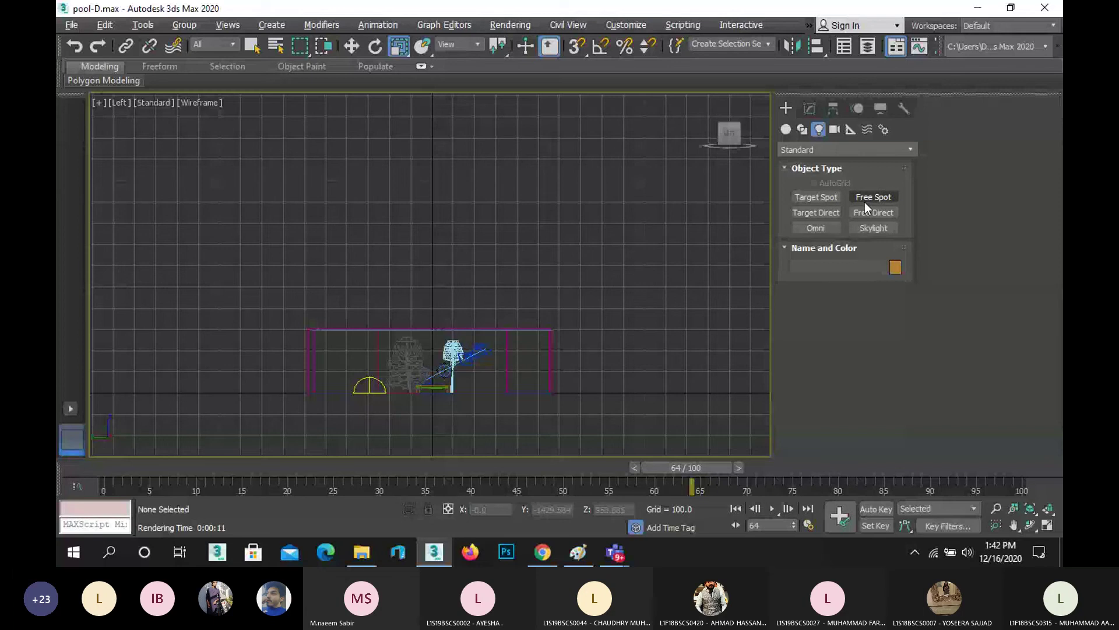
{"action": "left_click", "coordinate": [835, 198]}
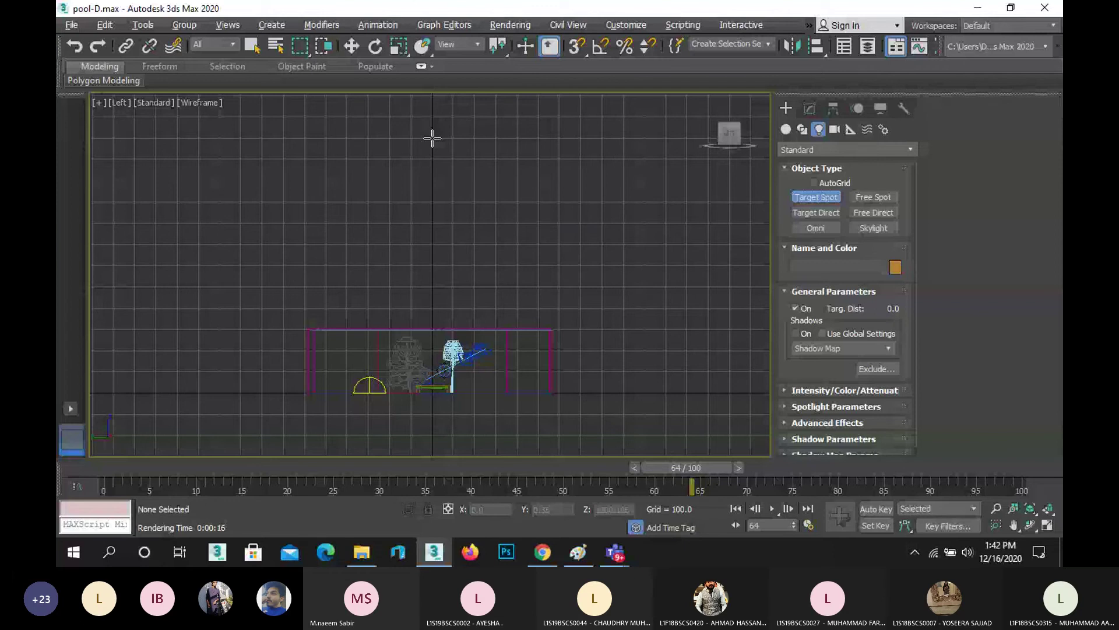
{"action": "left_click_drag", "start_coordinate": [432, 139], "coordinate": [433, 388]}
{"action": "right_click", "coordinate": [483, 412]}
Step: Render the spotlit pool scene through the physical camera and return to the four-viewport layout
{"action": "key", "text": "c"}
{"action": "key", "text": "shift+q"}
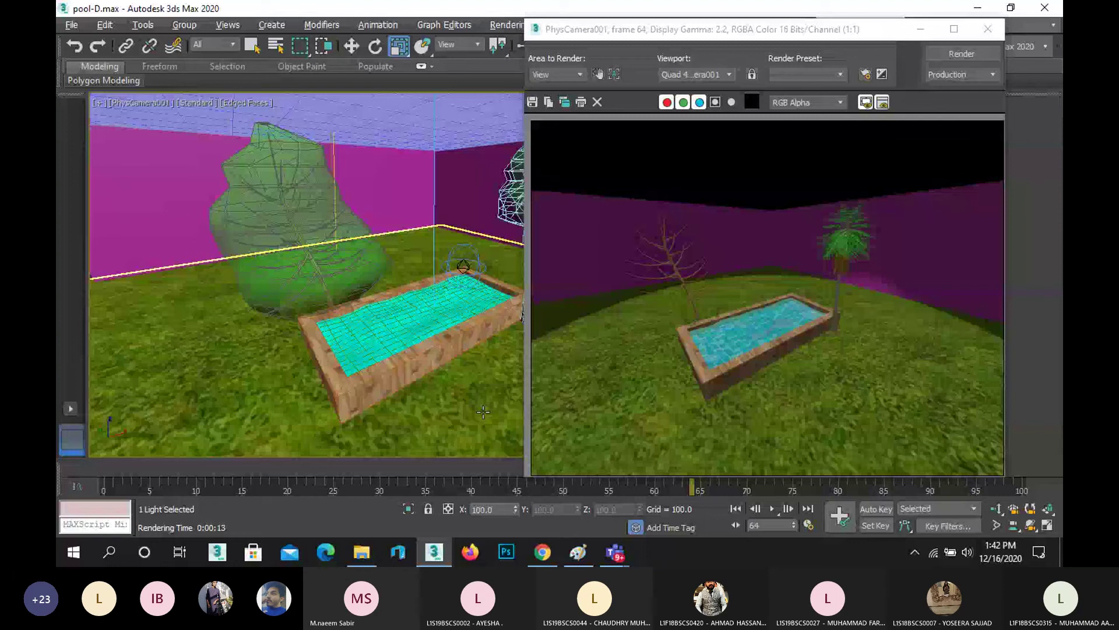
{"action": "left_click", "coordinate": [1047, 525]}
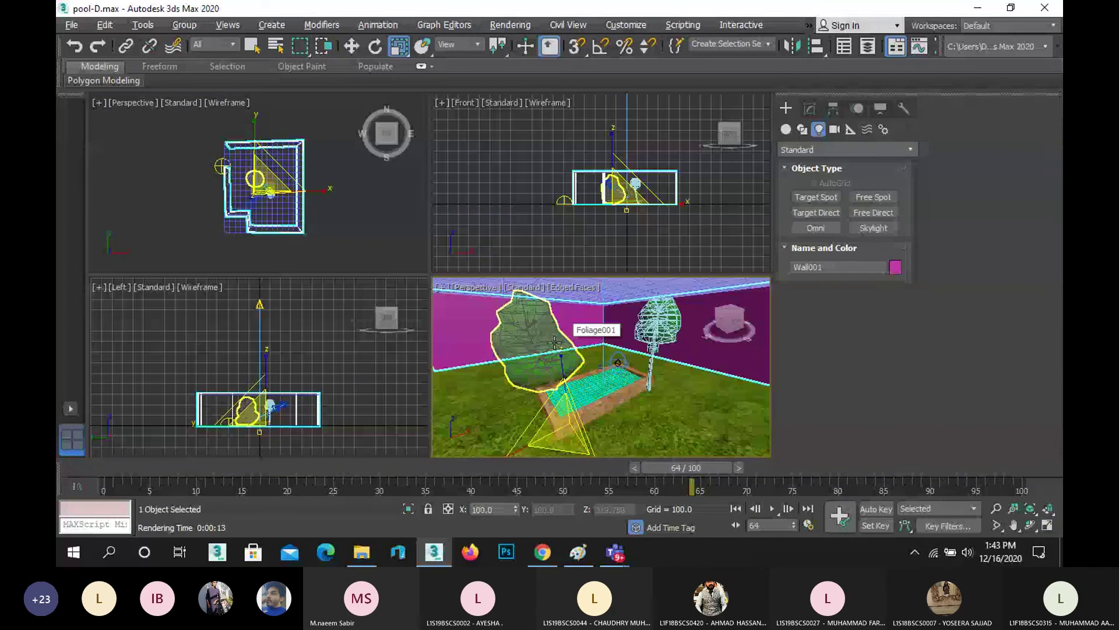
Step: Select the target spotlight above the roof, switch on its shadows and render the camera view again
{"action": "scroll", "coordinate": [555, 343], "scroll_direction": "down", "scroll_amount": 5}
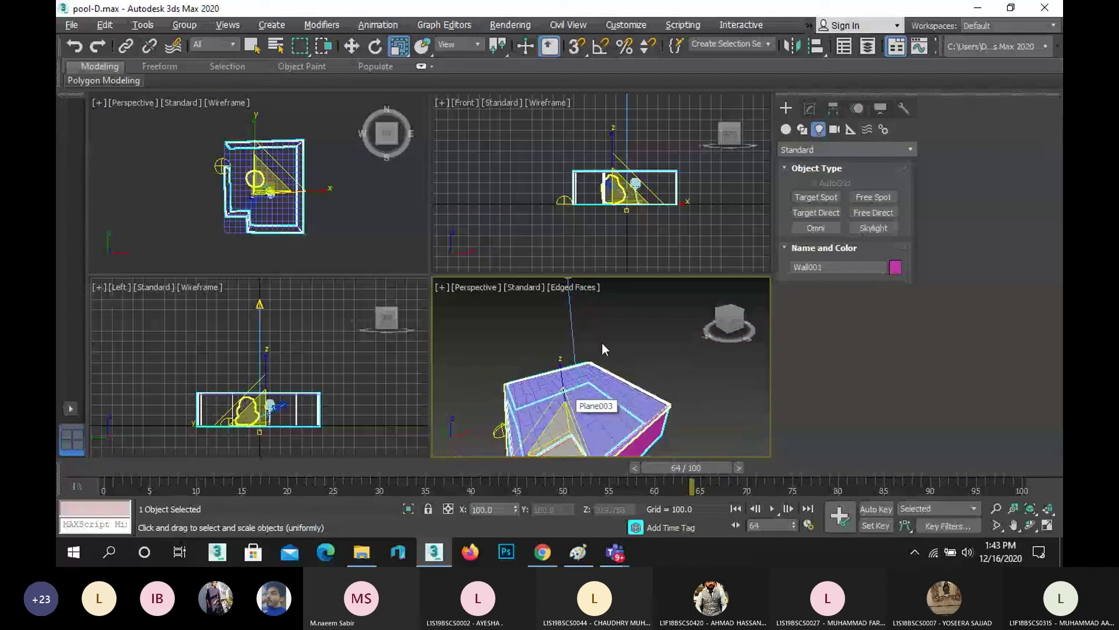
{"action": "key", "text": "w"}
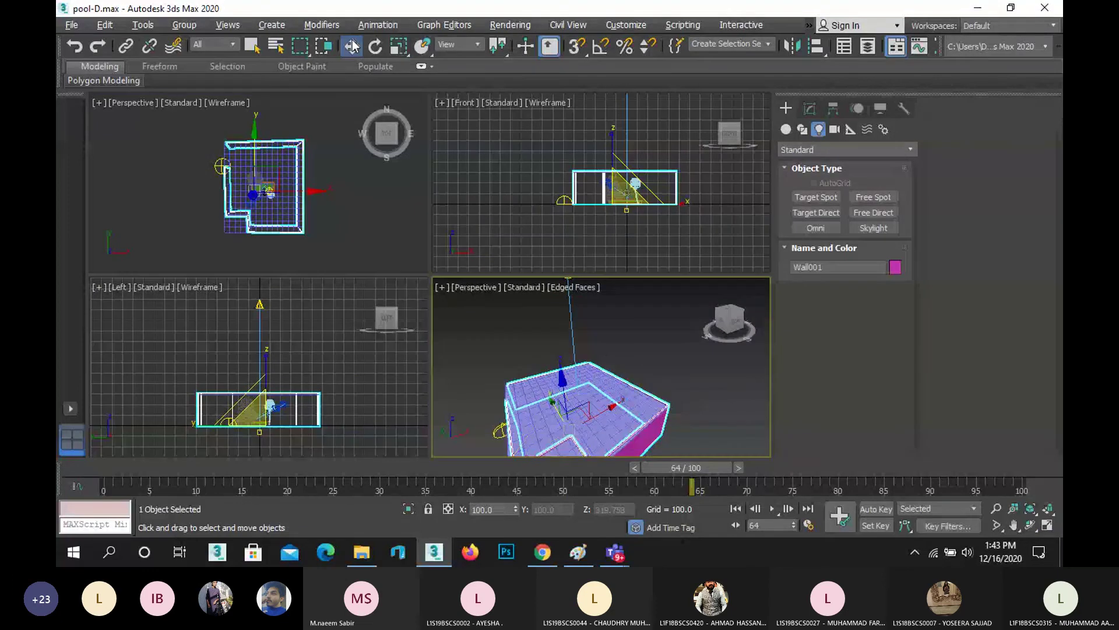
{"action": "right_click", "coordinate": [257, 308]}
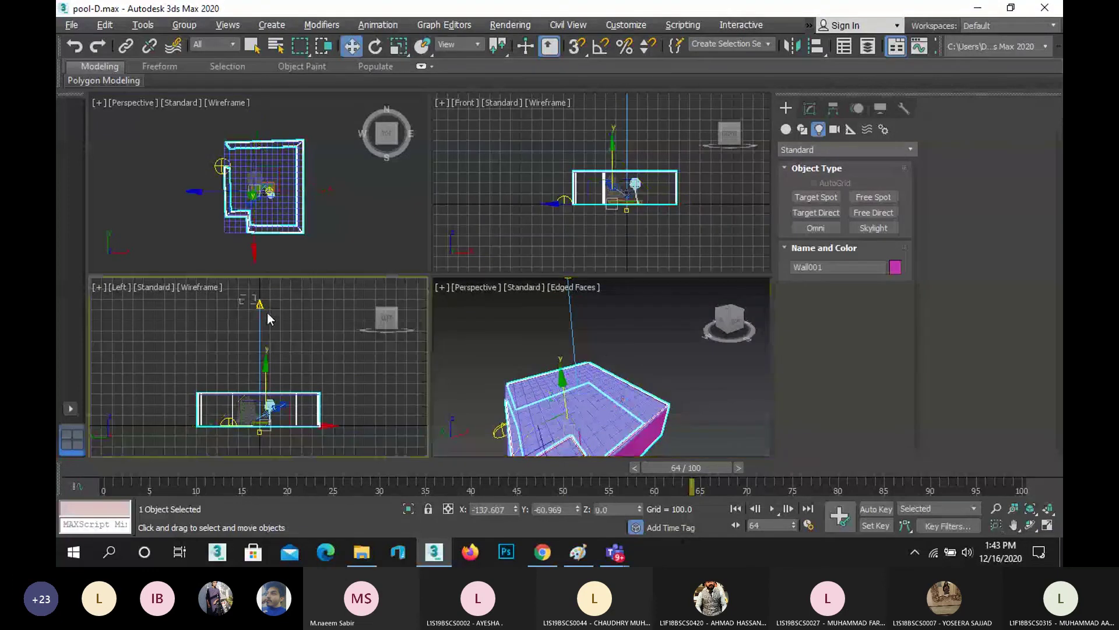
{"action": "left_click", "coordinate": [267, 312]}
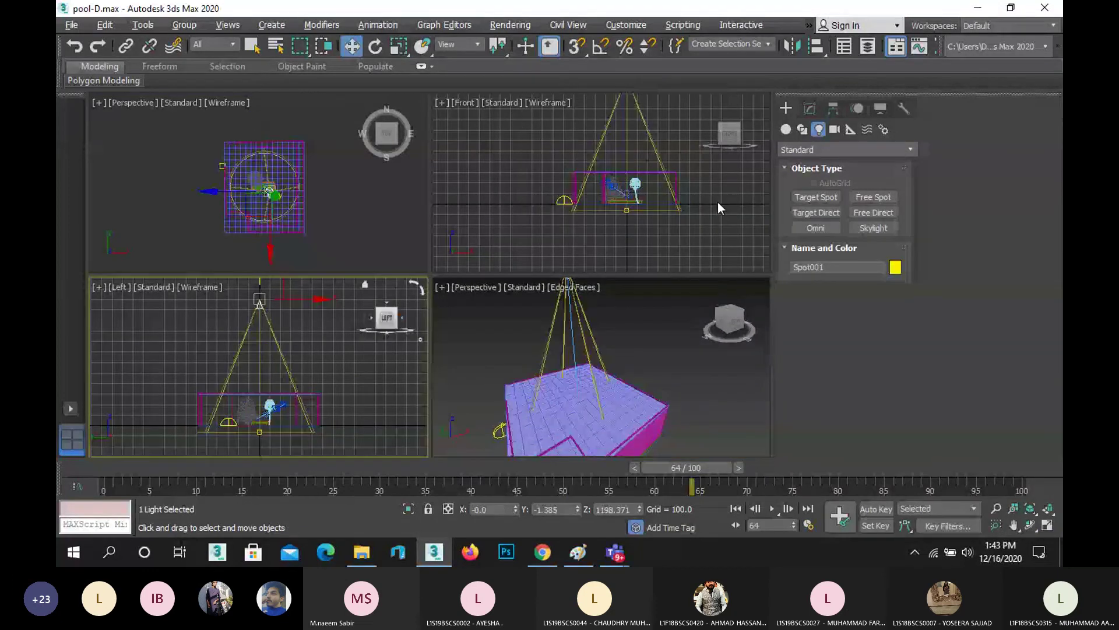
{"action": "left_click", "coordinate": [809, 108]}
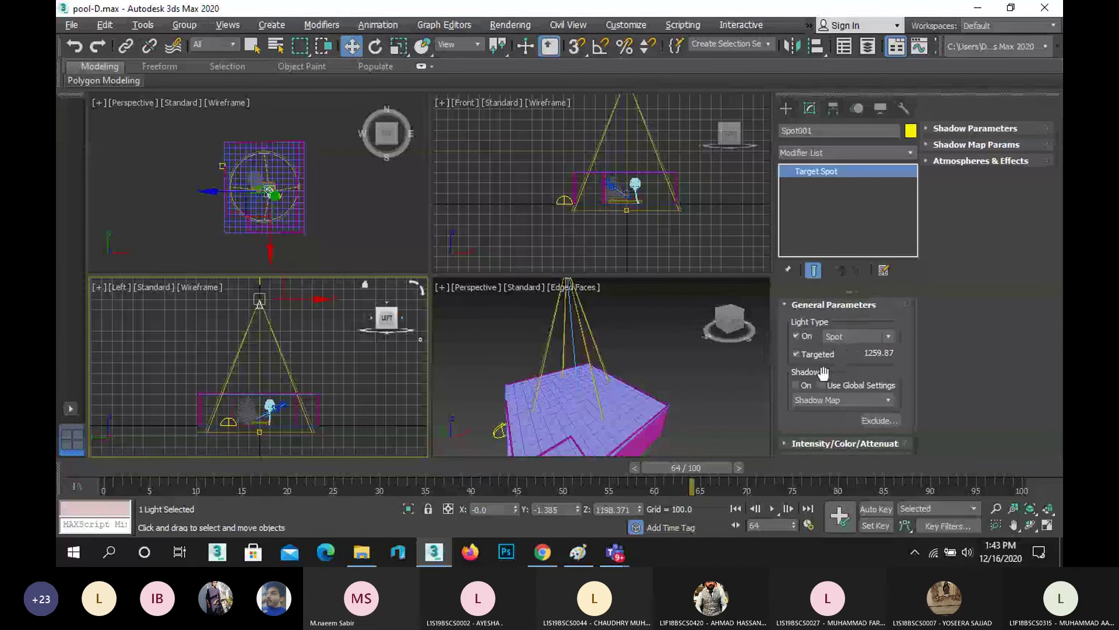
{"action": "left_click", "coordinate": [803, 387]}
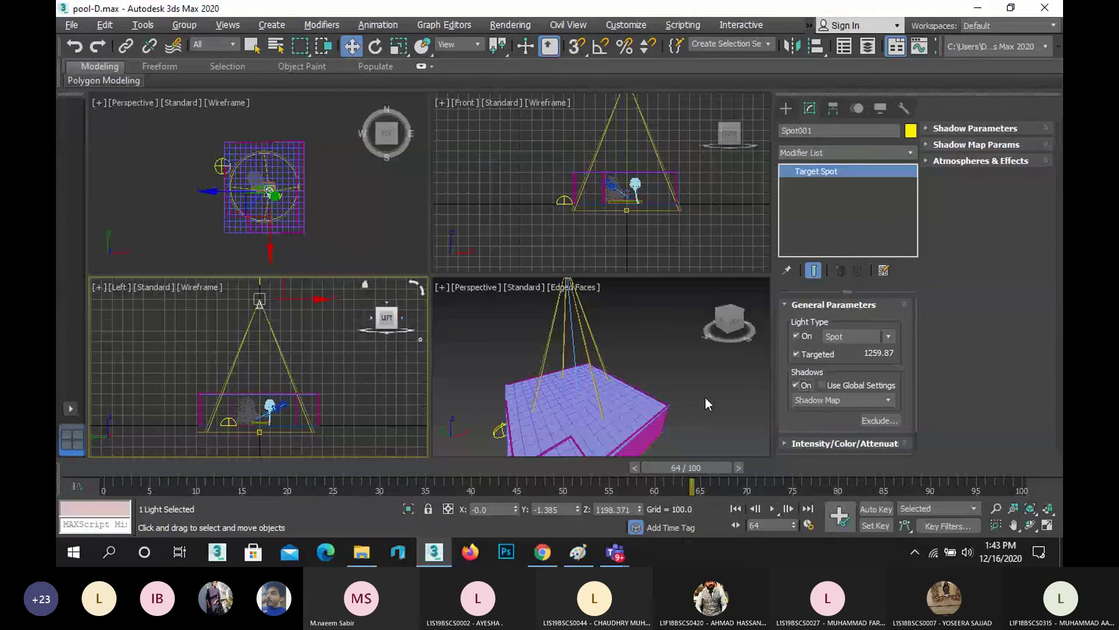
{"action": "key", "text": "c"}
{"action": "key", "text": "shift+q"}
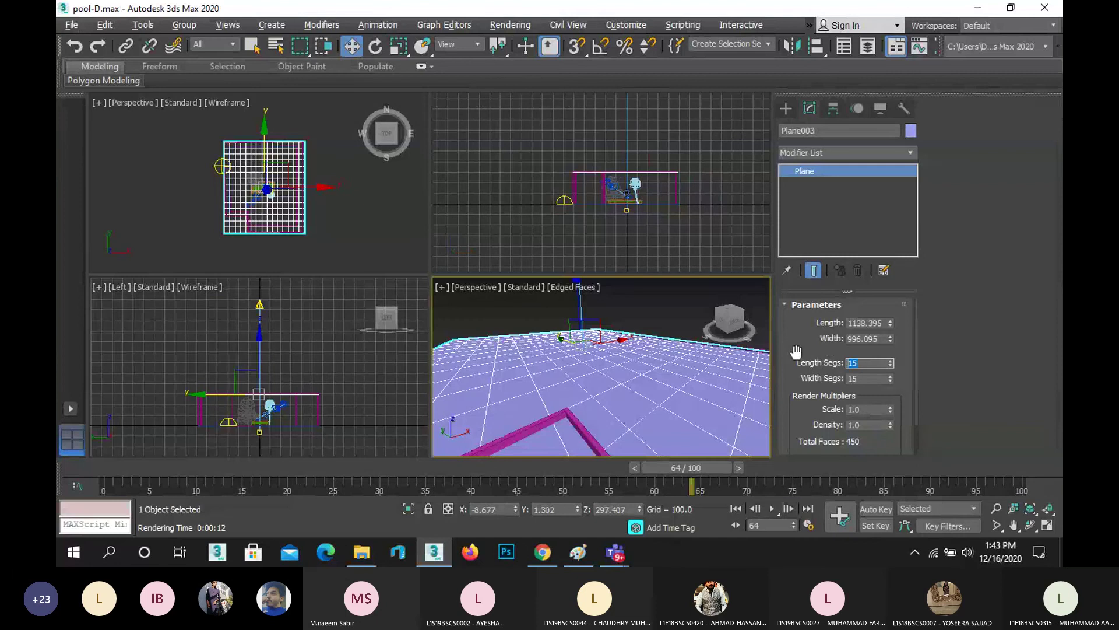
Step: Set the roof plane's length segments to 20
{"action": "type", "text": "20"}
{"action": "key", "text": "Return"}
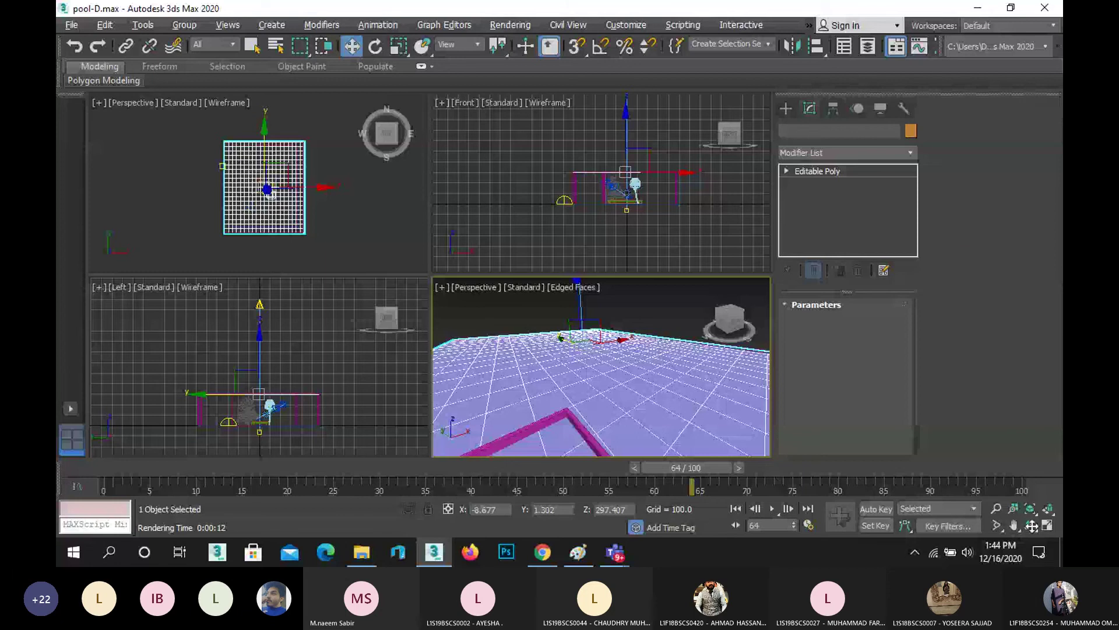
Step: Delete several scattered single polygons from the roof plane above the pool area, leaving square openings for the light
{"action": "key", "text": "alt+w"}
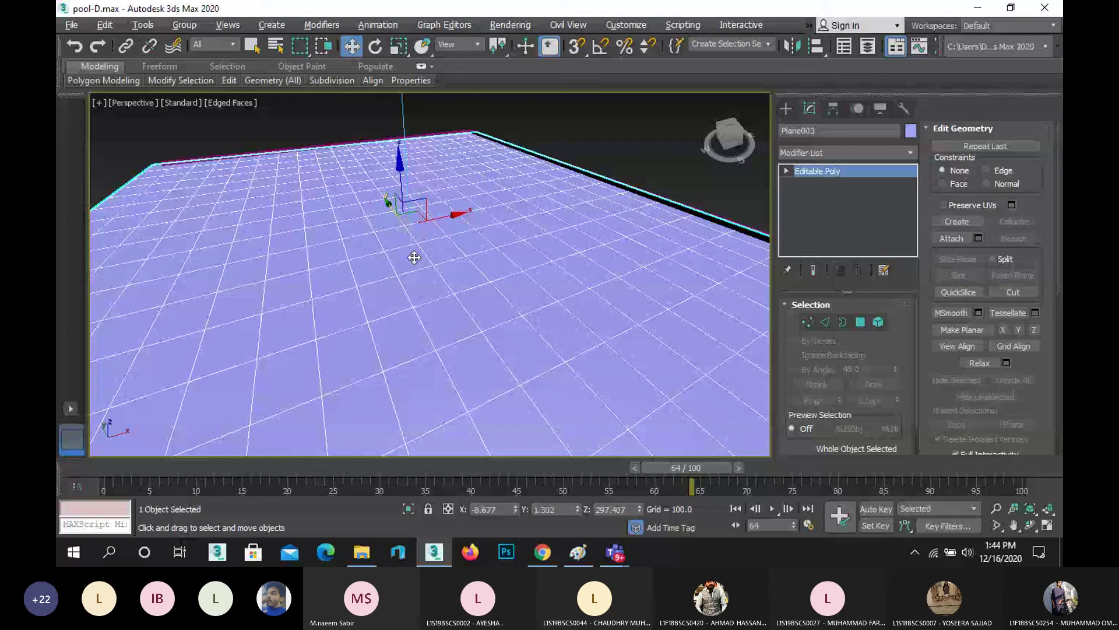
{"action": "key", "text": "4"}
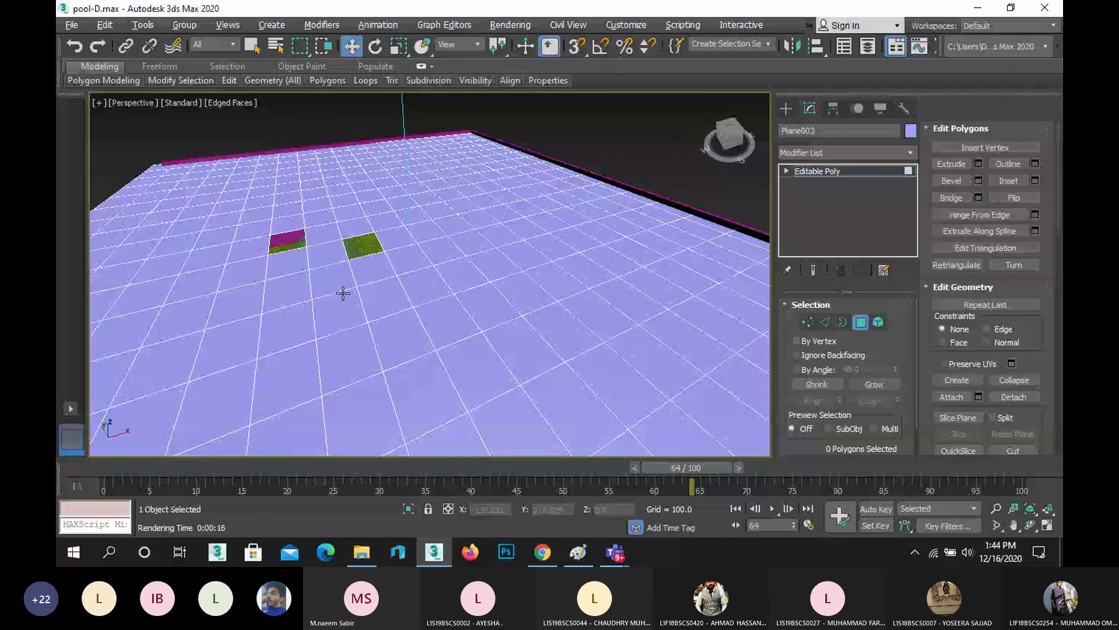
{"action": "left_click", "coordinate": [323, 232]}
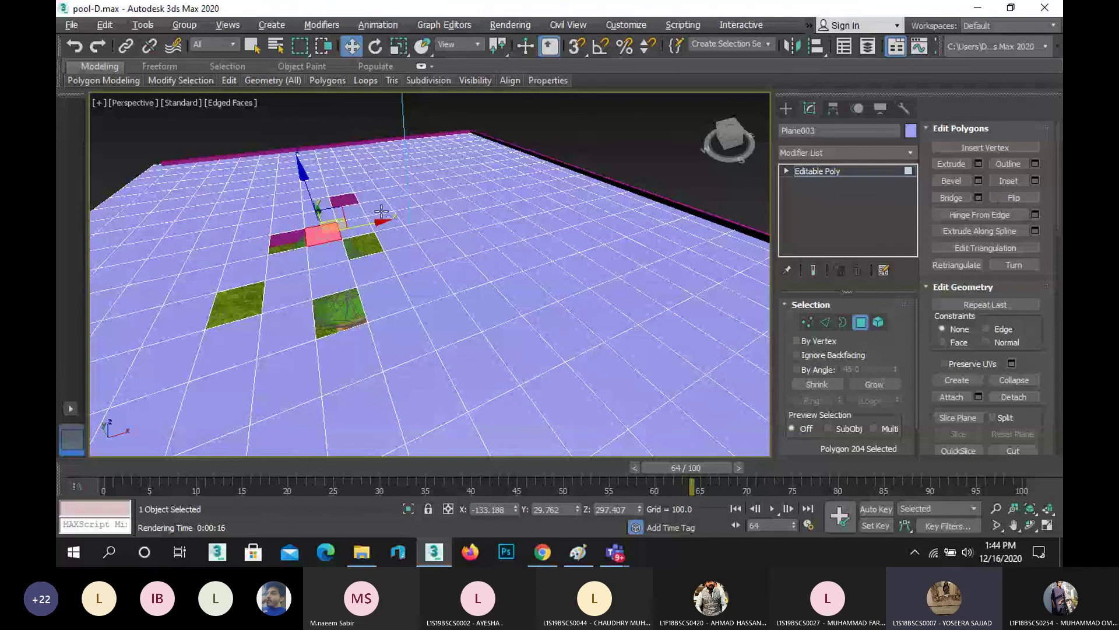
{"action": "key", "text": "ctrl+z"}
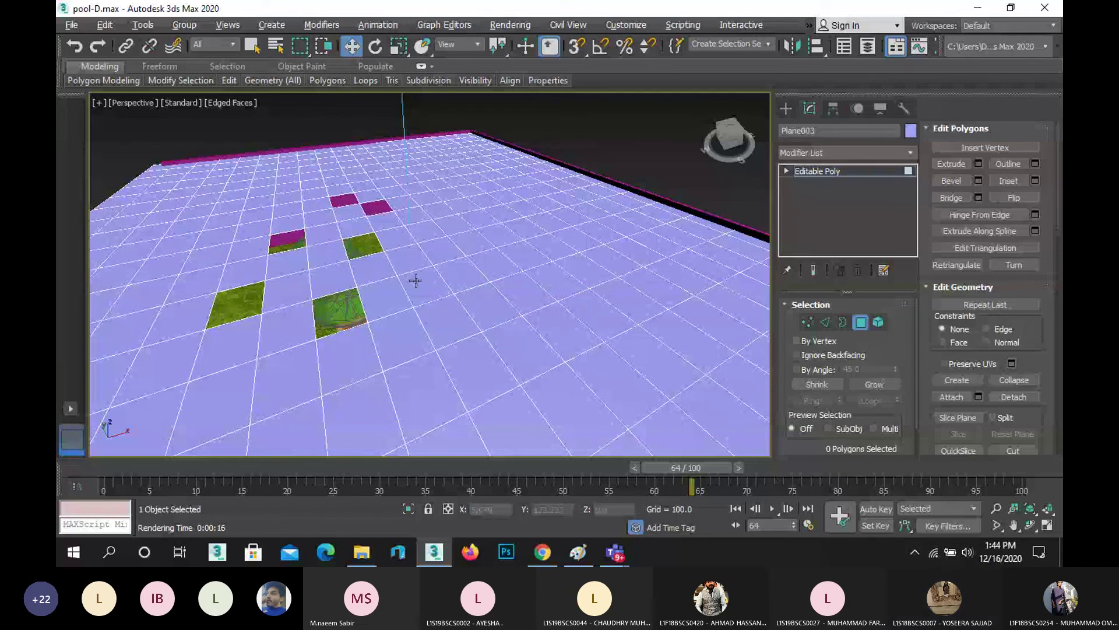
{"action": "key", "text": "ctrl+z"}
{"action": "key", "text": "ctrl+z"}
{"action": "key", "text": "ctrl+z"}
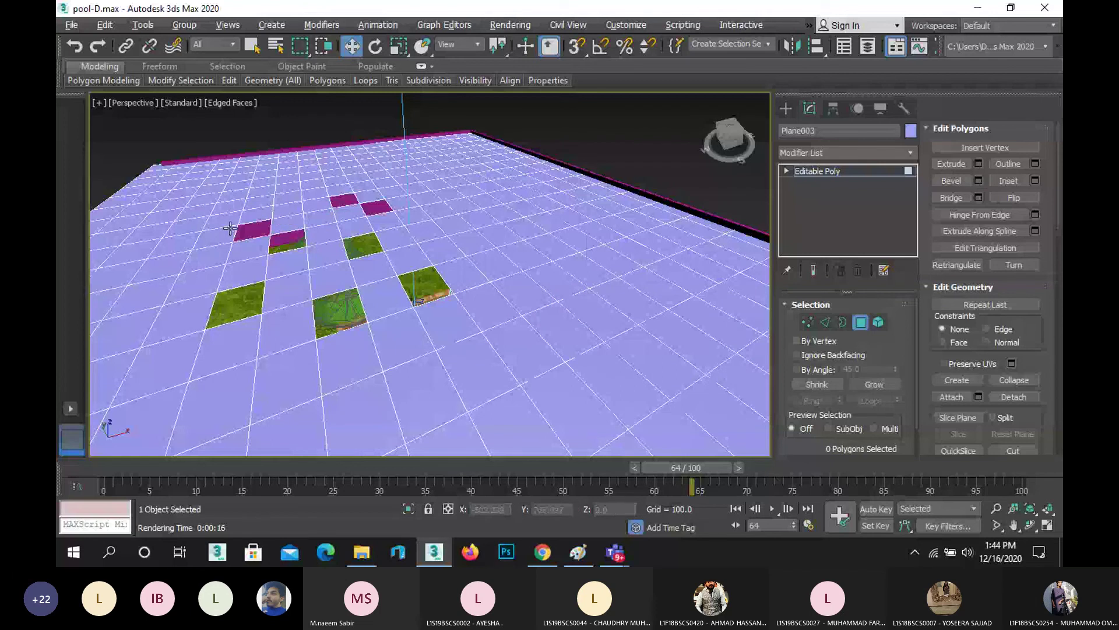
Step: Render the scene with the opened roof through the physical camera at frame 64
{"action": "key", "text": "c"}
{"action": "key", "text": "shift+q"}
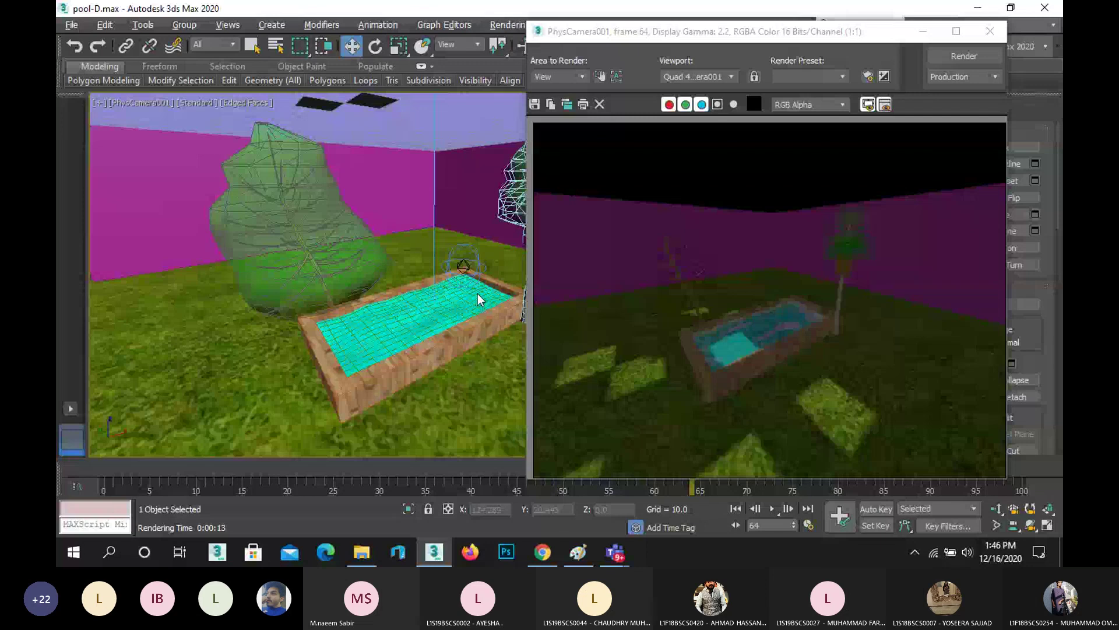
Step: Switch to the Microsoft Teams meeting window and request to stop the meeting recording
{"action": "mouse_move", "coordinate": [593, 453]}
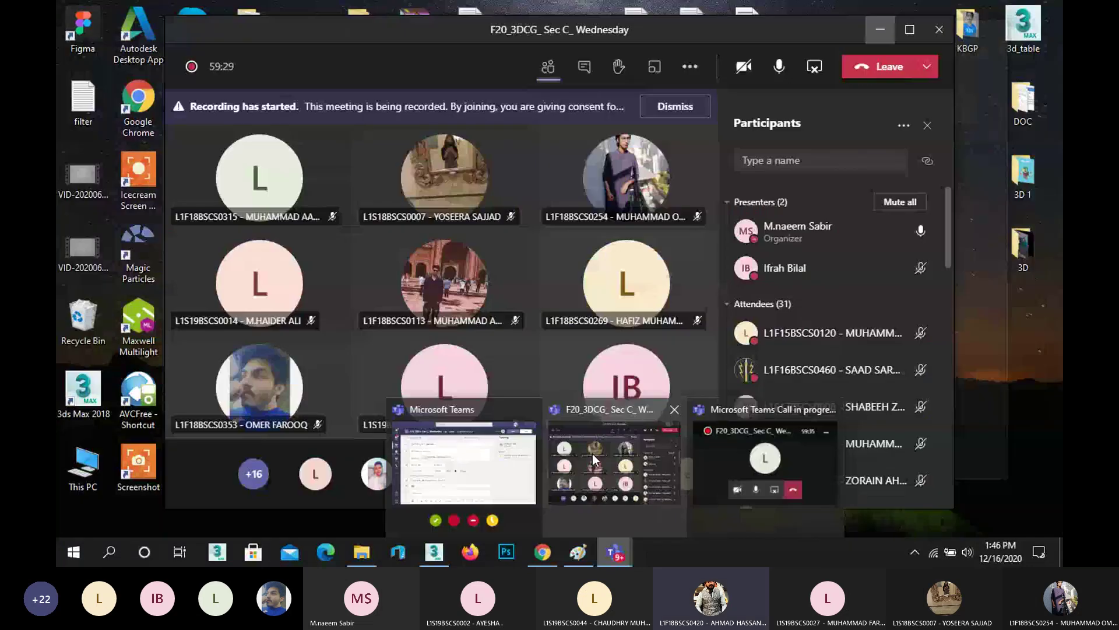
{"action": "left_click", "coordinate": [593, 453]}
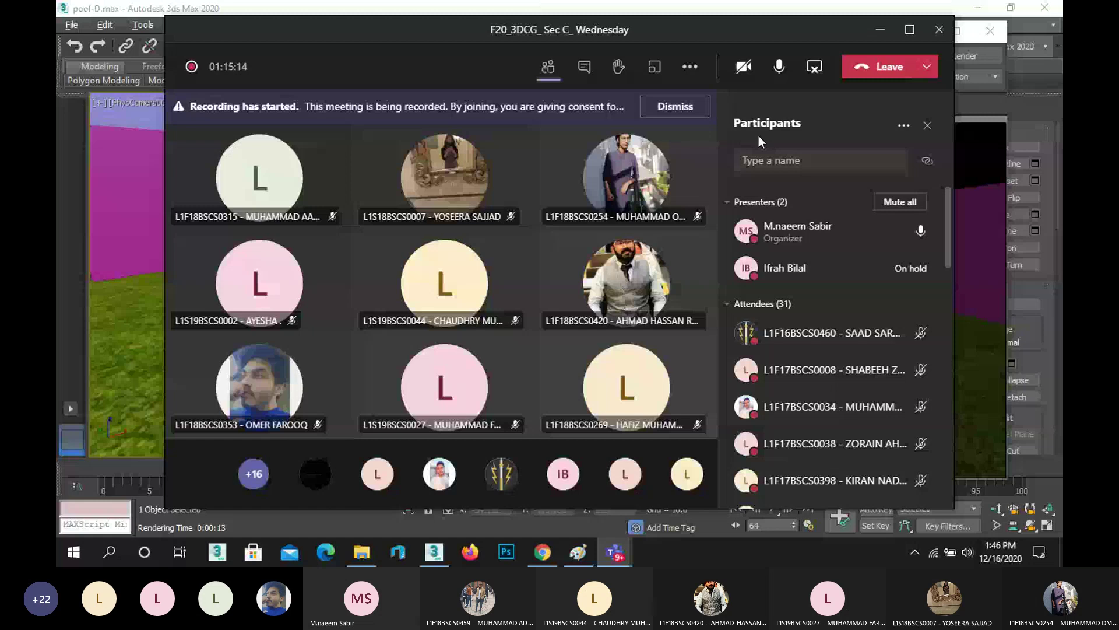
{"action": "left_click", "coordinate": [690, 66]}
{"action": "left_click", "coordinate": [725, 398]}
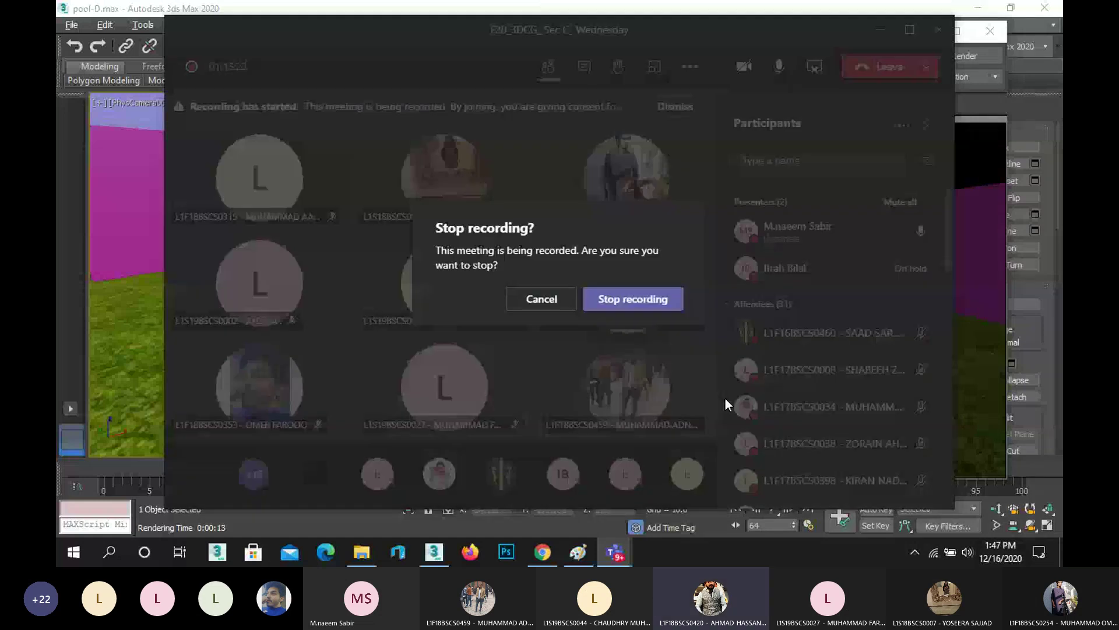